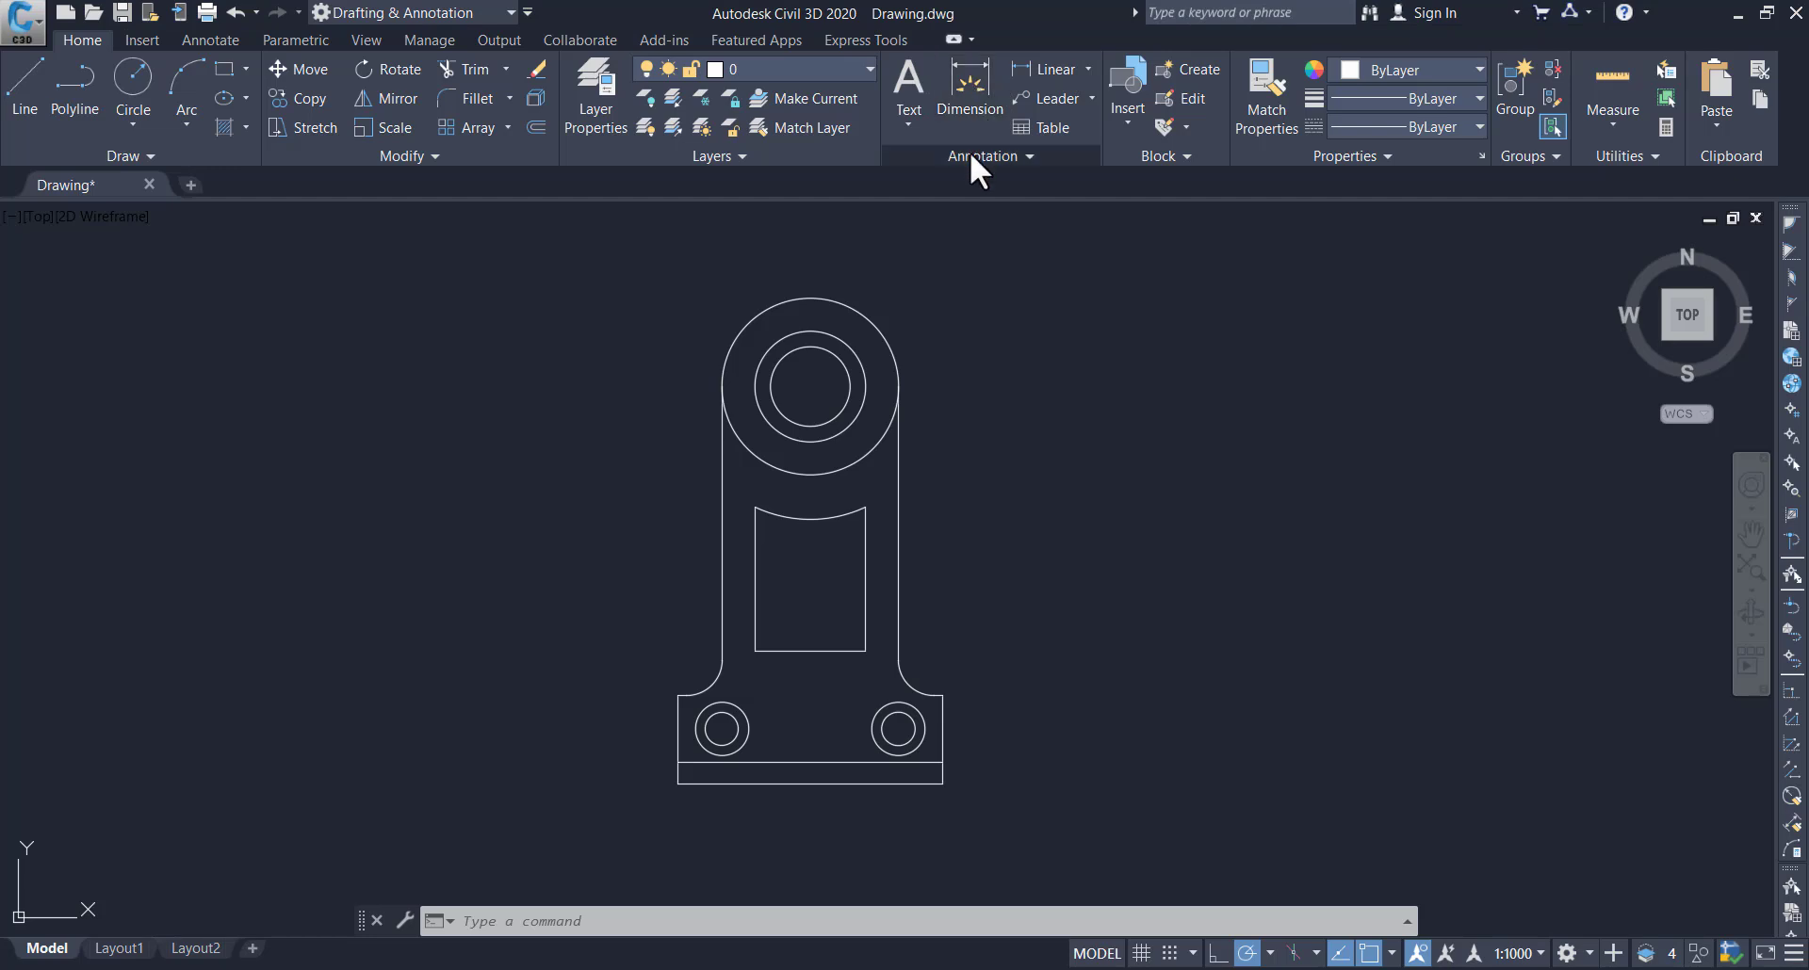
Add a radius dimension to the fillet arc on the left side above the base, with its text outside the part
click(971, 98)
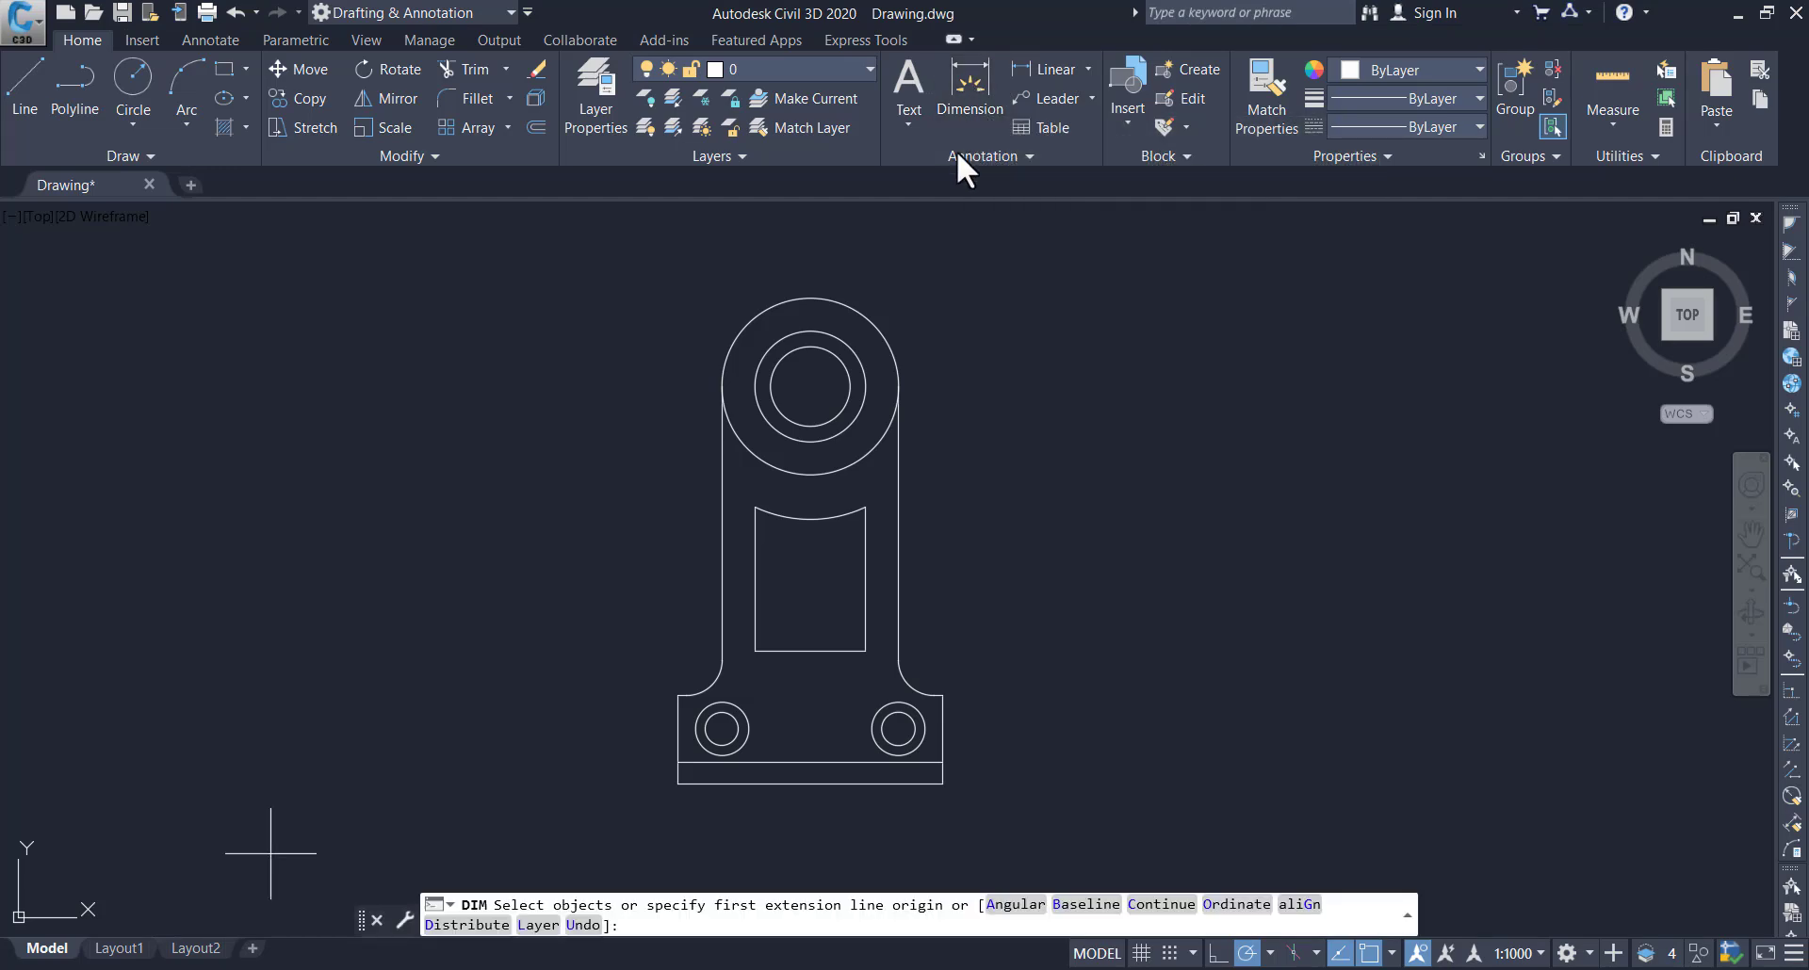
click(712, 682)
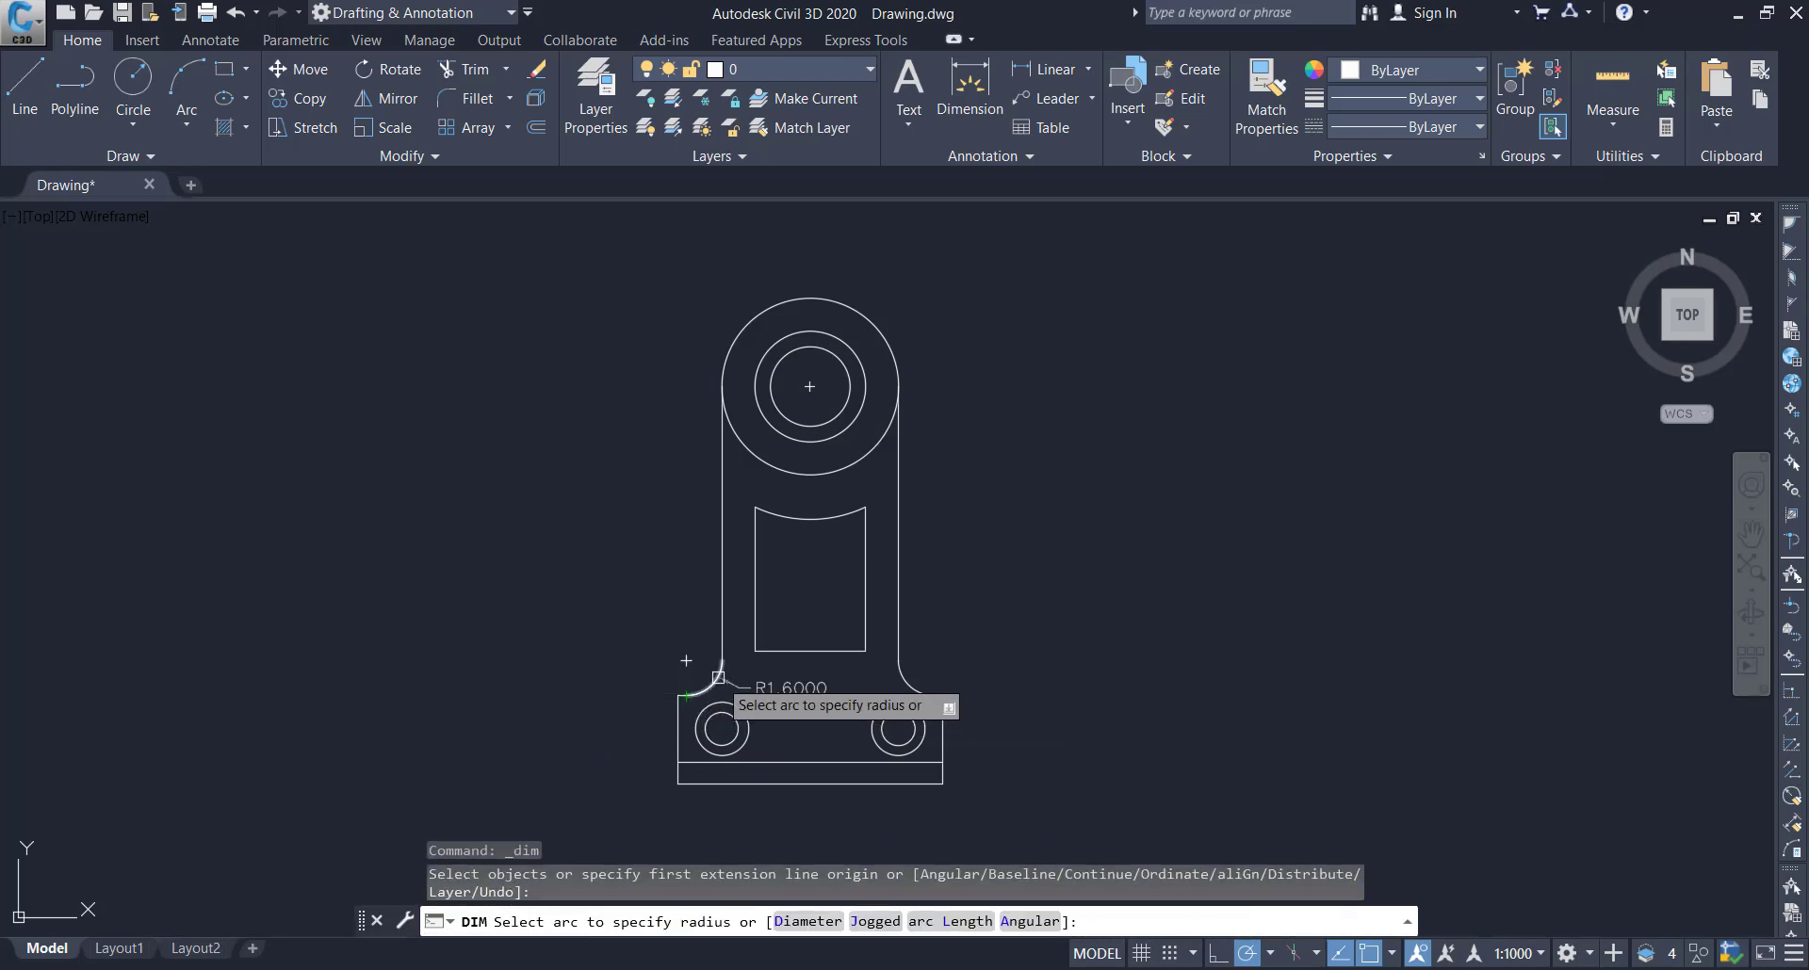
click(717, 676)
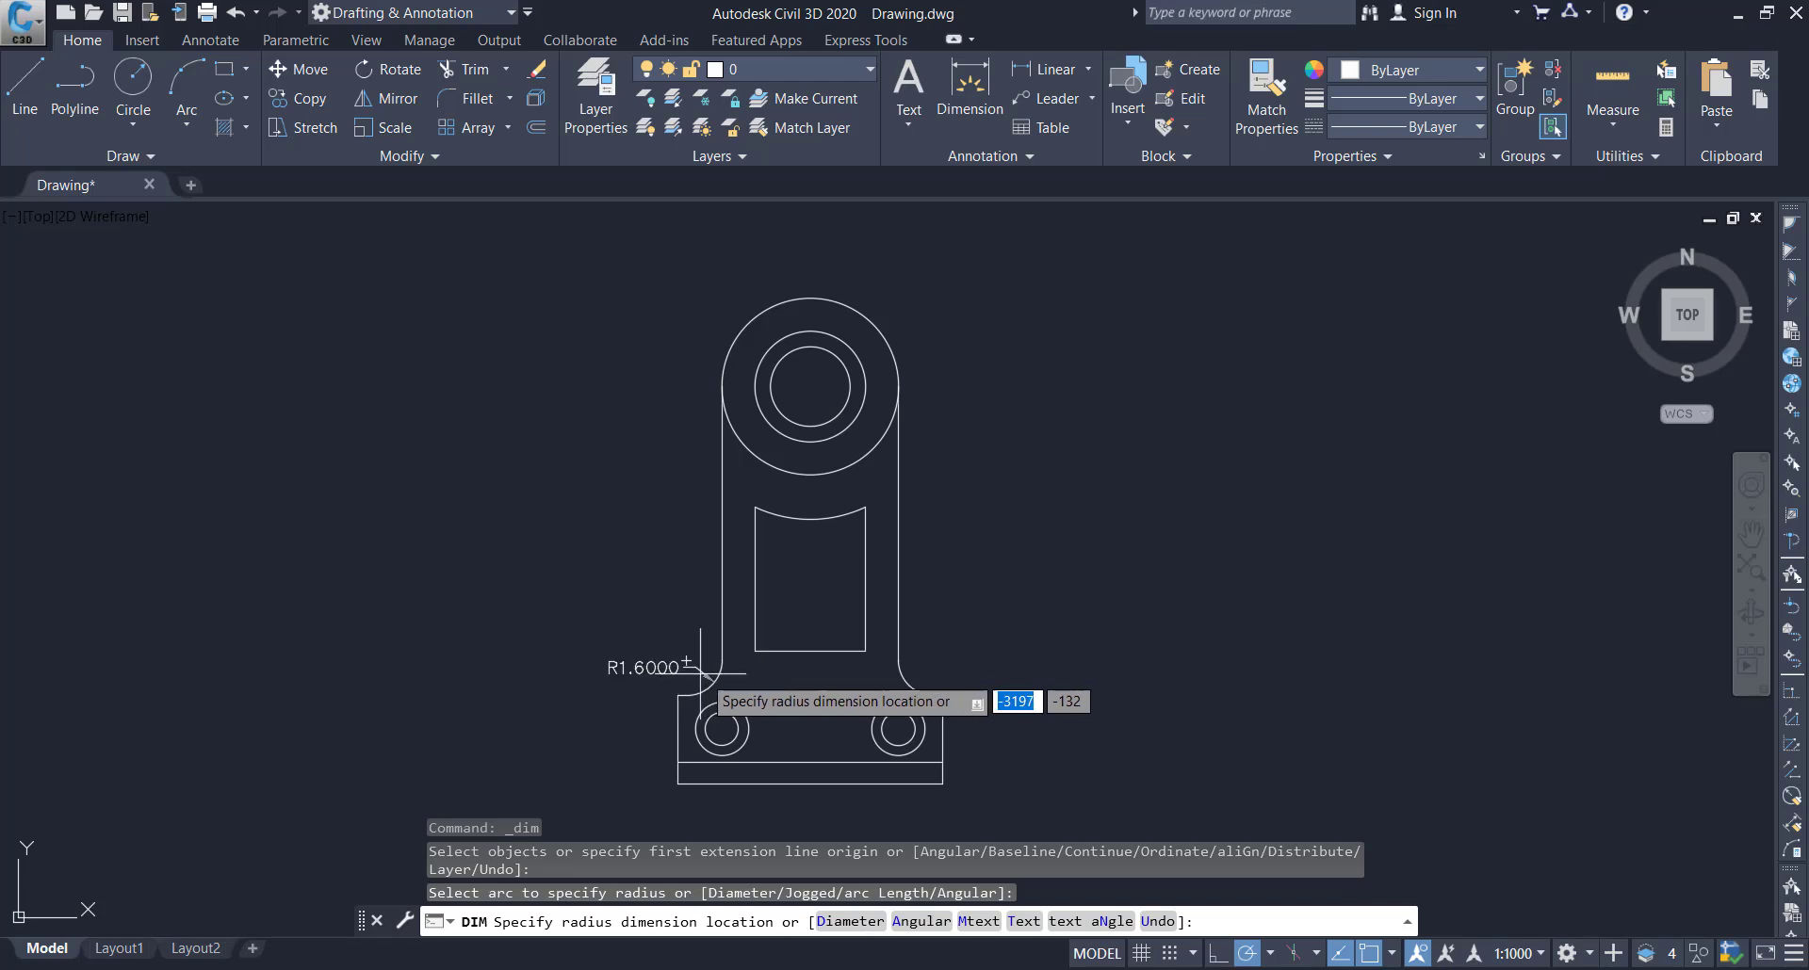
click(683, 675)
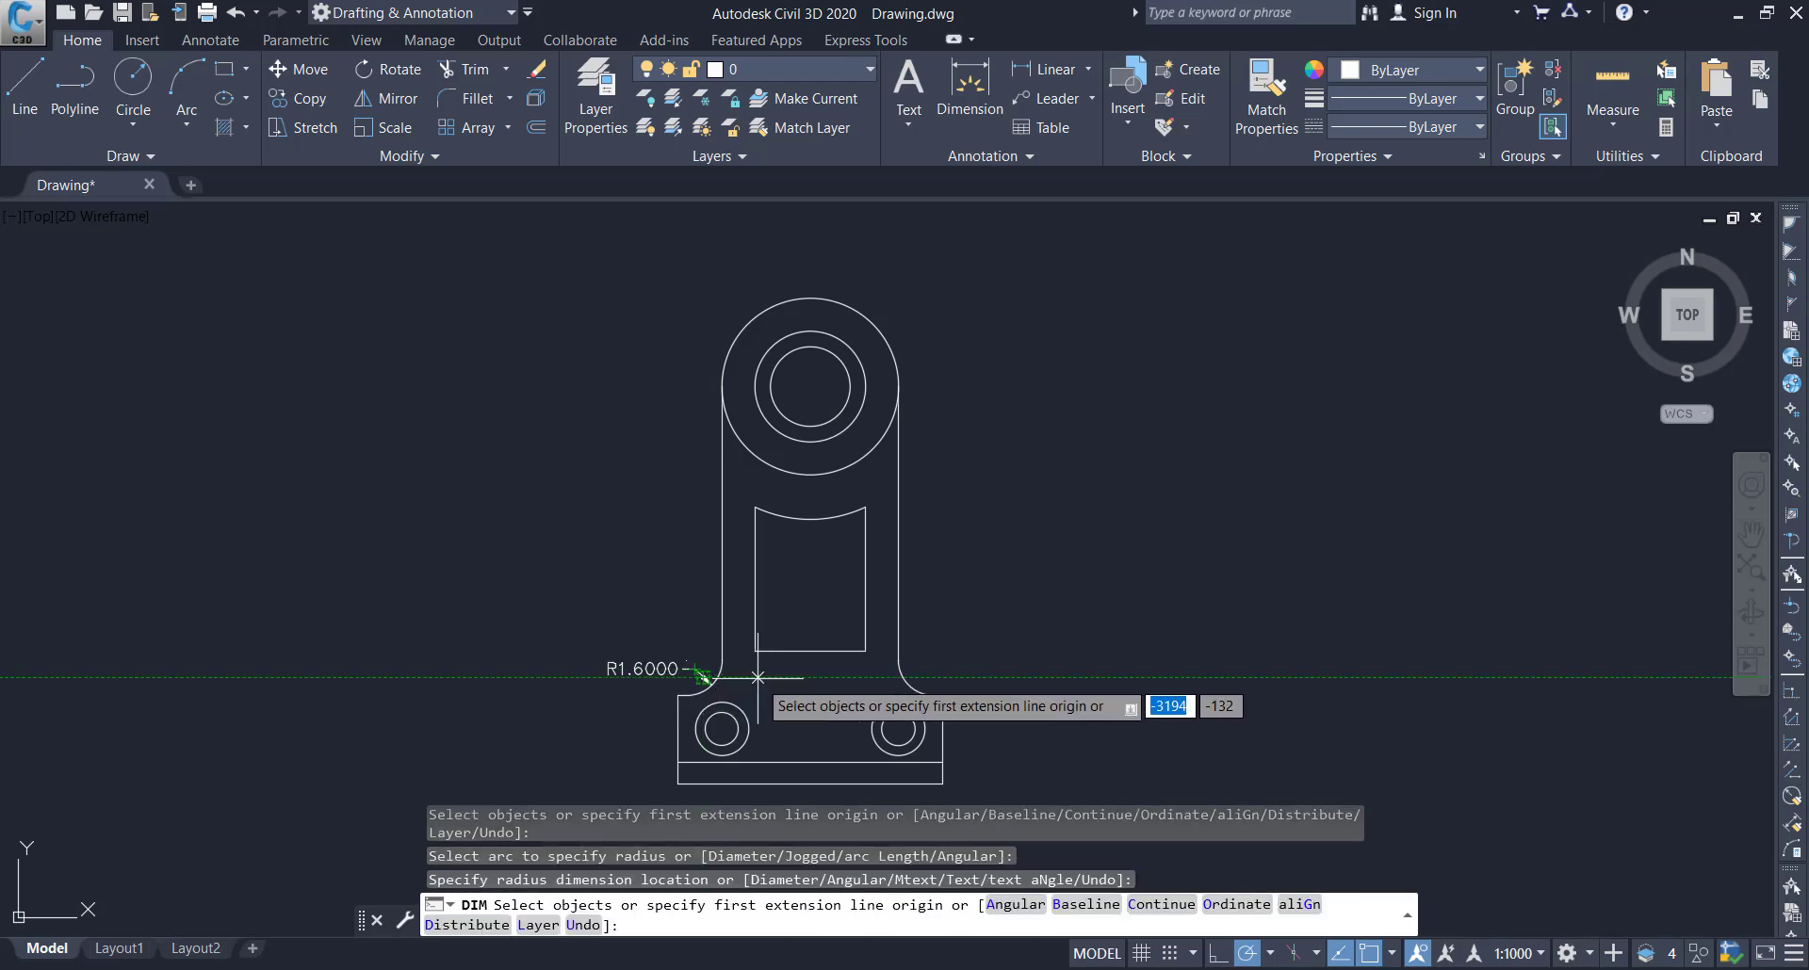
key(Return)
key(Return)
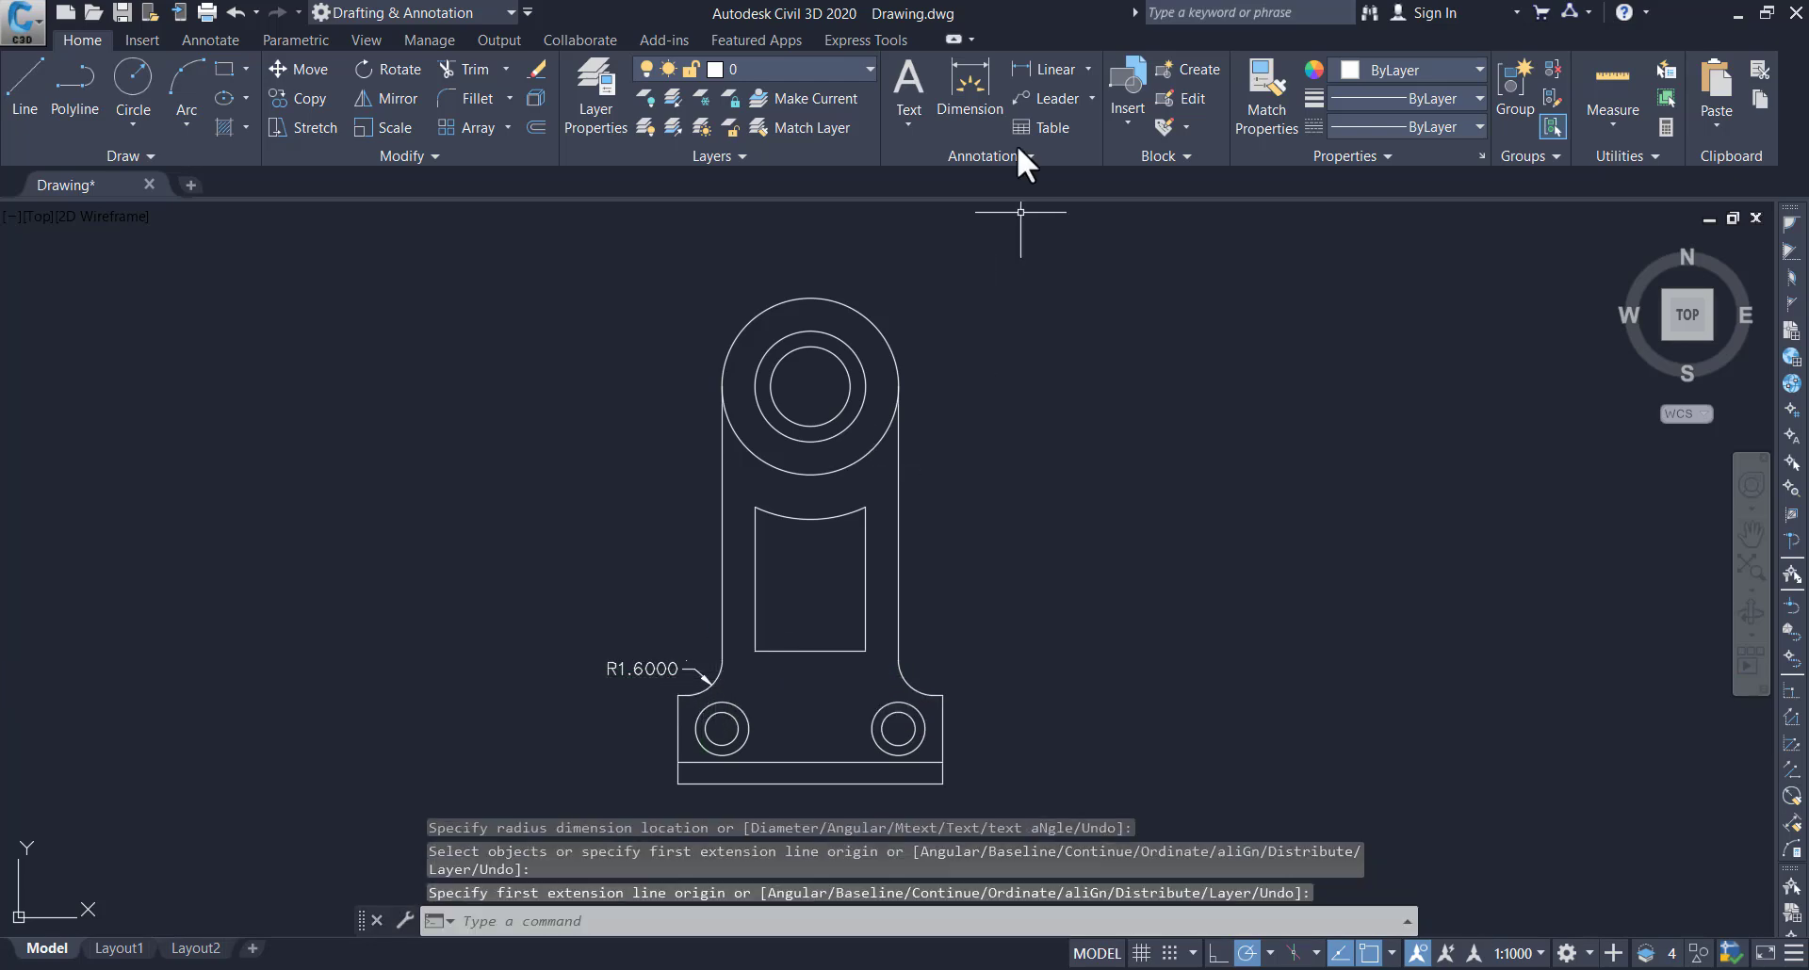
Dimension the overall width of the base between its lower corners, placing the dimension line below the base
click(975, 69)
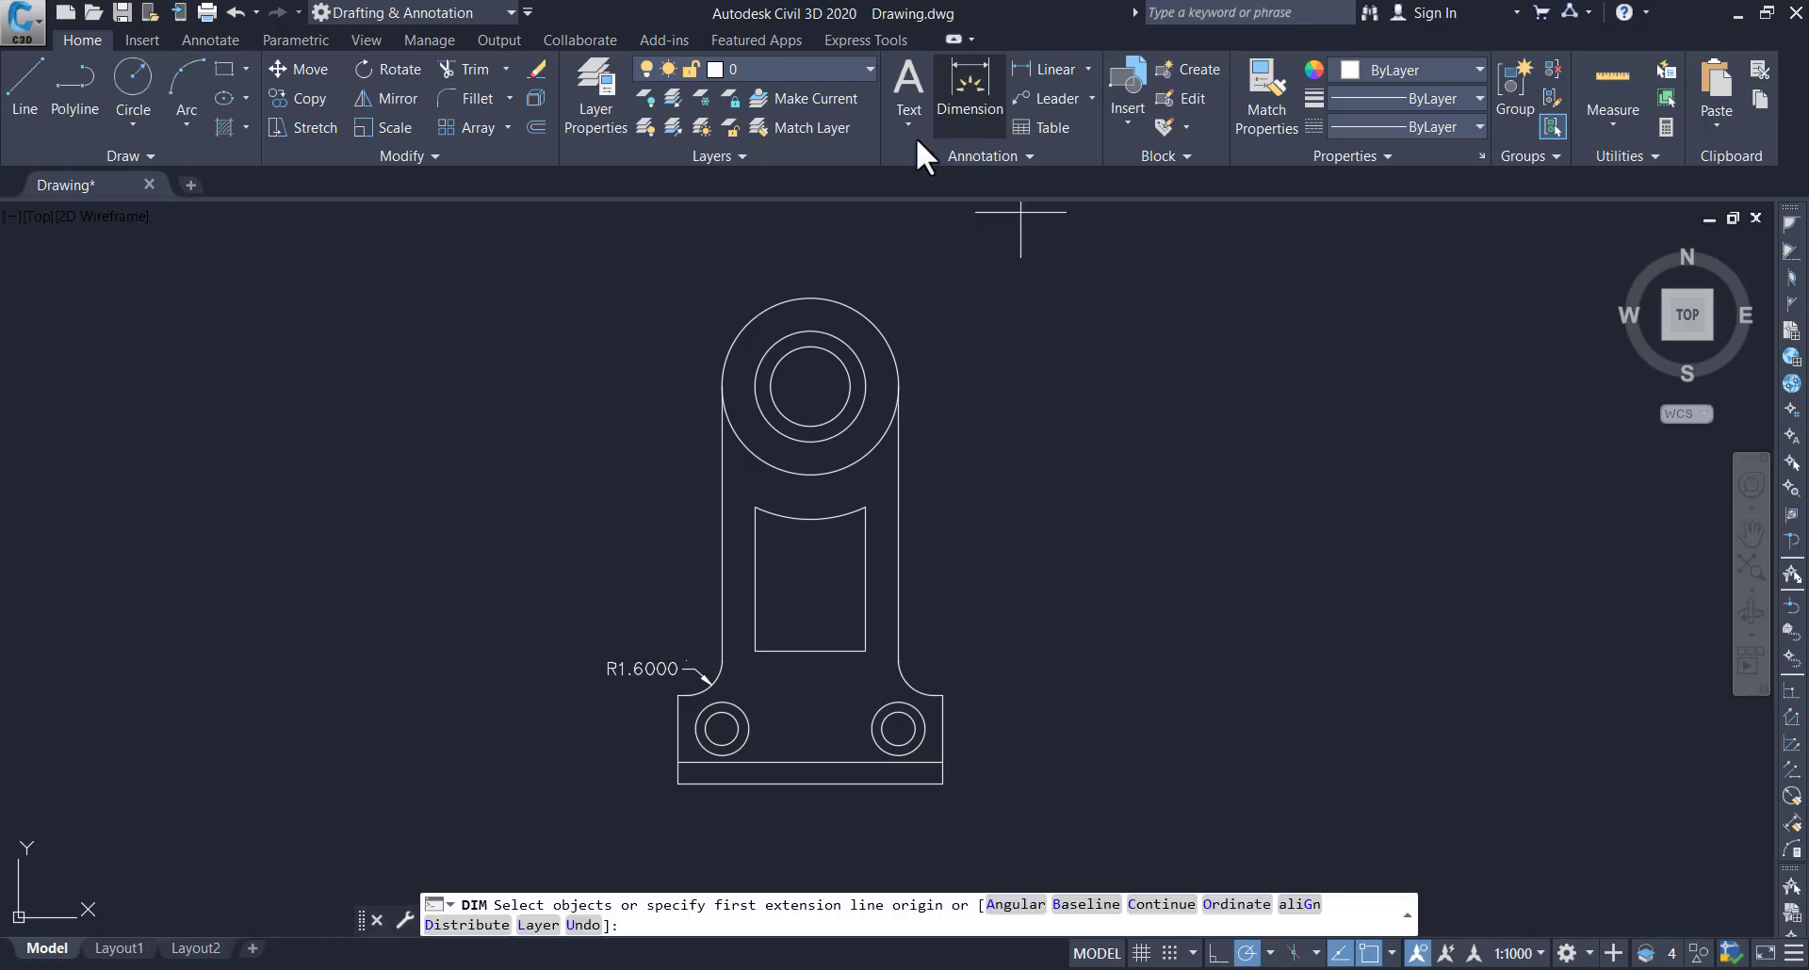
key(Return)
click(677, 785)
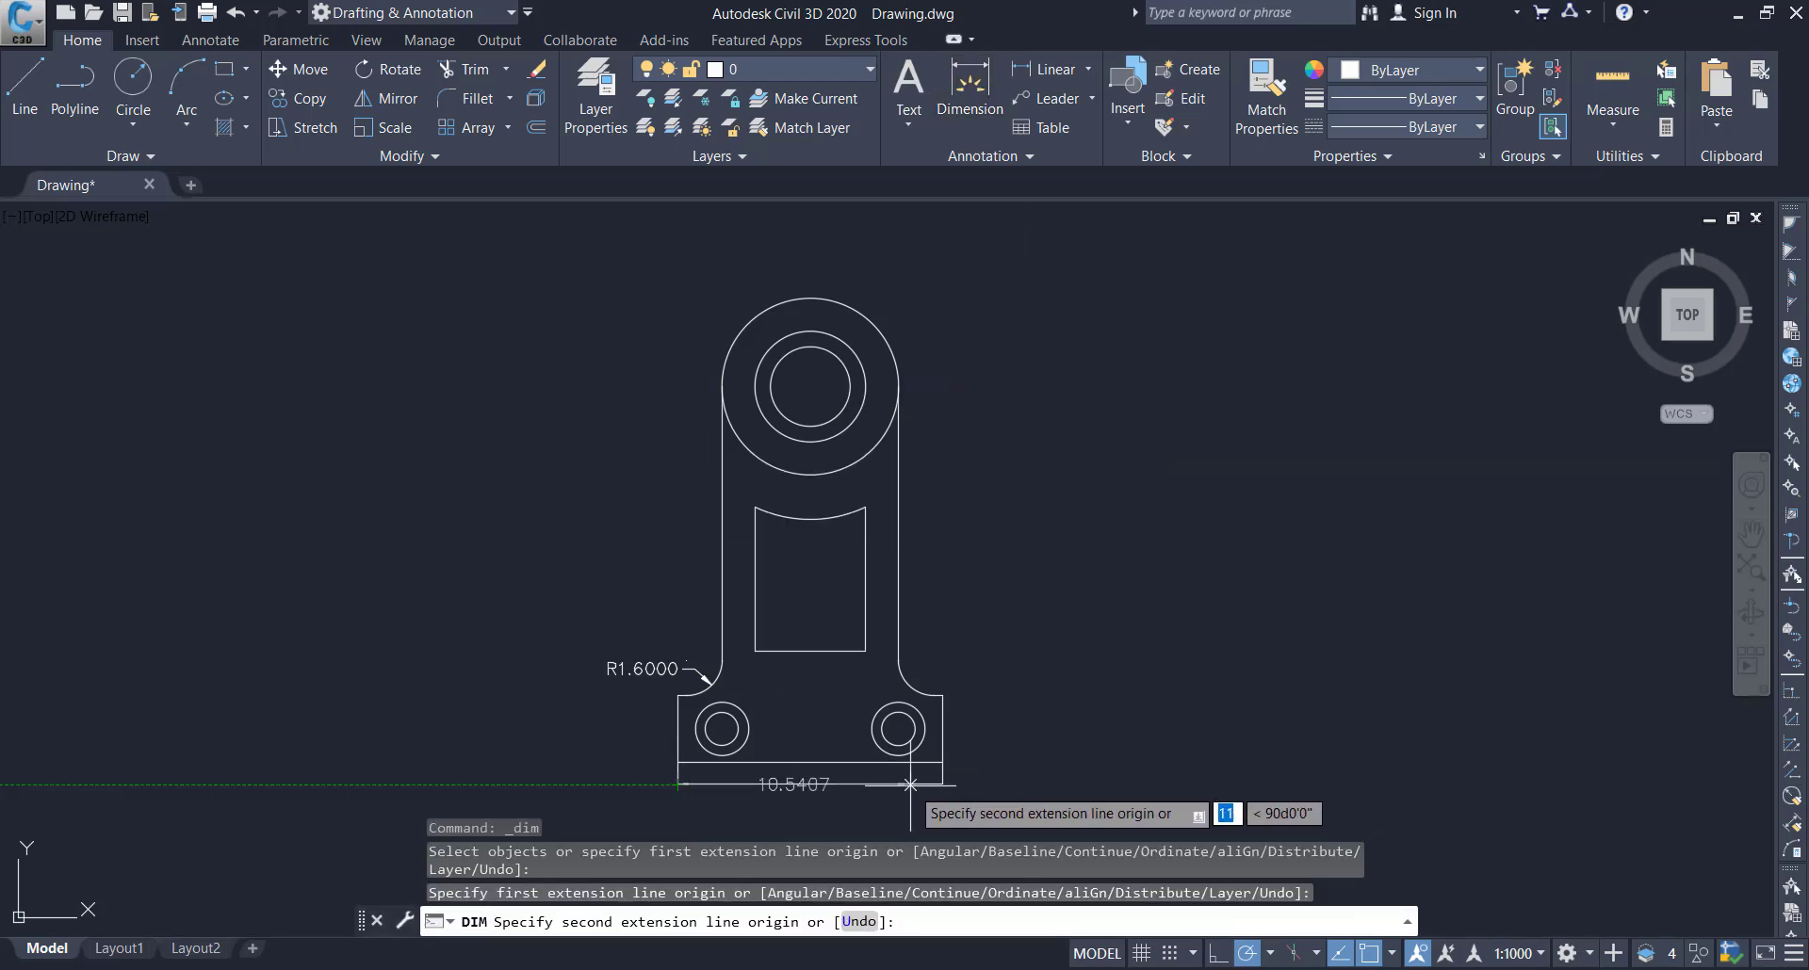
click(942, 784)
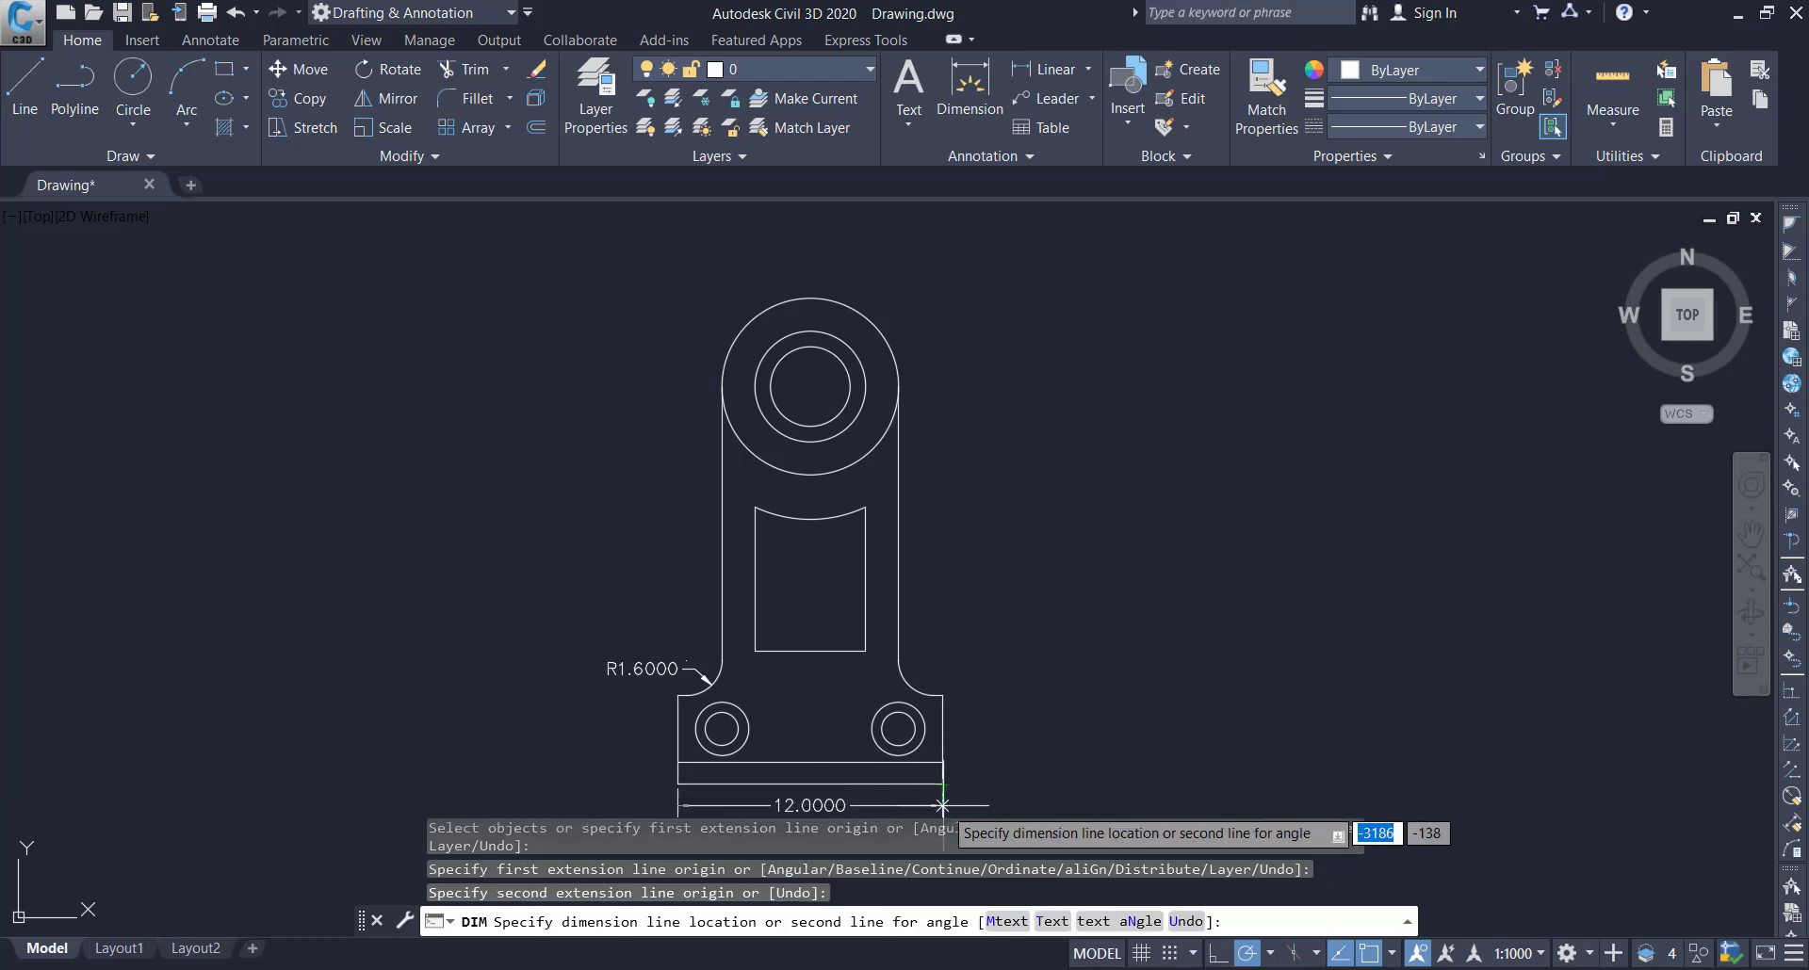
scroll(932, 671, down, 3)
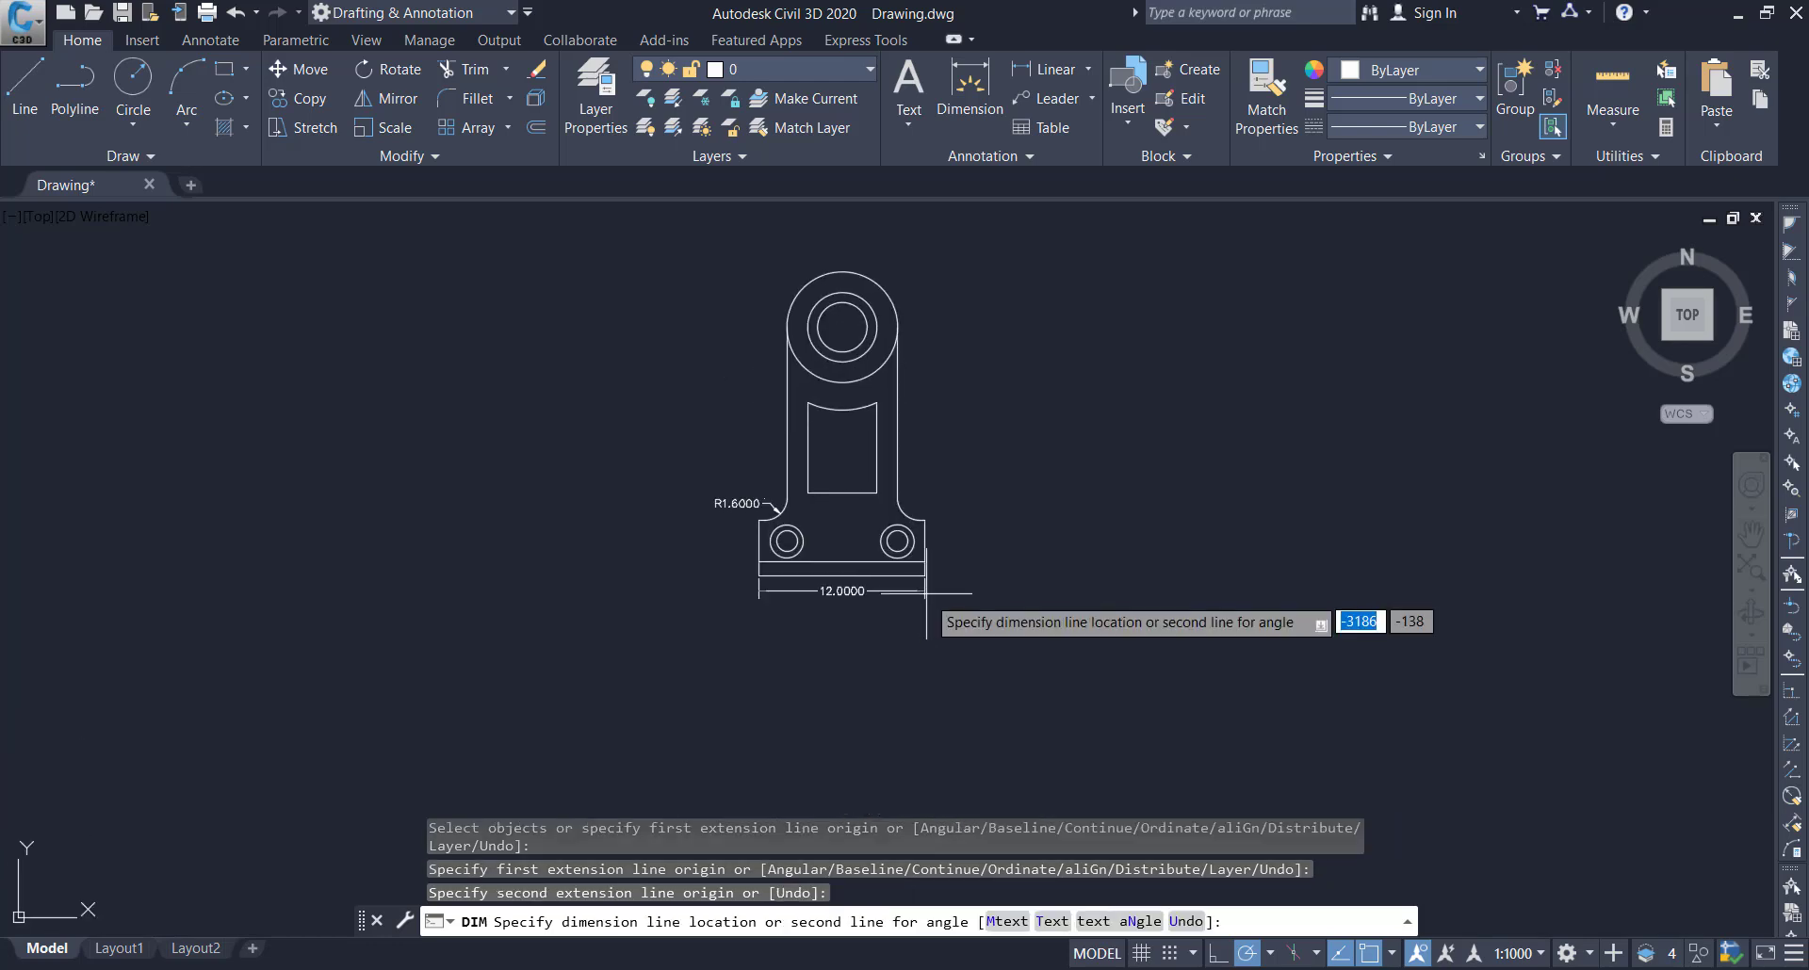
click(928, 605)
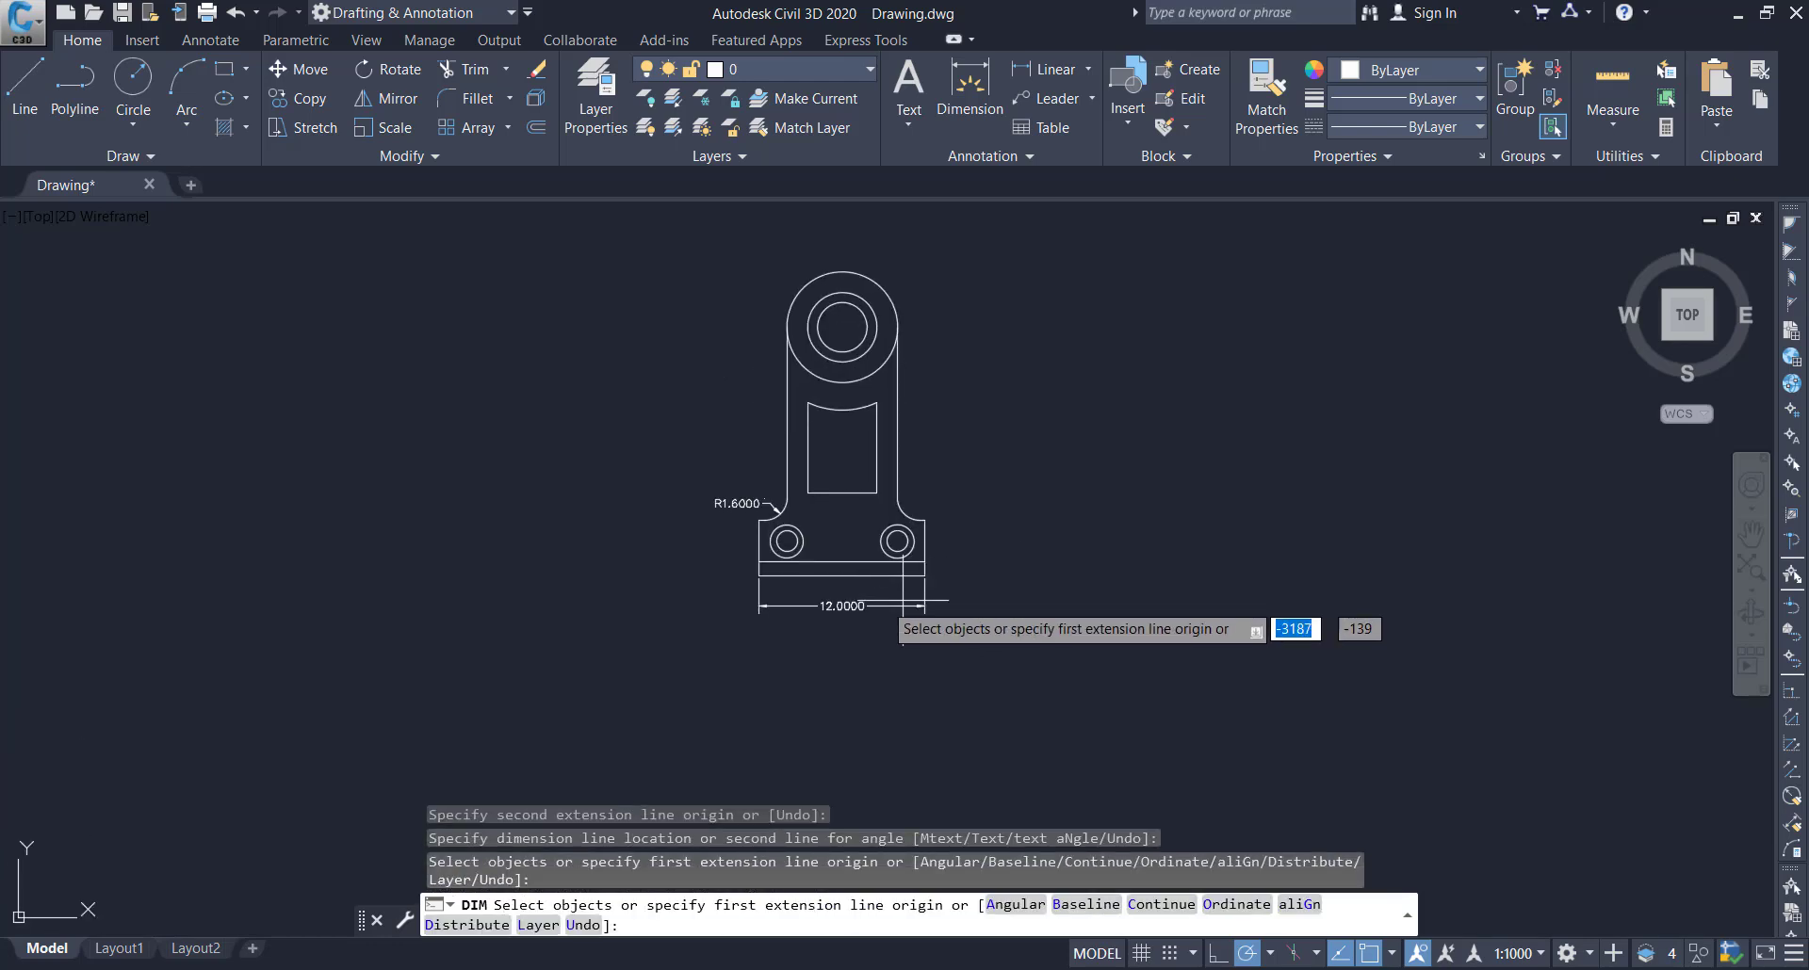
Dimension the thickness of the base's bottom strip, placing the dimension line just inside the right edge
scroll(840, 589, up, 2)
scroll(841, 589, down, 1)
scroll(863, 544, up, 2)
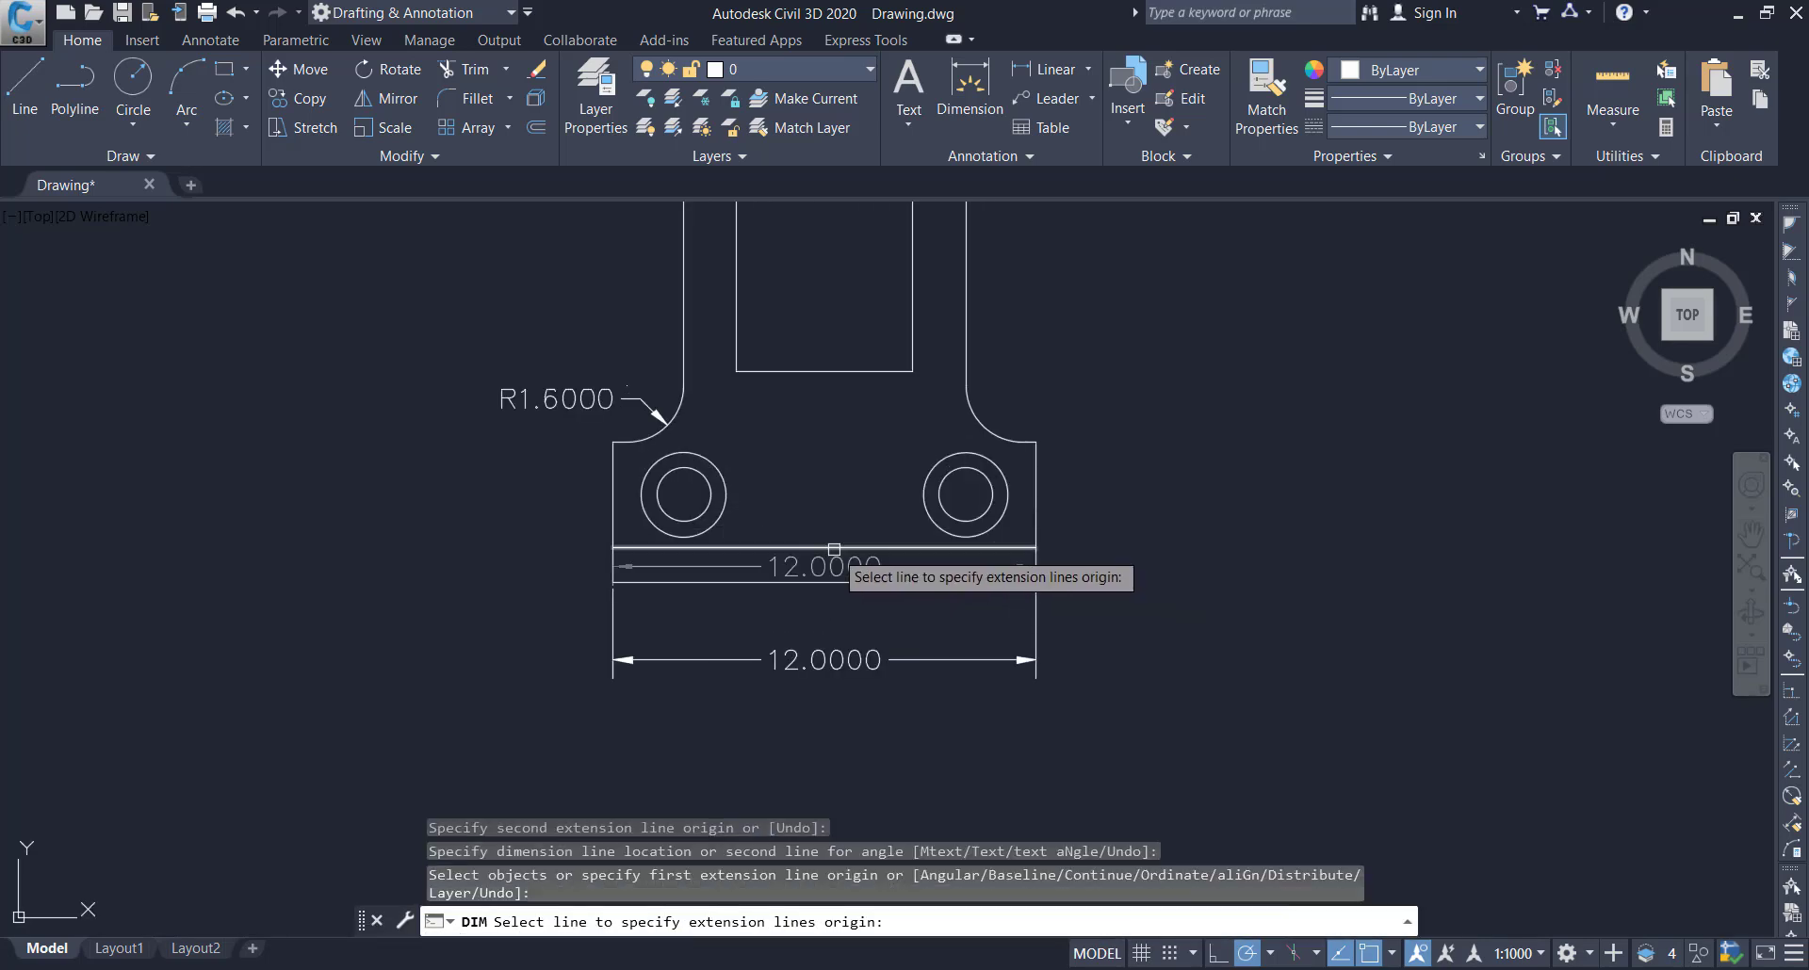
click(1035, 548)
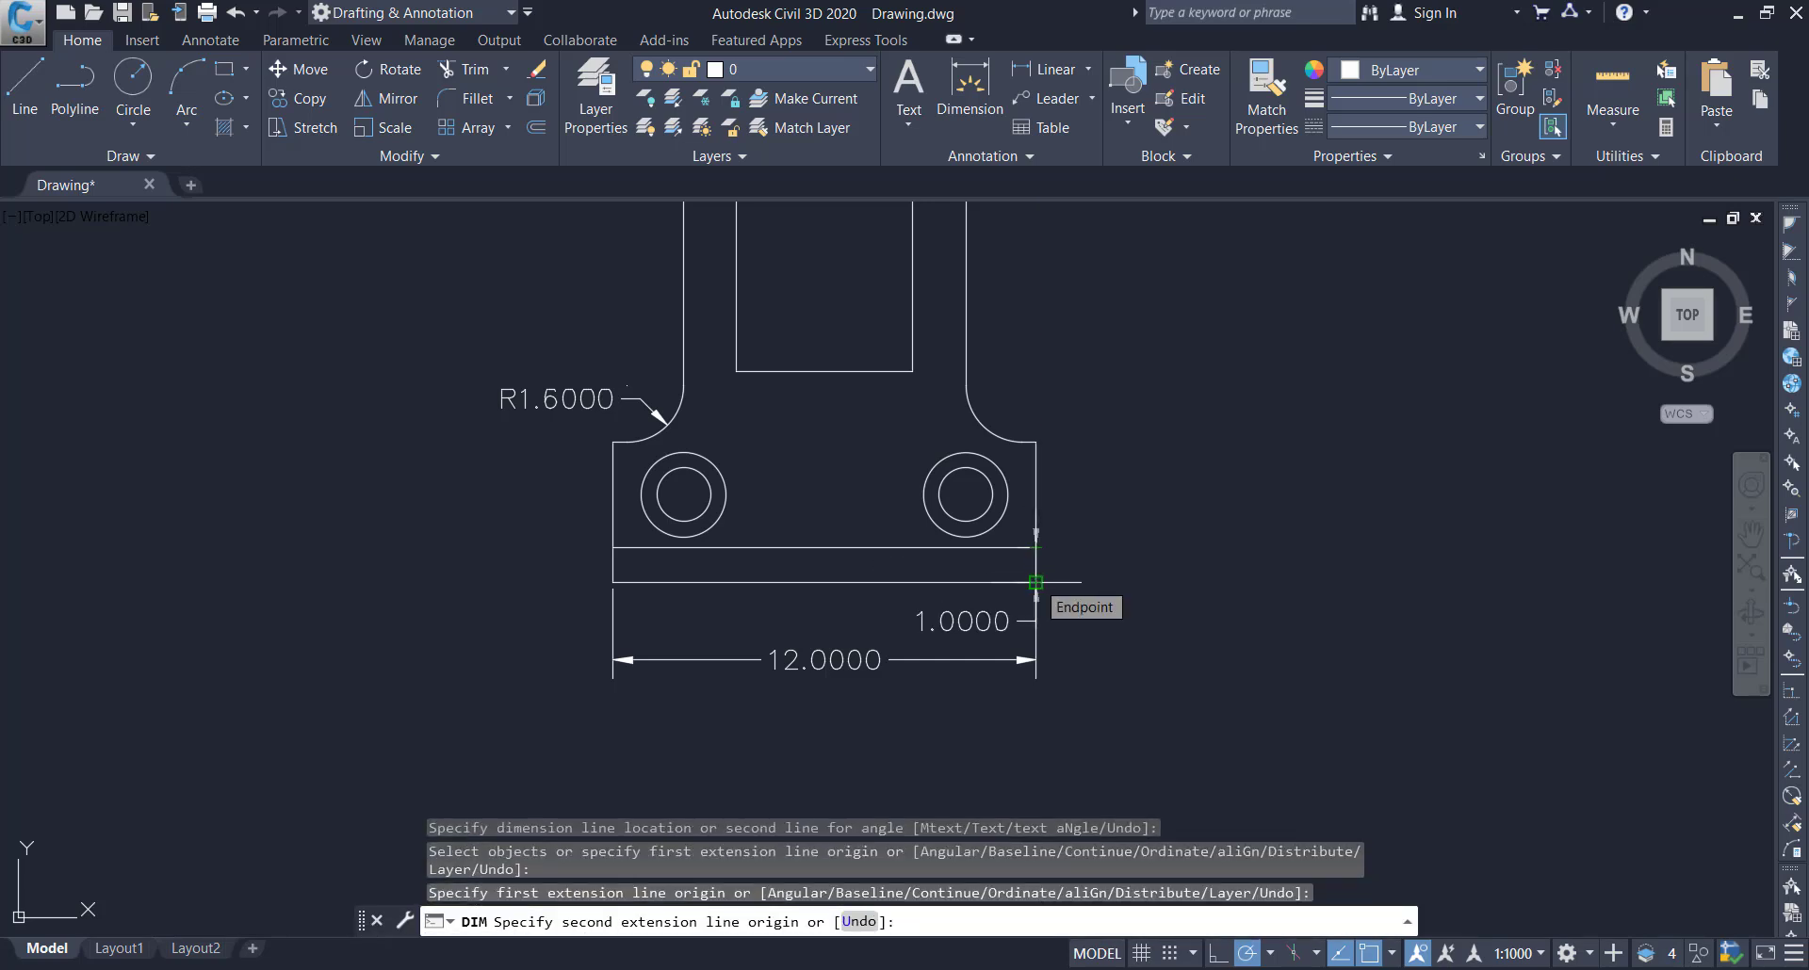
click(1035, 584)
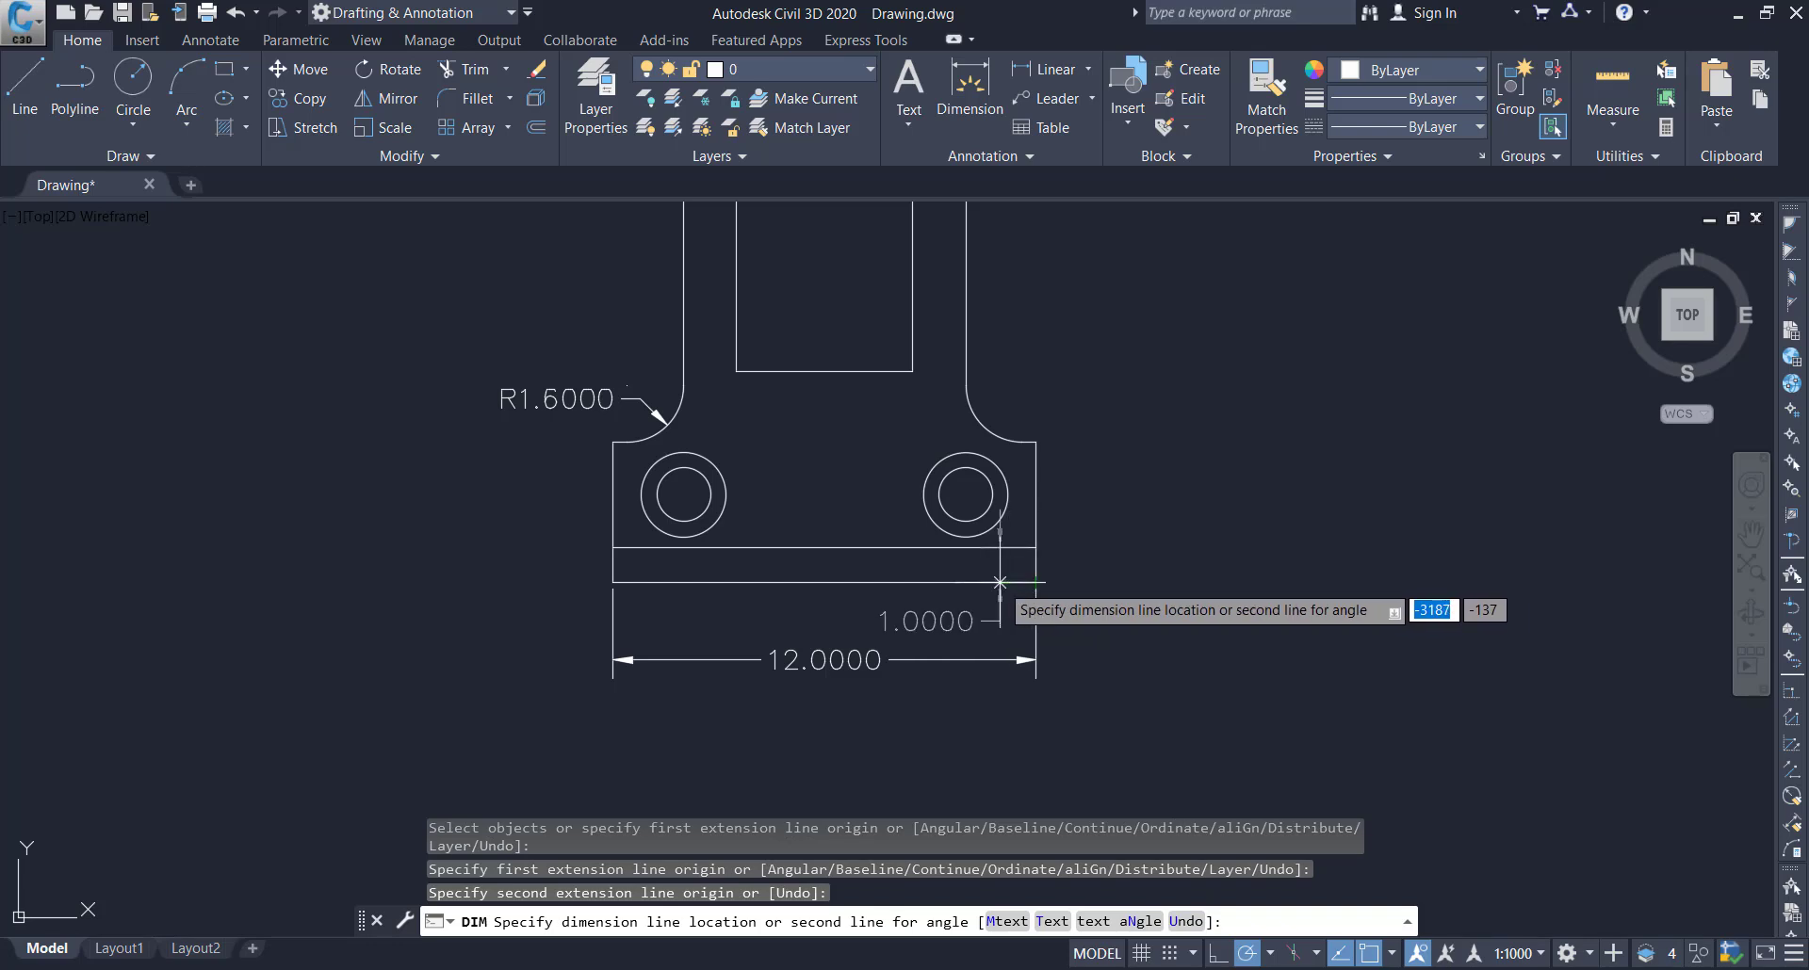
click(1000, 583)
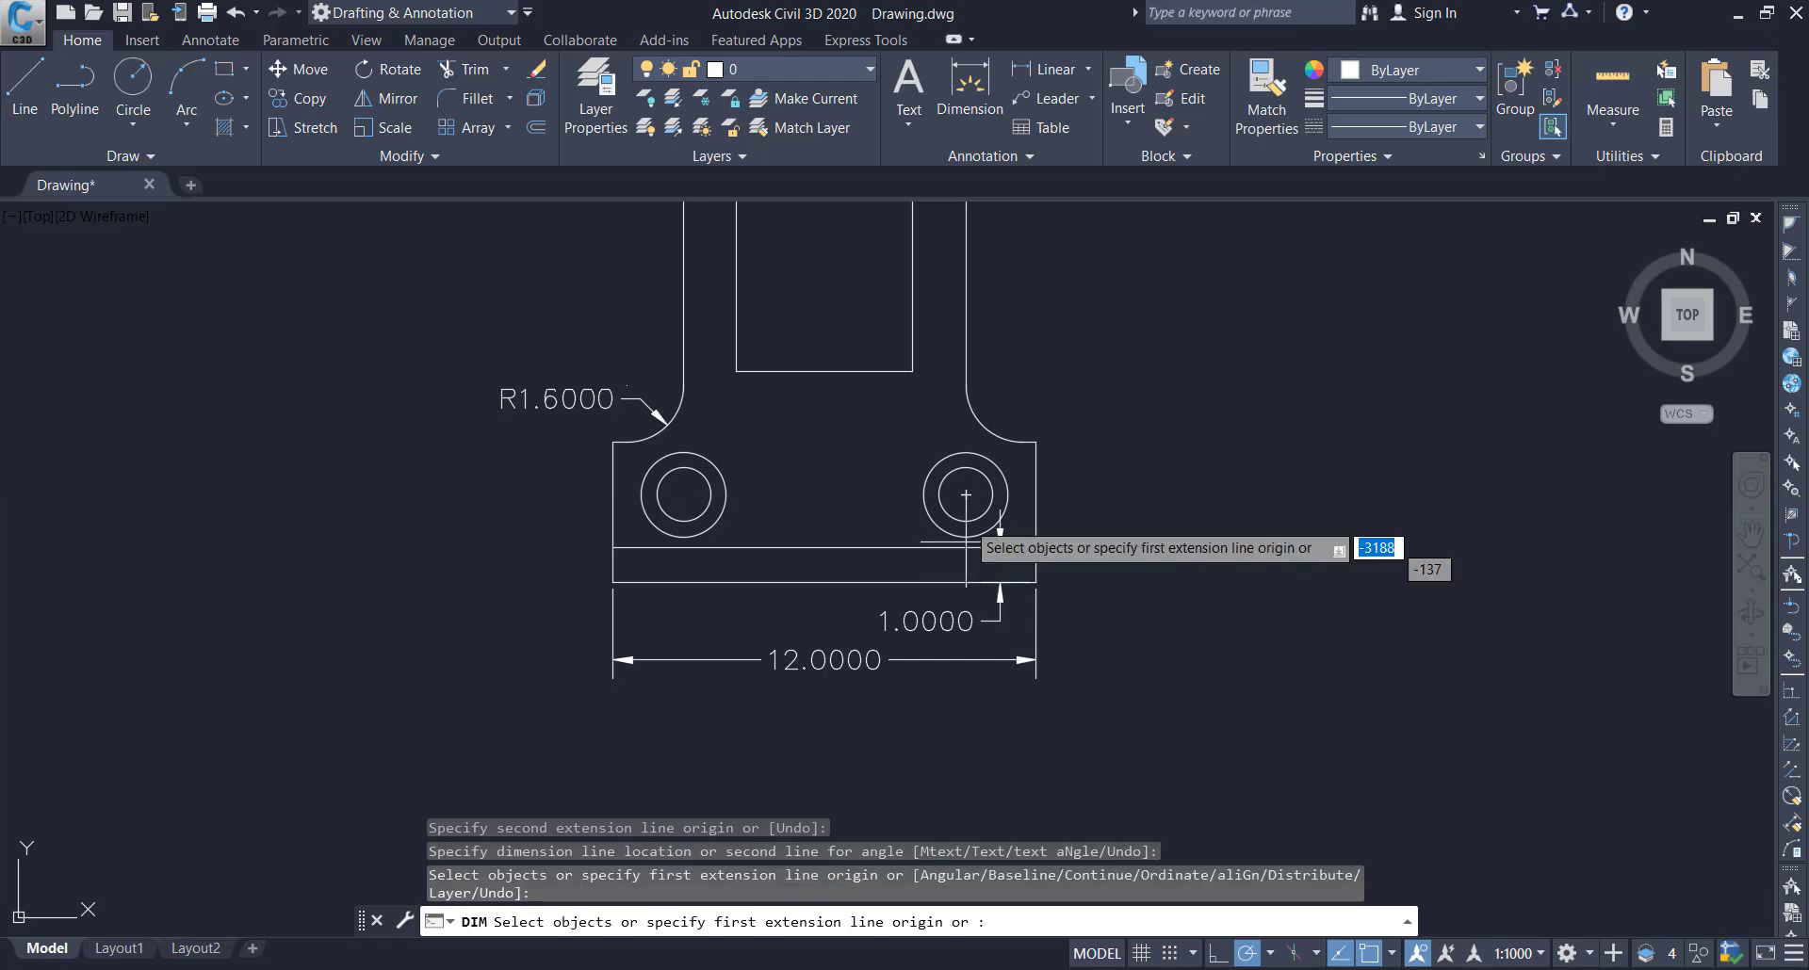
Dimension the vertical distance from the right small hole's centre to the base's bottom edge, placed outside the right edge
click(965, 495)
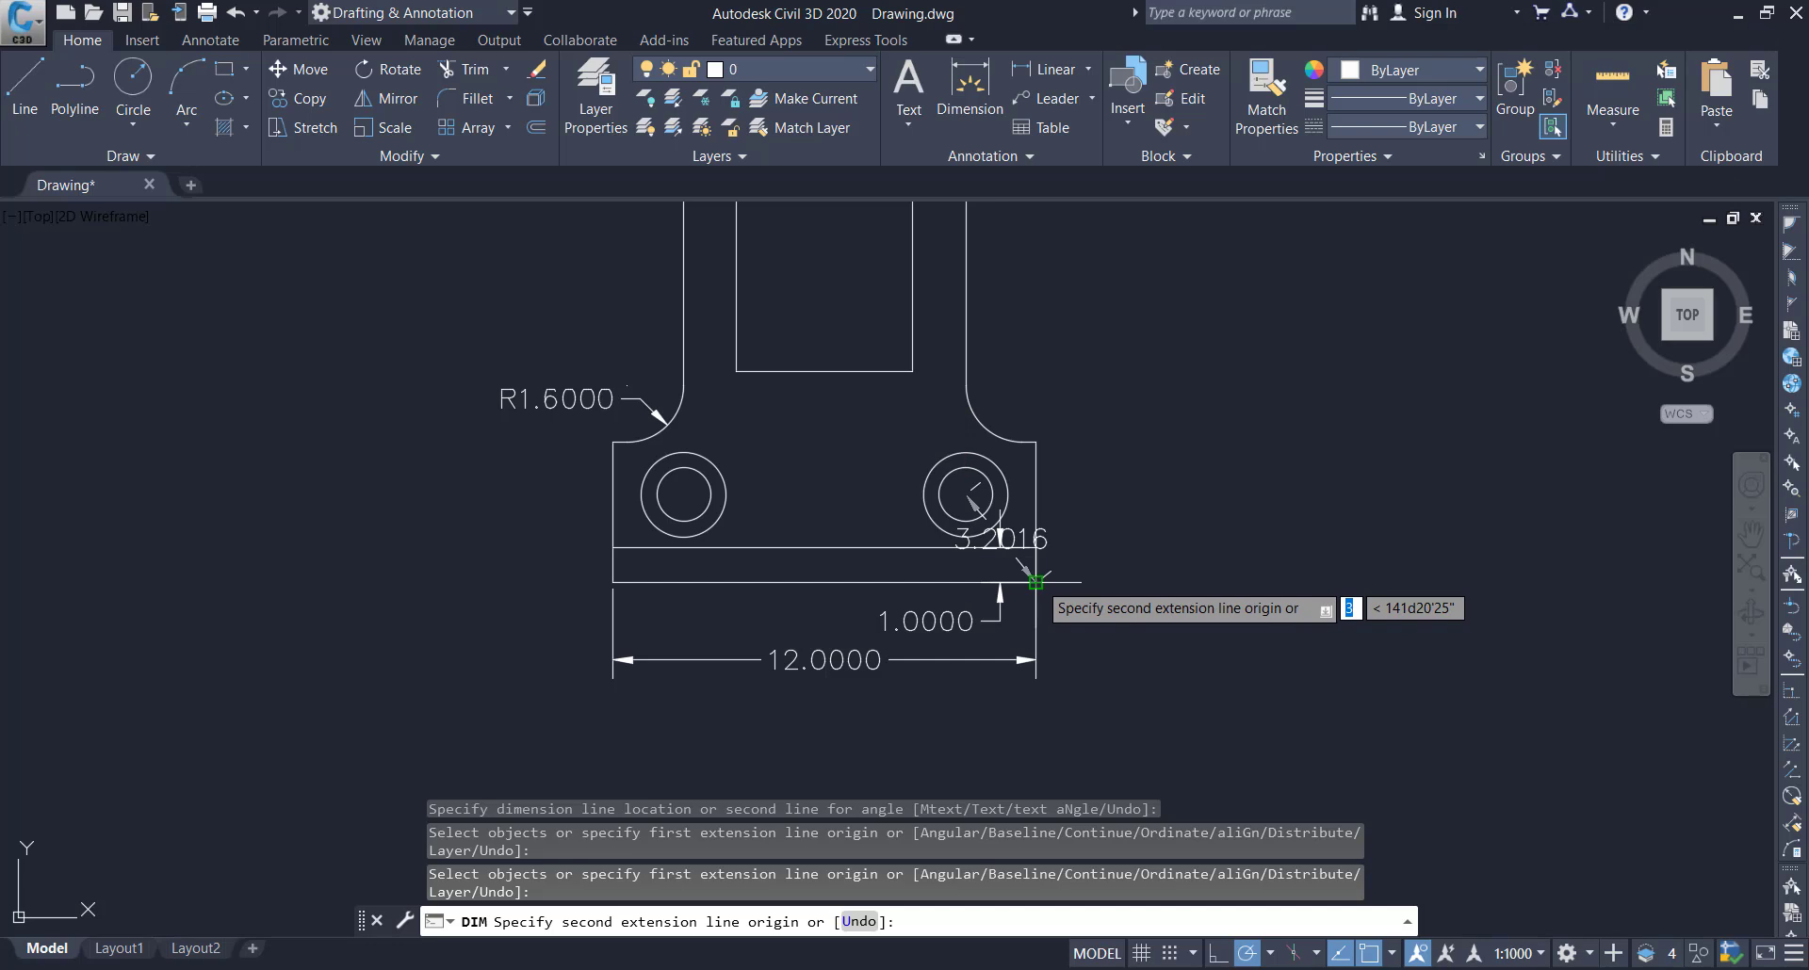
click(965, 583)
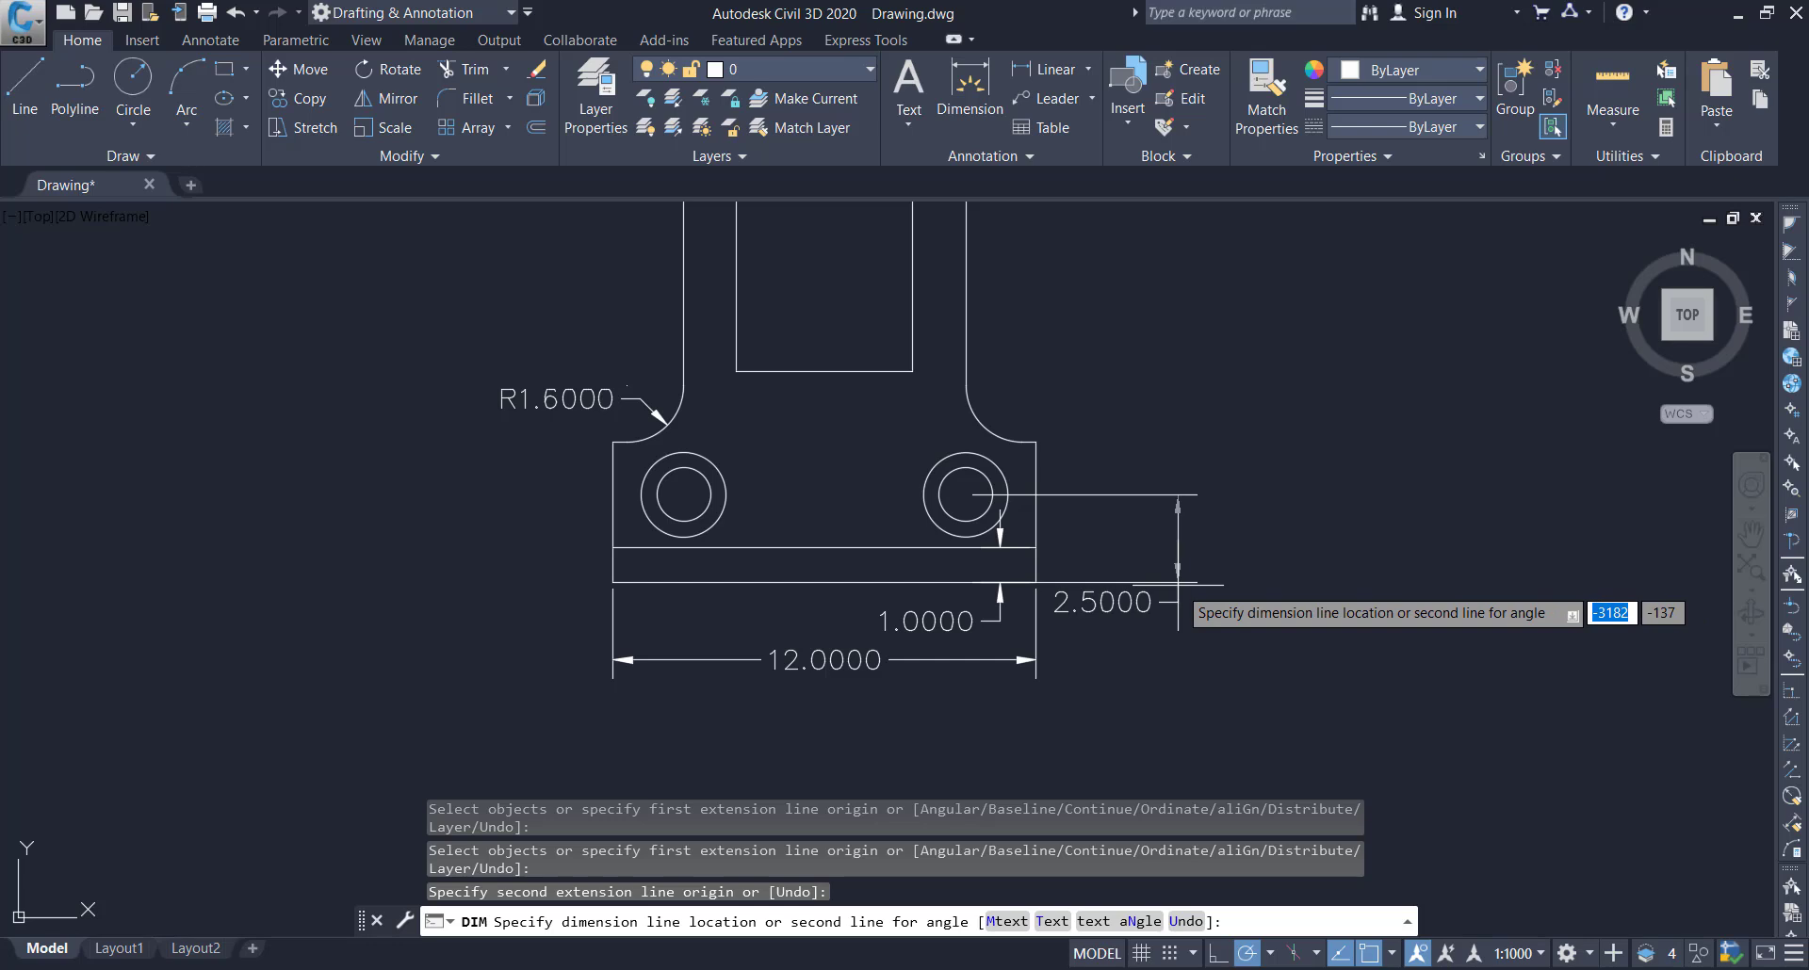
click(1175, 592)
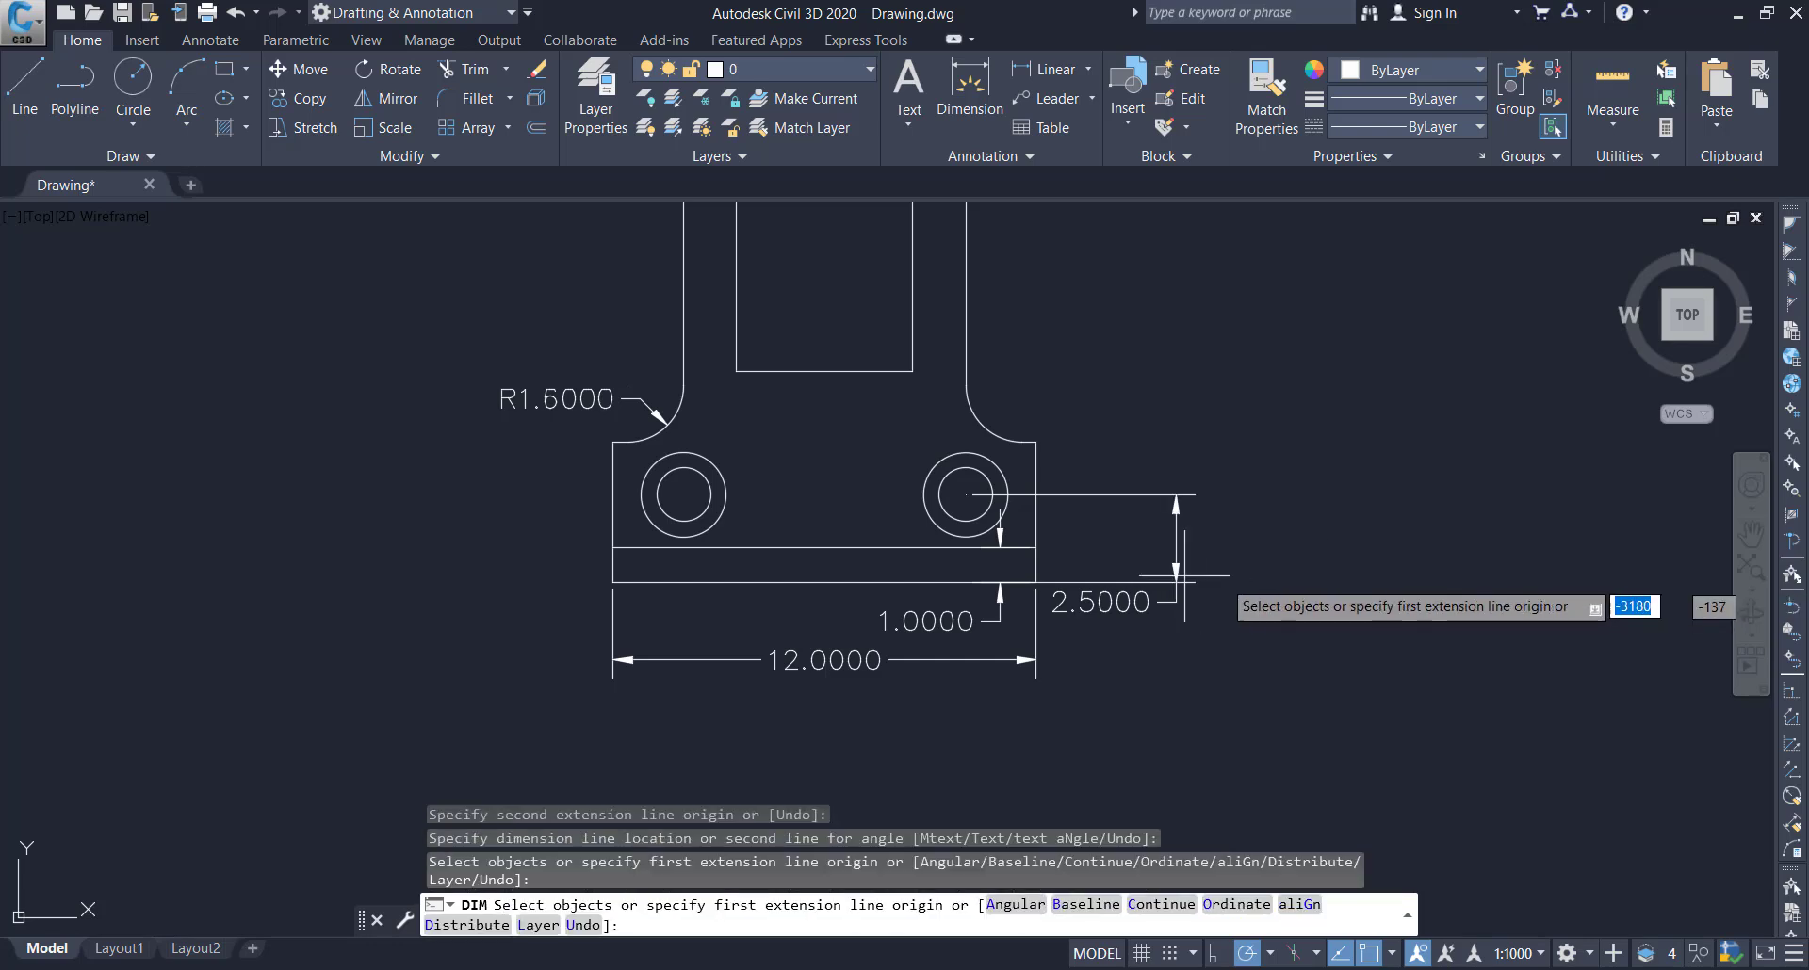
Dimension the full height of the base at its right edge, placing the line outside the hole-height dimension
click(1039, 442)
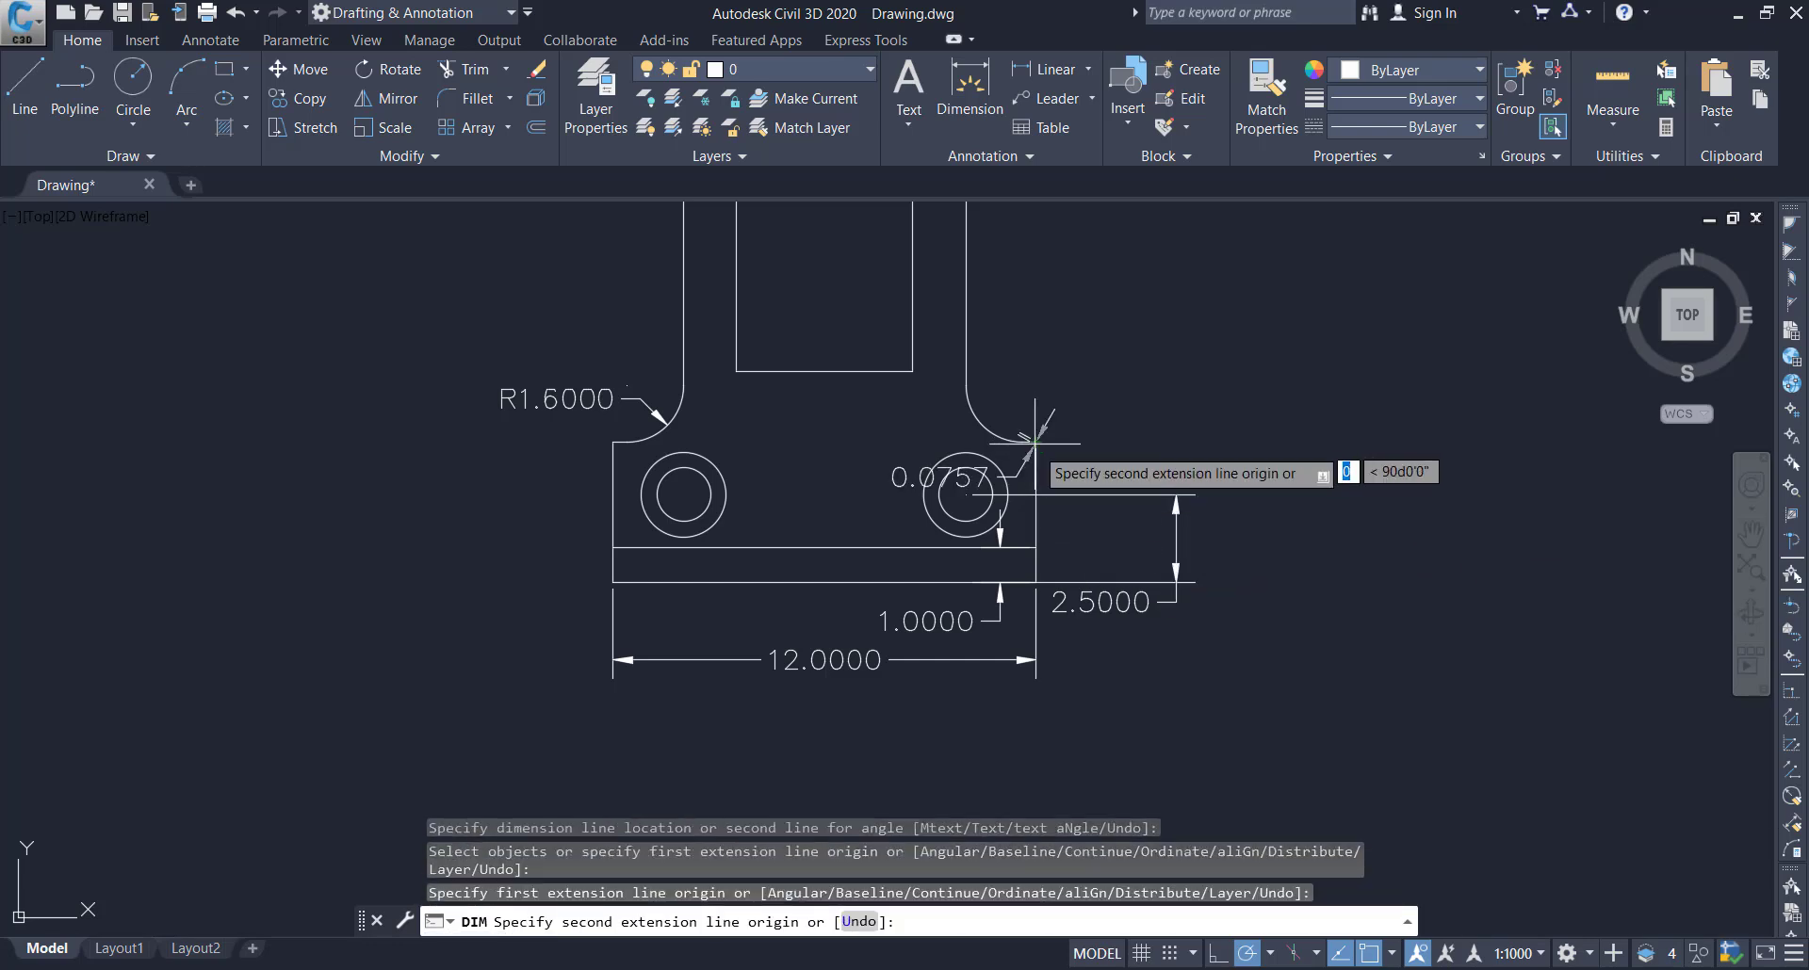
click(1036, 583)
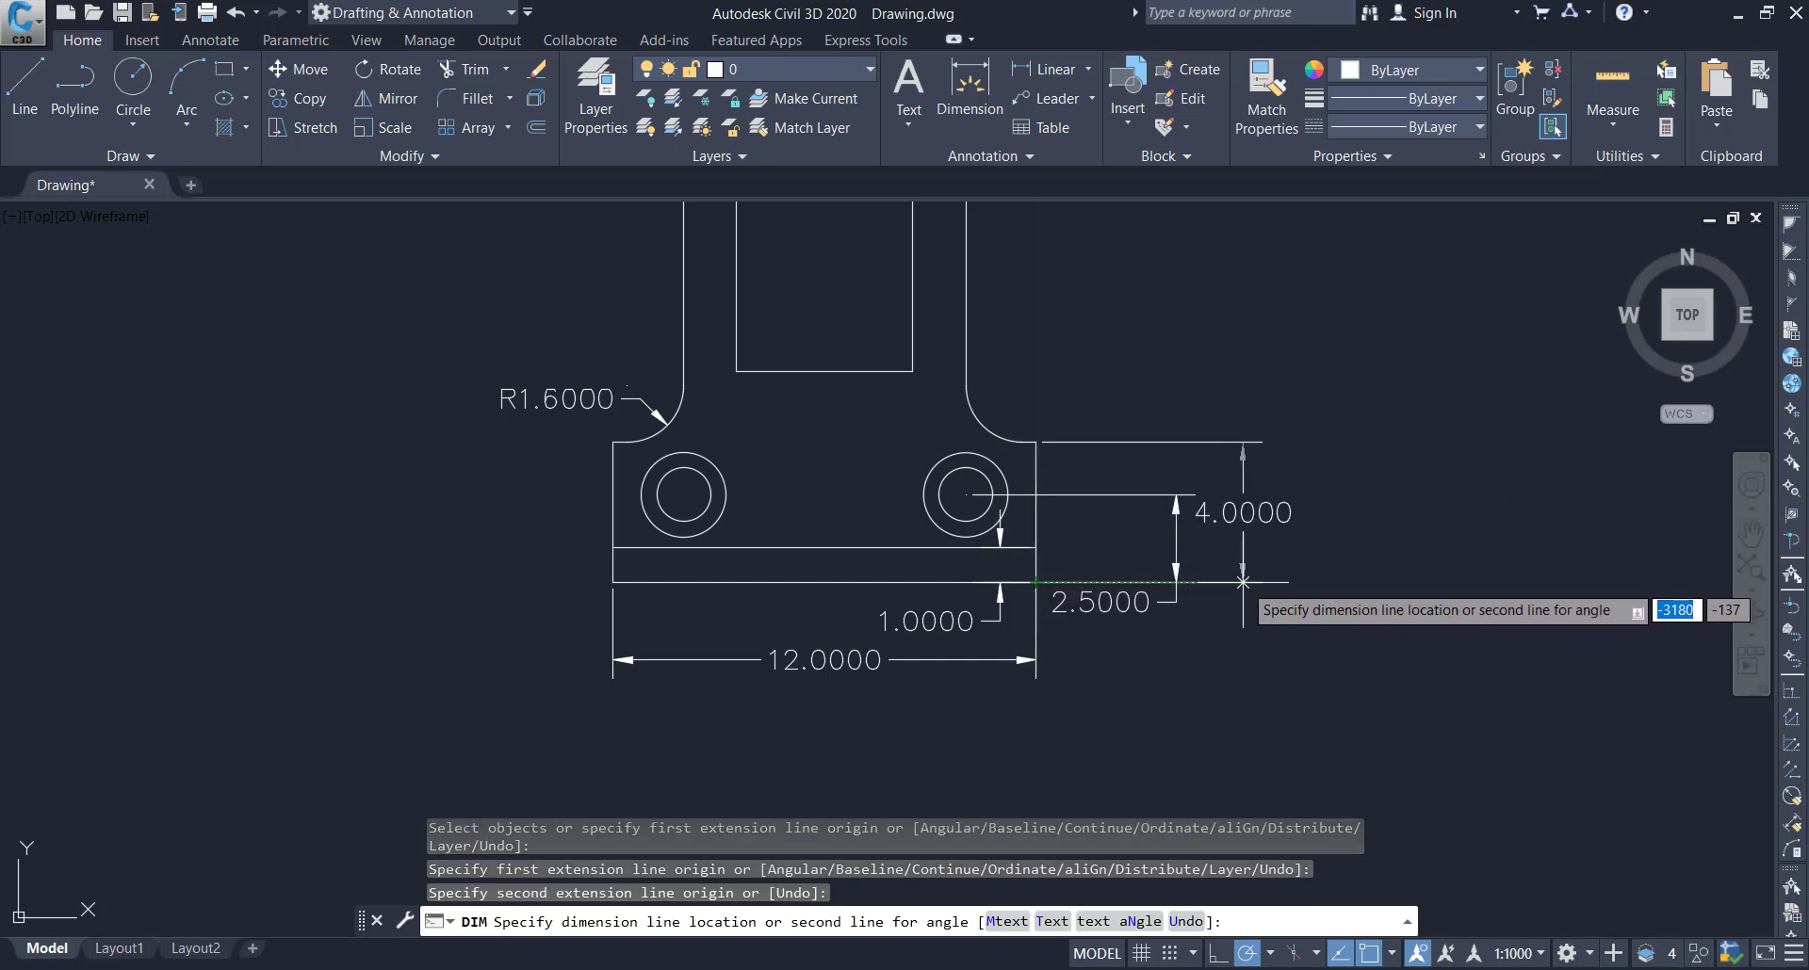
click(1243, 582)
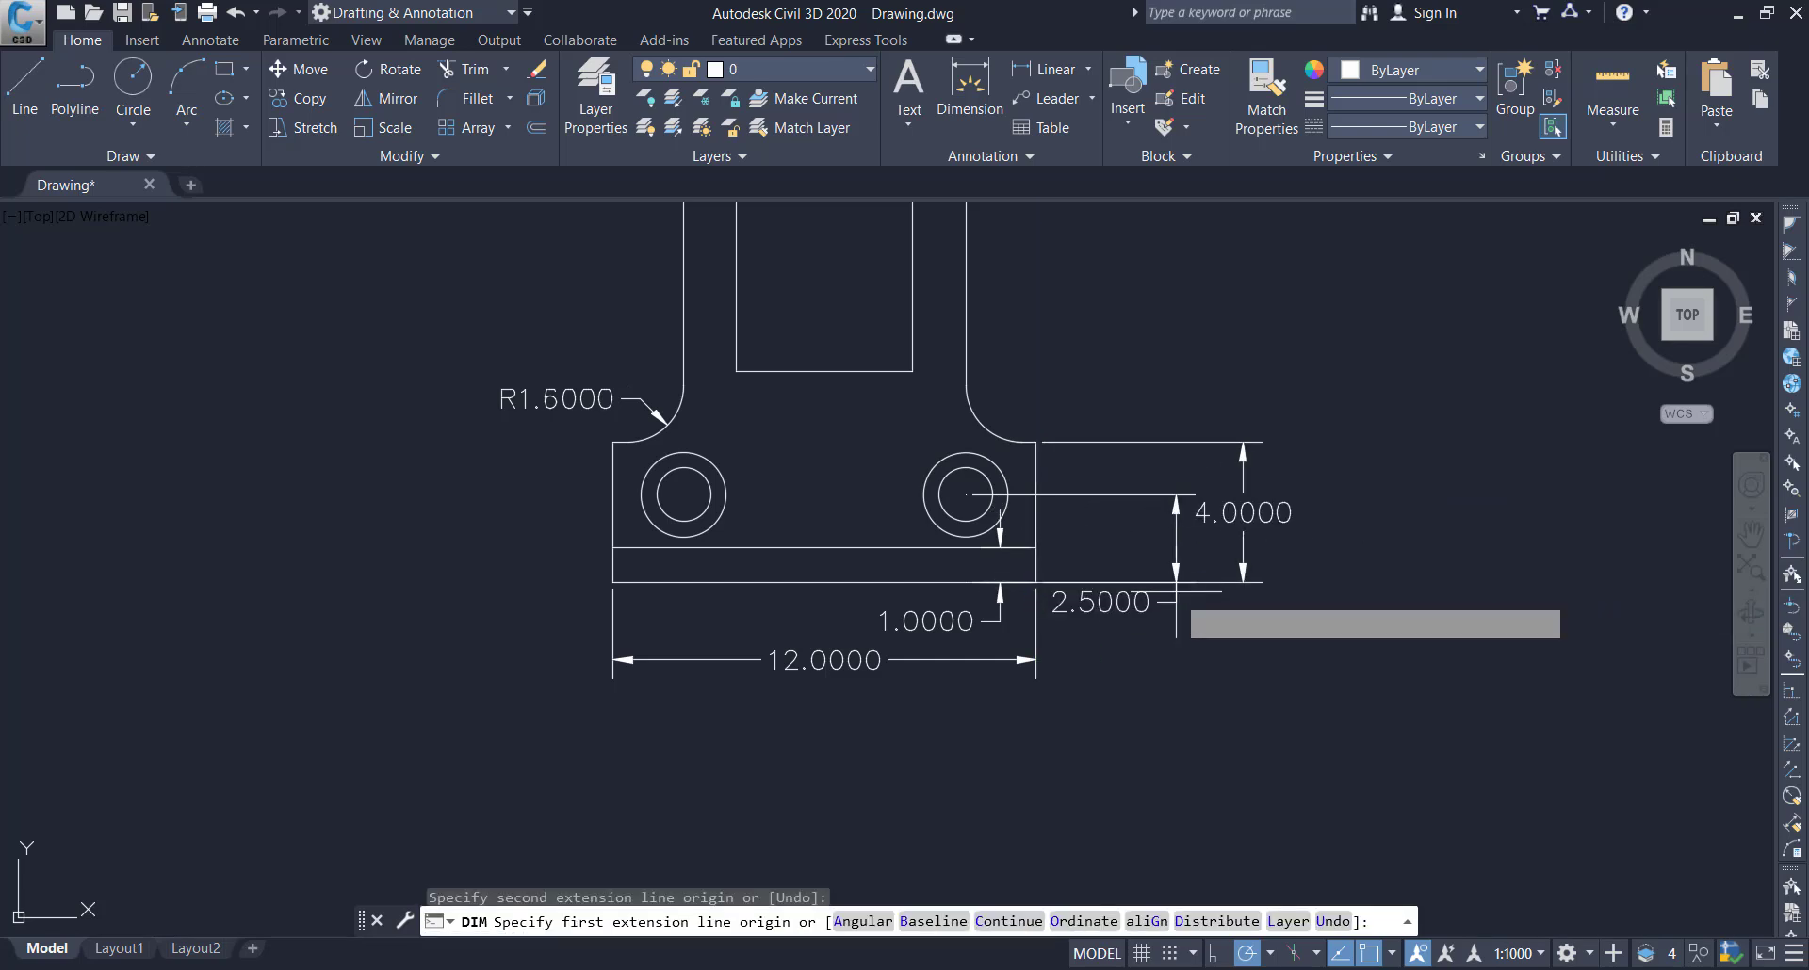
text(c)
key(Return)
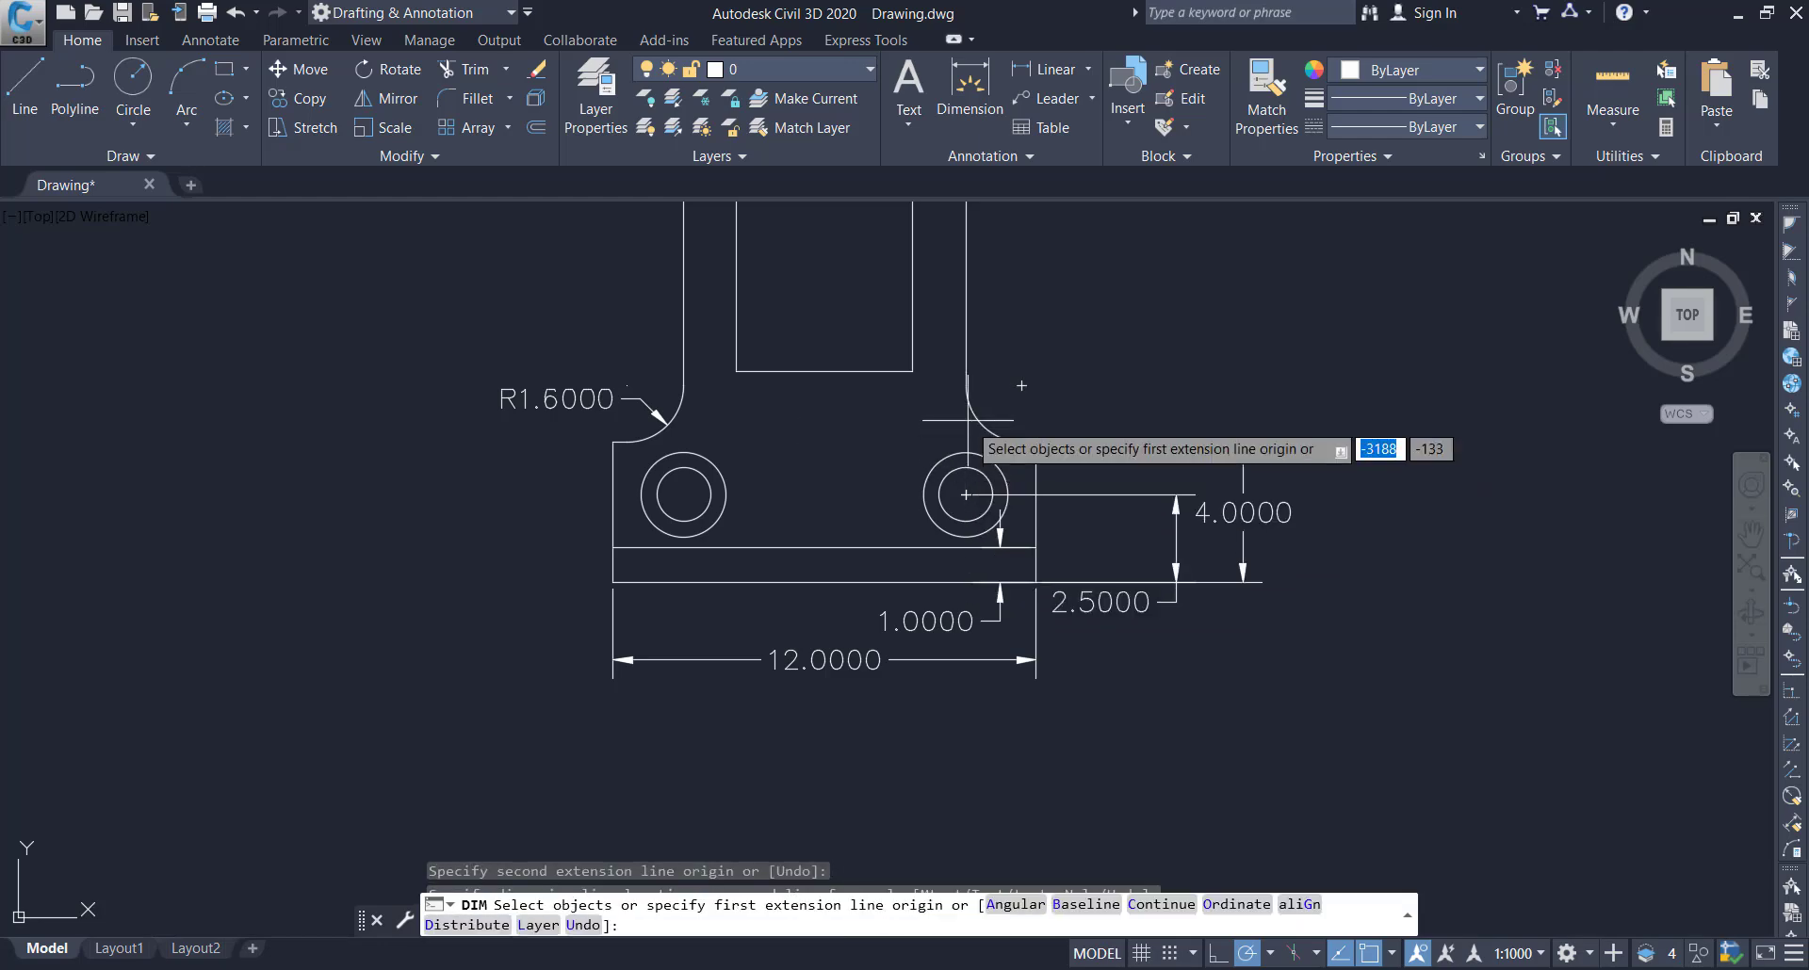
key(Return)
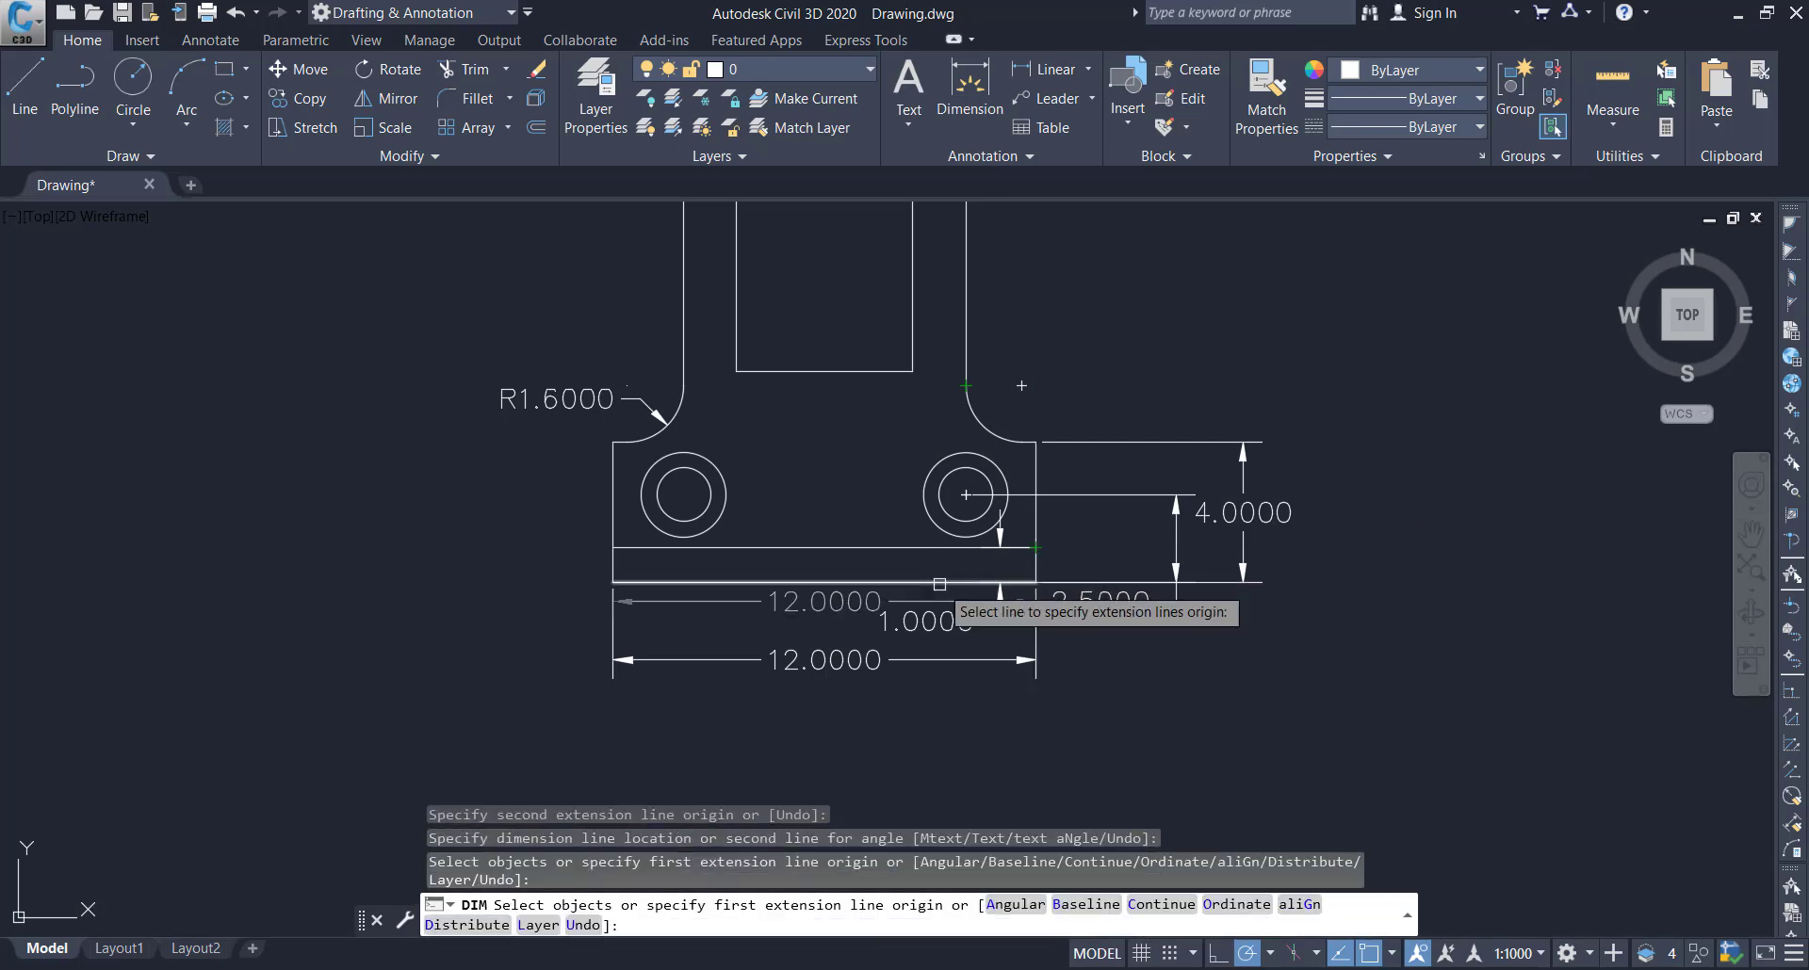
Dimension the horizontal distance from the base's right edge to the right hole's centre, placed below the overall width dimension
click(1036, 582)
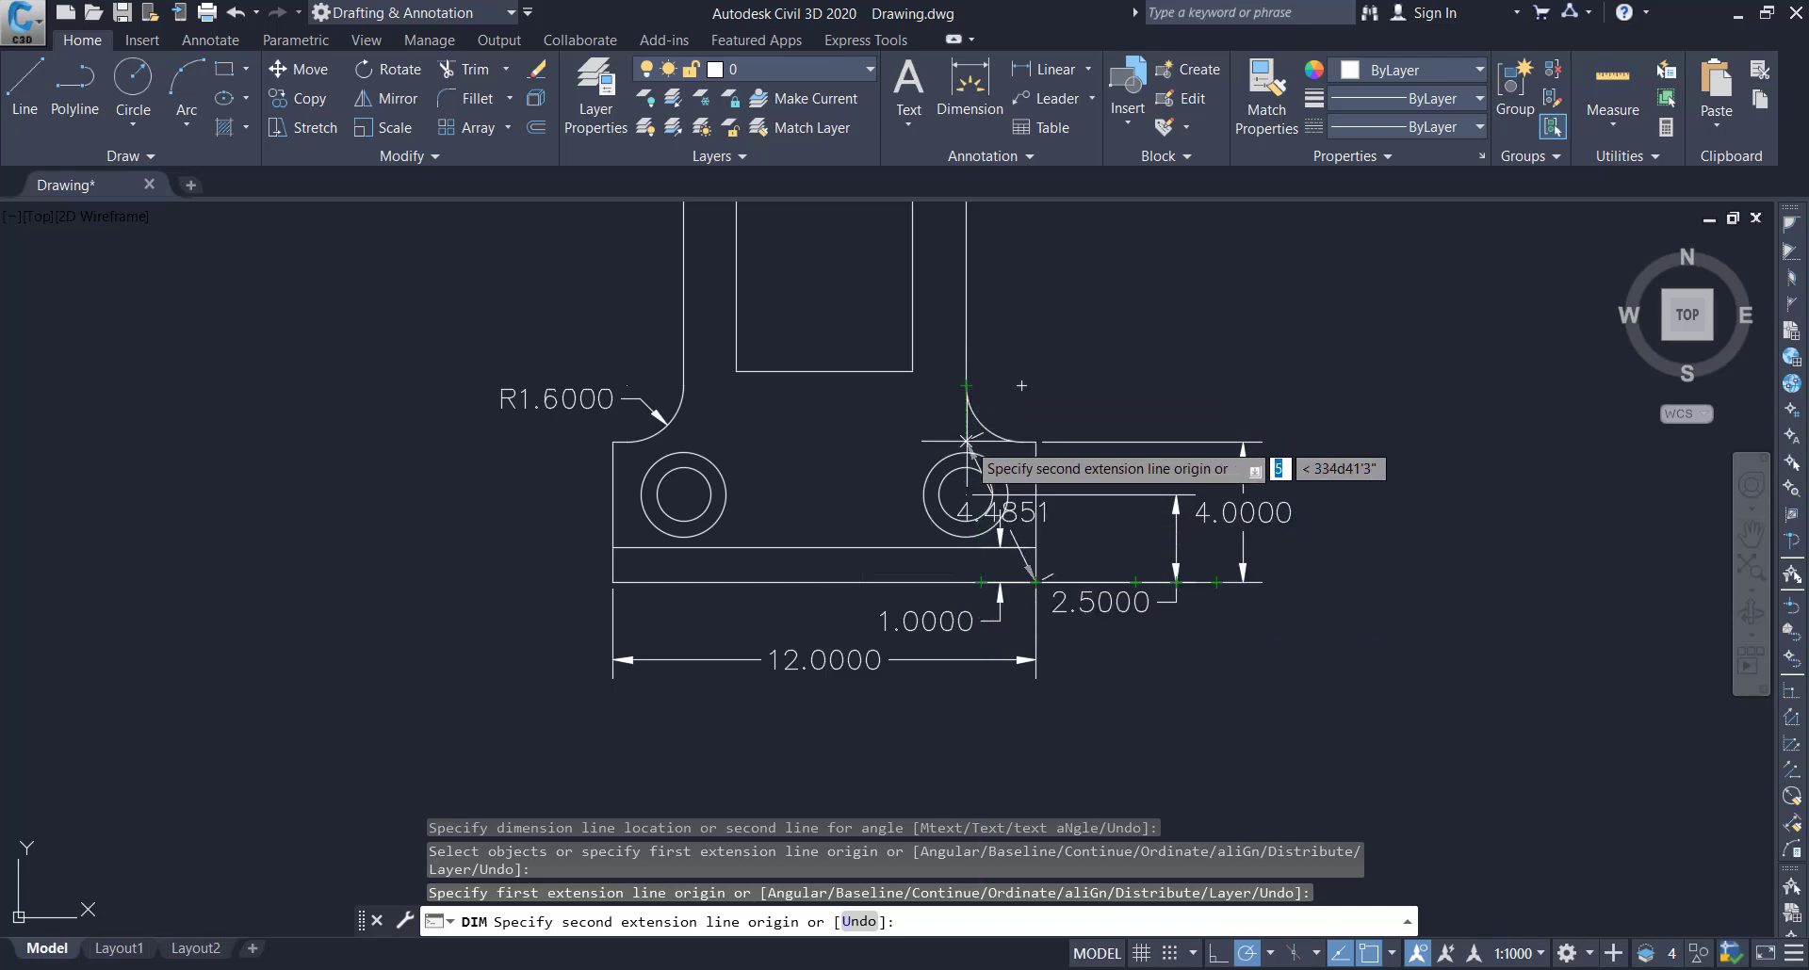
click(965, 582)
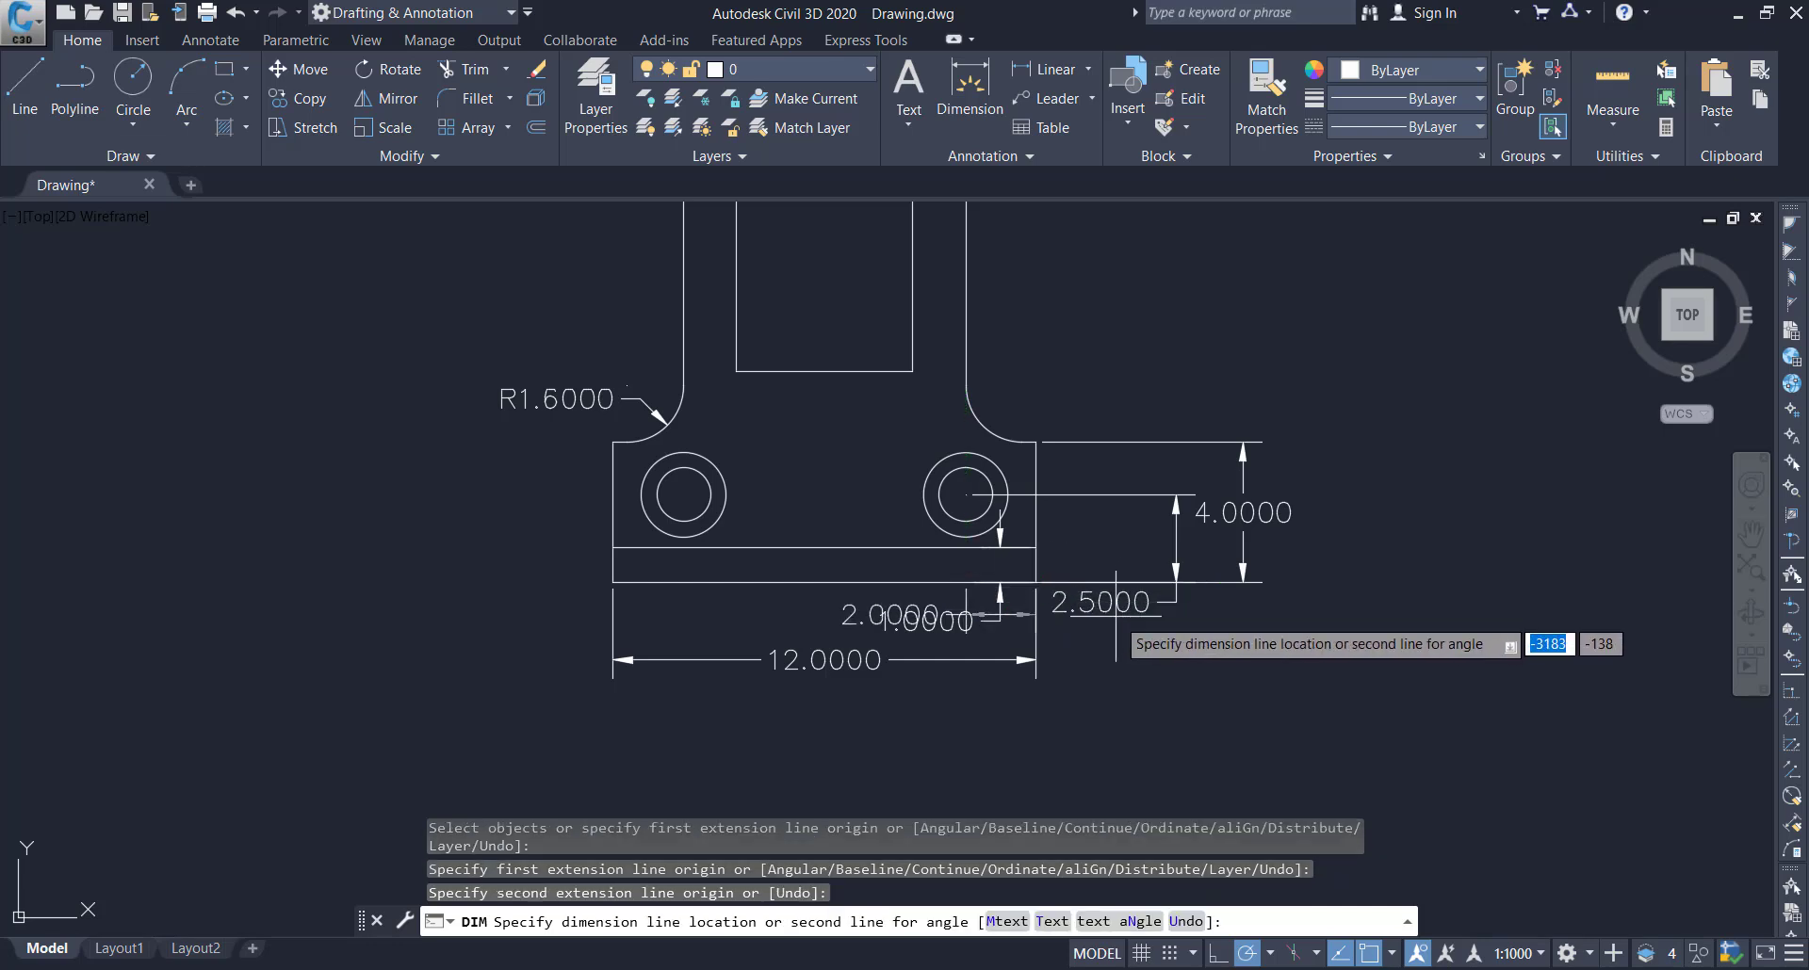
click(1081, 705)
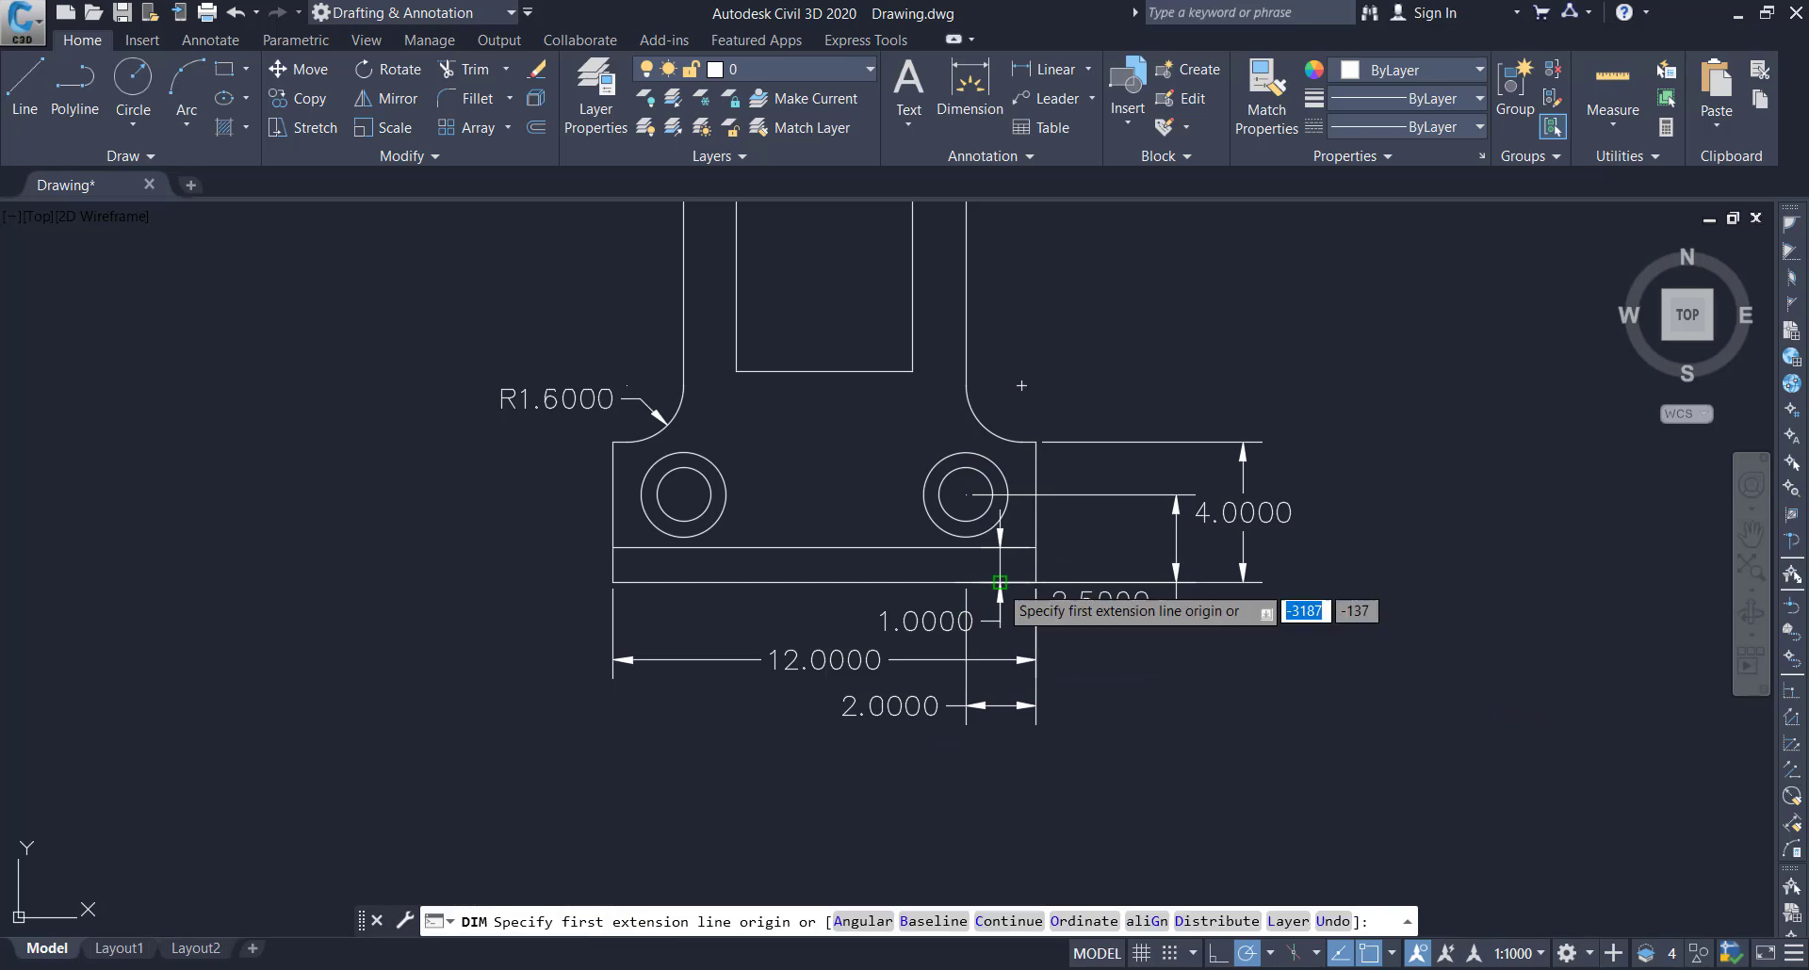
Dimension the vertical distance from the large concentric circles' centre to the base's bottom edge, placed outside the other vertical dimensions
scroll(1115, 451, down, 4)
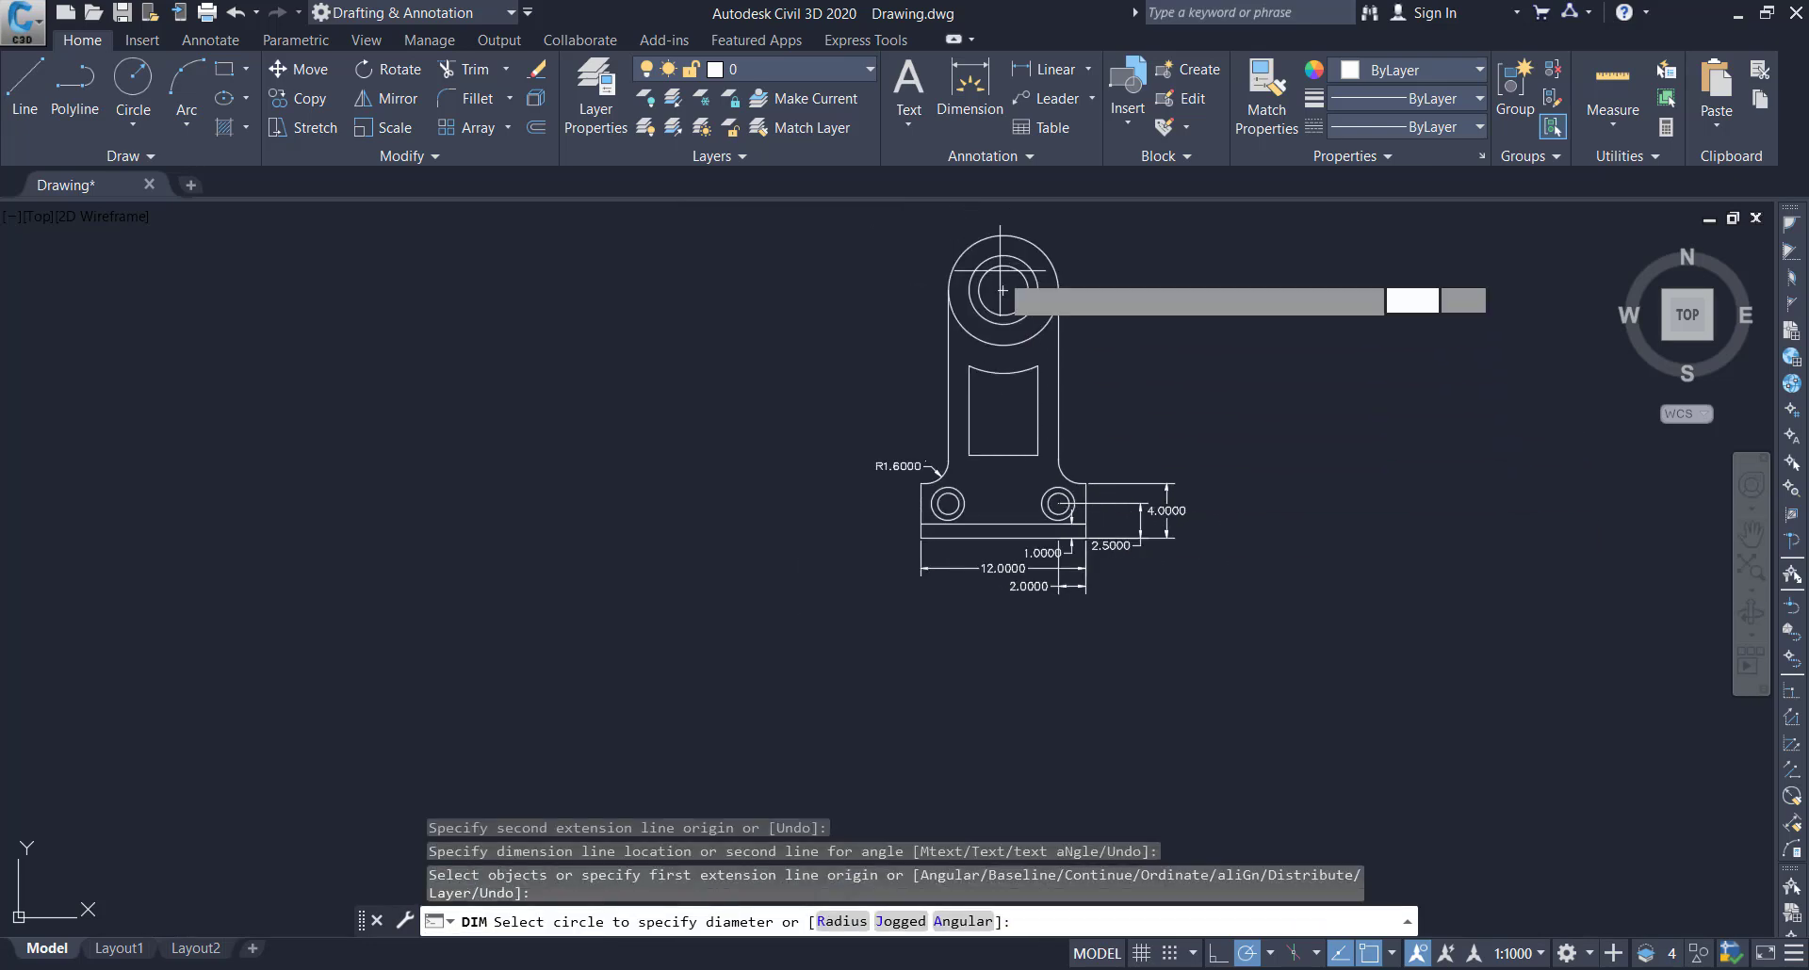
click(1004, 290)
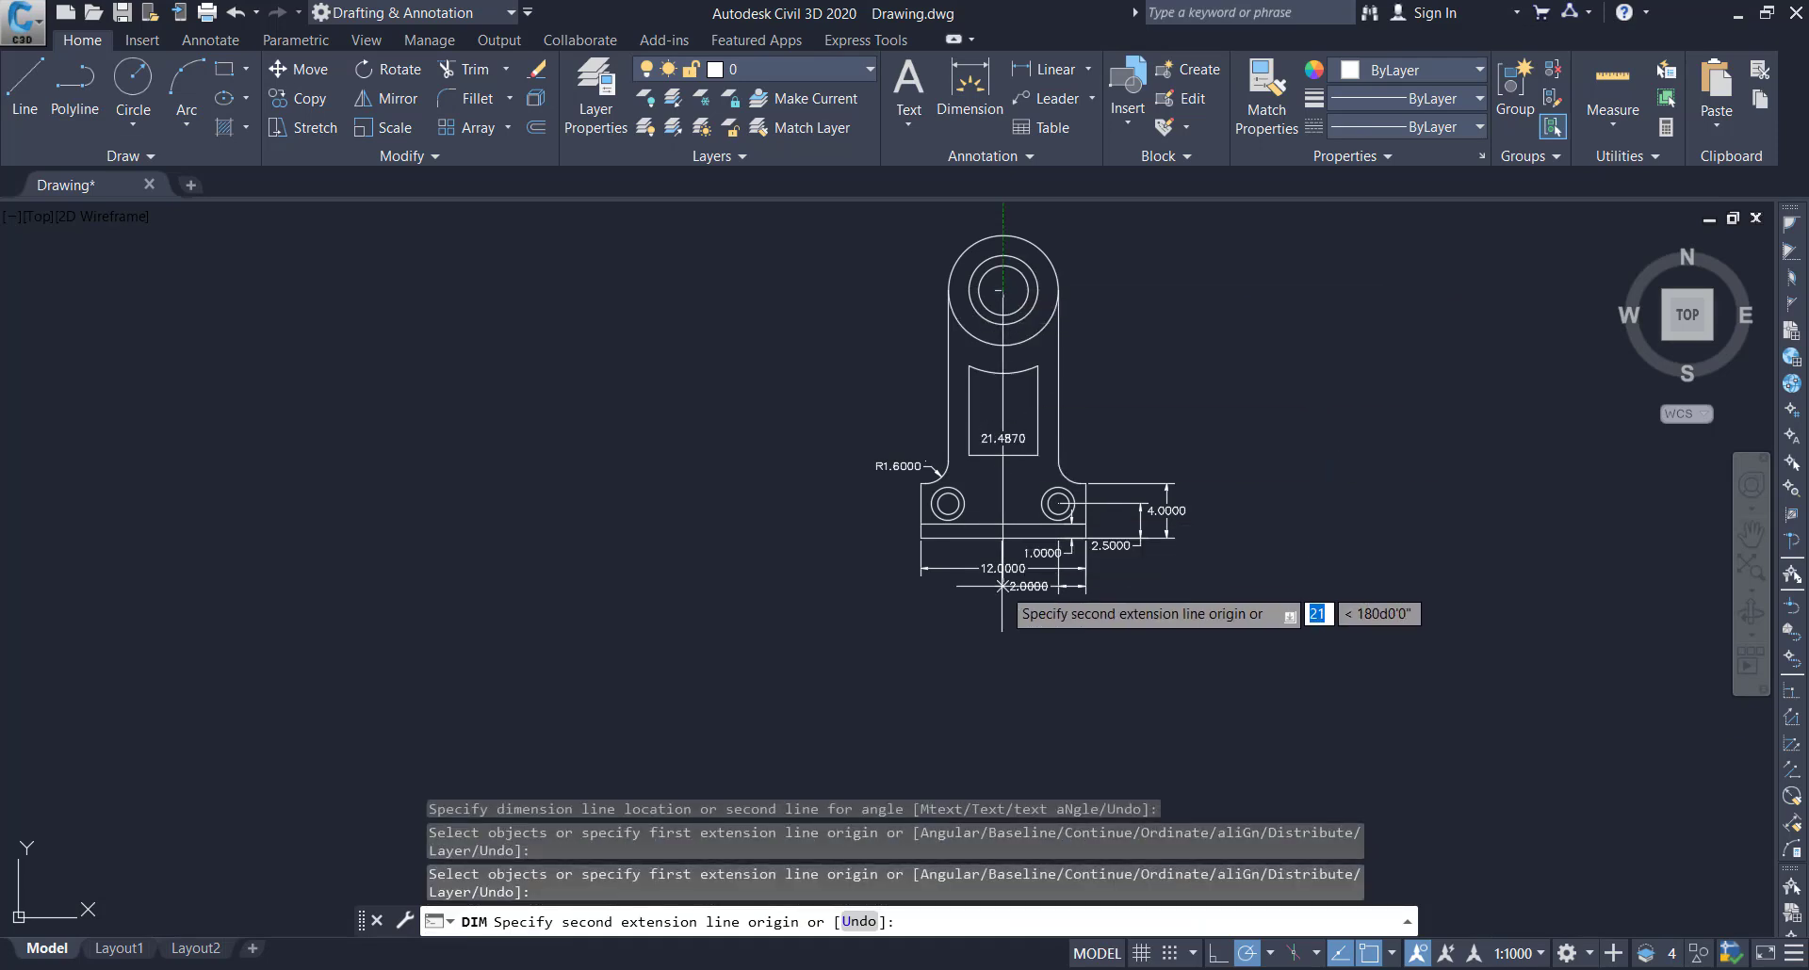
click(1004, 538)
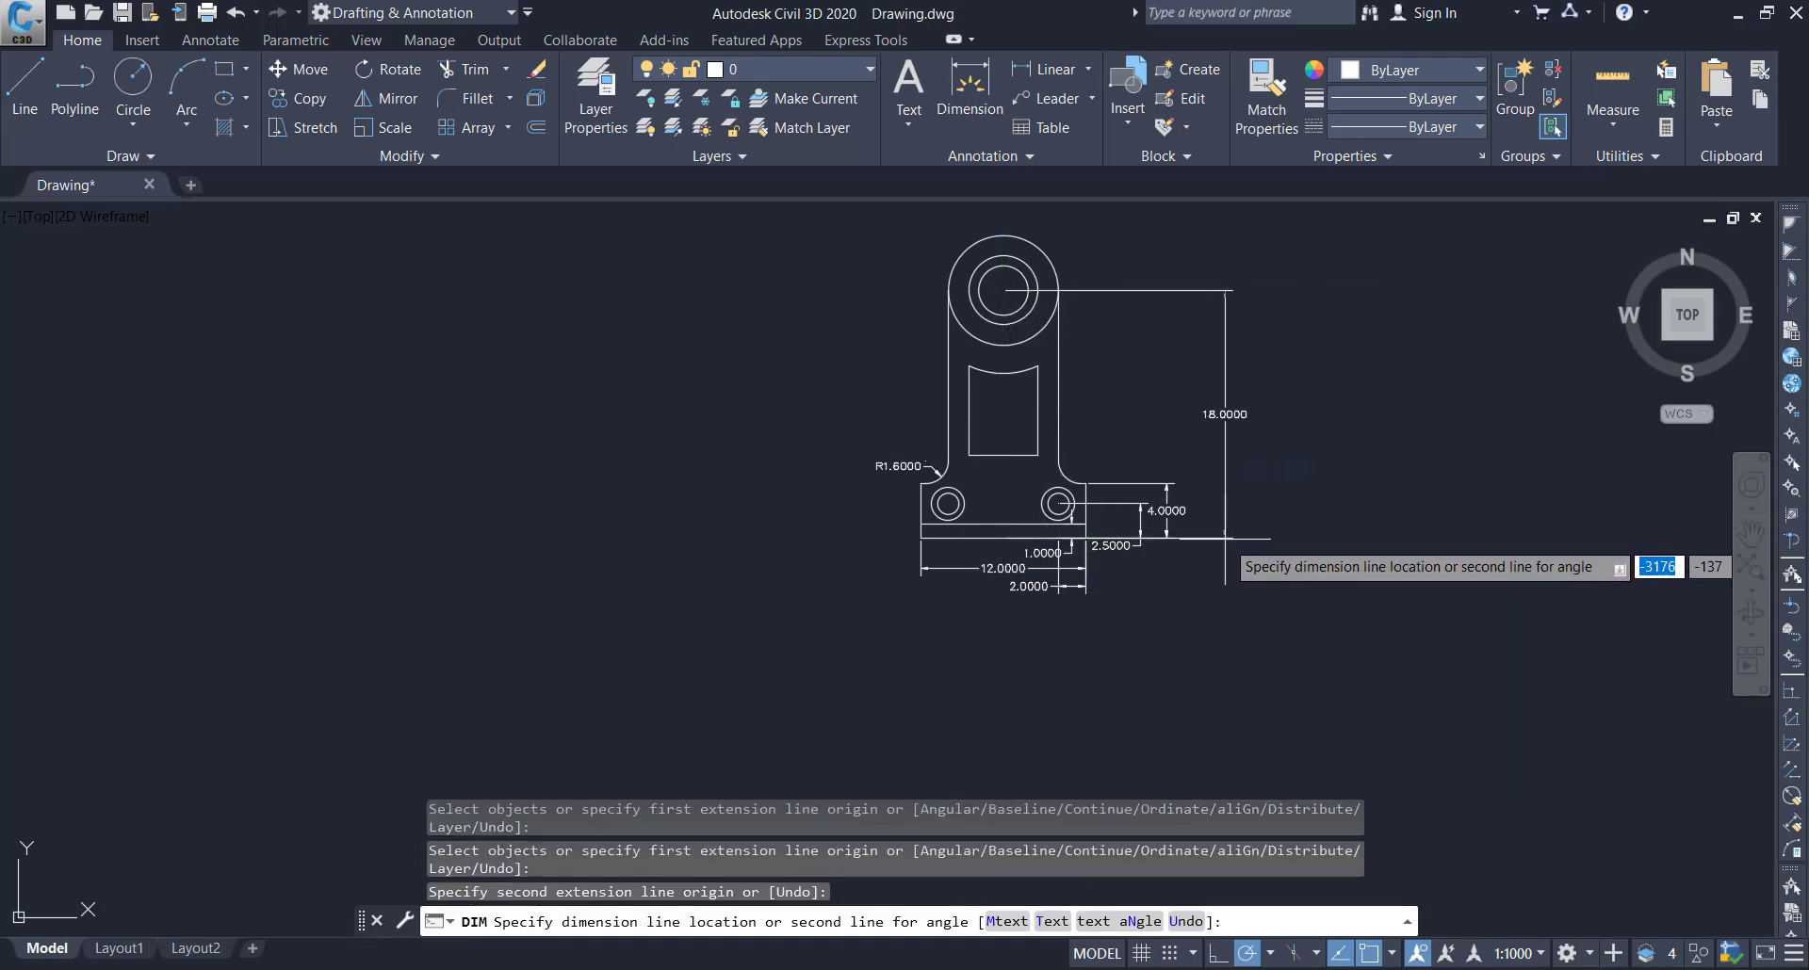
click(1224, 539)
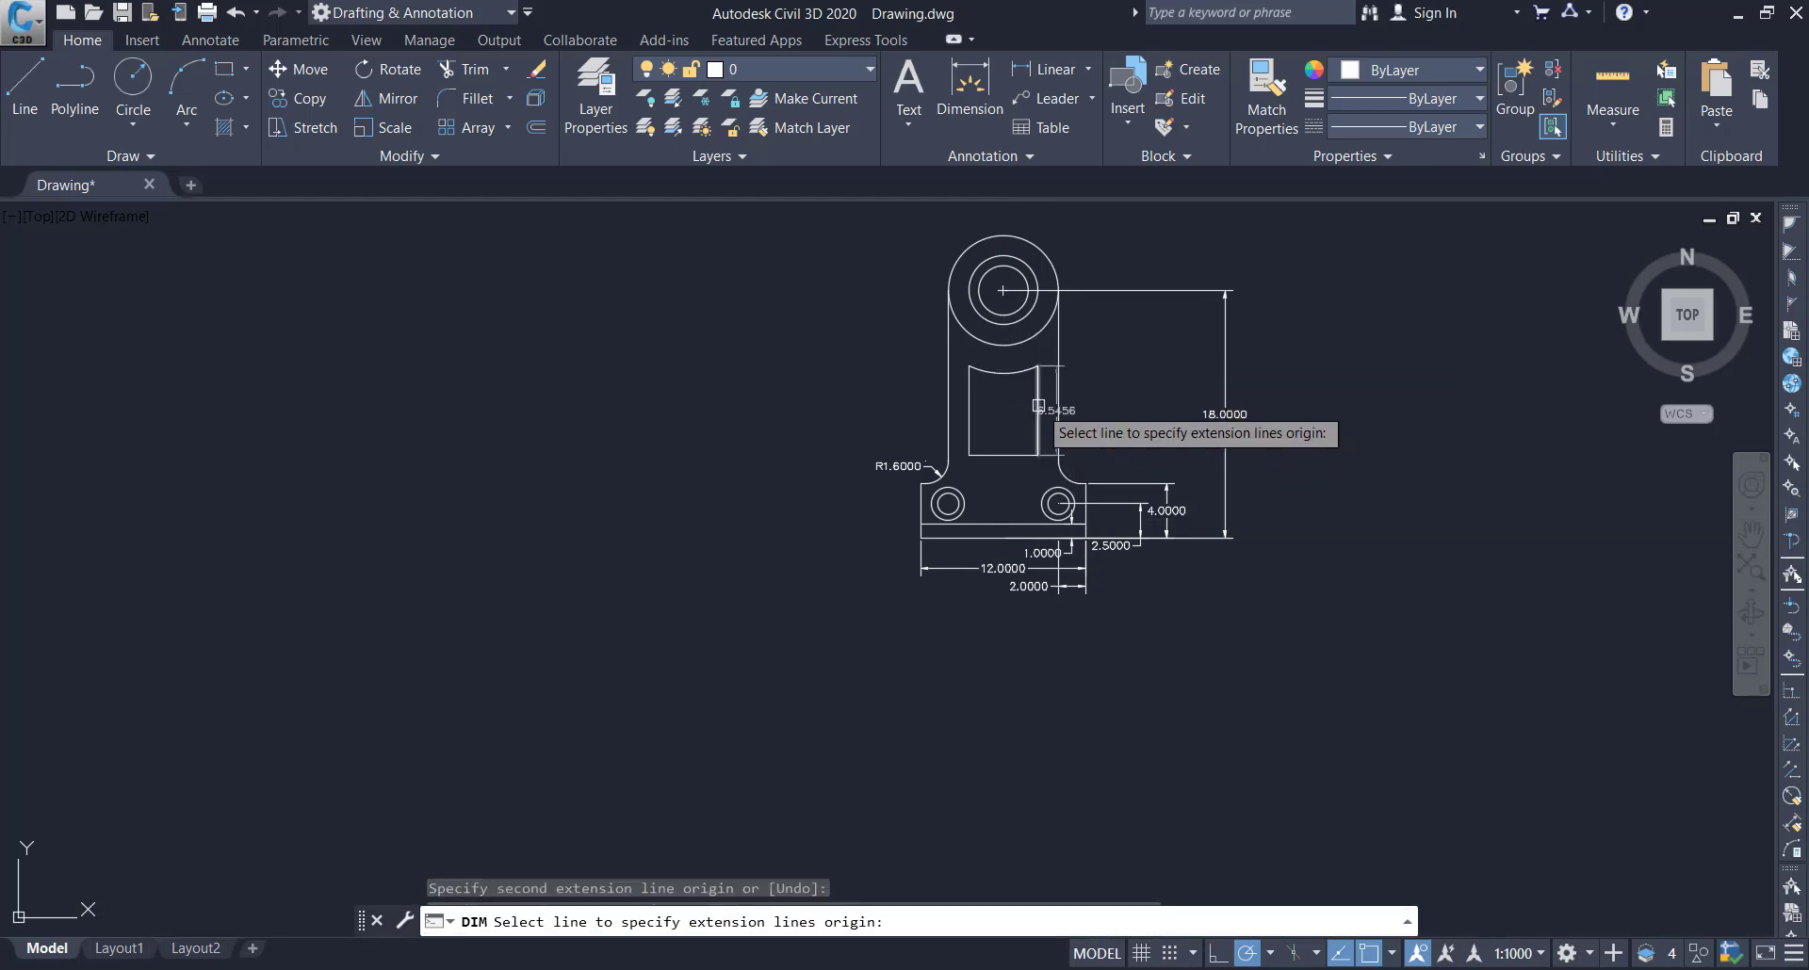
Dimension the horizontal gap between the cutout's upper right corner and the arm's right edge, placing the line just below the cutout
scroll(1038, 407, up, 2)
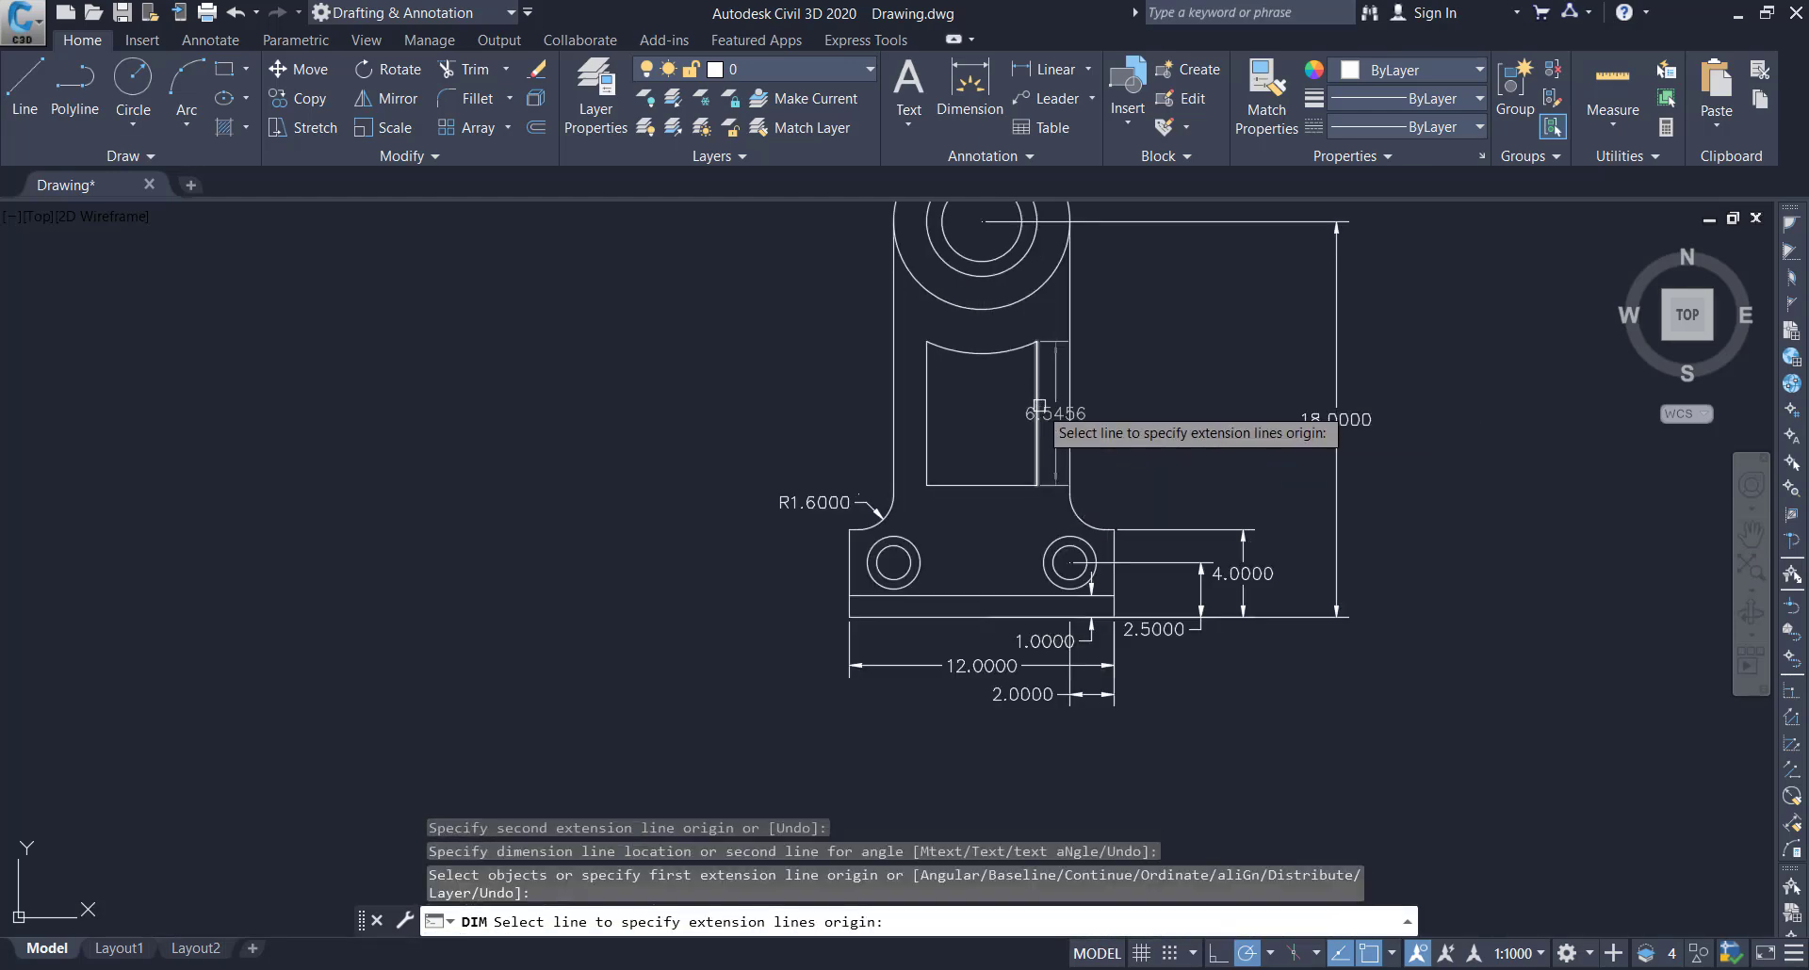
click(1036, 341)
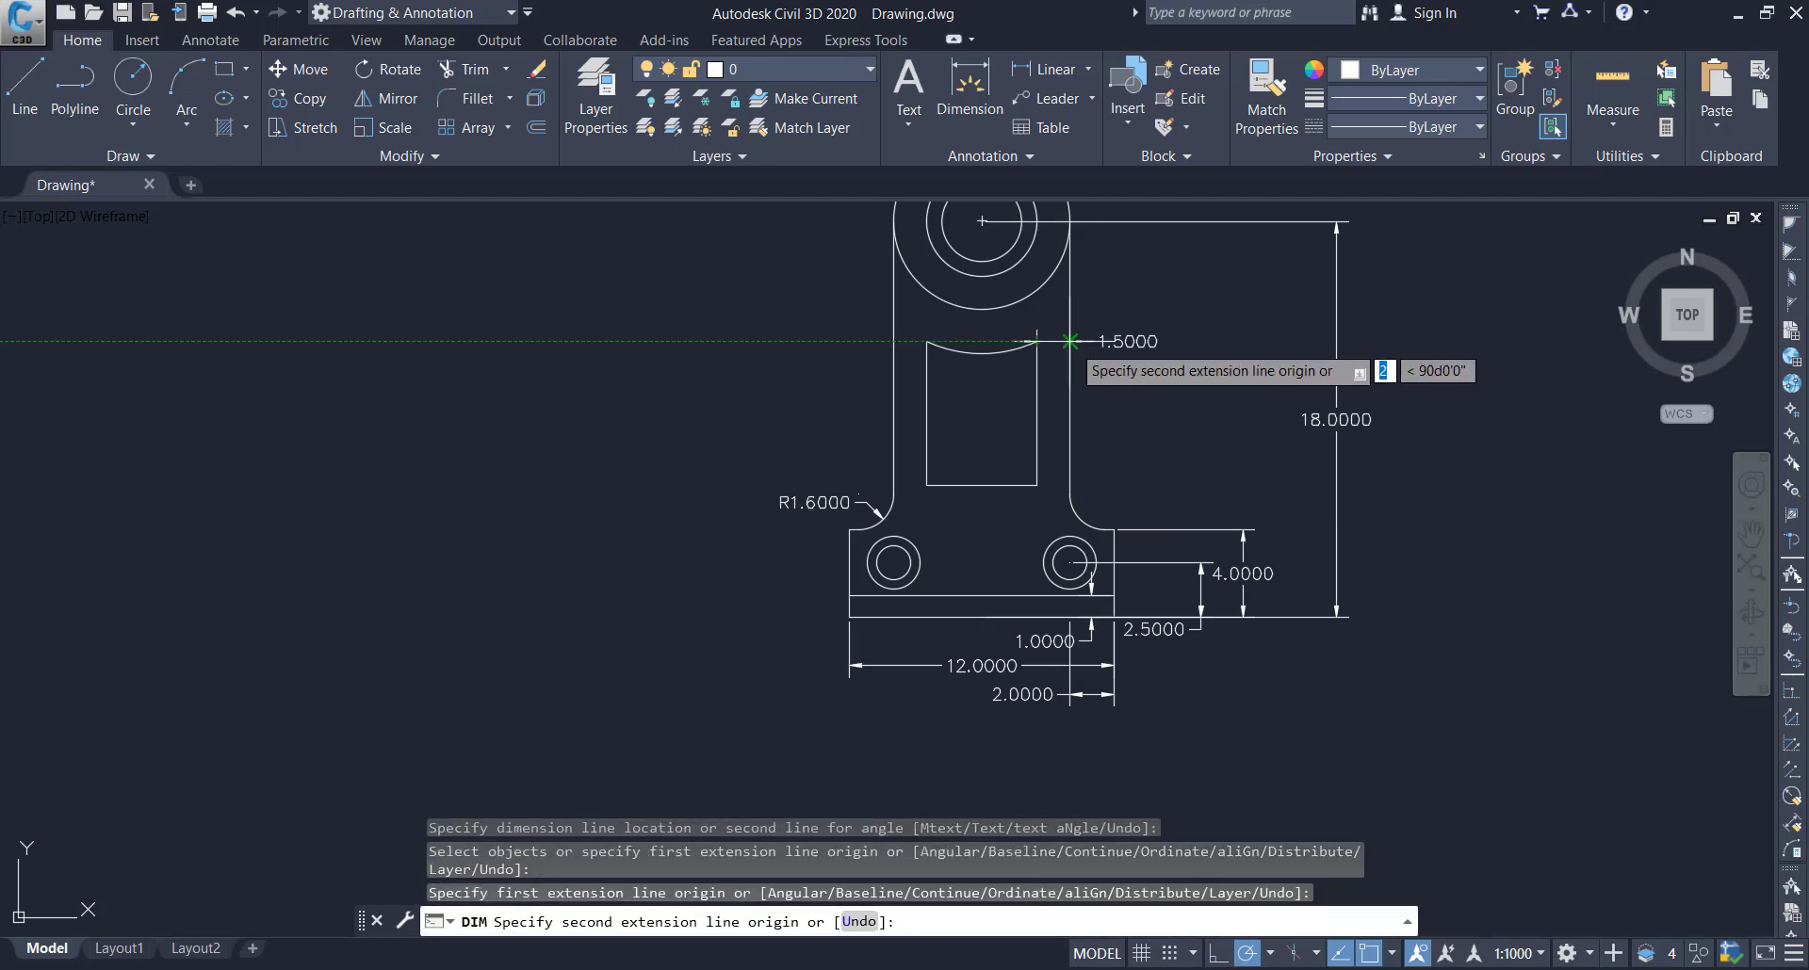
click(1070, 341)
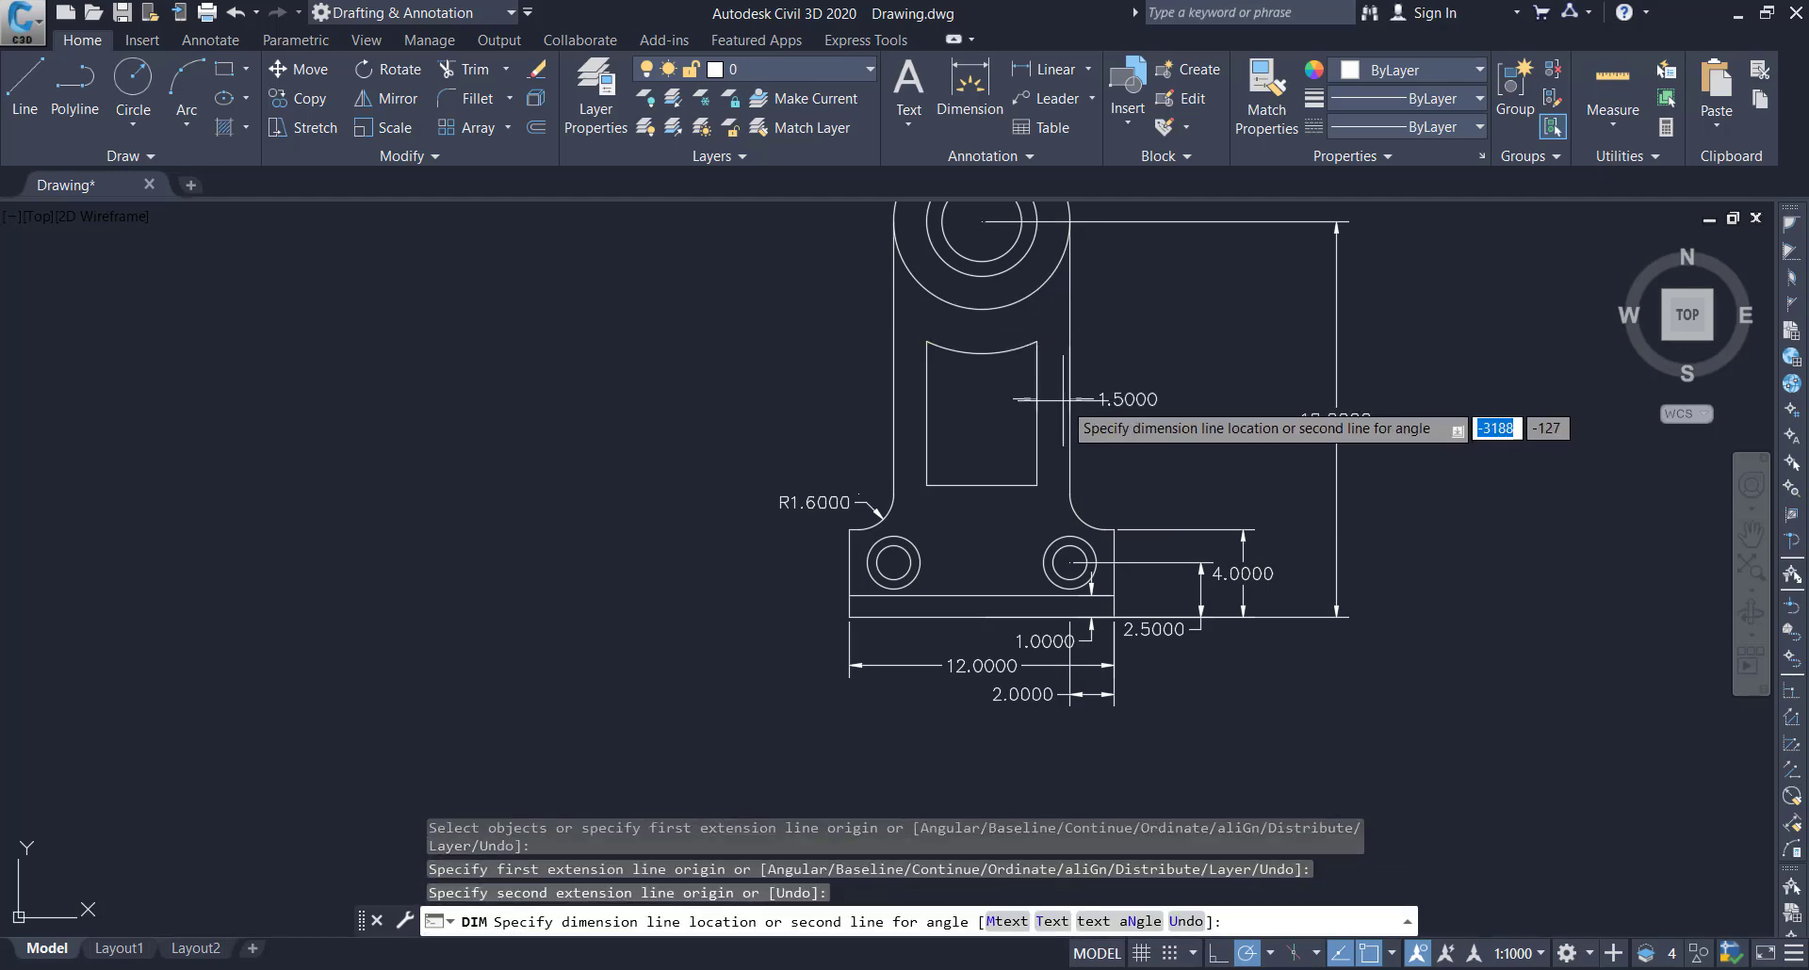
click(1070, 494)
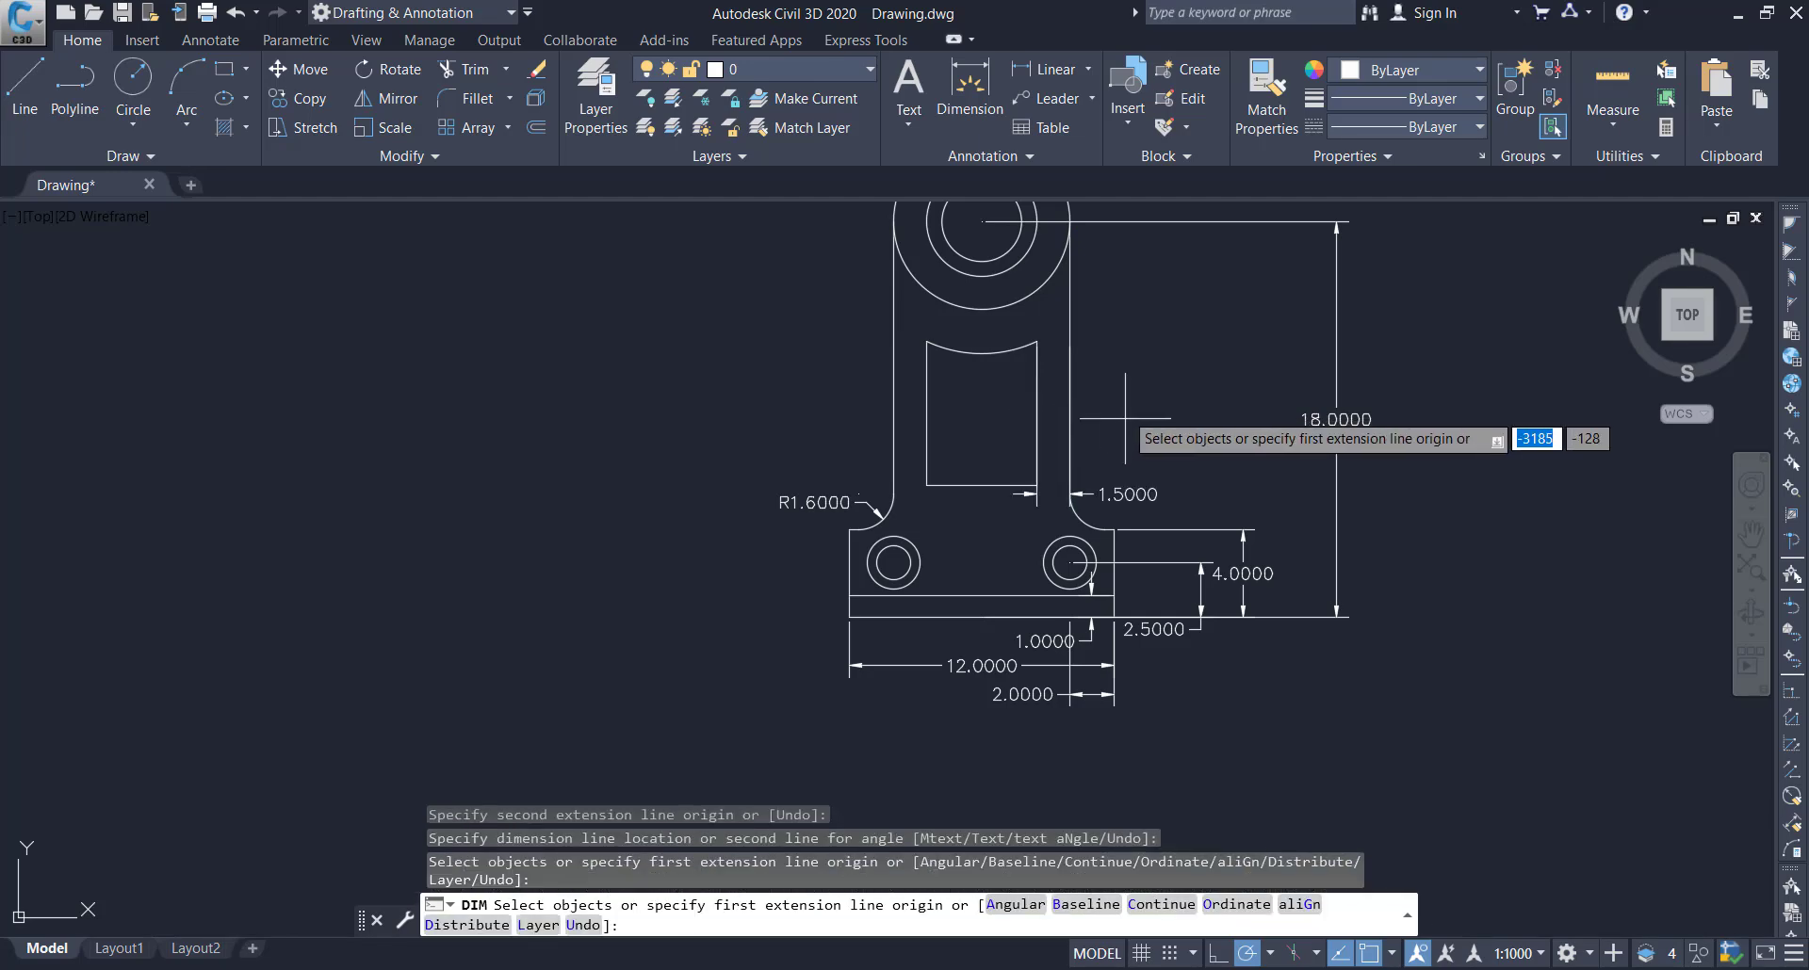
Move the dimension line between the cutout and the arm's right edge upward, so it sits beside the cutout's lower half
click(1069, 494)
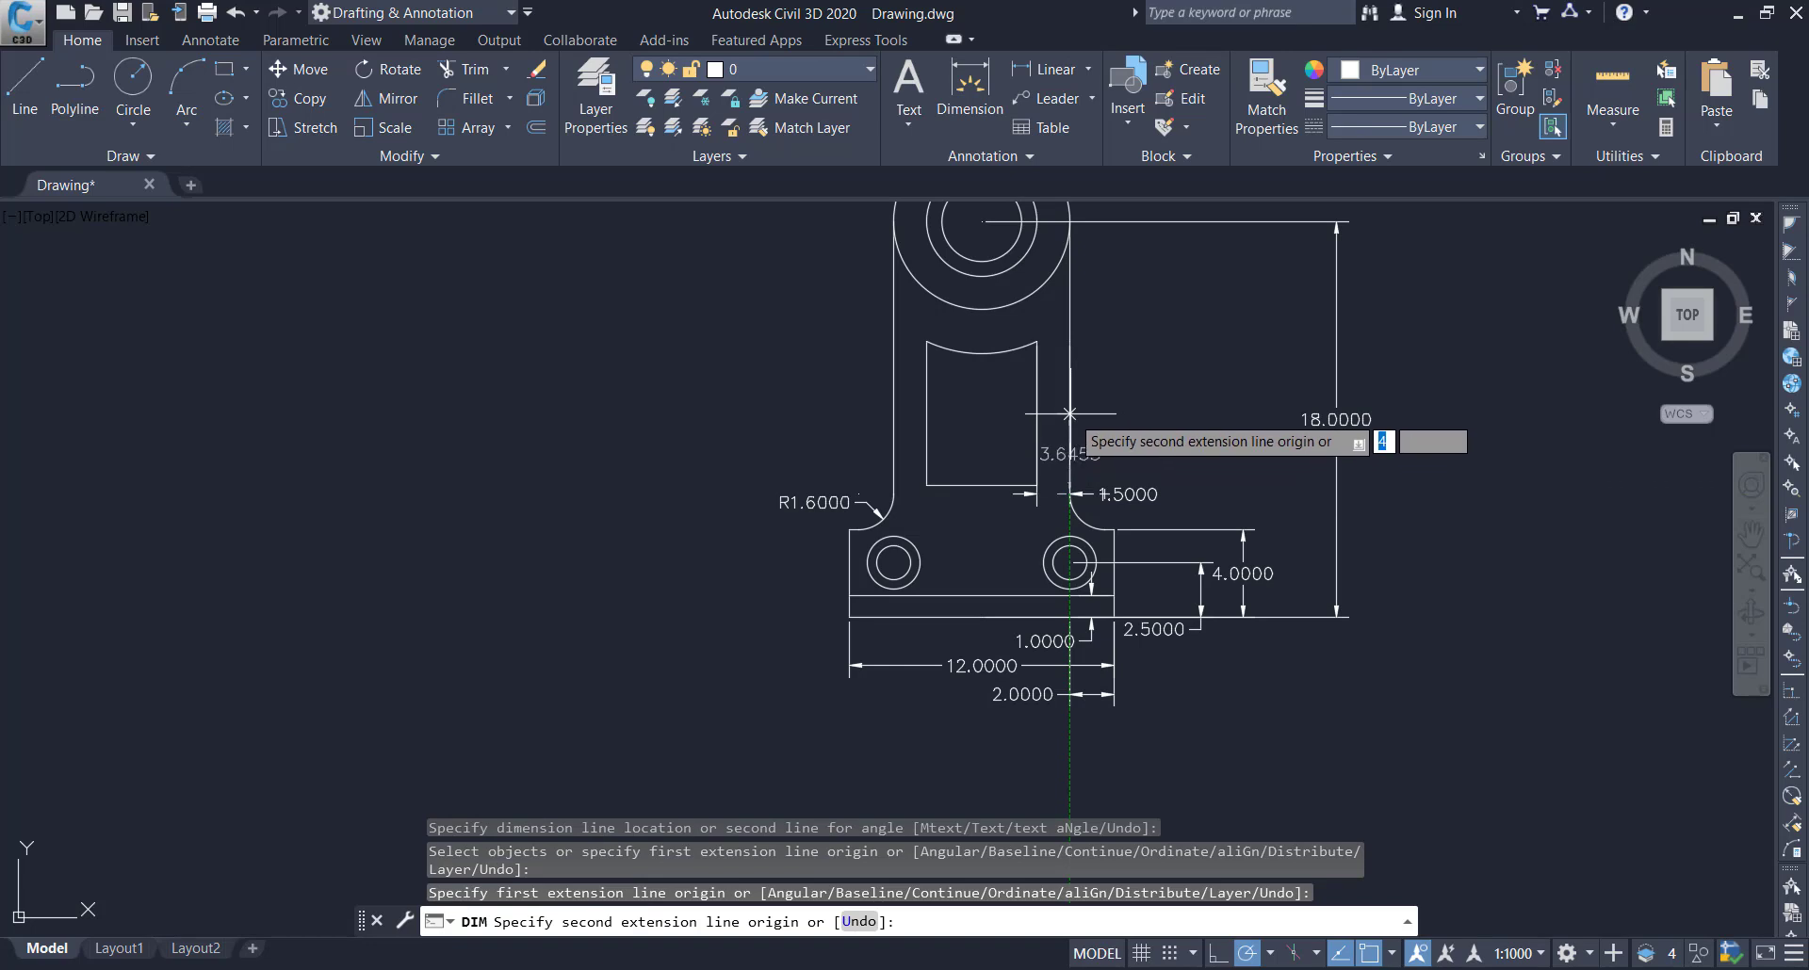
key(Escape)
click(1093, 483)
click(1128, 482)
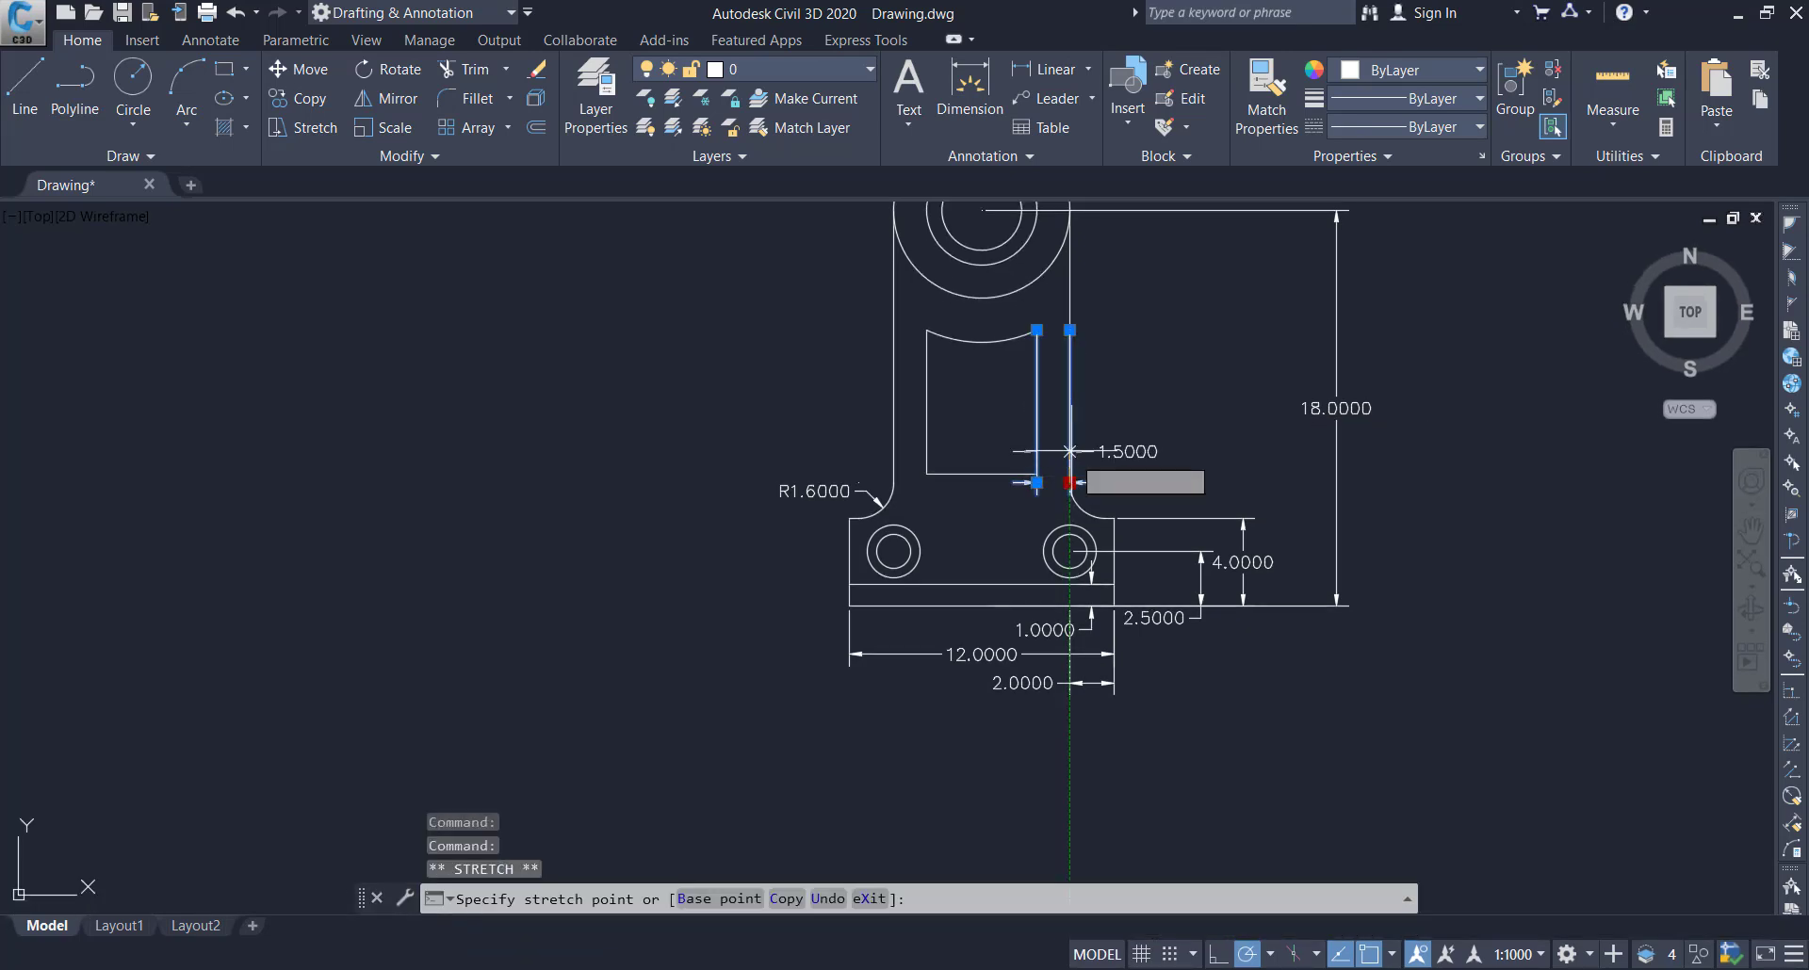
right_click(1129, 420)
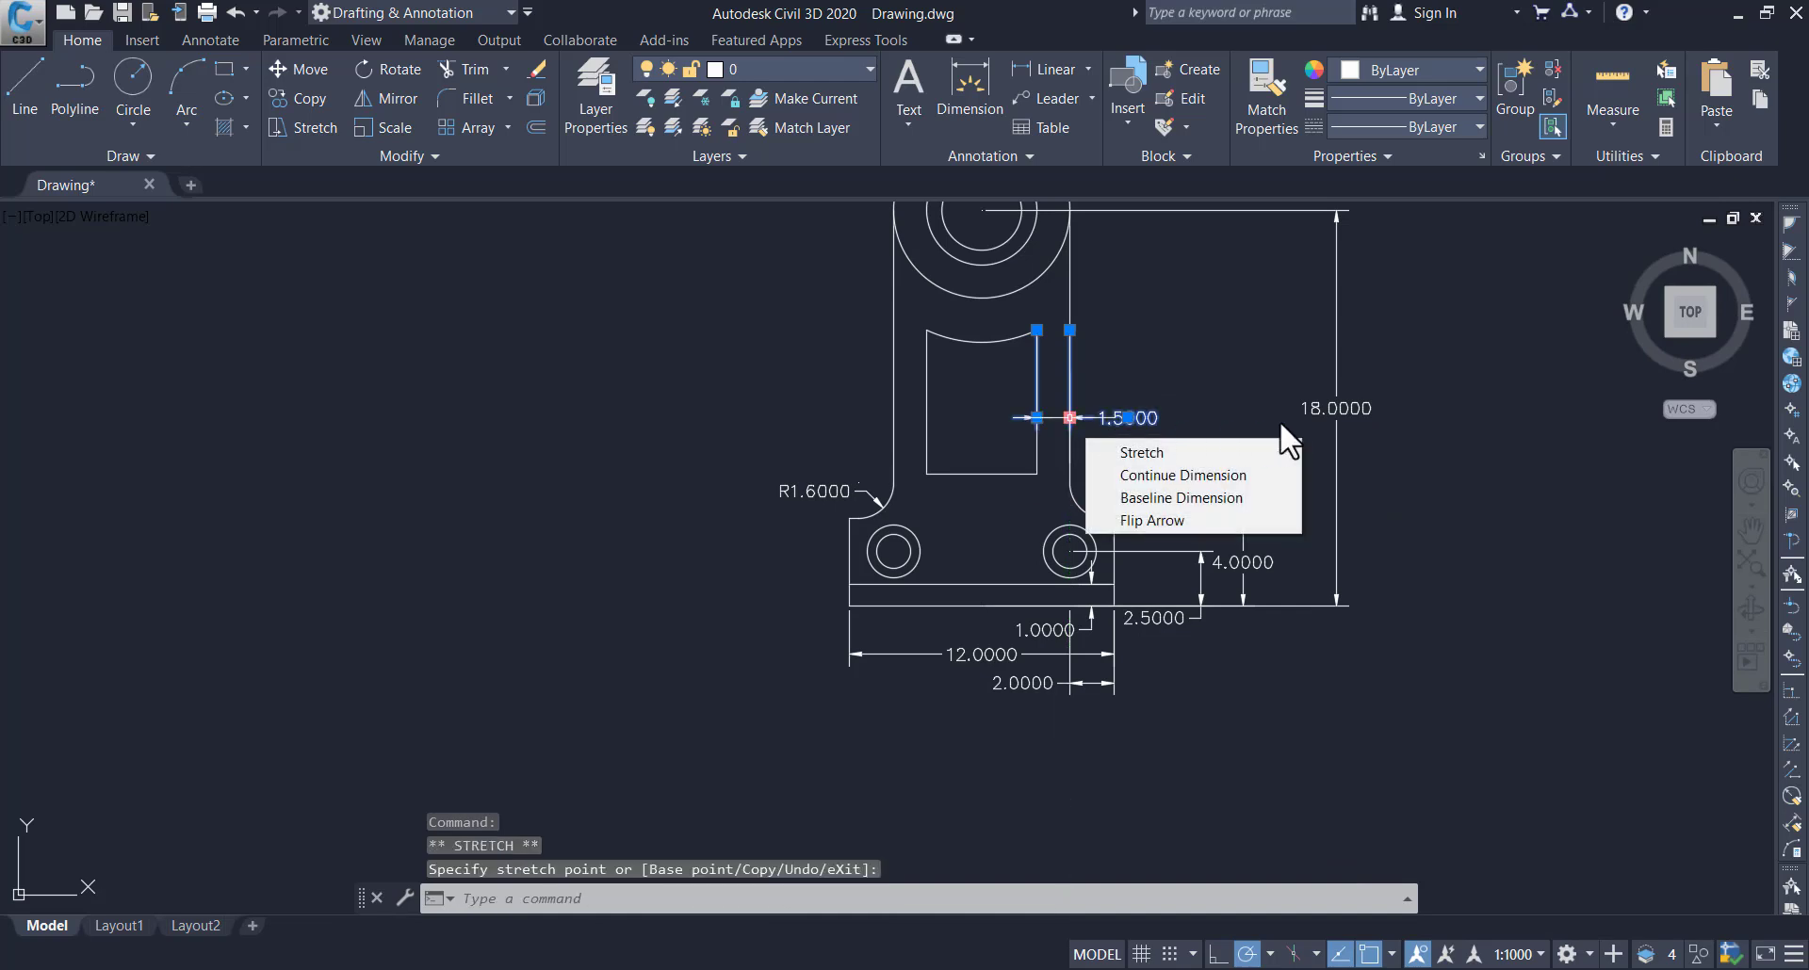
key(Escape)
key(Escape)
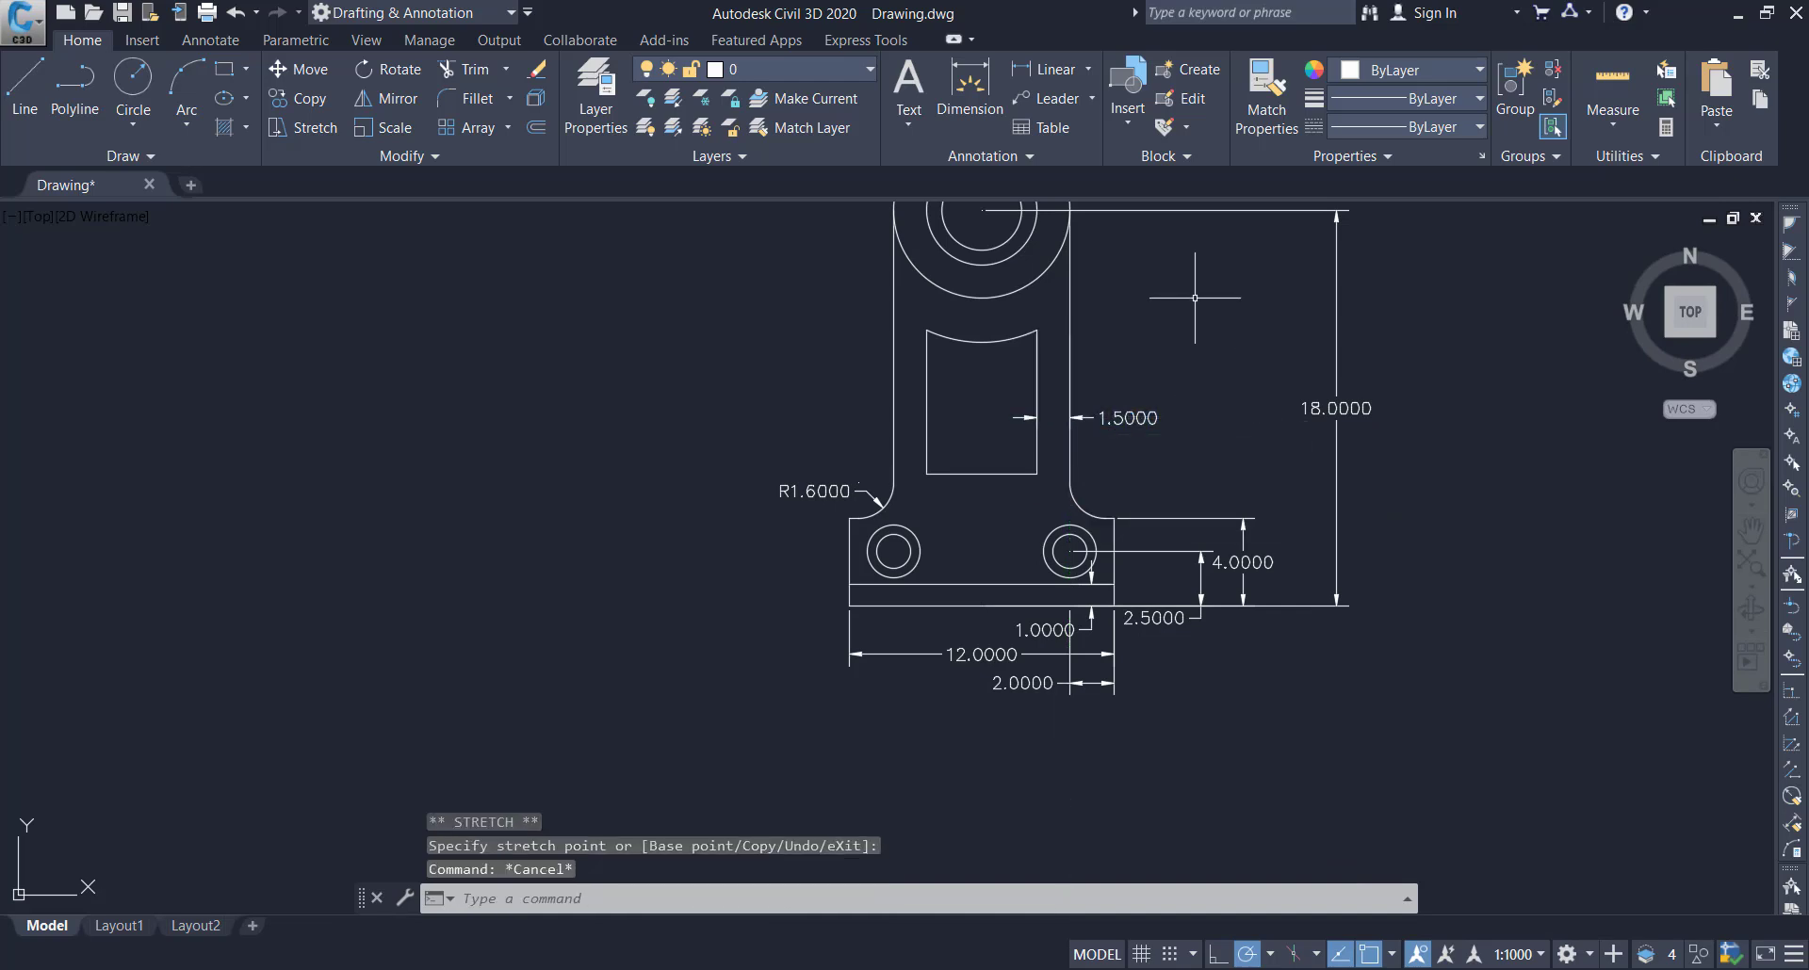
Dimension the diameter of the innermost large circle, placing the text outside the arm to the upper left
click(979, 86)
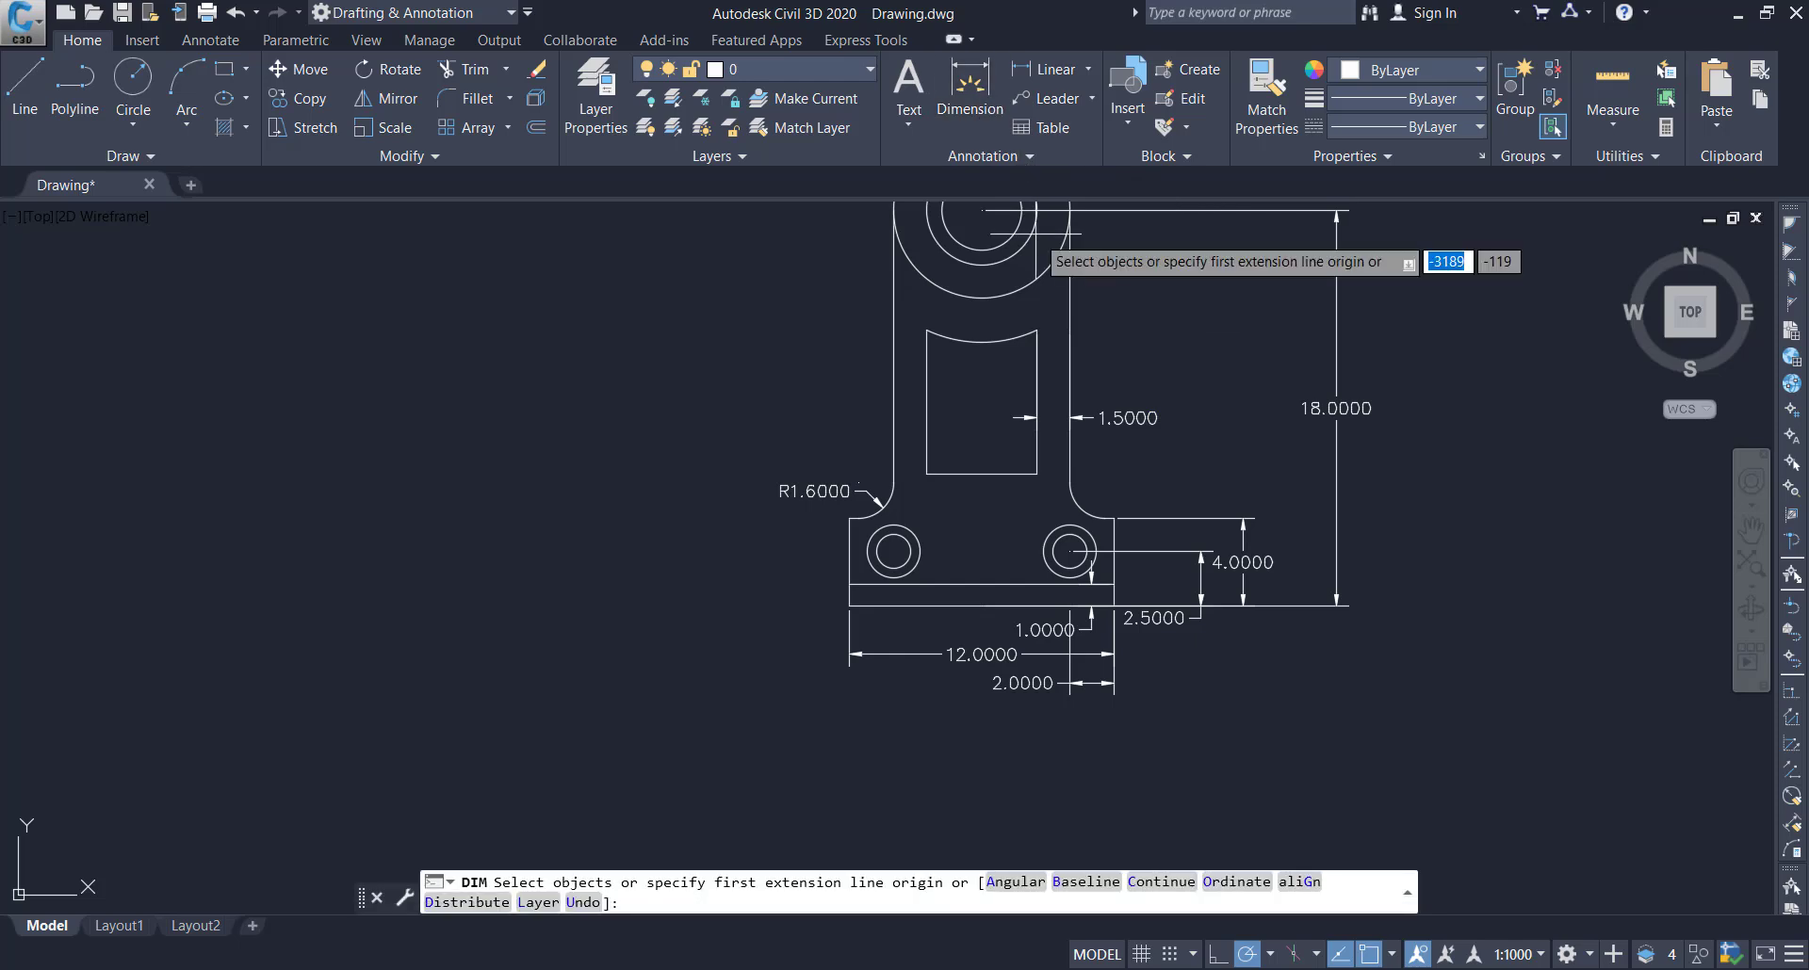
scroll(1074, 372, down, 3)
scroll(995, 283, up, 3)
scroll(989, 278, down, 2)
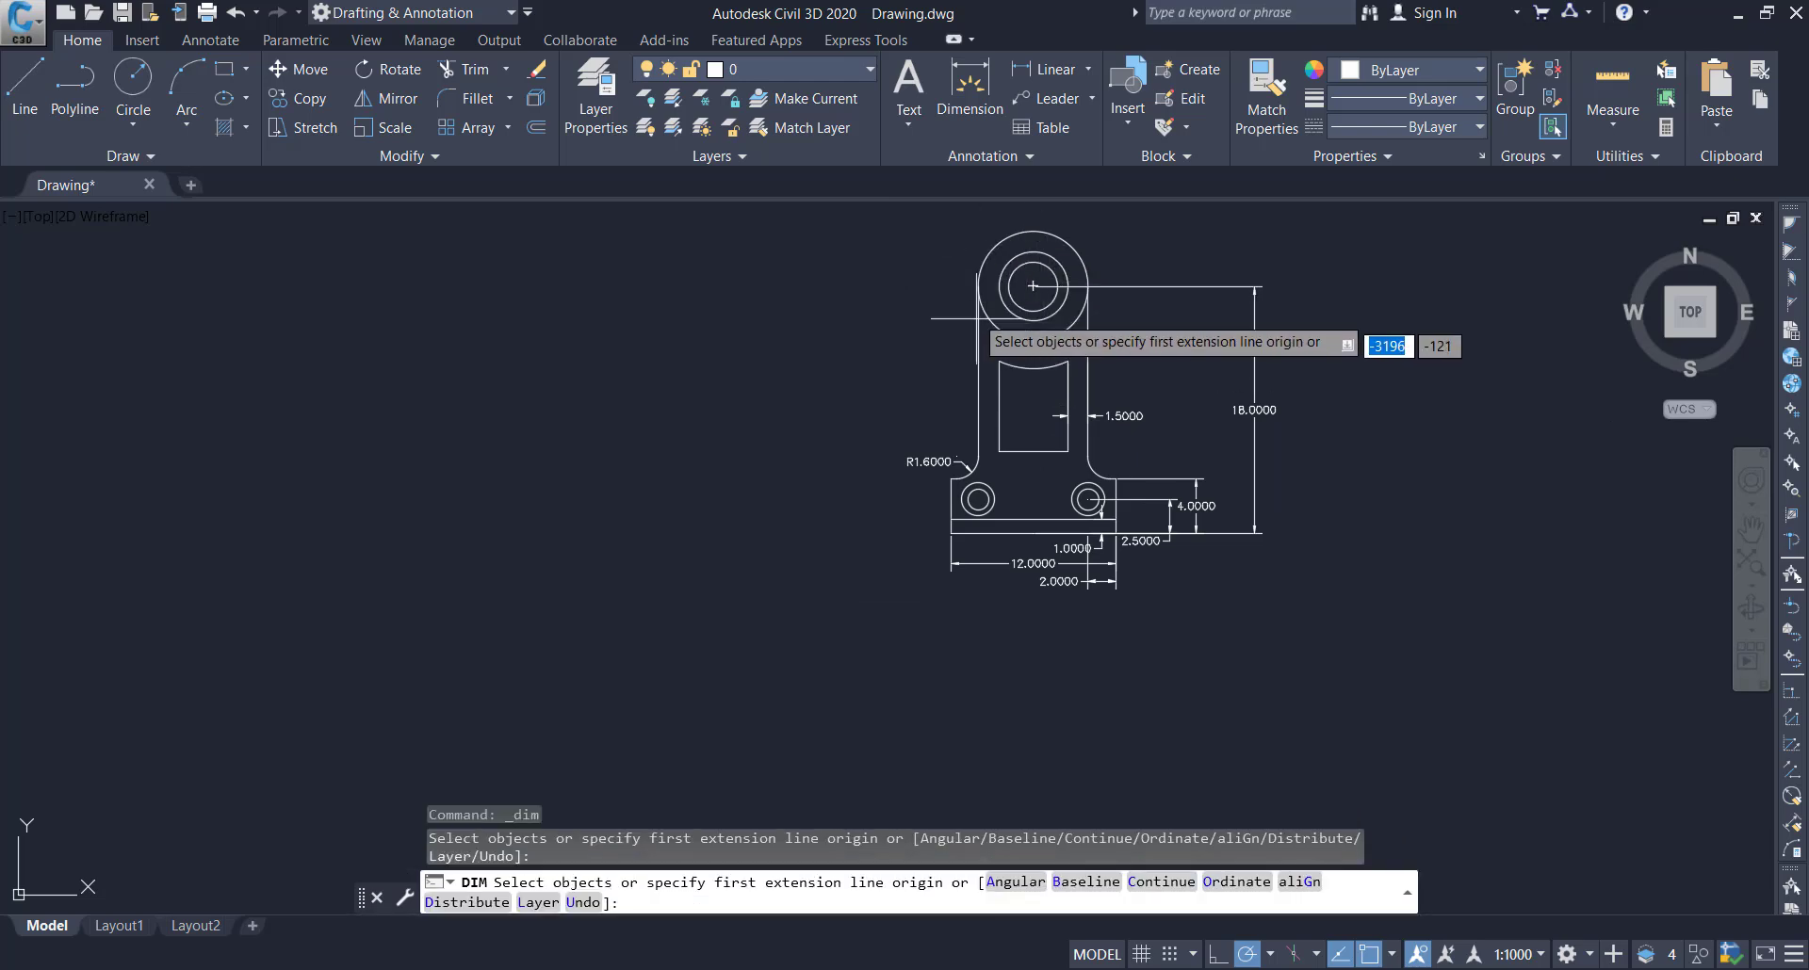
click(1010, 283)
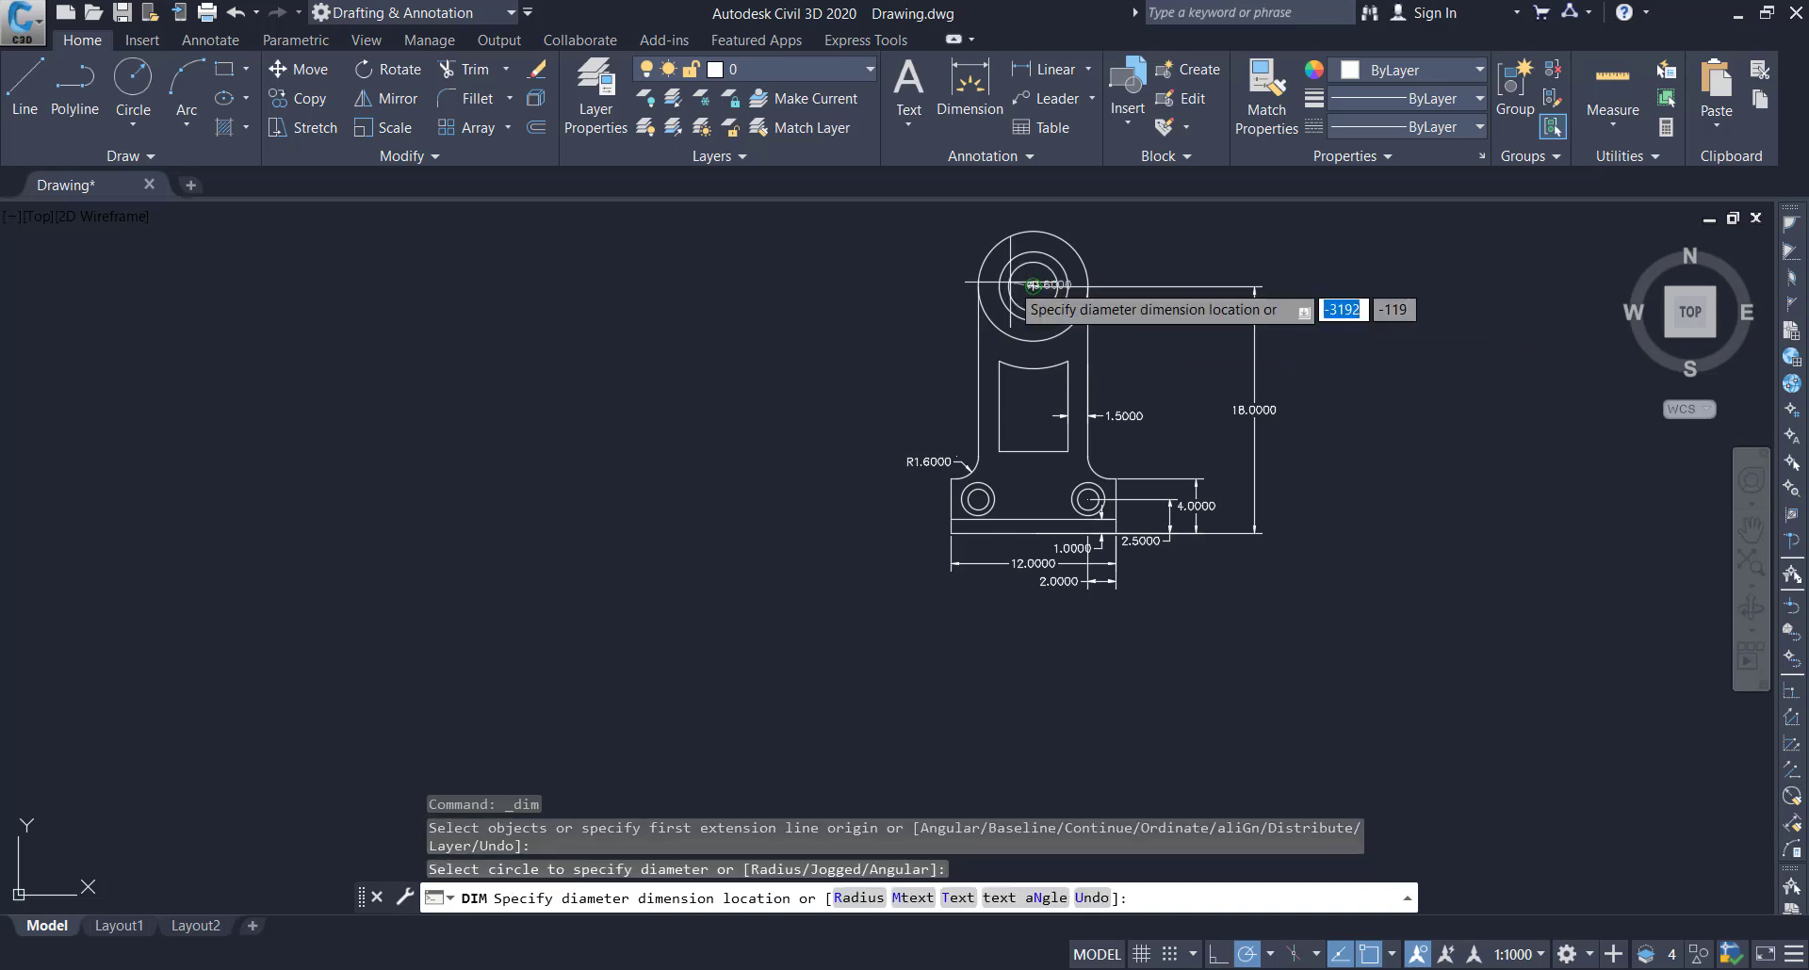
click(906, 265)
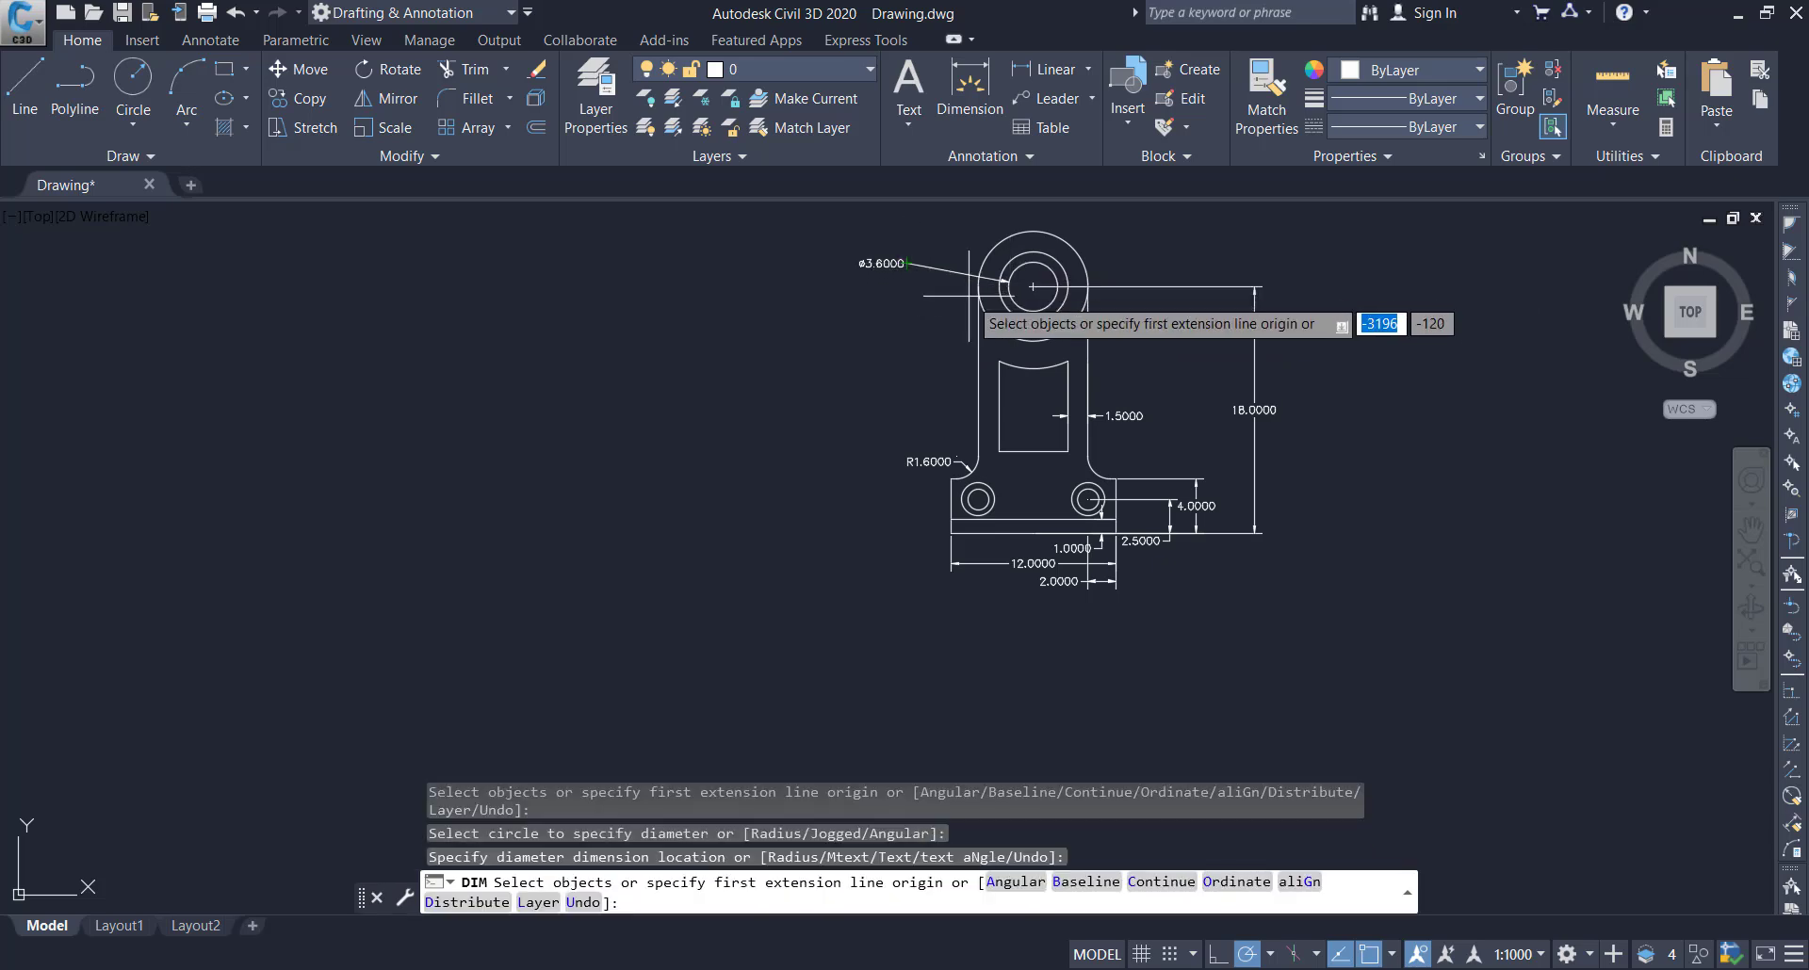
Dimension the diameters of the middle and outer large circles, stacking both texts below the innermost circle's dimension
scroll(976, 296, up, 4)
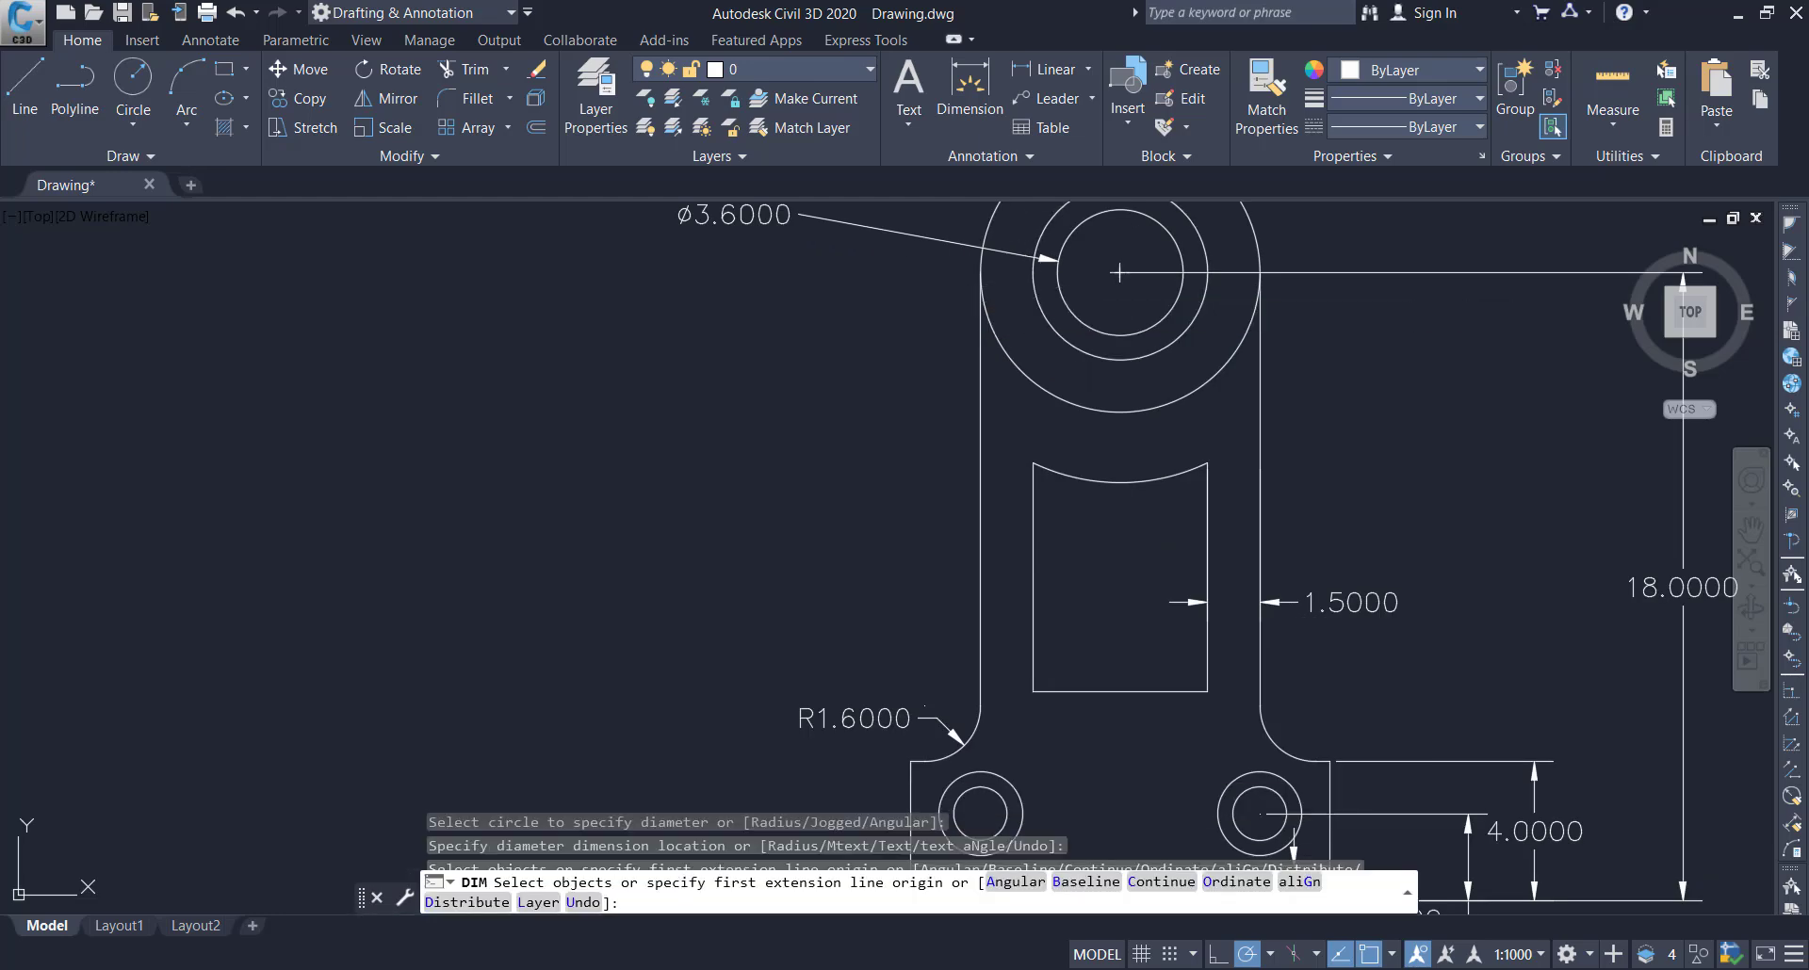
click(1033, 288)
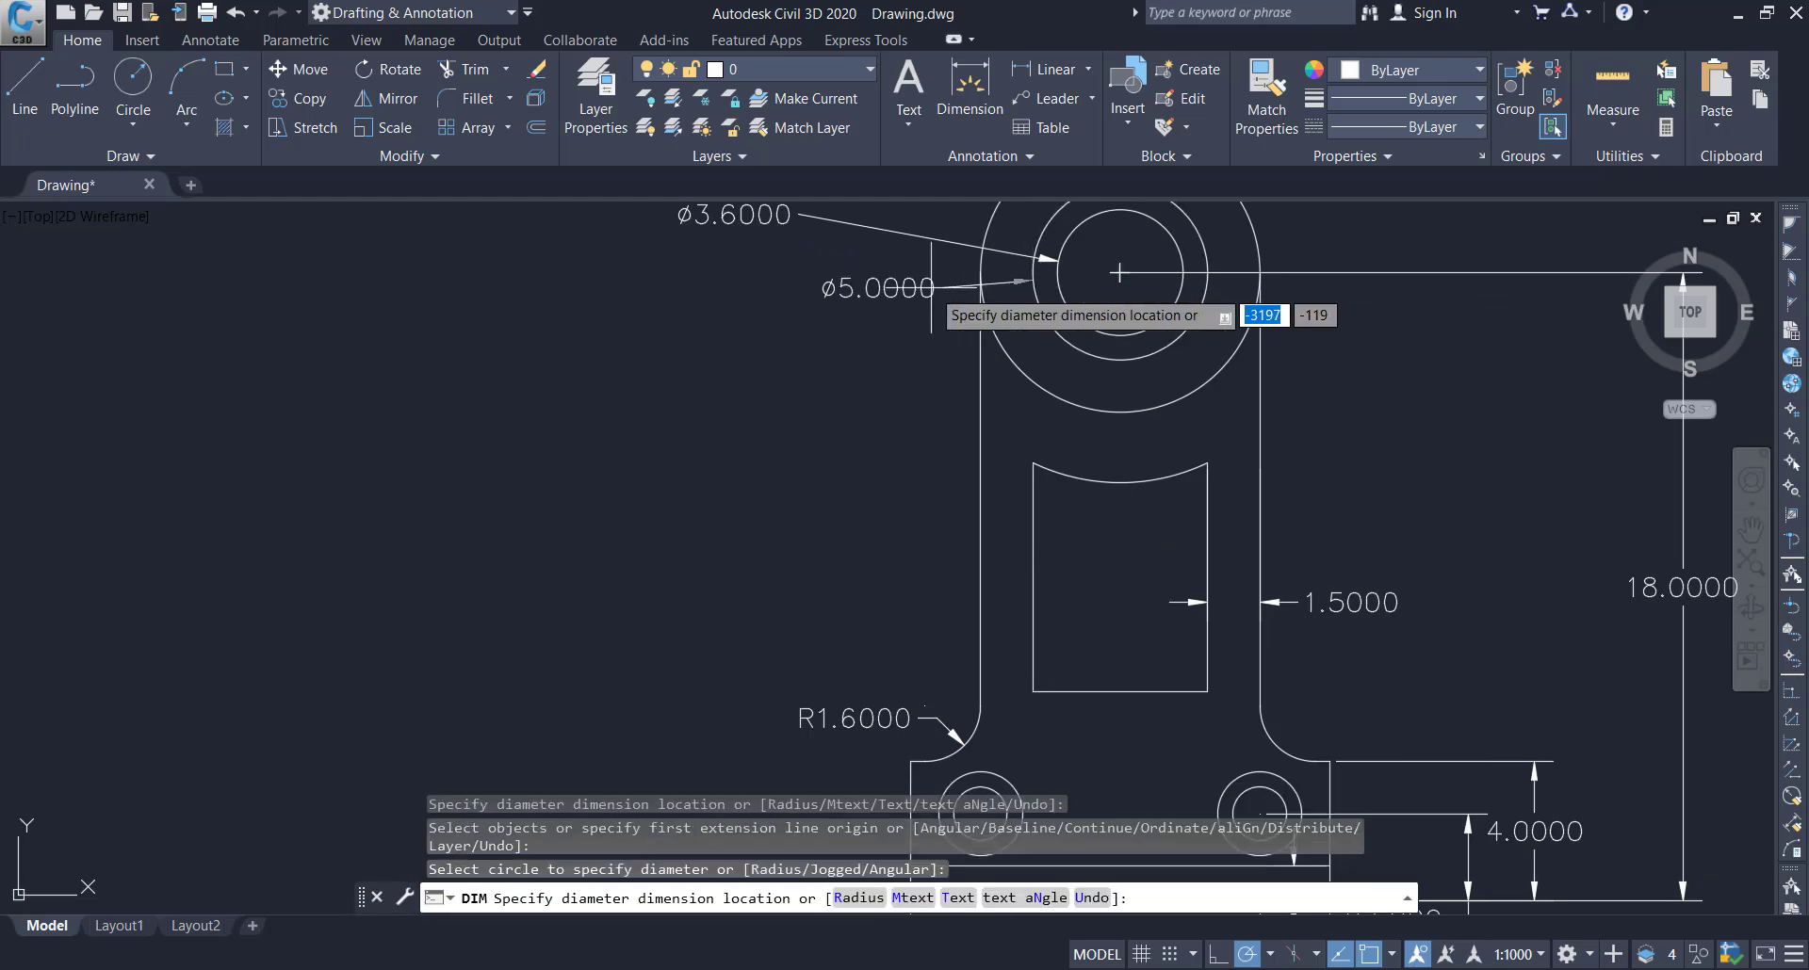
click(838, 307)
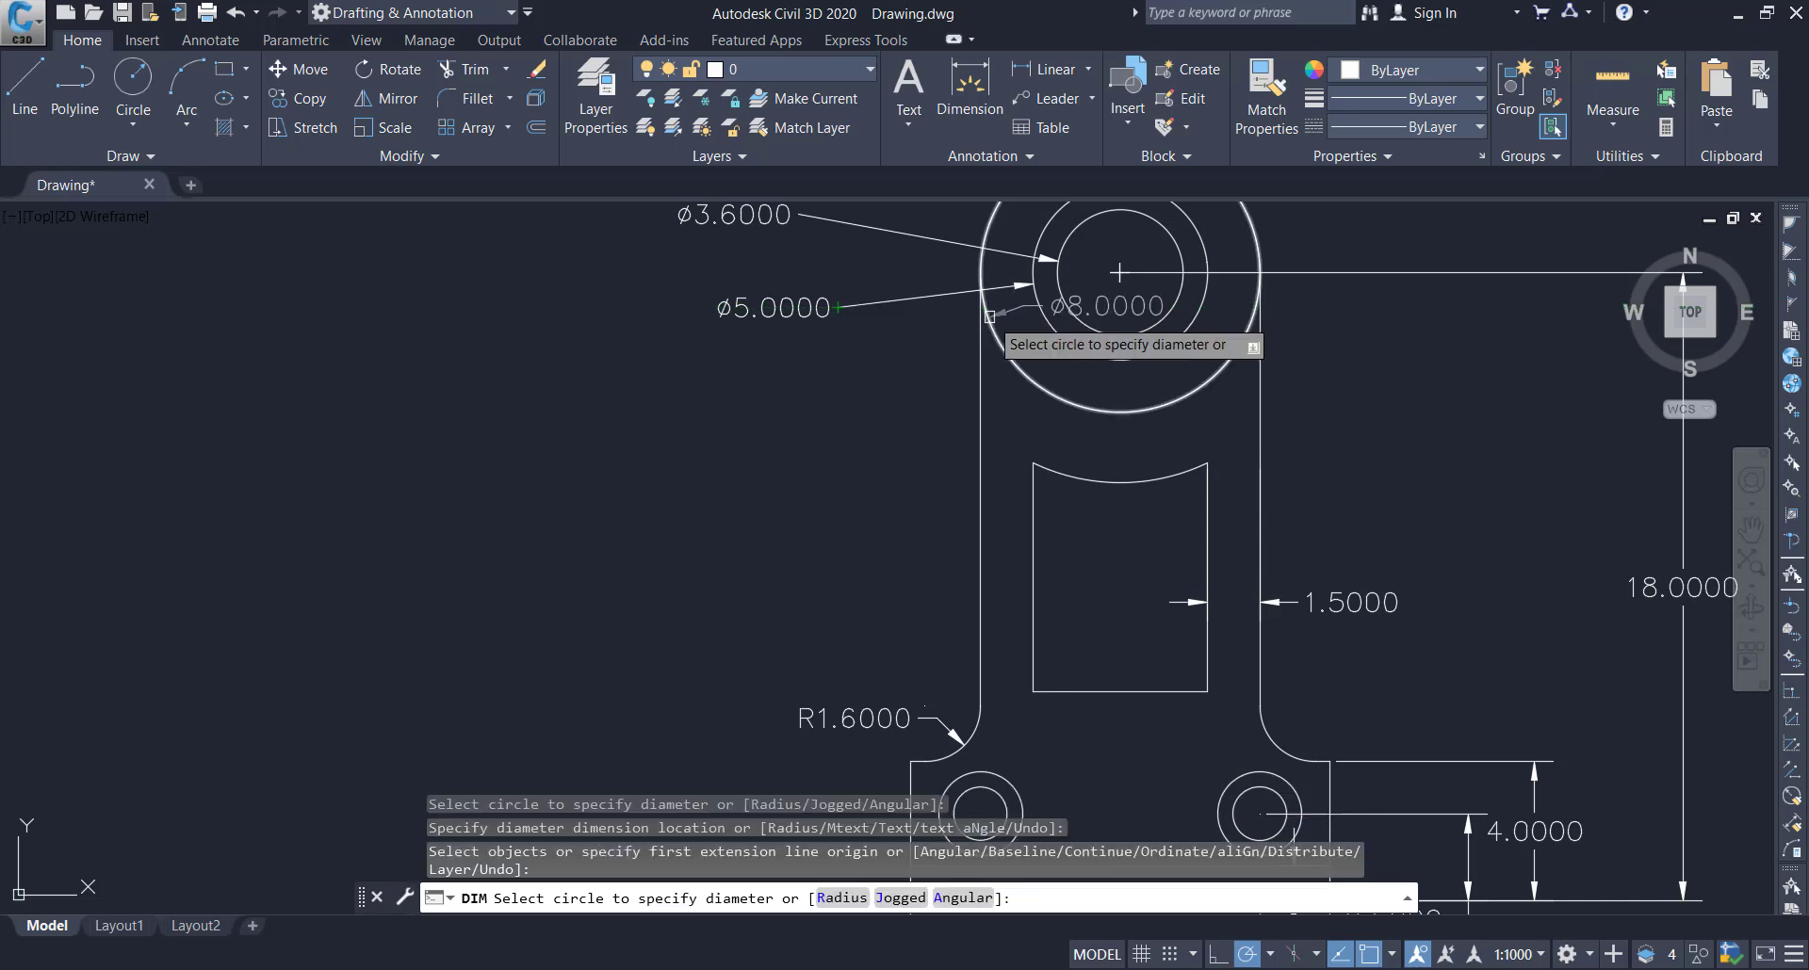
click(989, 316)
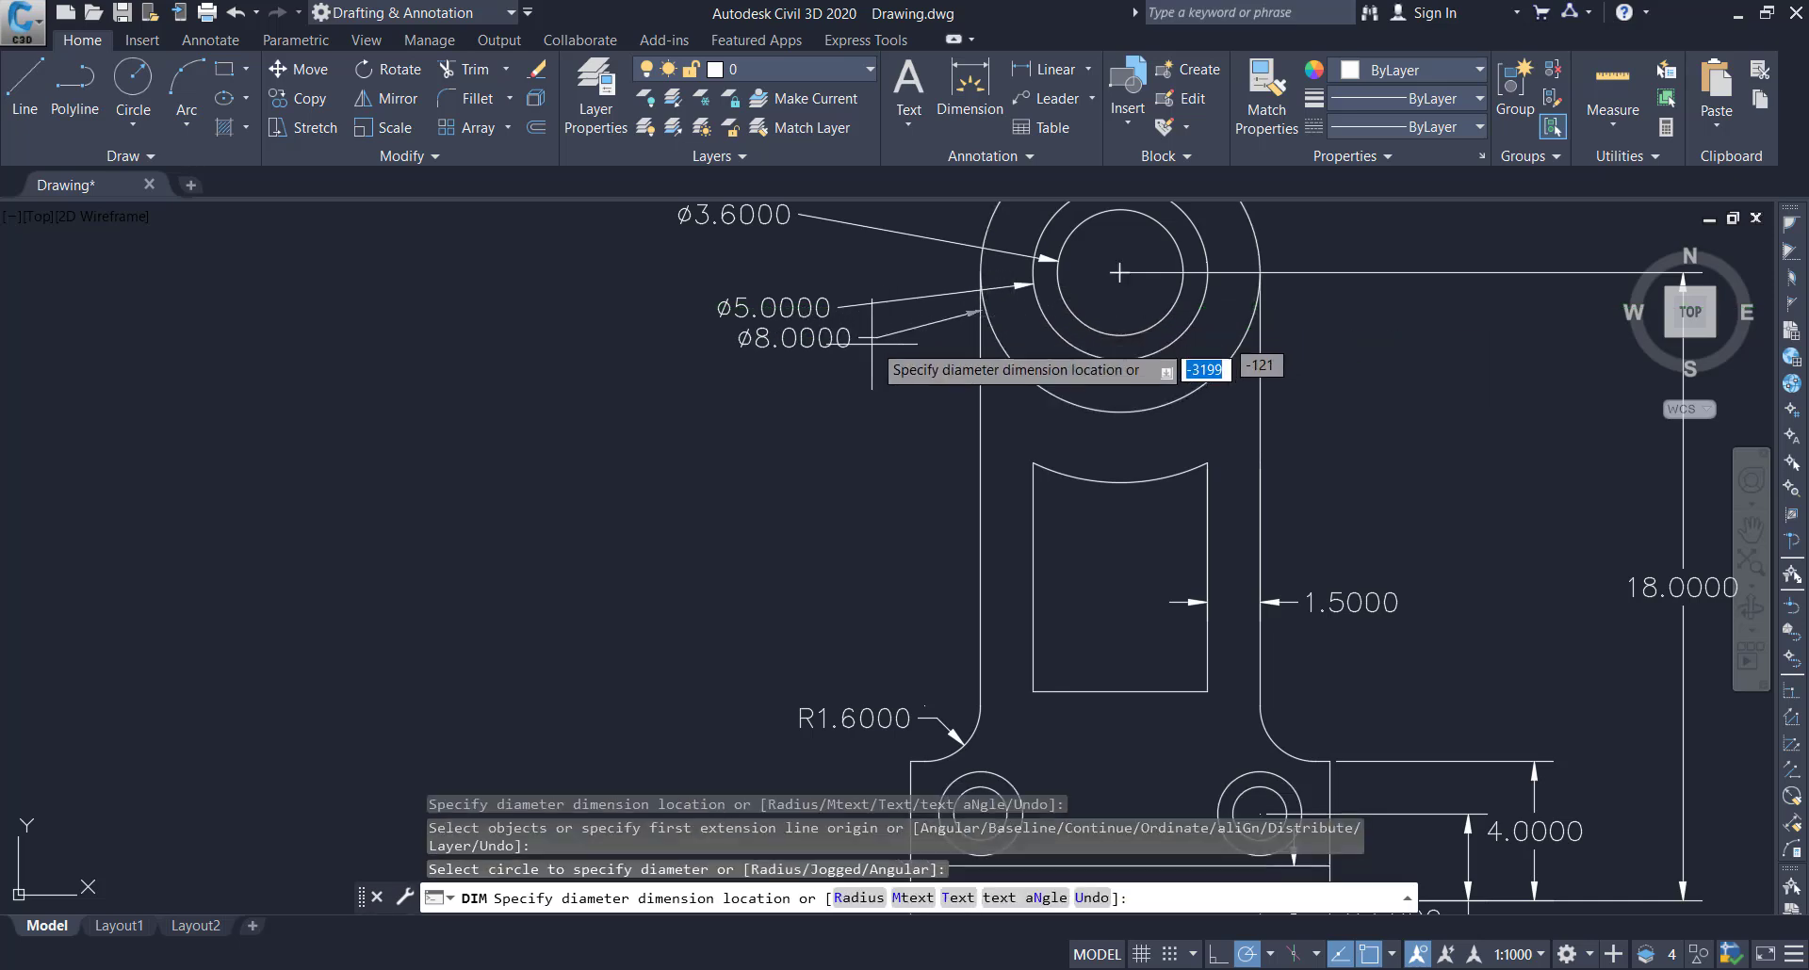
click(856, 389)
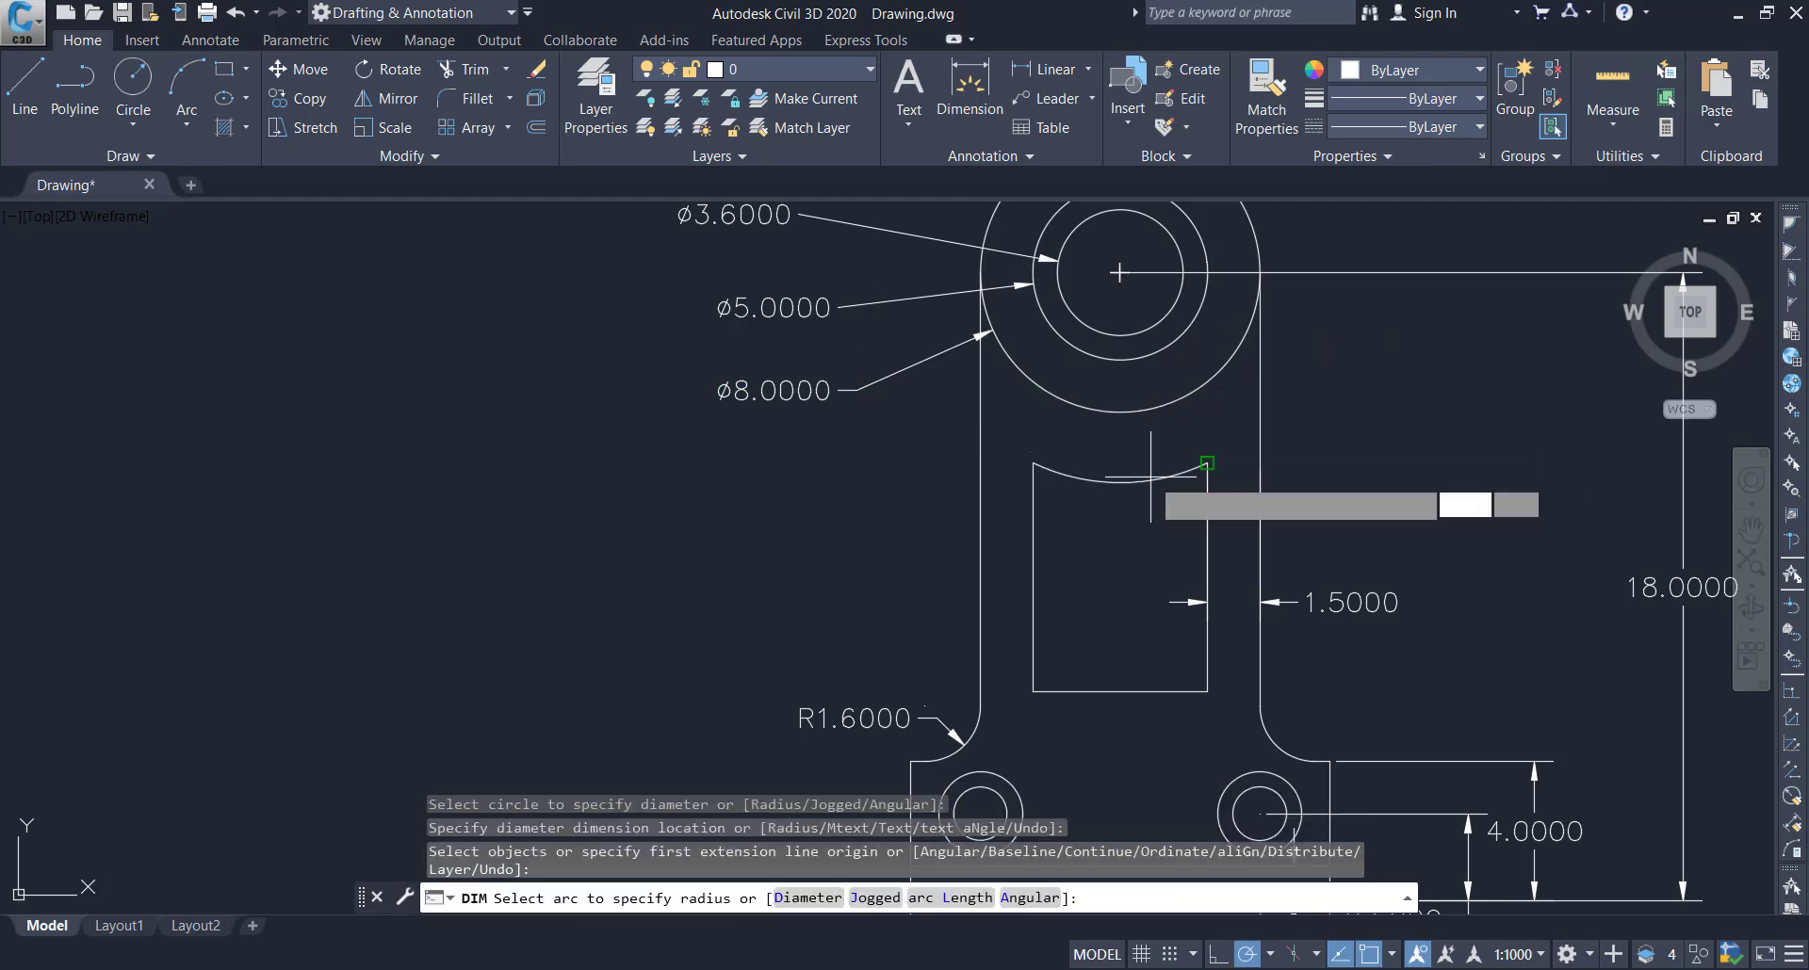
Dimension the radius of the cutout's curved upper edge, placing the text outside the arm's right edge
click(1150, 475)
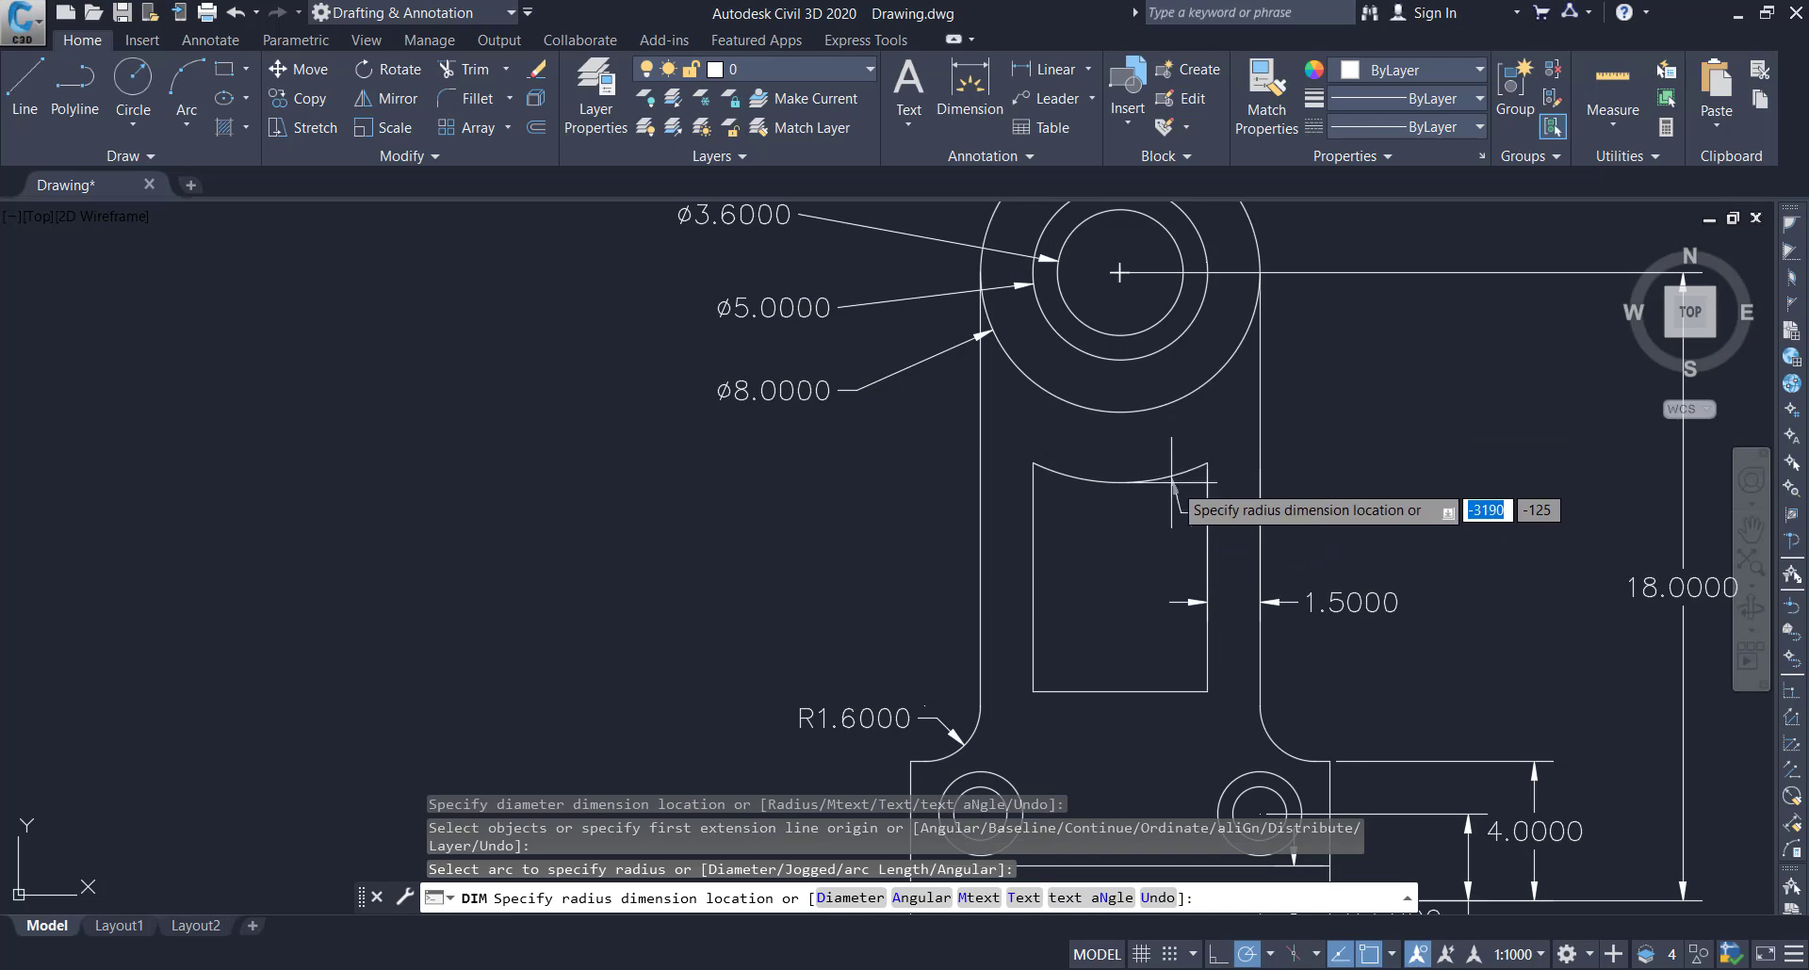
click(1370, 346)
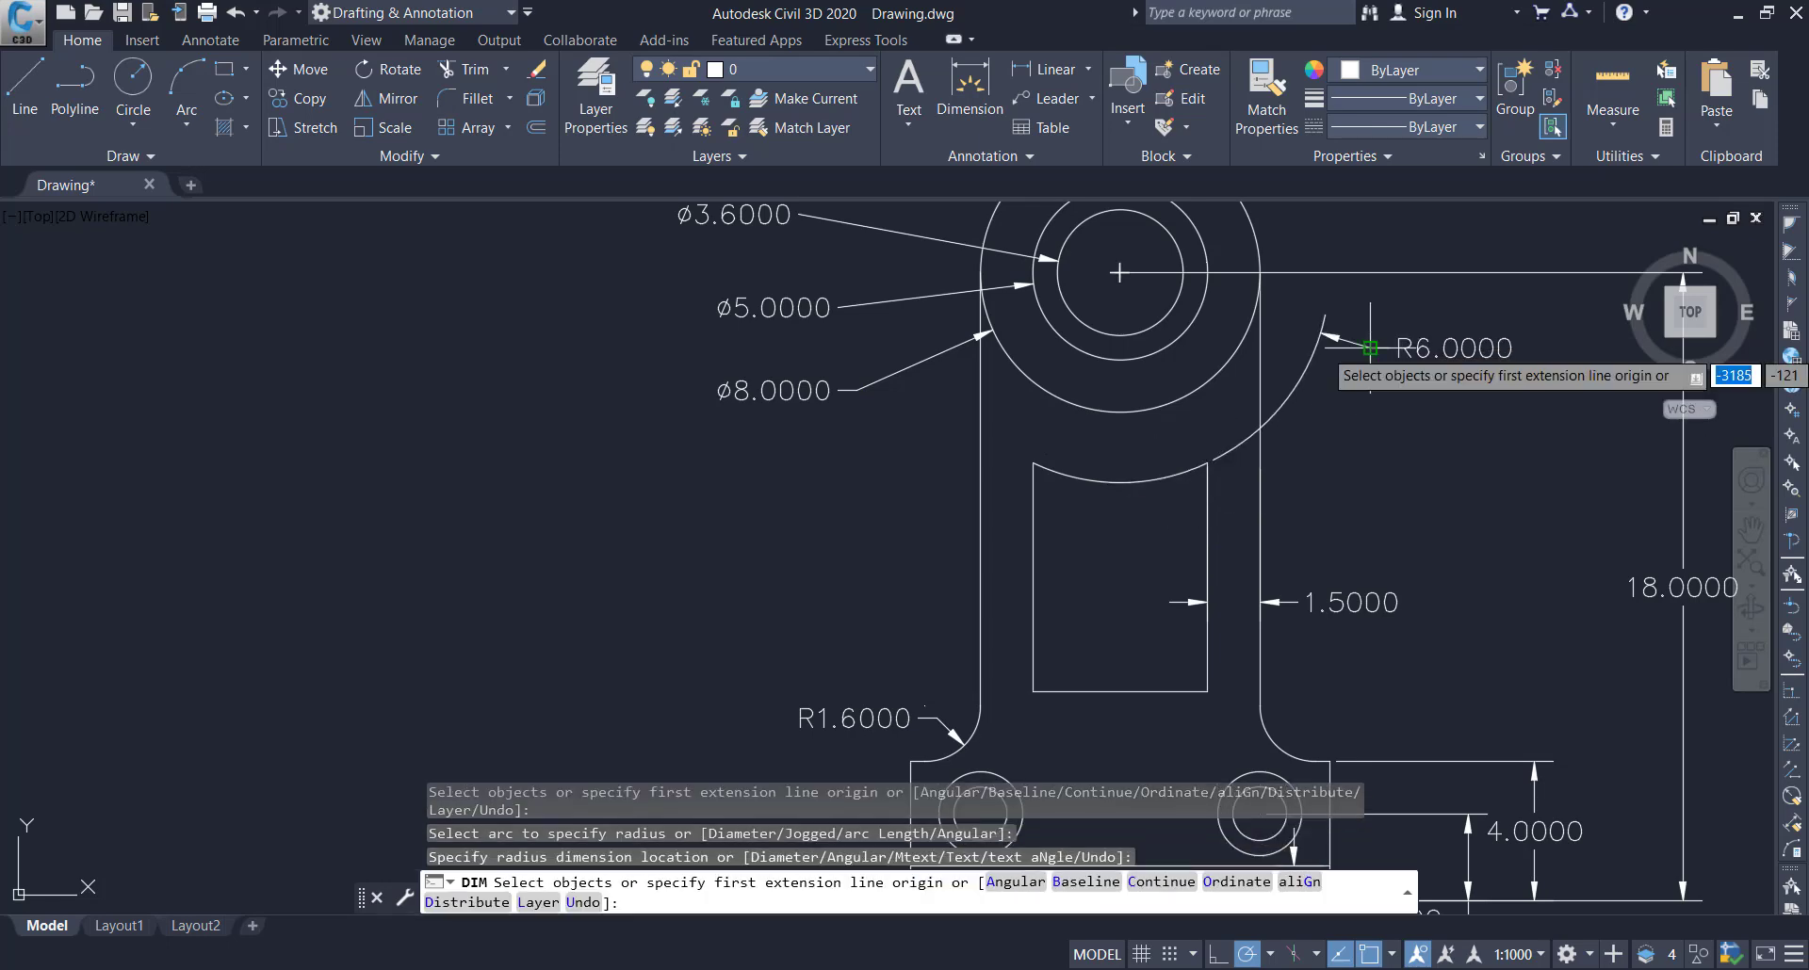
Dimension the diameters of the left base hole's inner and outer circles, placing both texts beyond the base's left edge
scroll(1368, 494, down, 4)
scroll(1225, 614, up, 4)
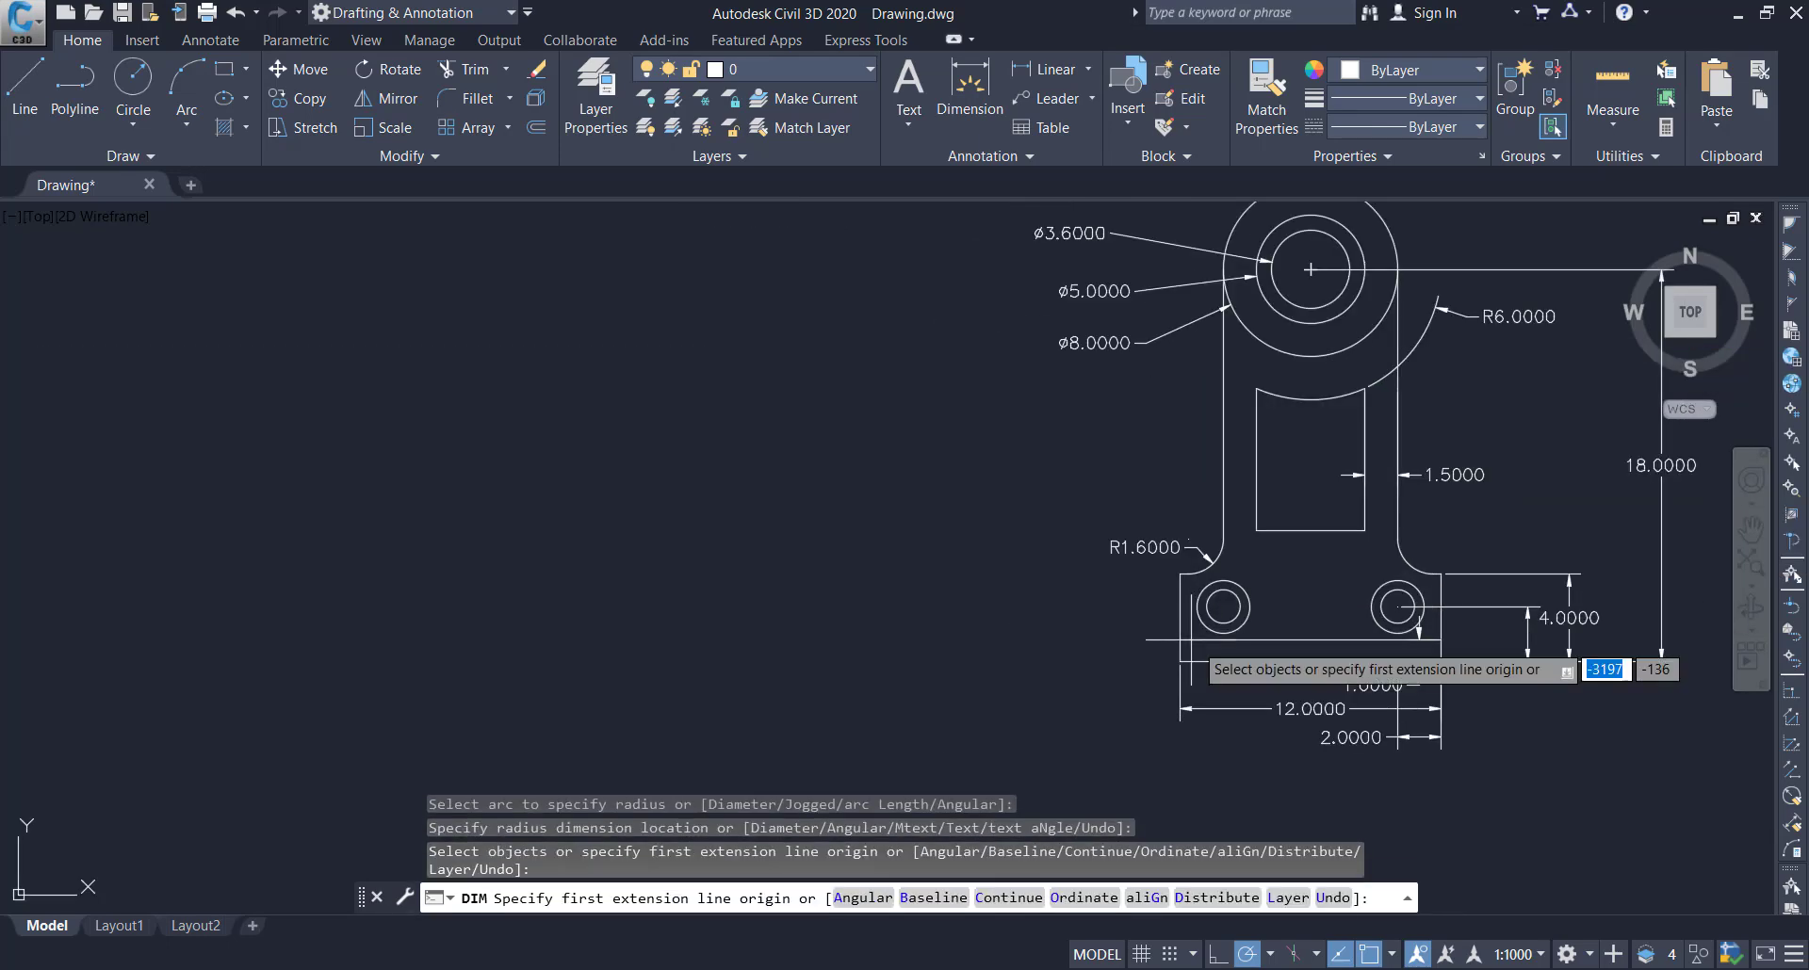
click(1228, 601)
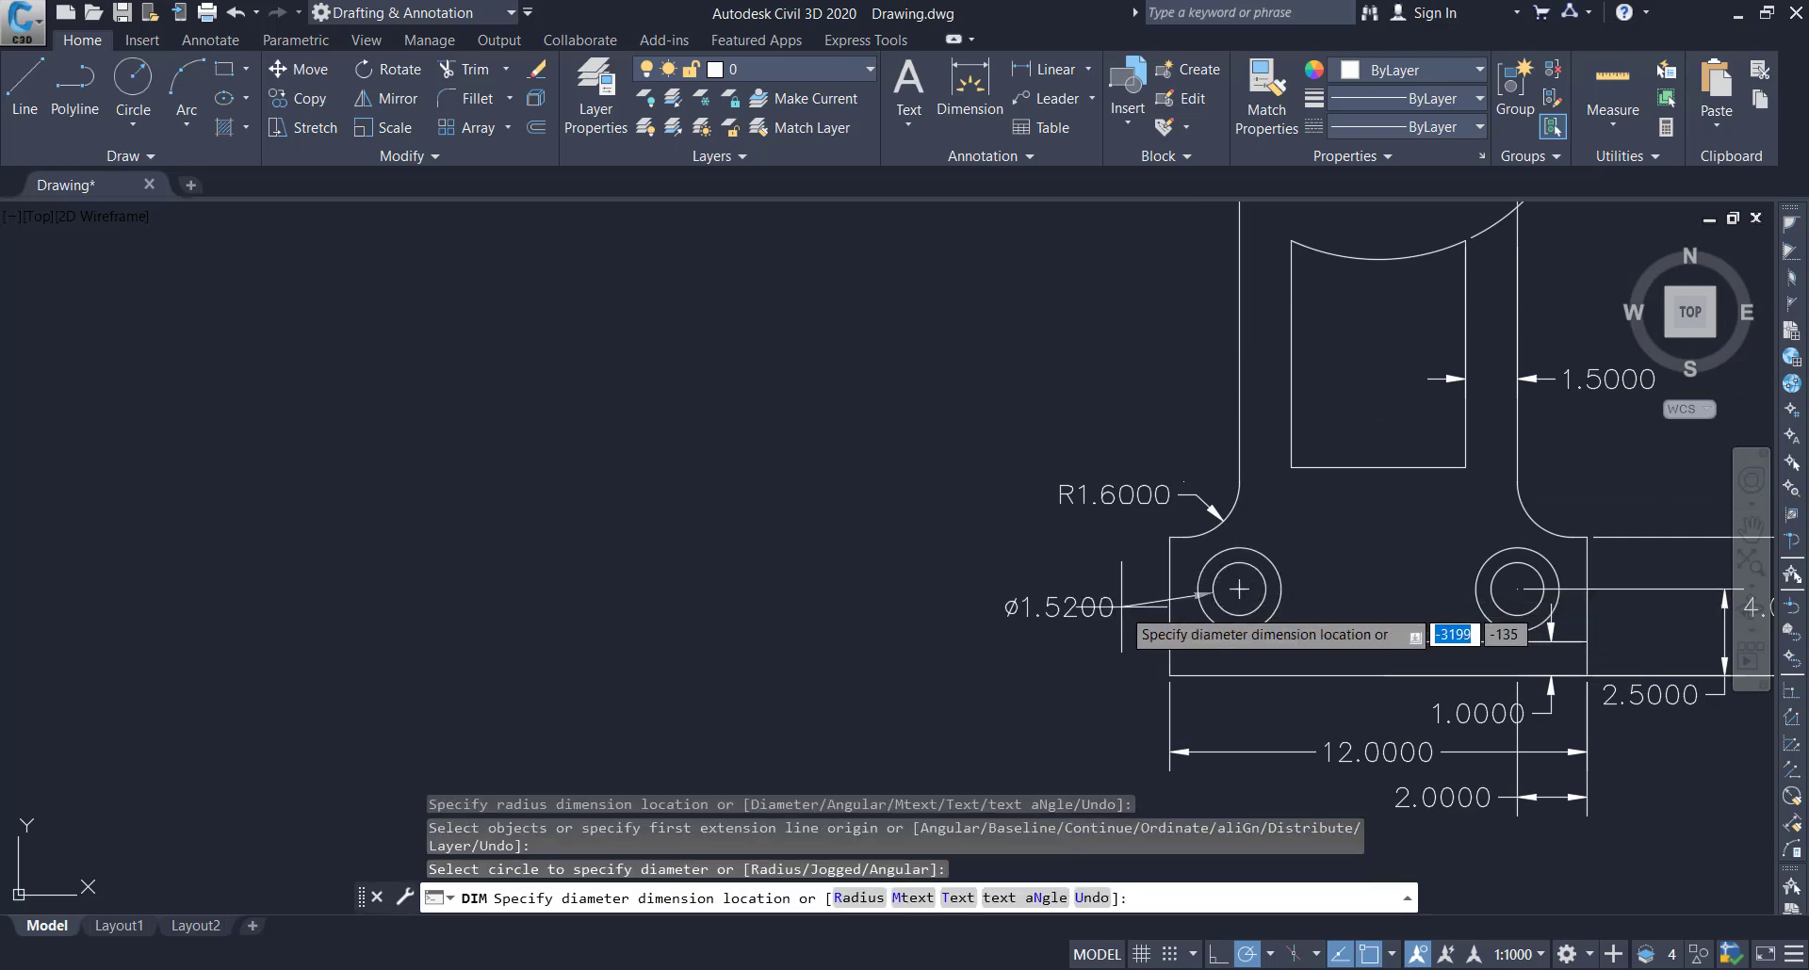
click(1112, 566)
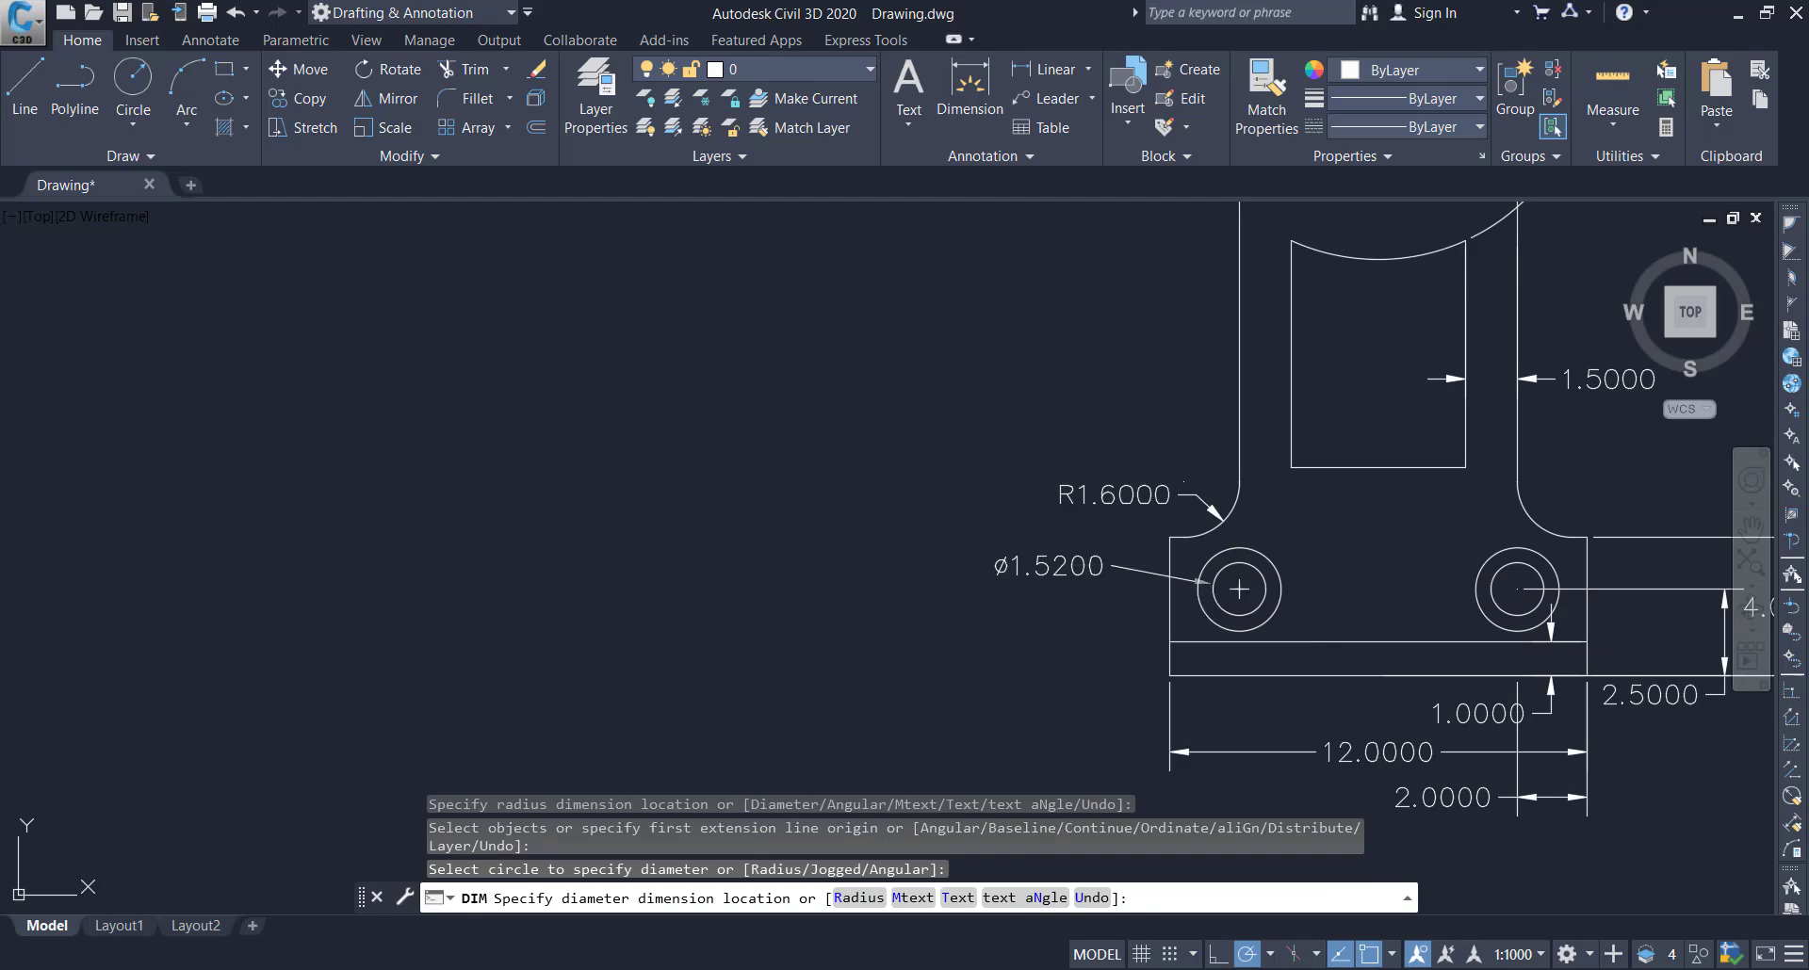
click(1200, 606)
click(1115, 617)
scroll(1232, 608, down, 4)
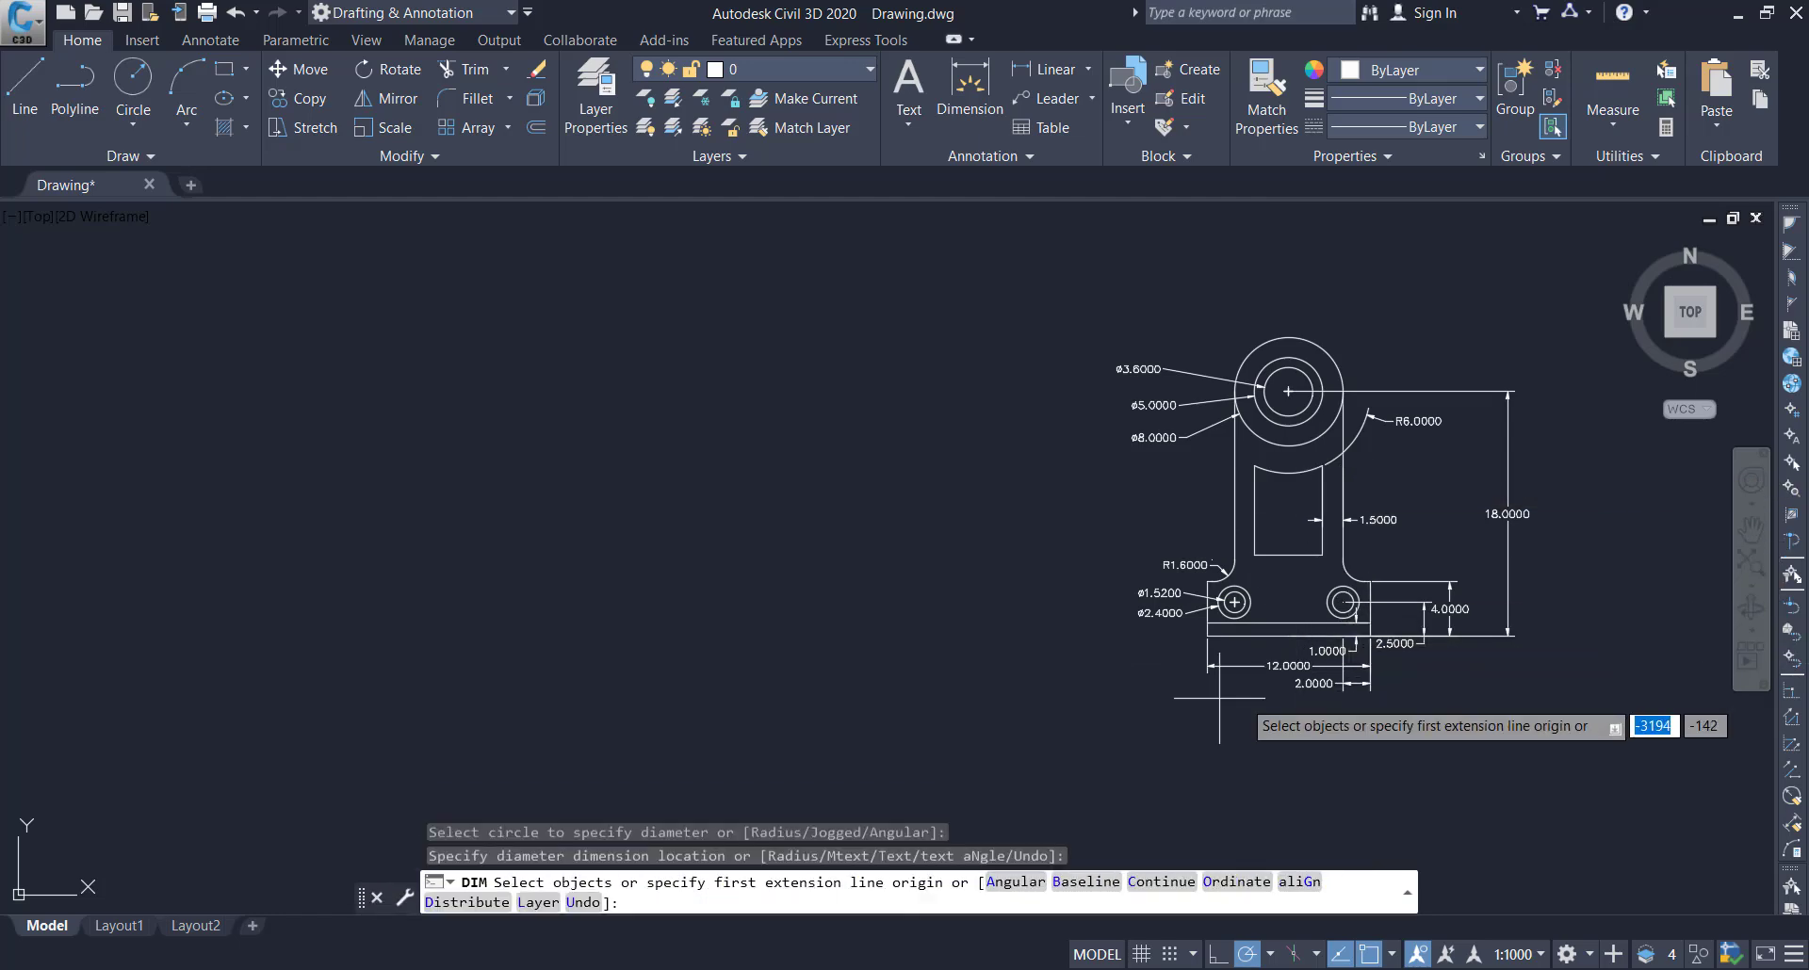
scroll(1310, 685, up, 2)
scroll(1329, 665, down, 2)
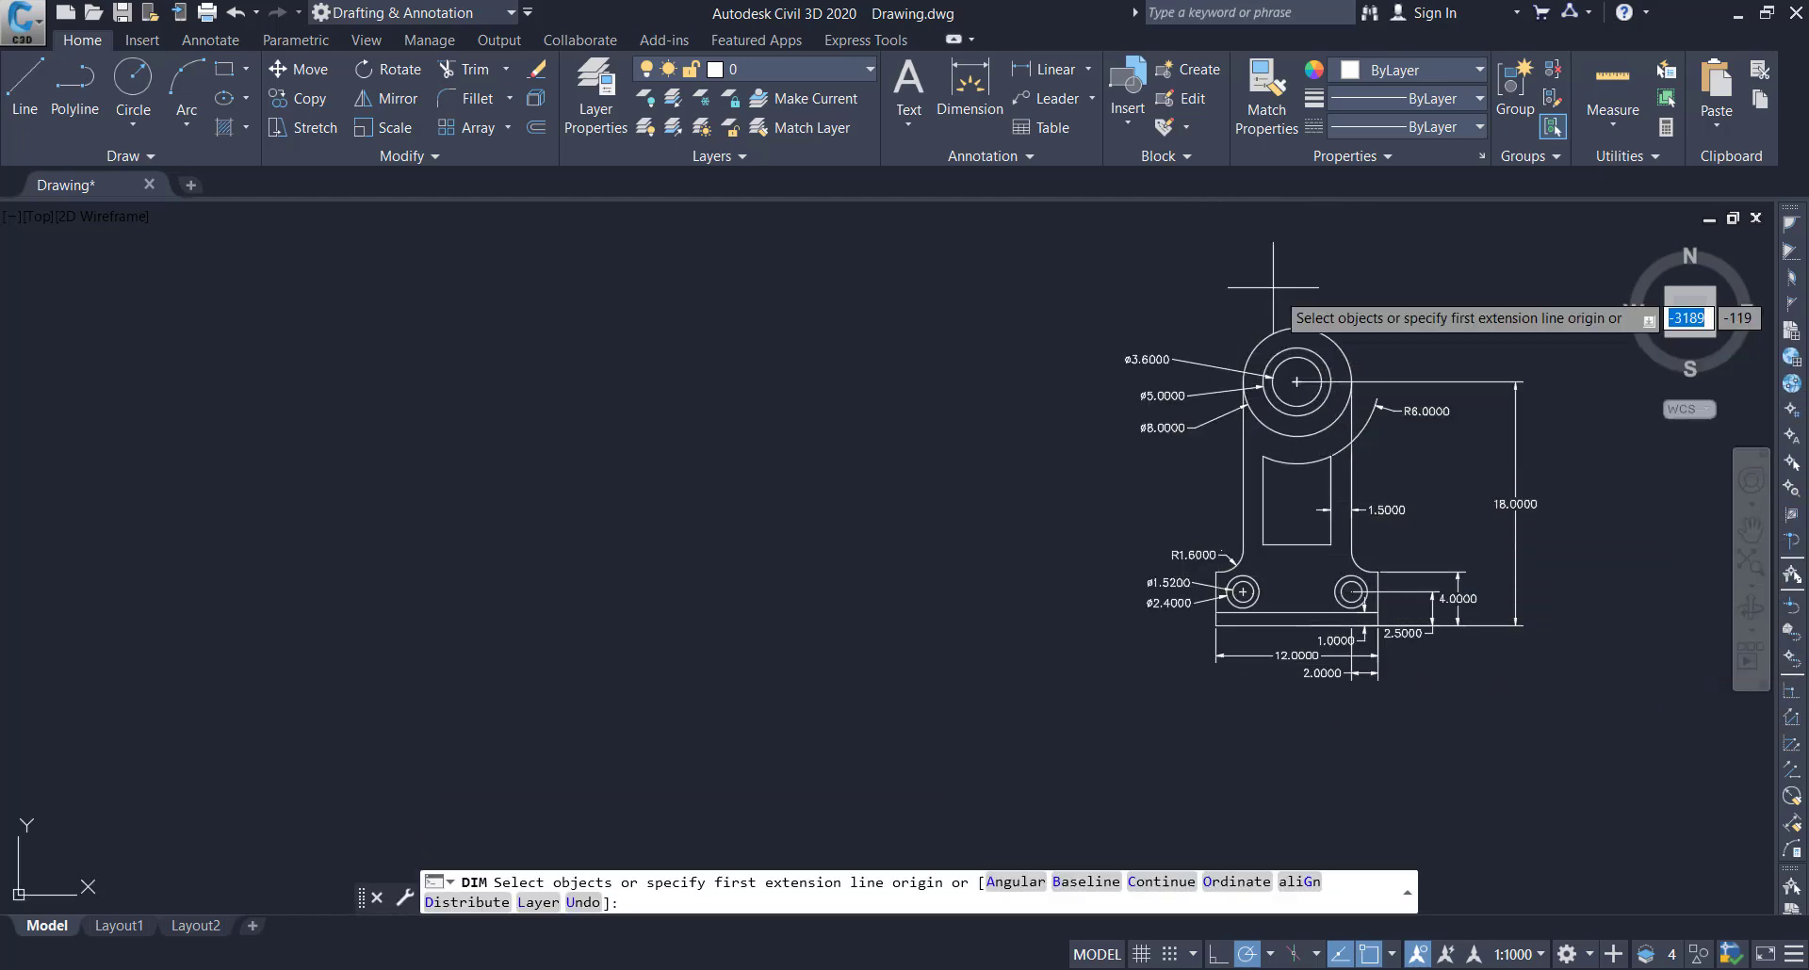
key(Escape)
key(Escape)
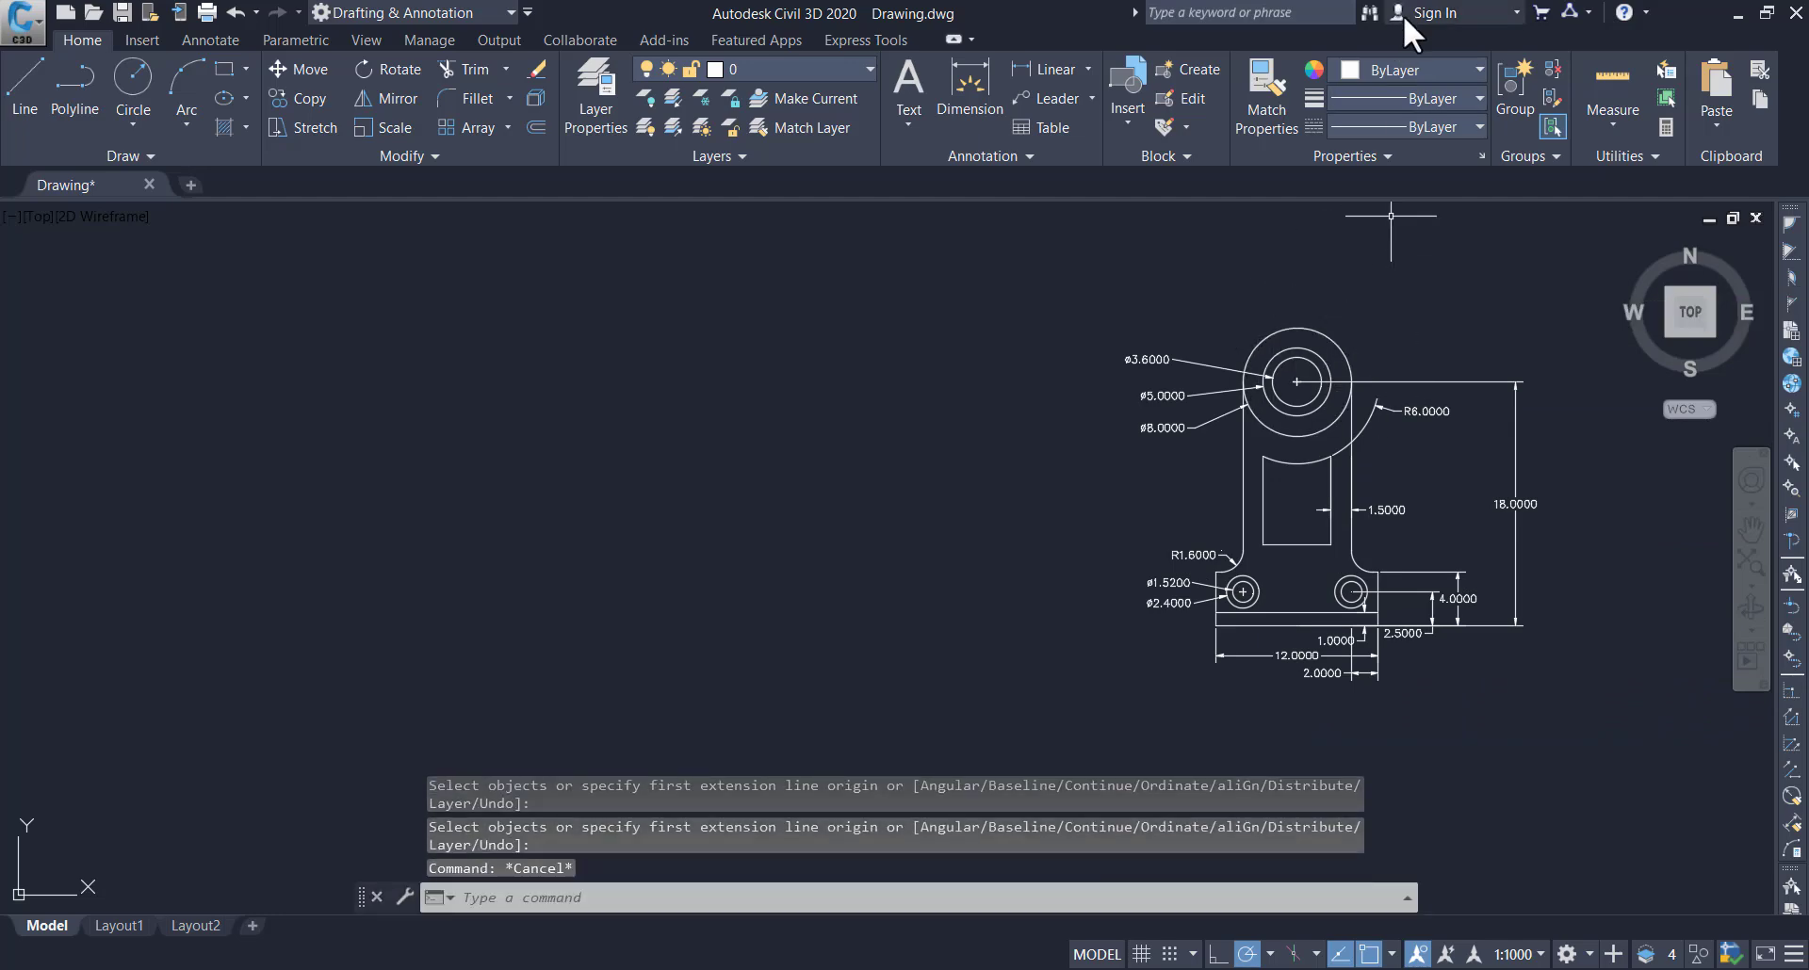
click(1423, 66)
click(1422, 67)
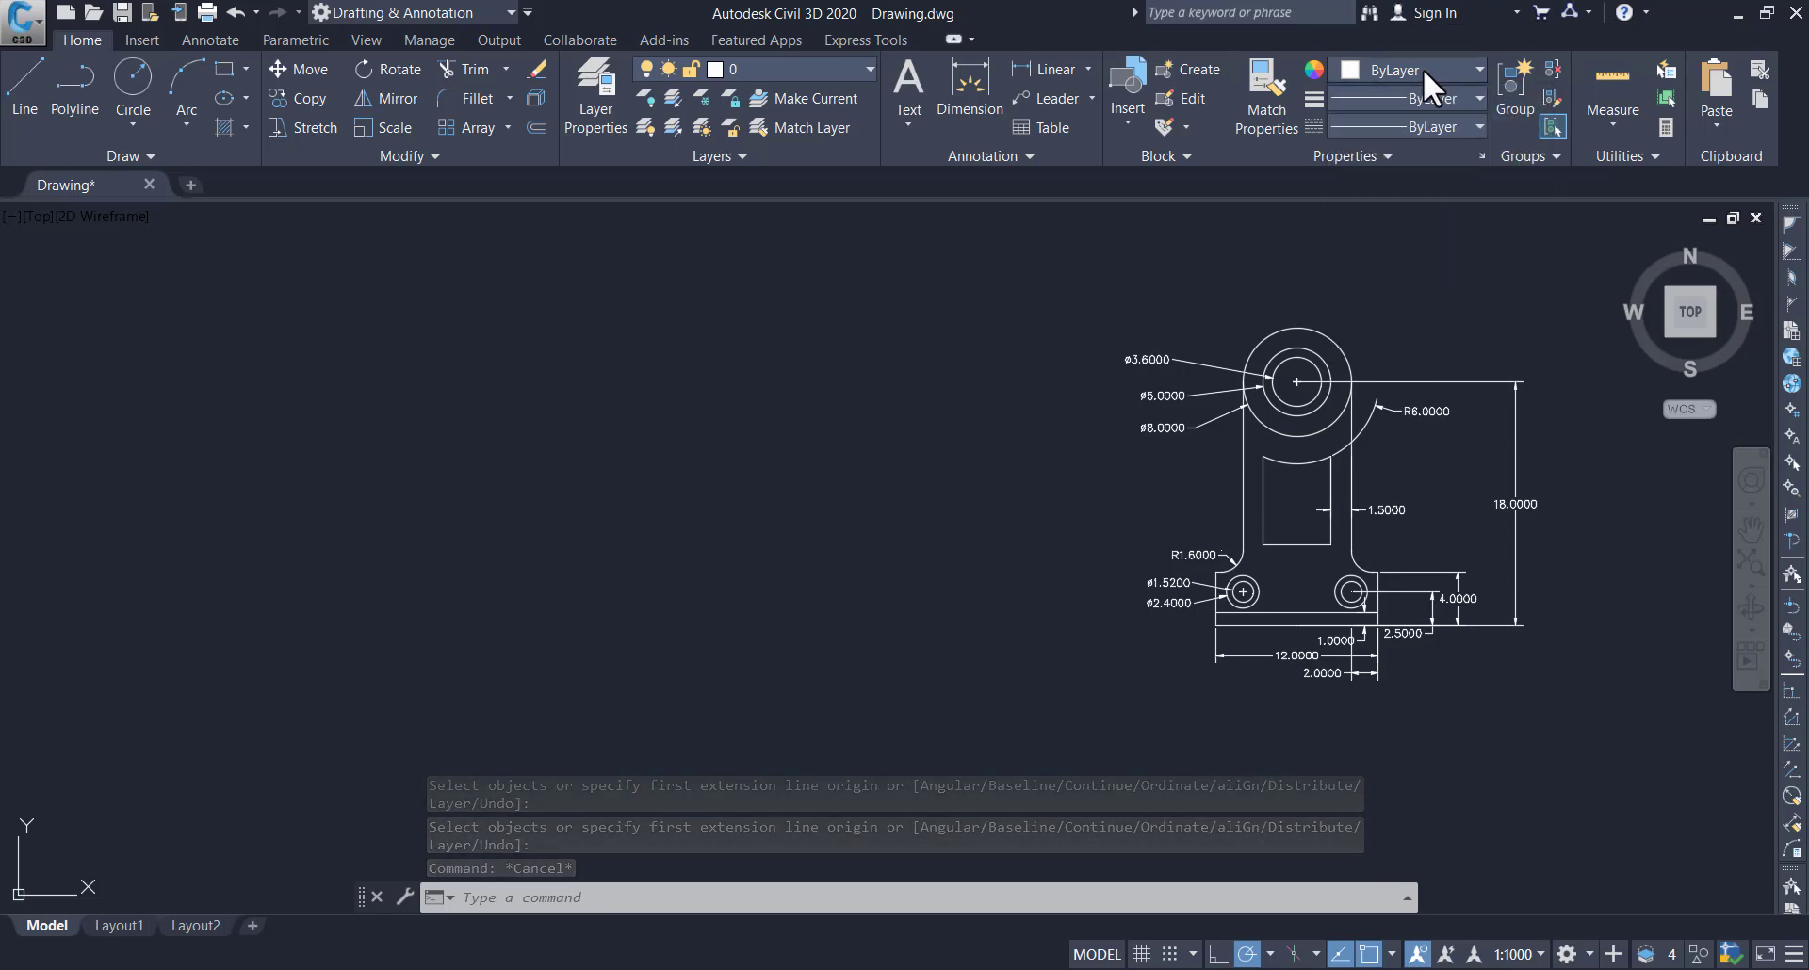
click(1263, 106)
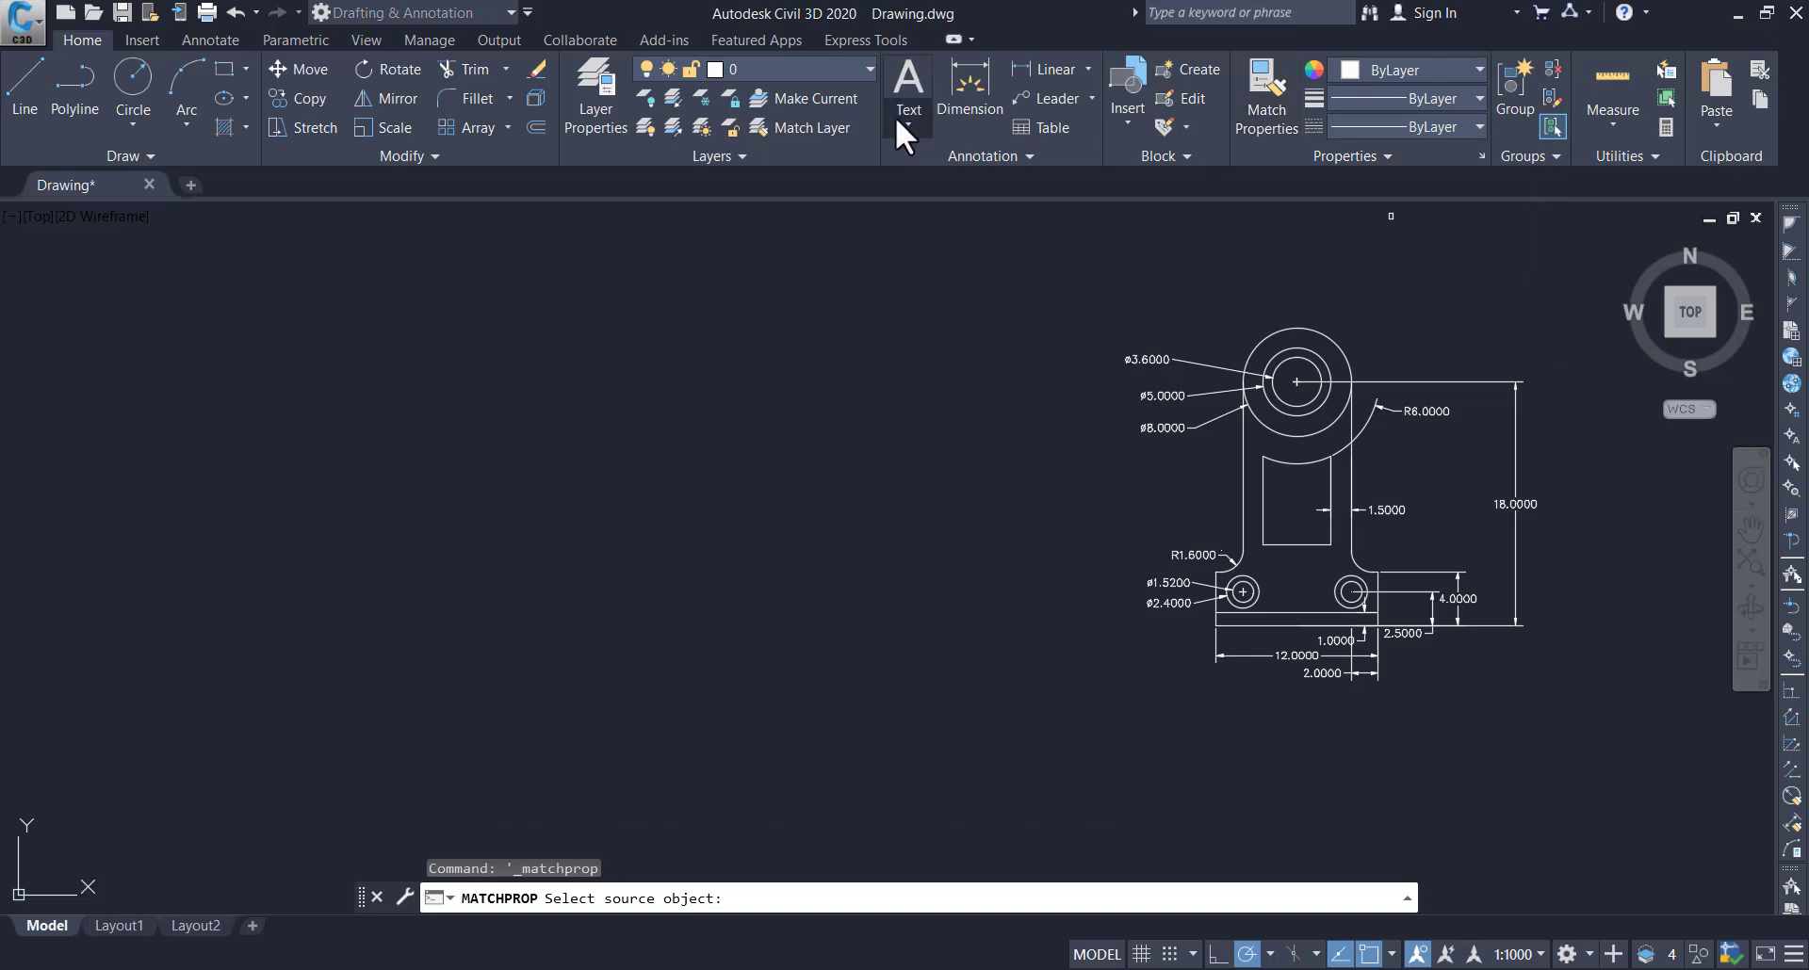
key(Escape)
key(Escape)
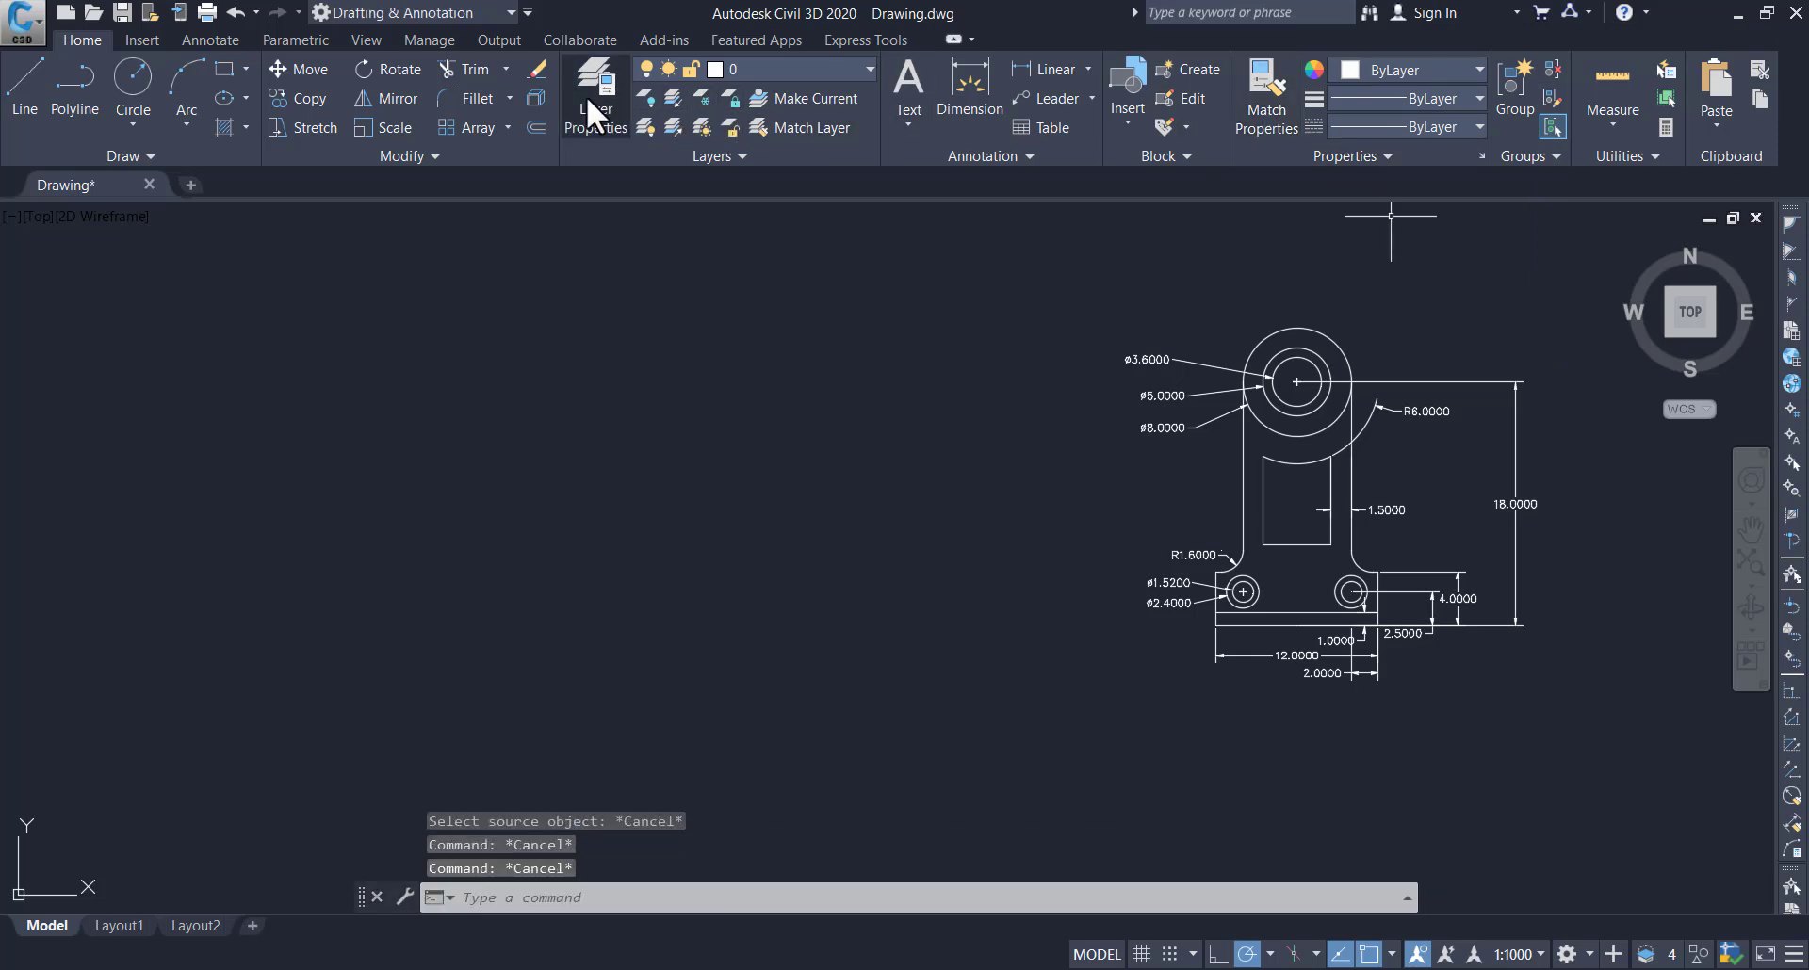
Create a new layer named dim and set its colour to green
click(598, 94)
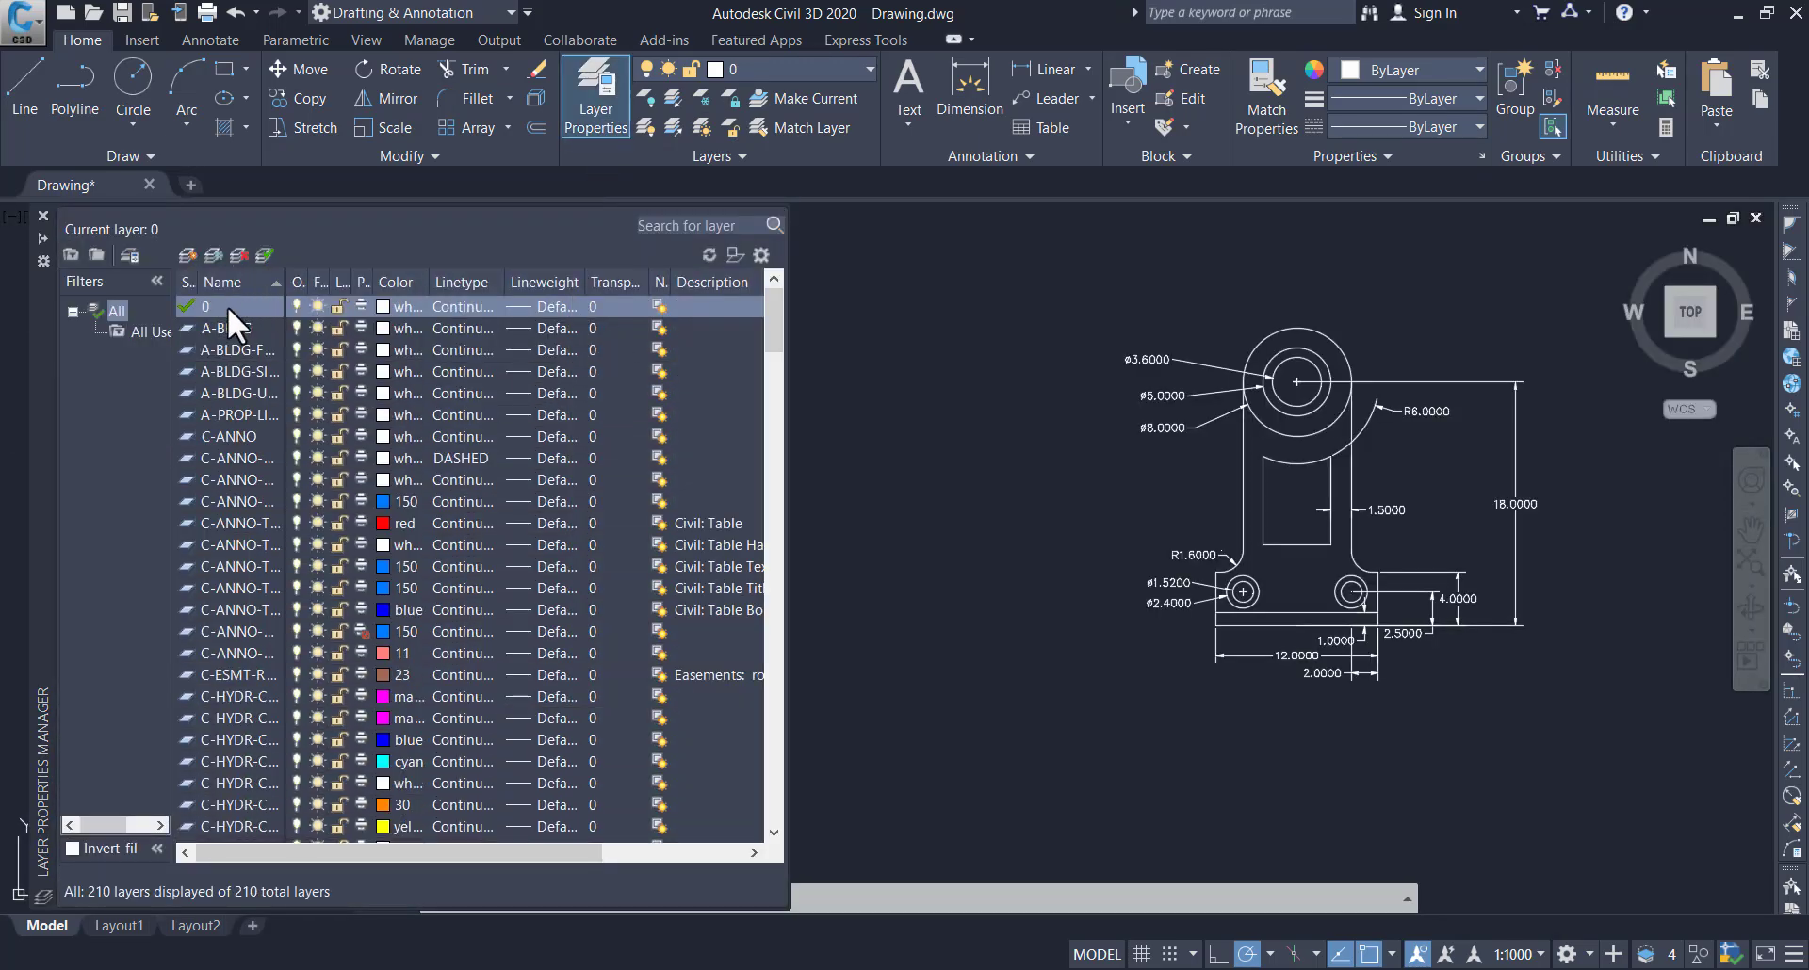
right_click(237, 303)
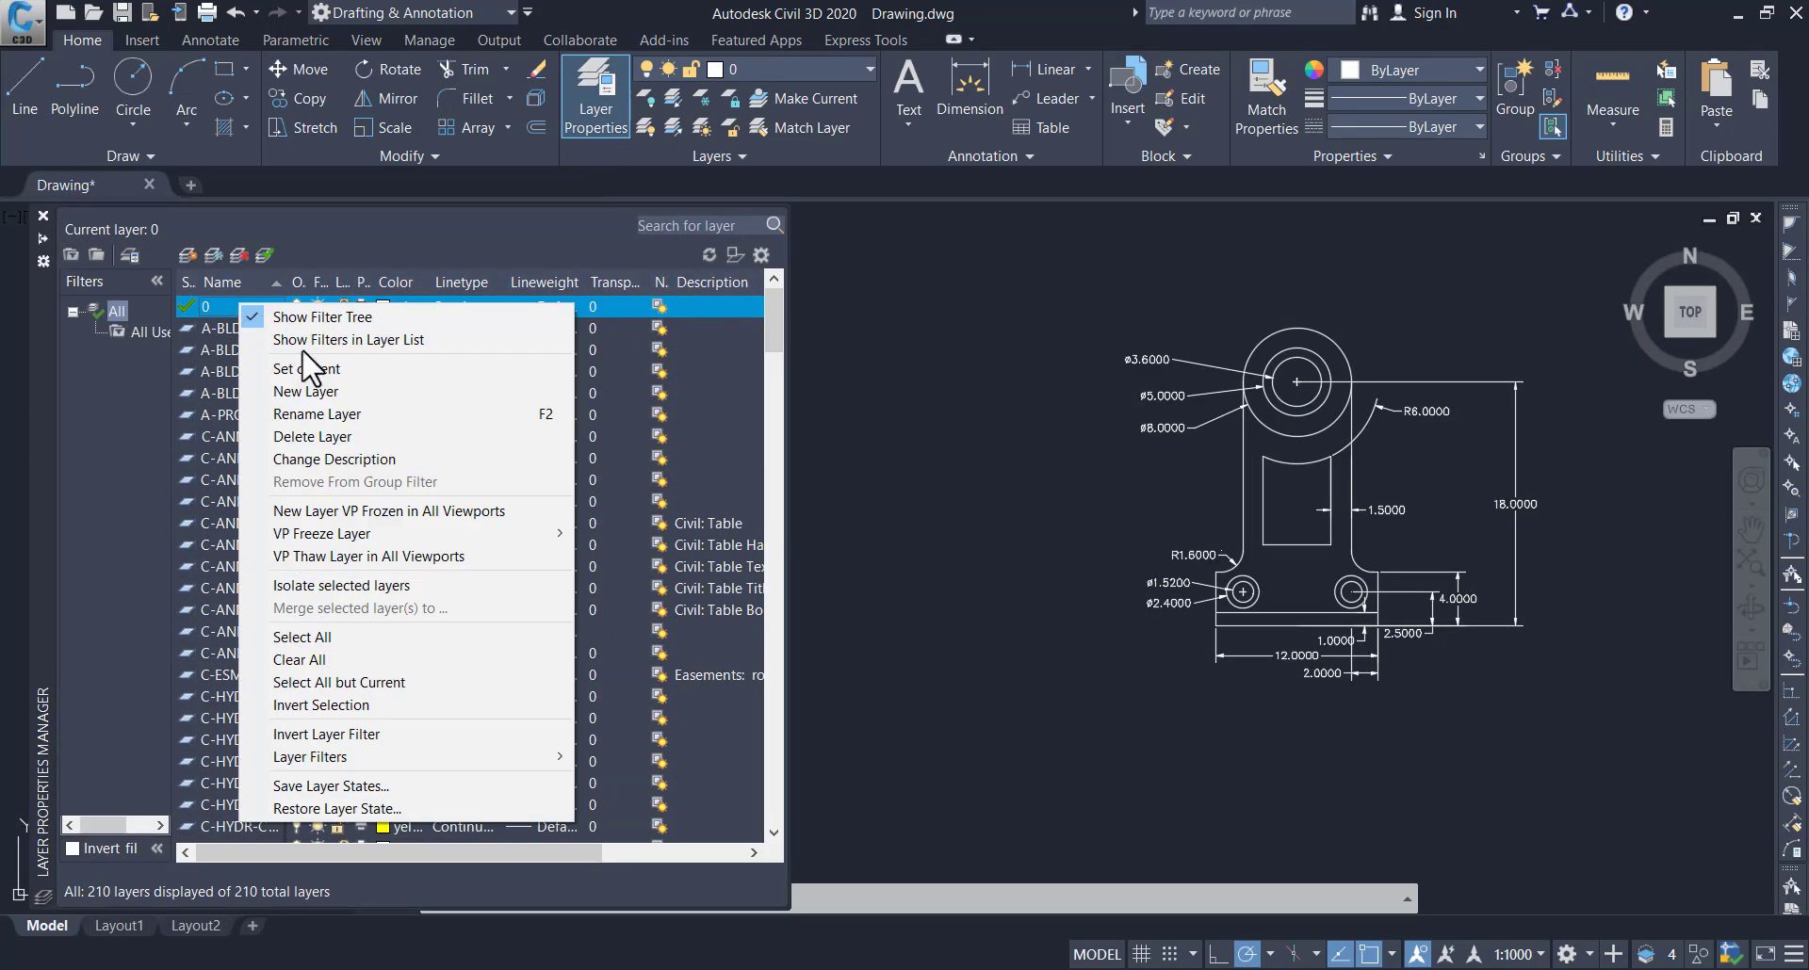
click(303, 388)
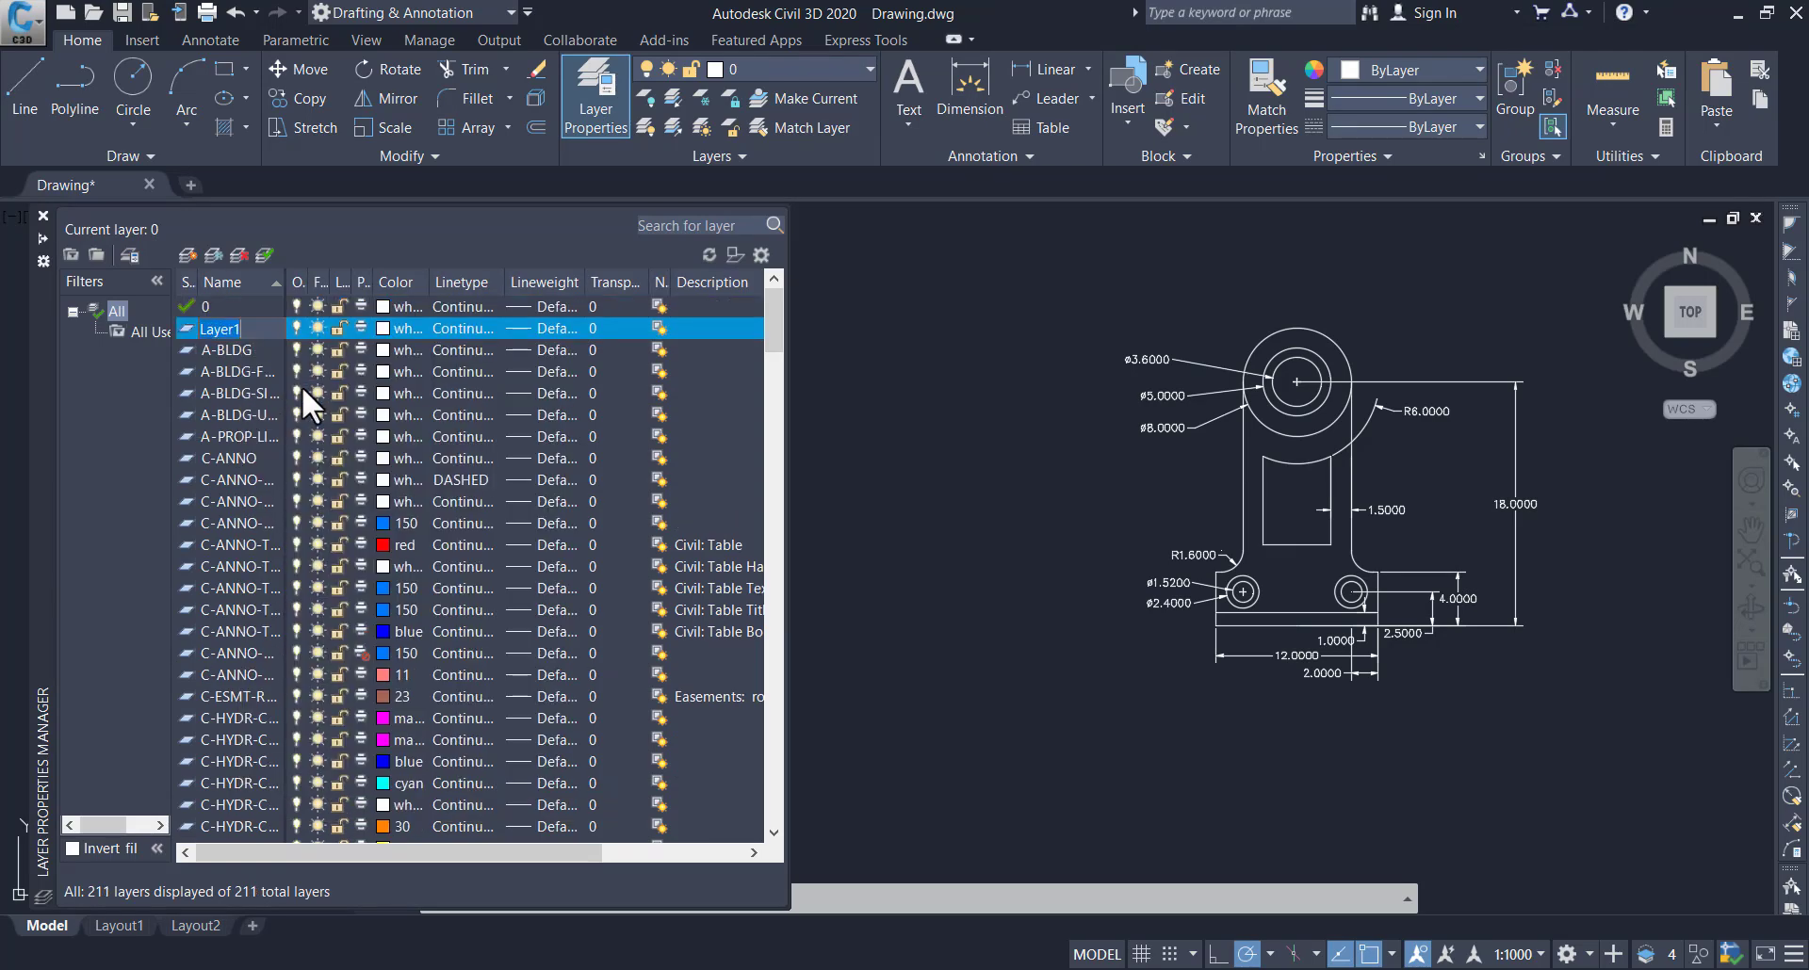
text(dim)
click(381, 330)
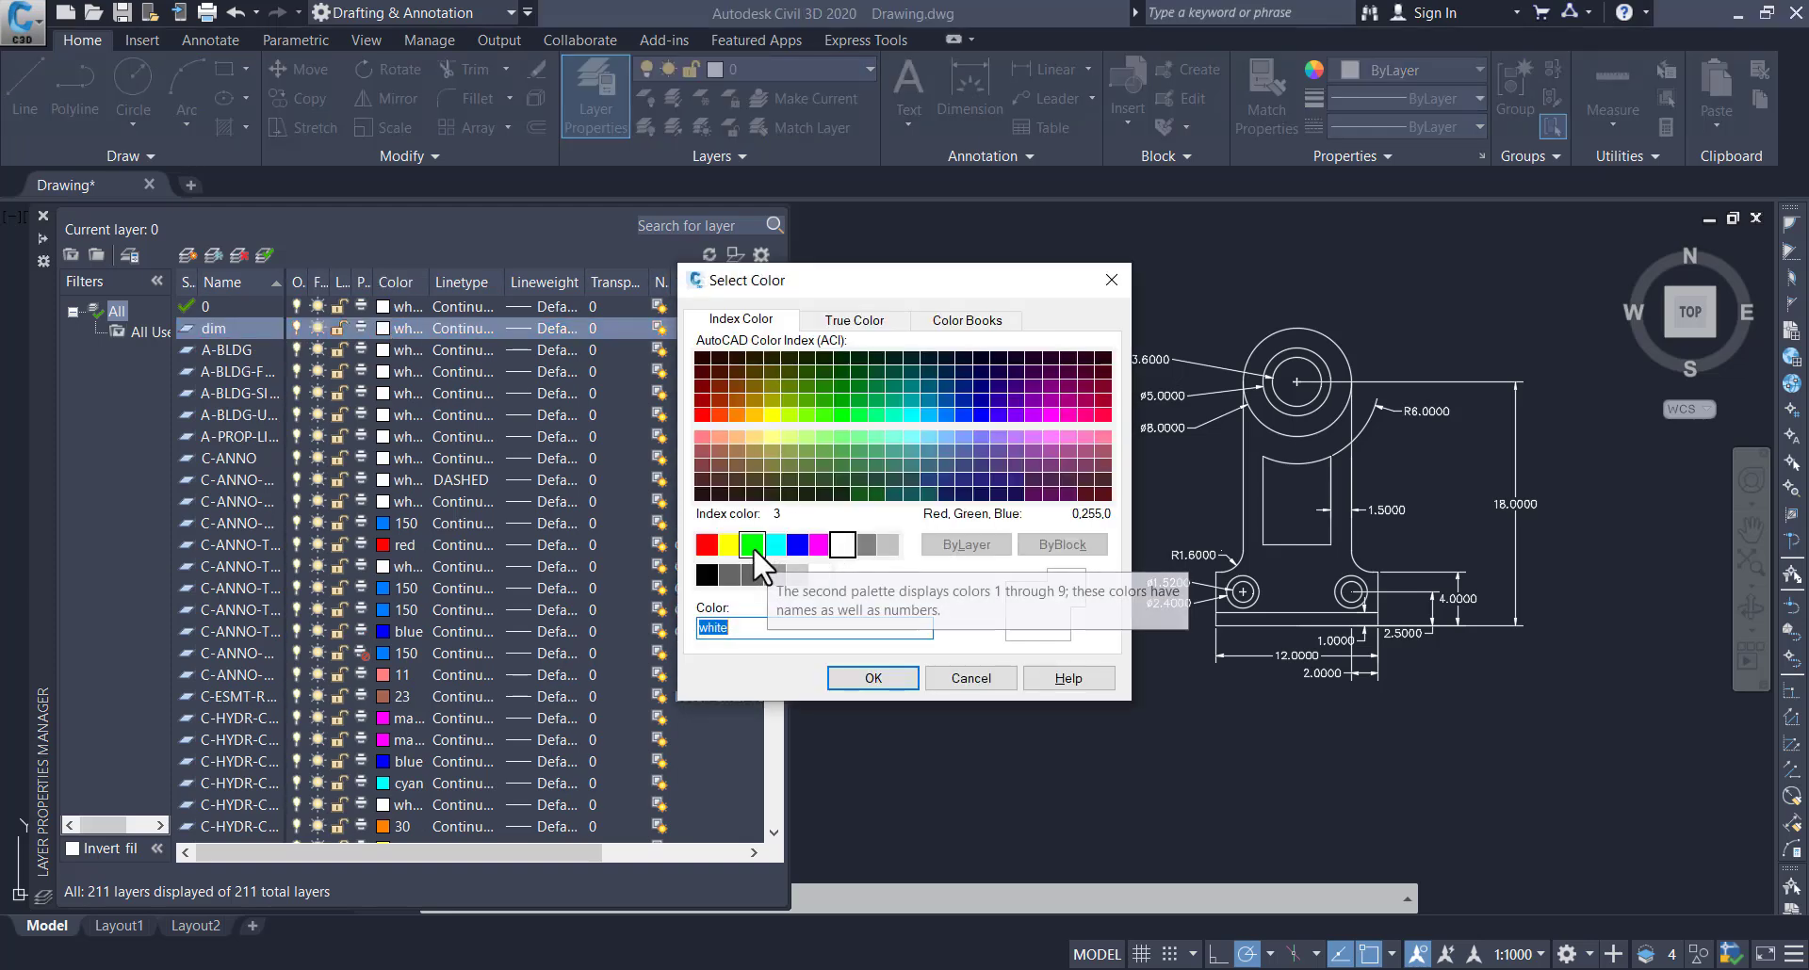
click(750, 545)
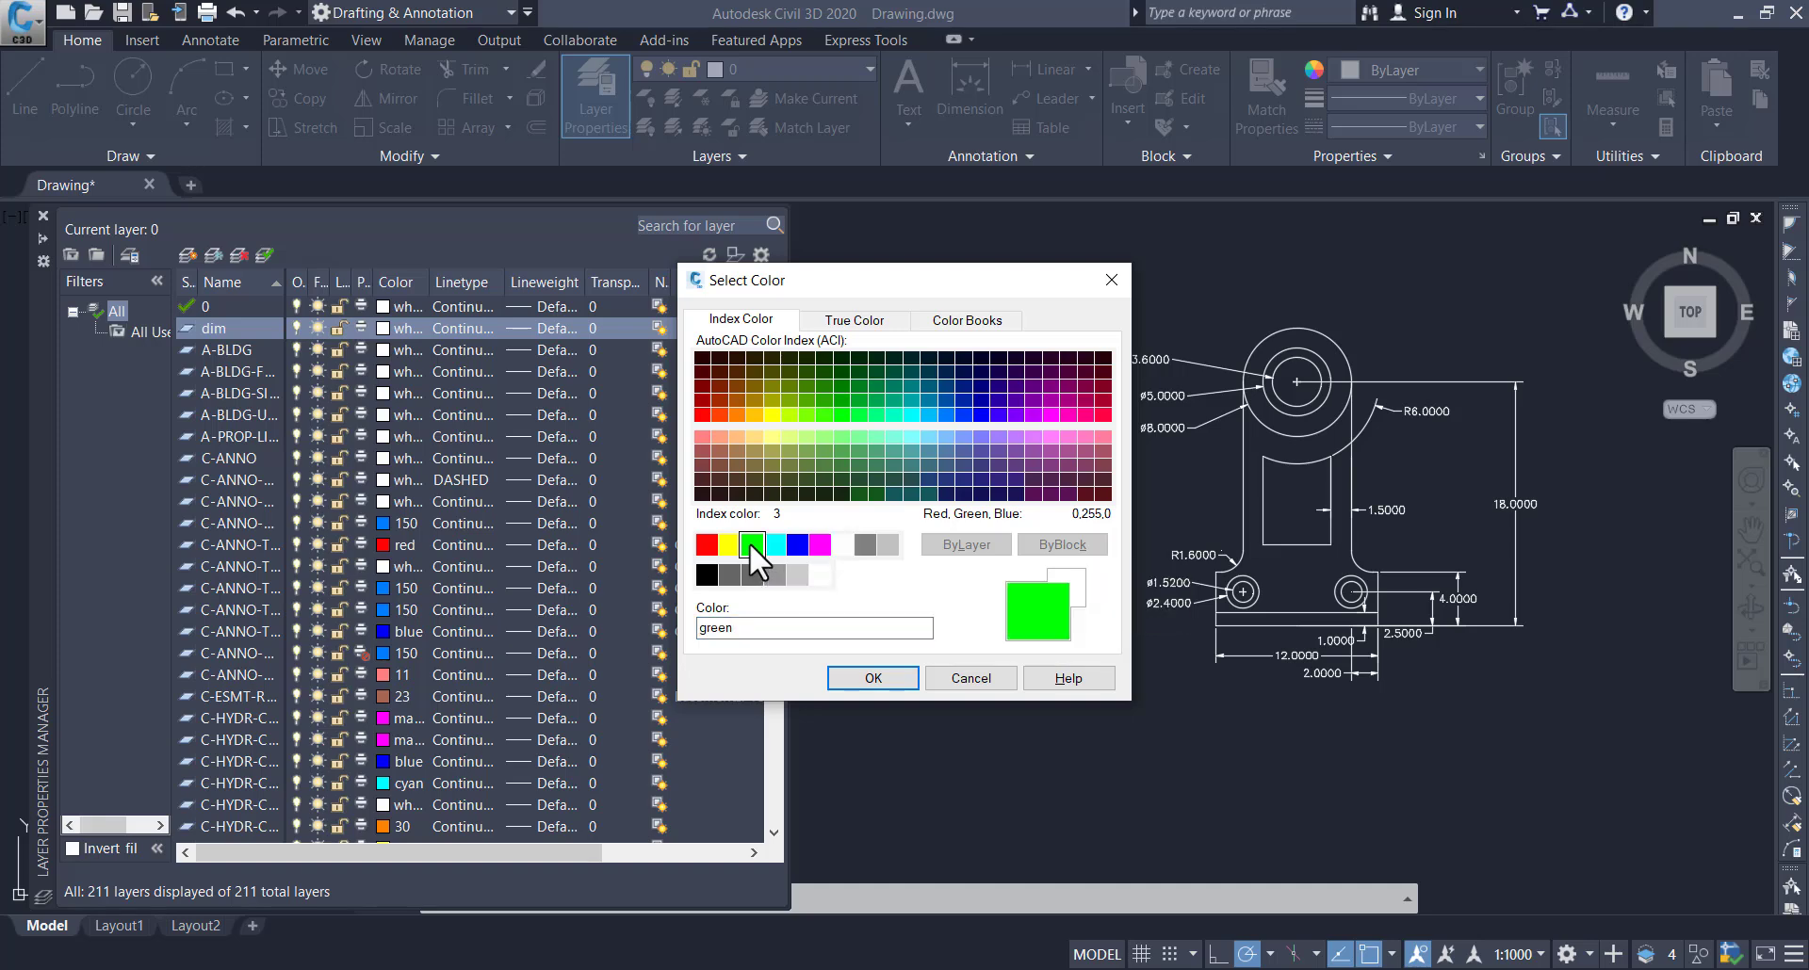
click(888, 678)
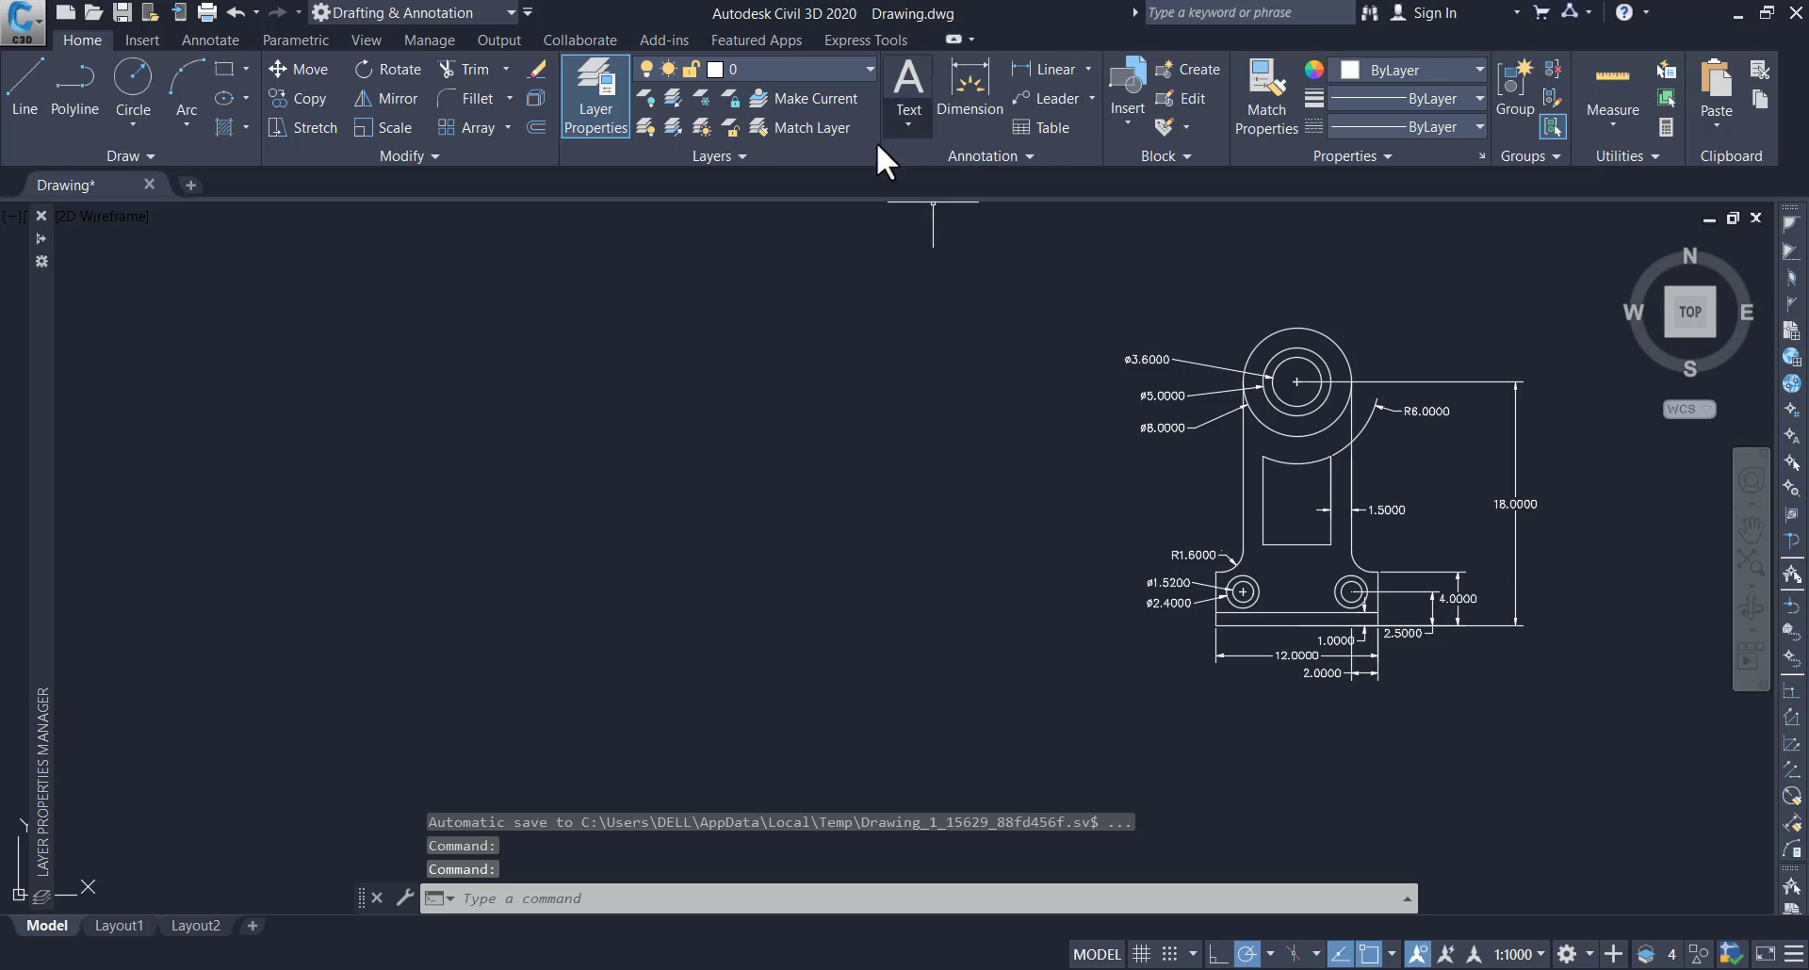
Make the dim layer the current layer
click(861, 67)
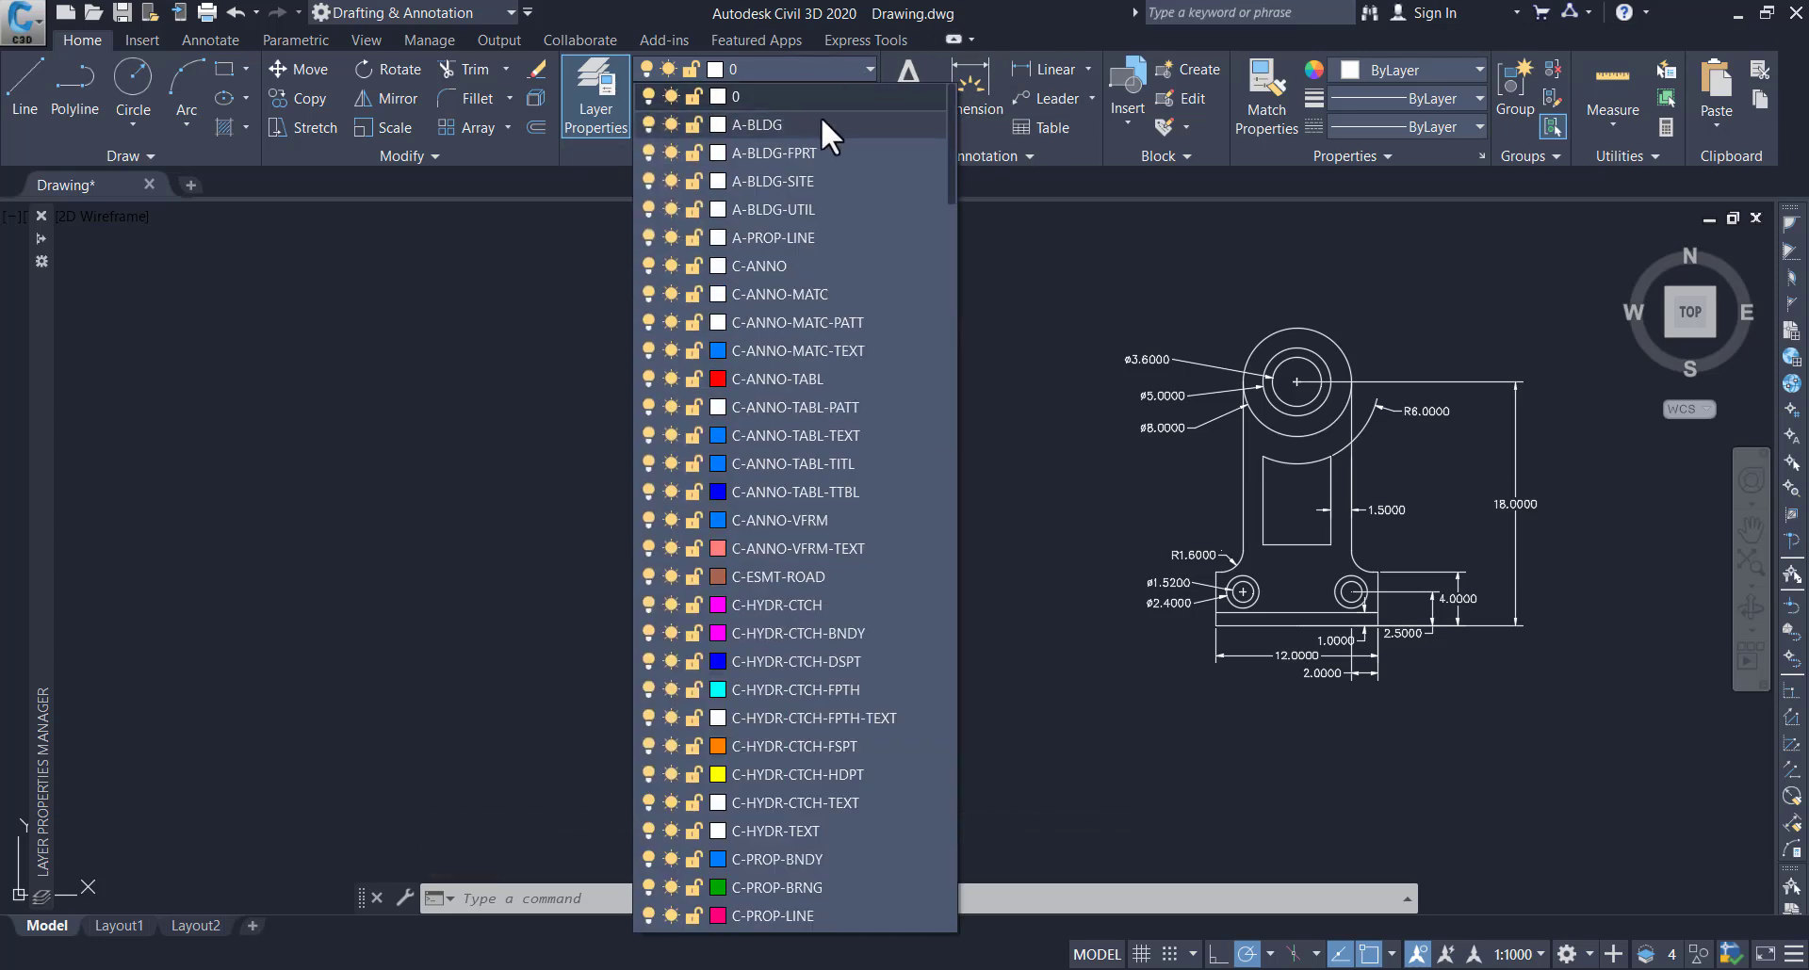
scroll(824, 116, down, 15)
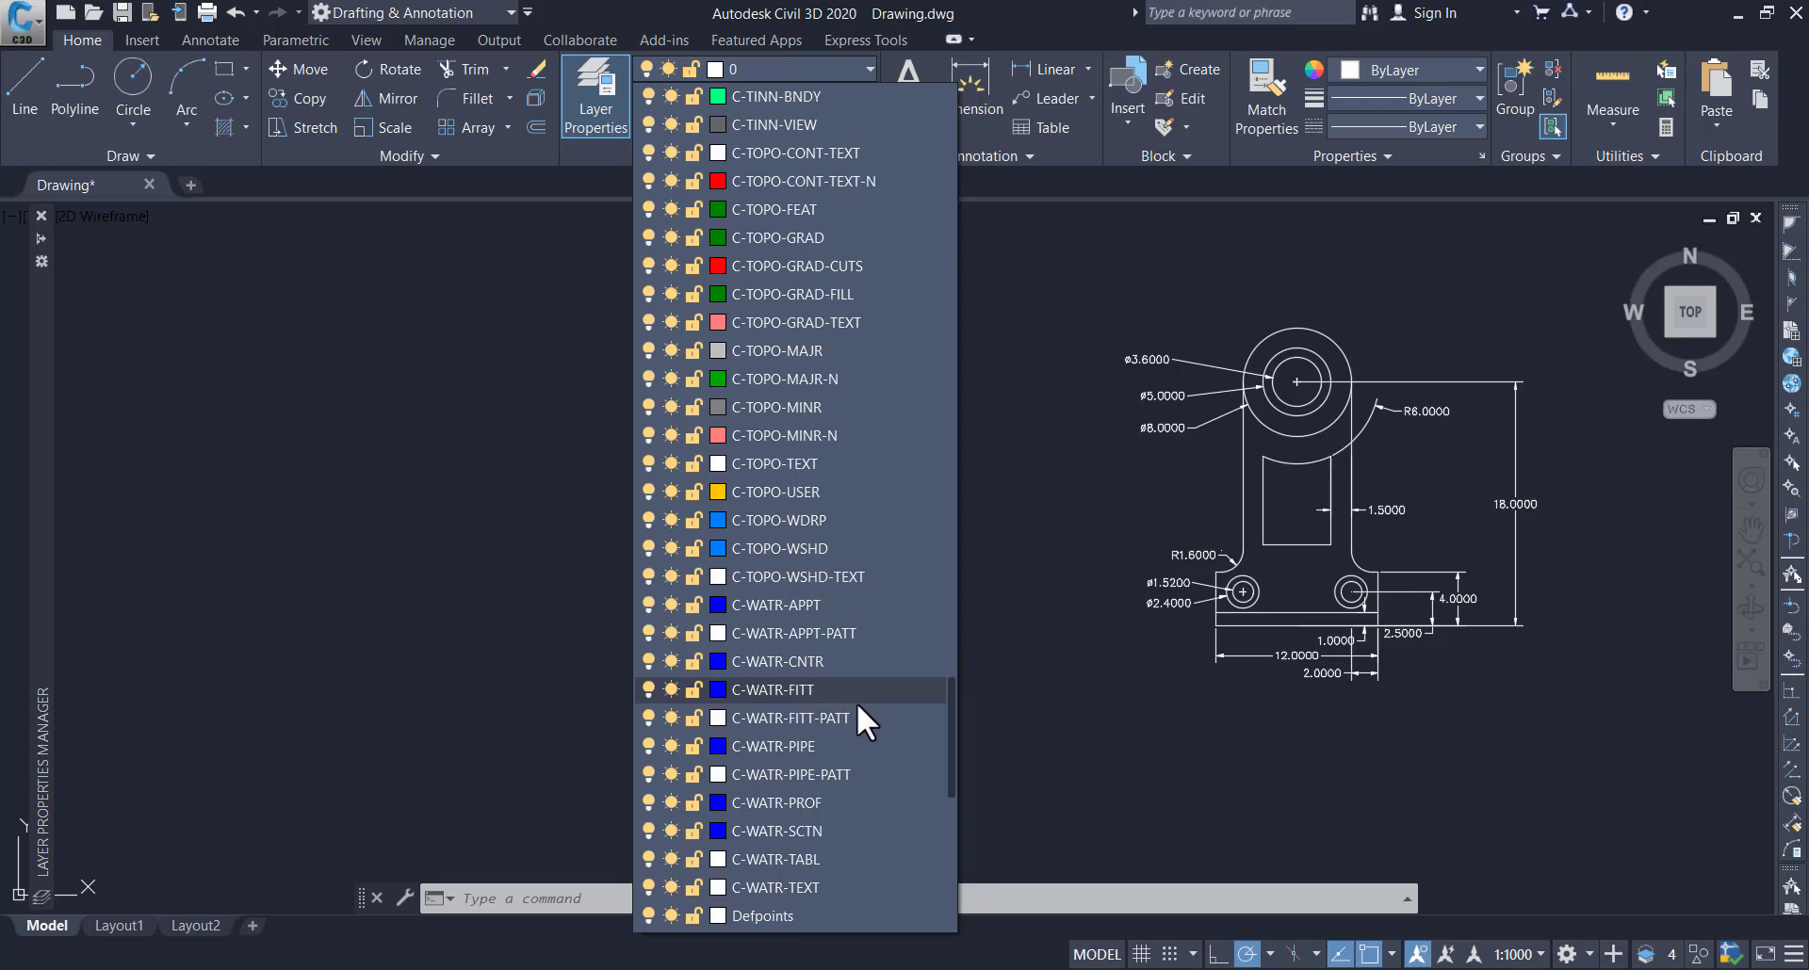
scroll(856, 697, down, 2)
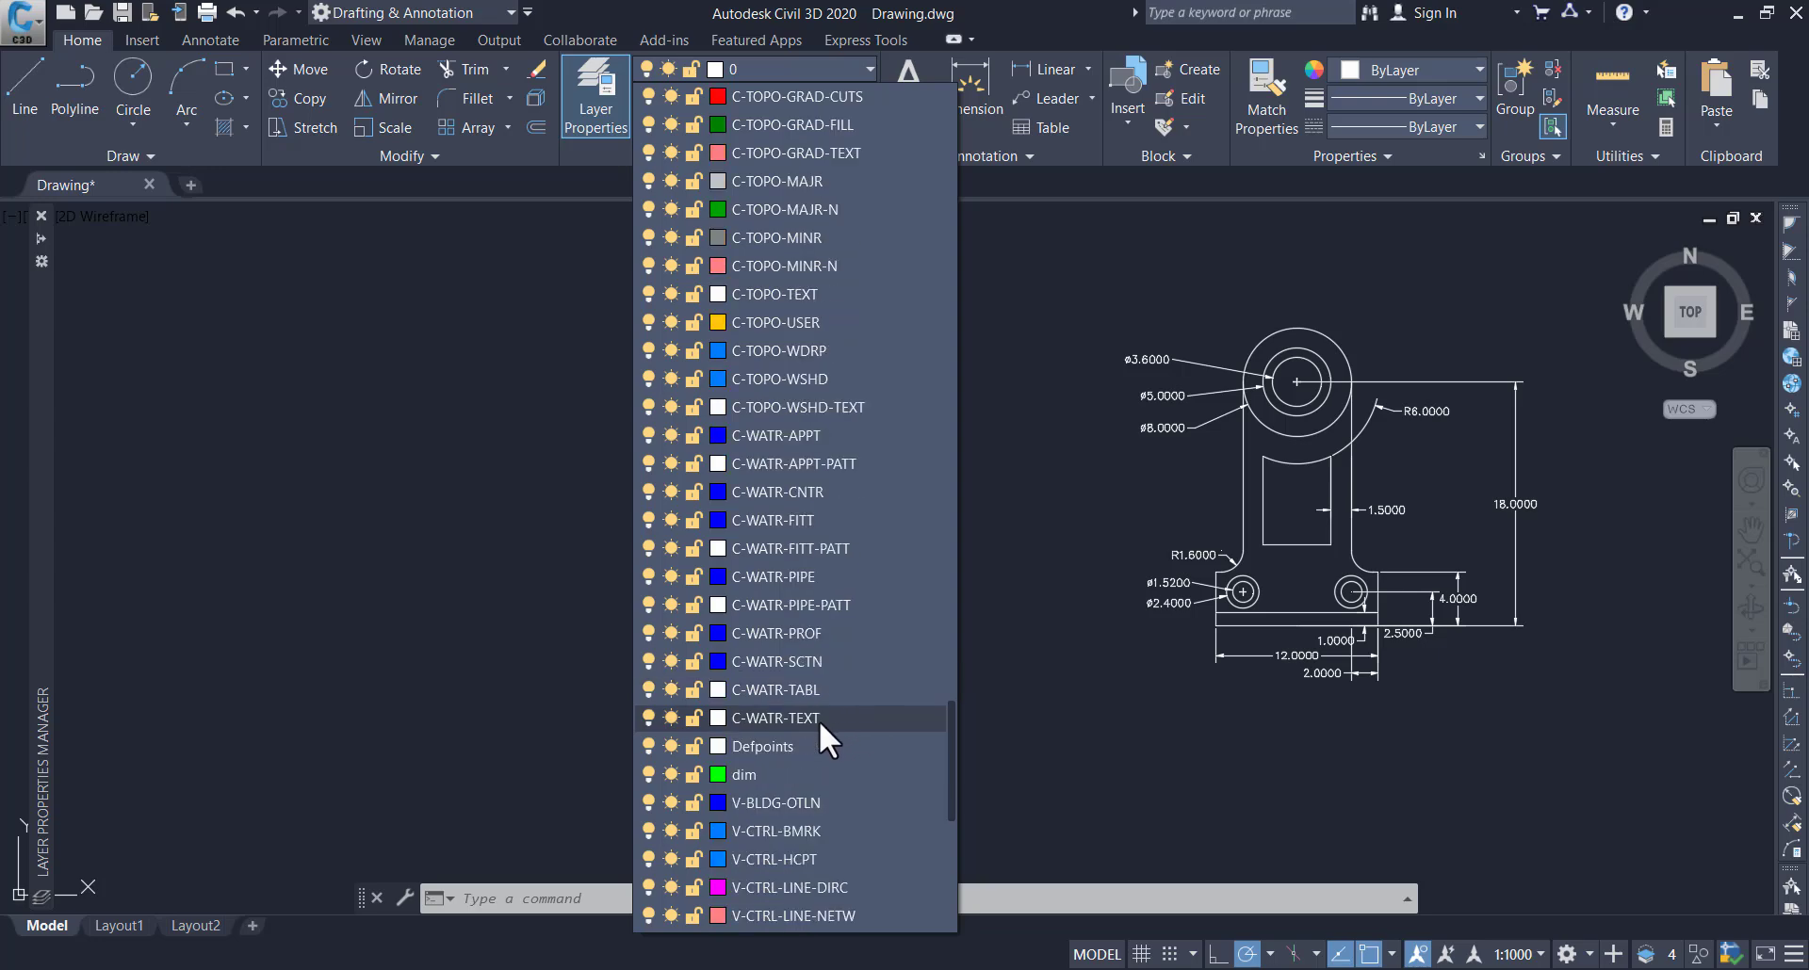
click(770, 773)
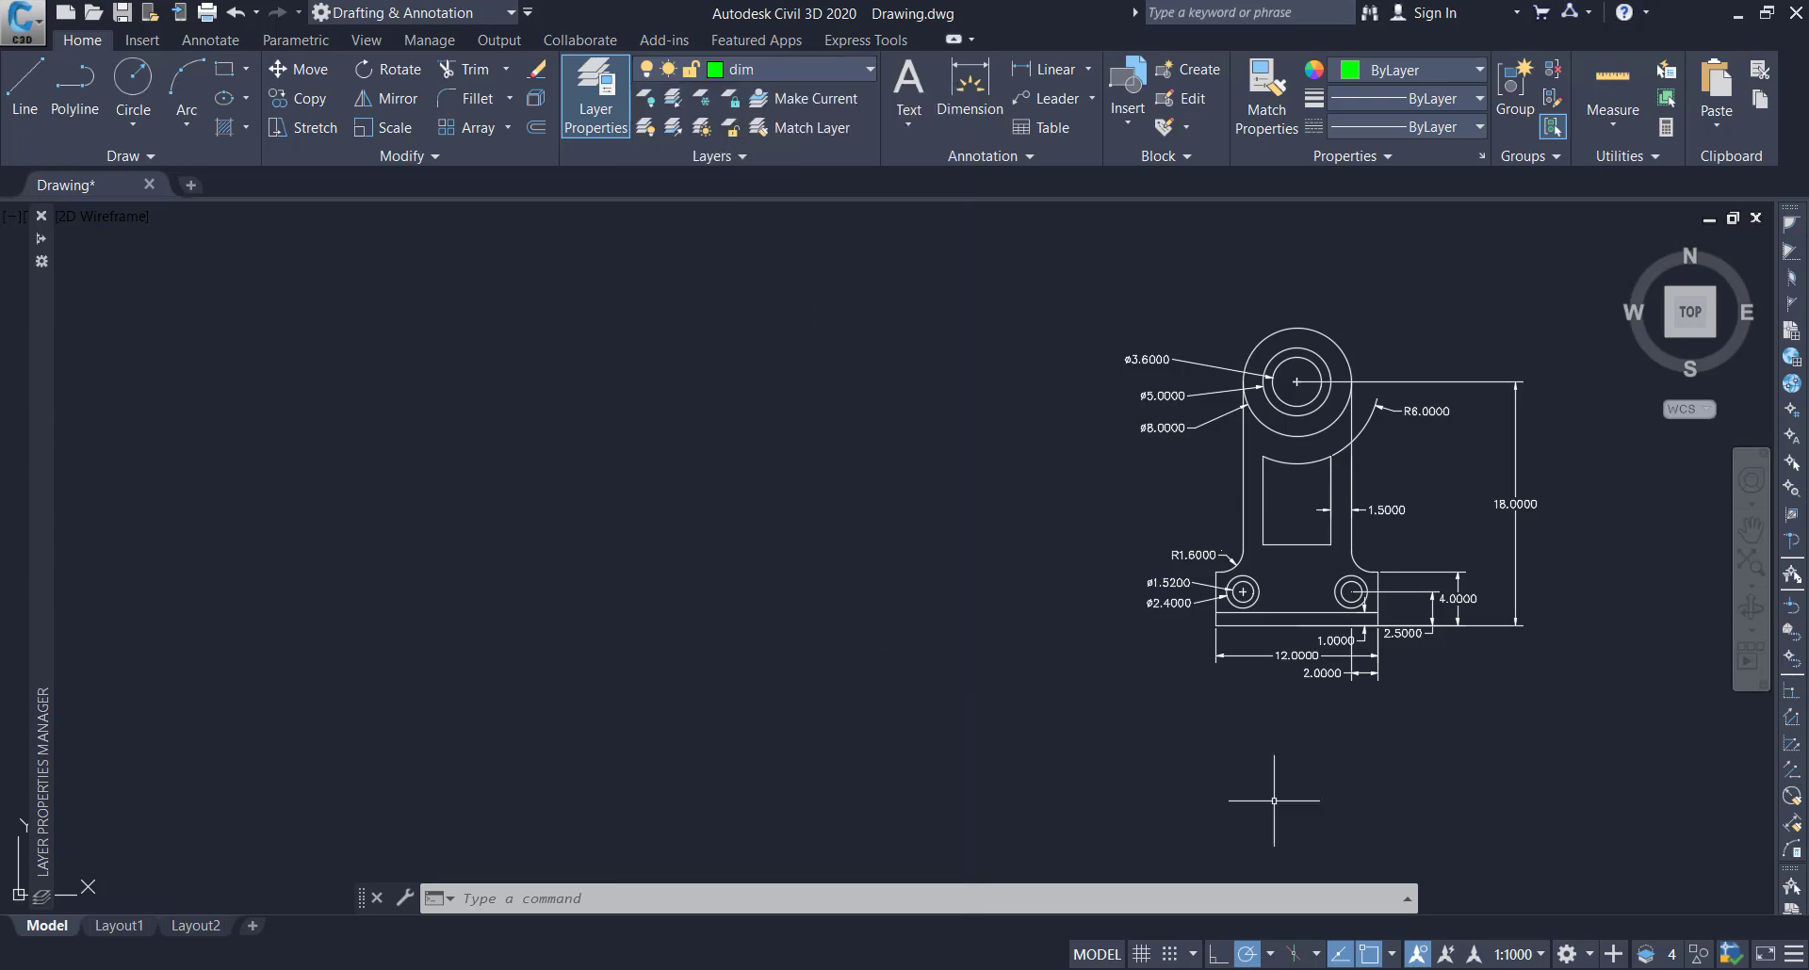
Move the diameter and radius dimensions along the bracket's left side to the dim layer
click(1183, 684)
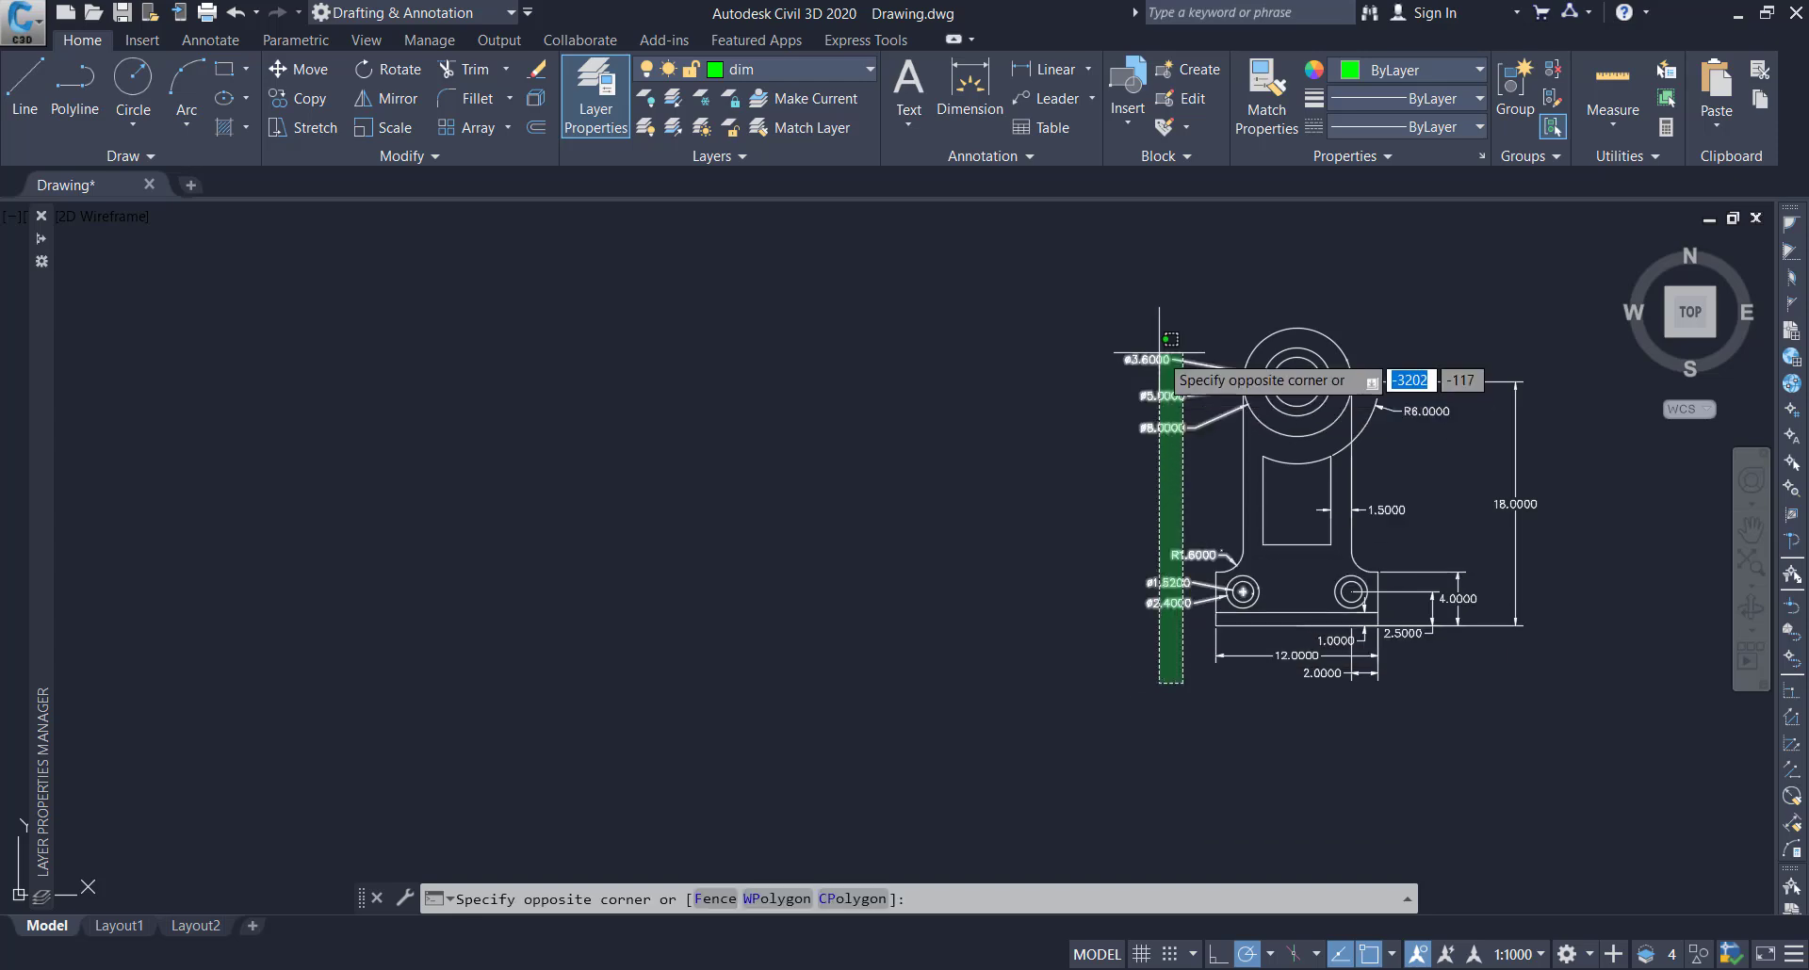
click(1146, 335)
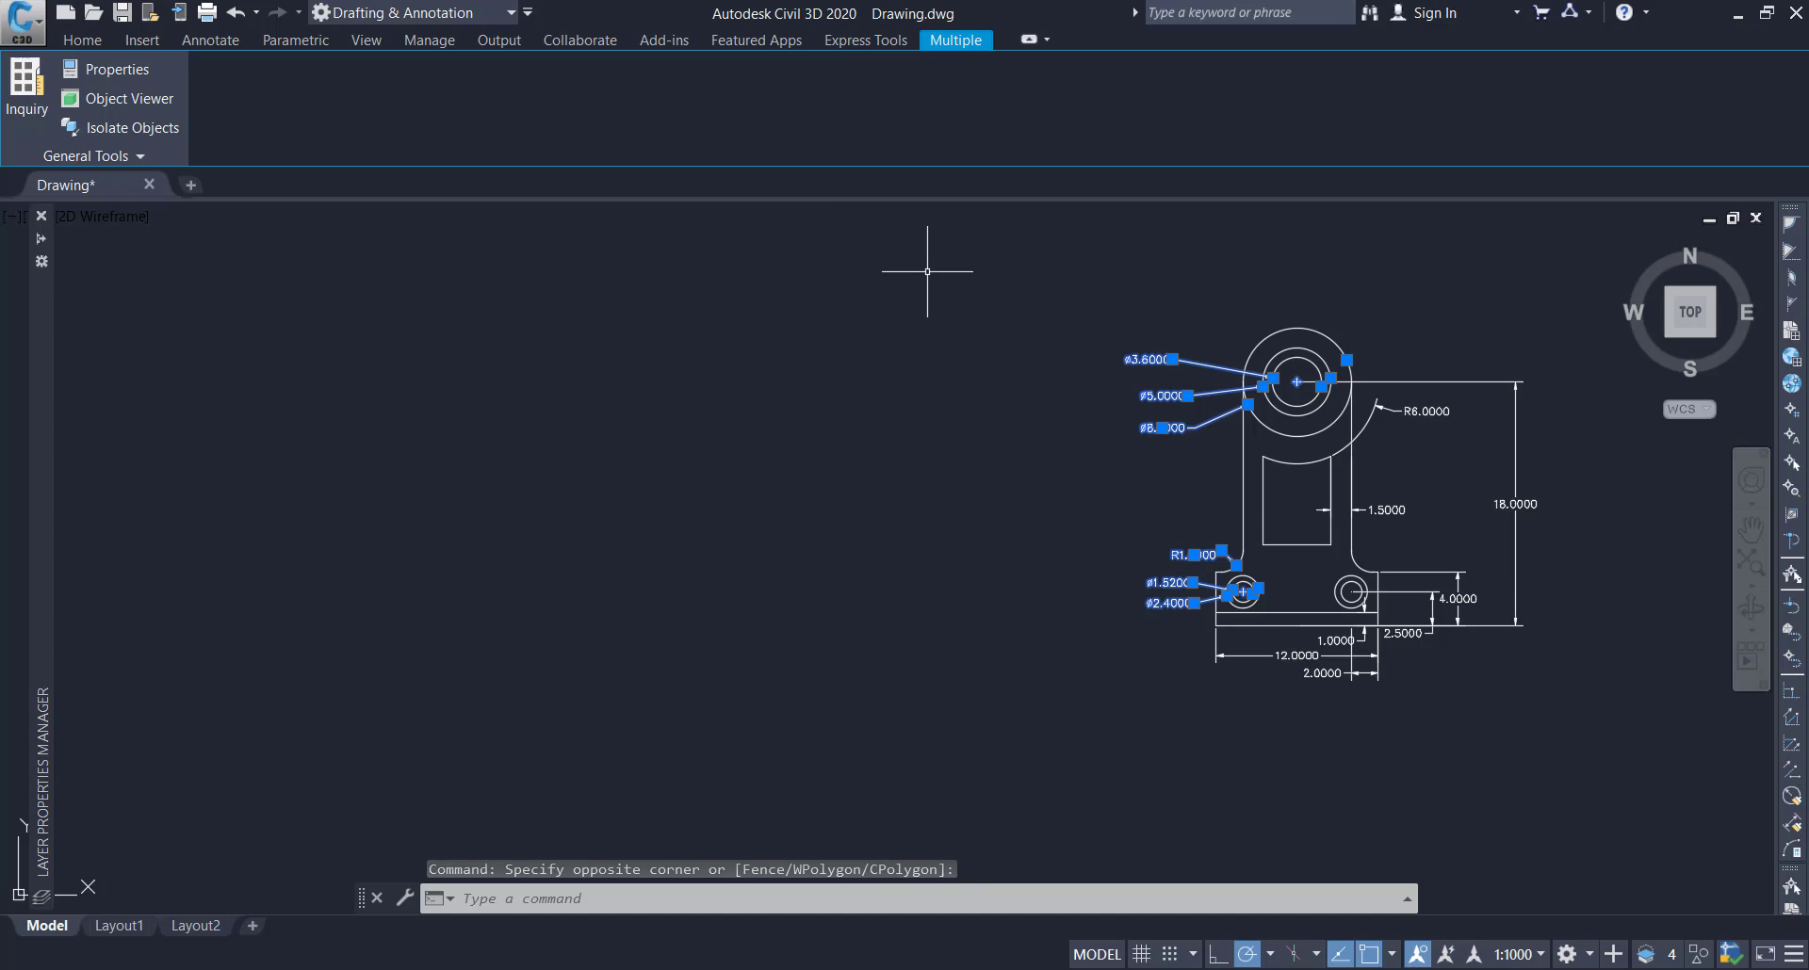
click(94, 43)
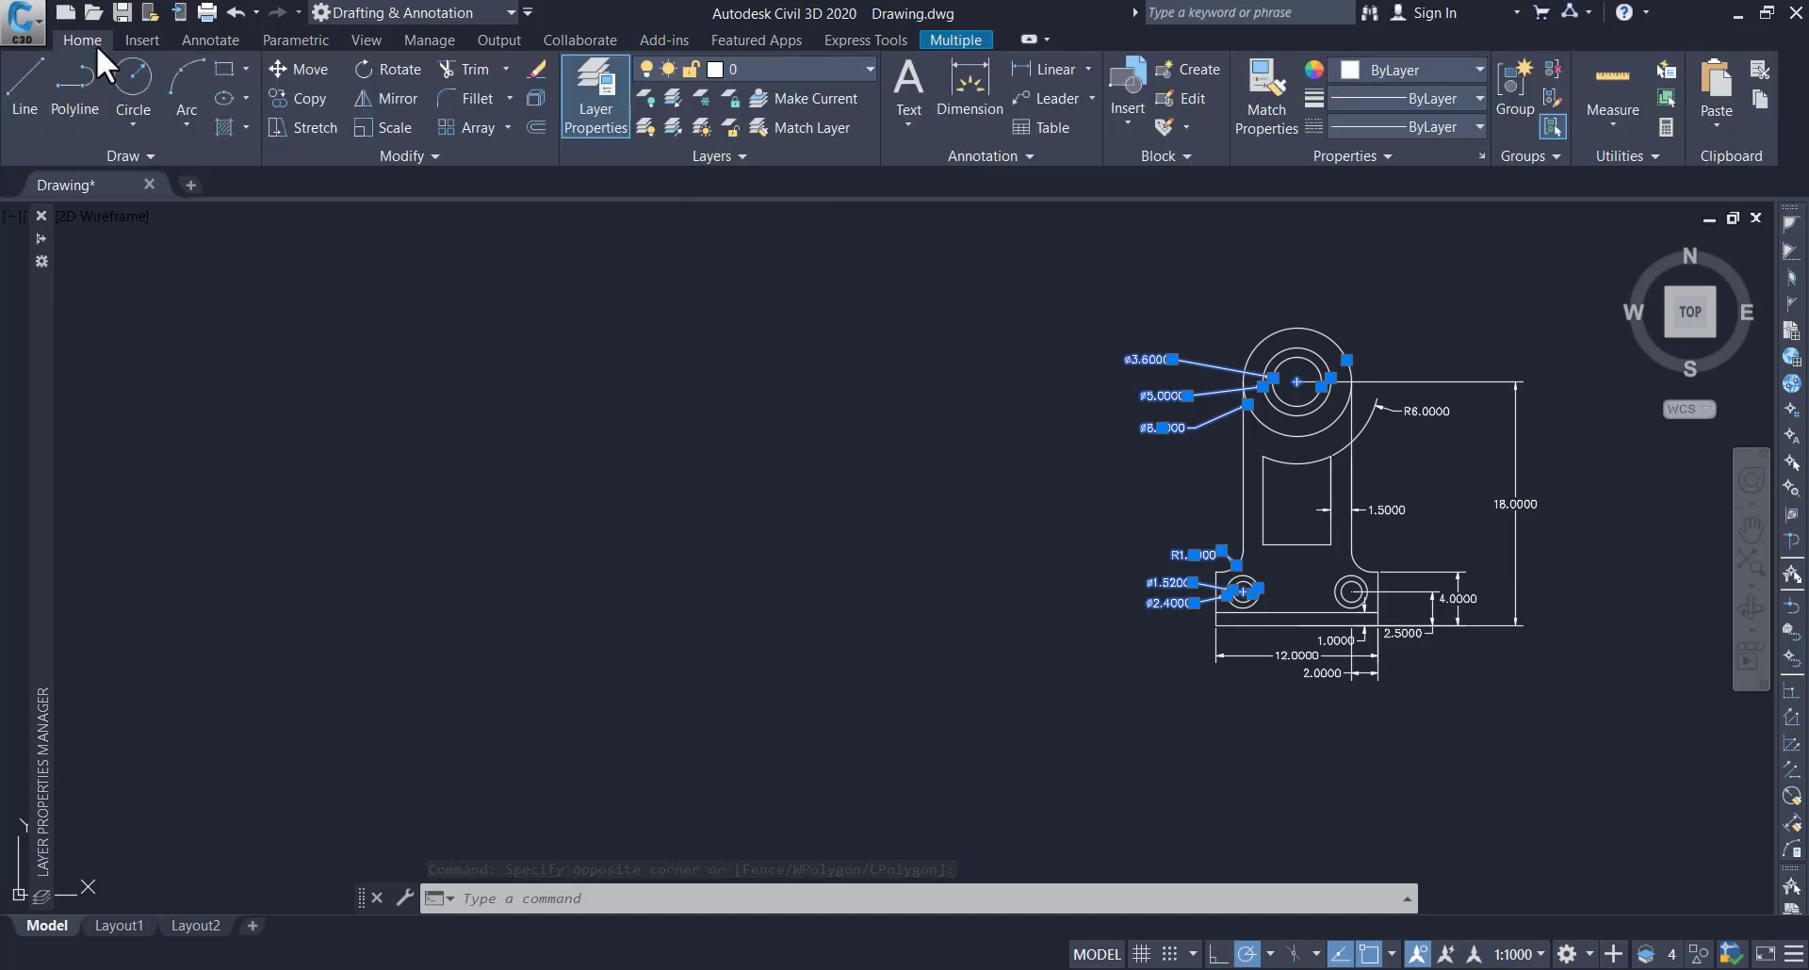
click(761, 68)
scroll(765, 94, down, 15)
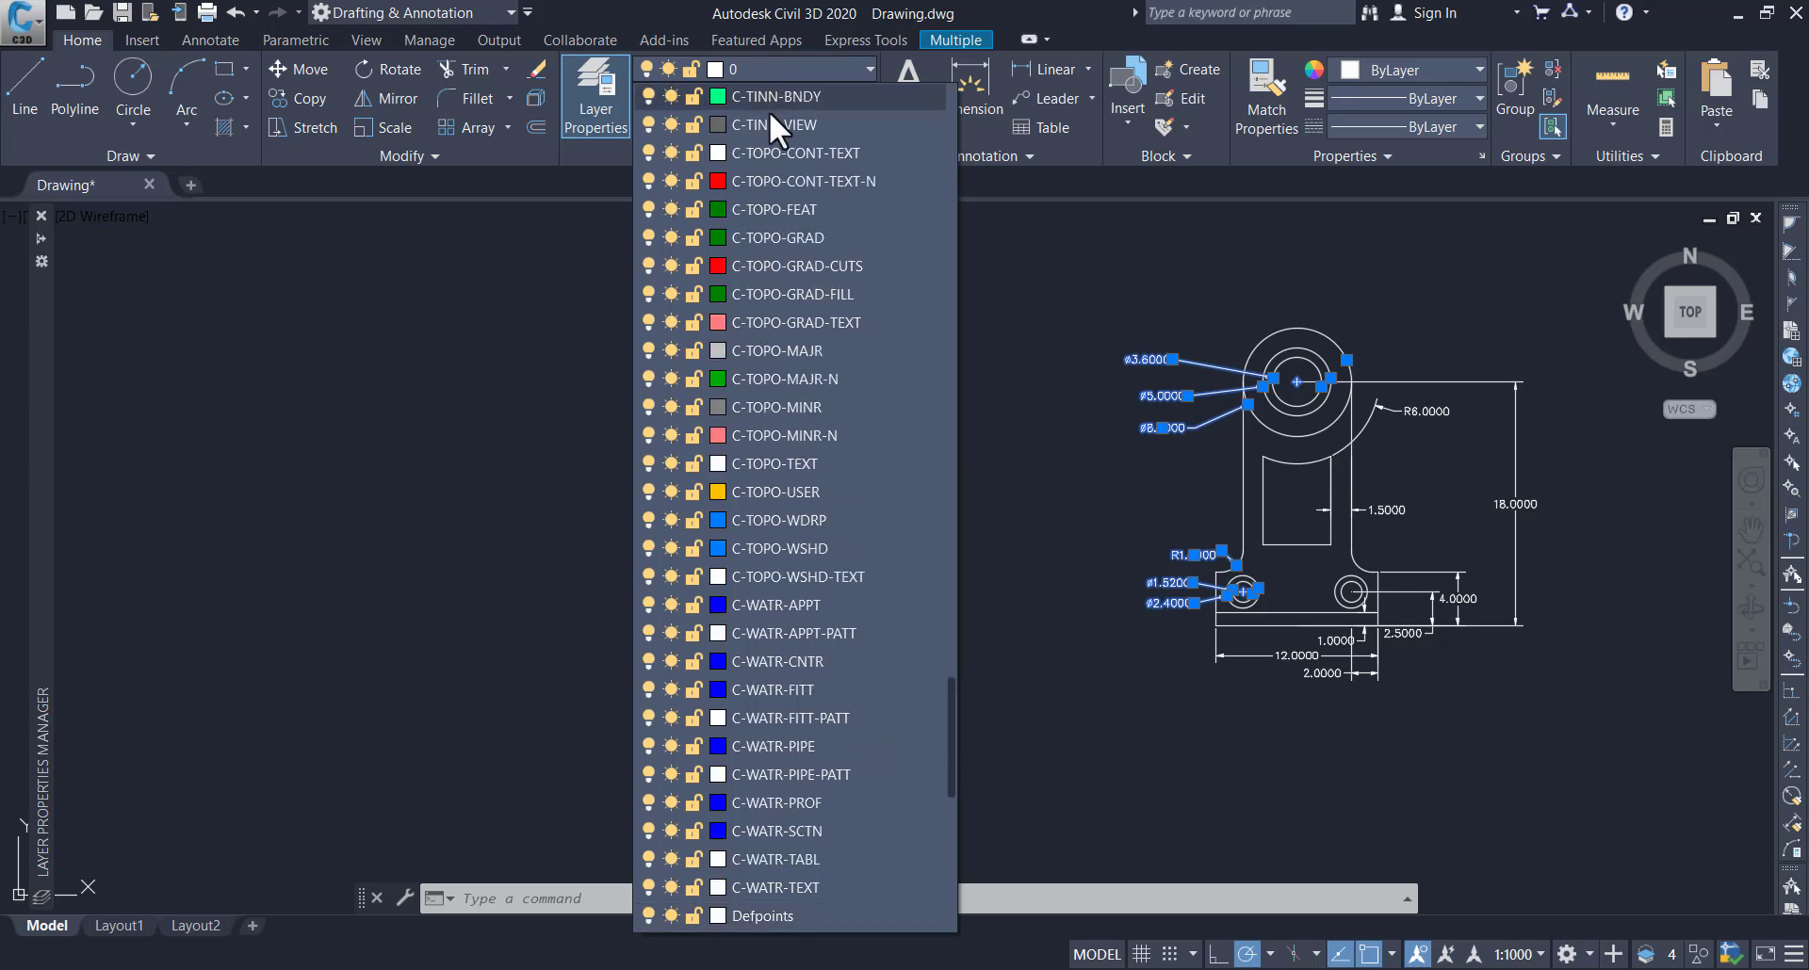
click(740, 858)
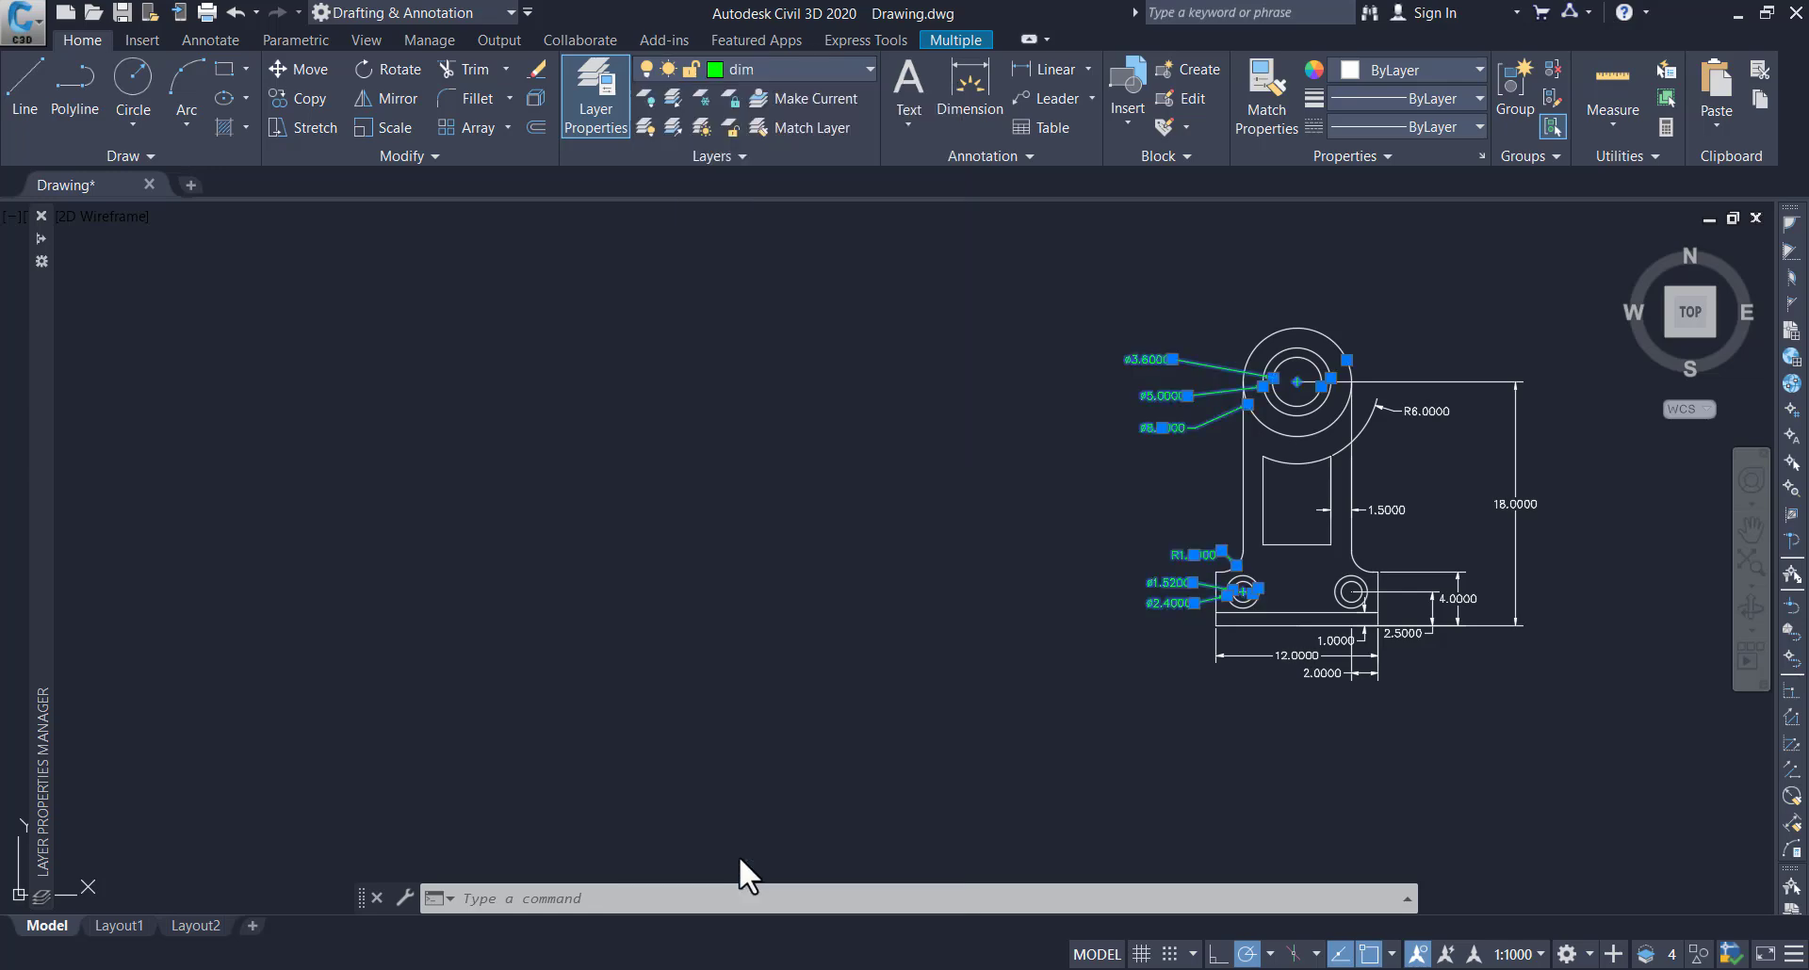
key(Escape)
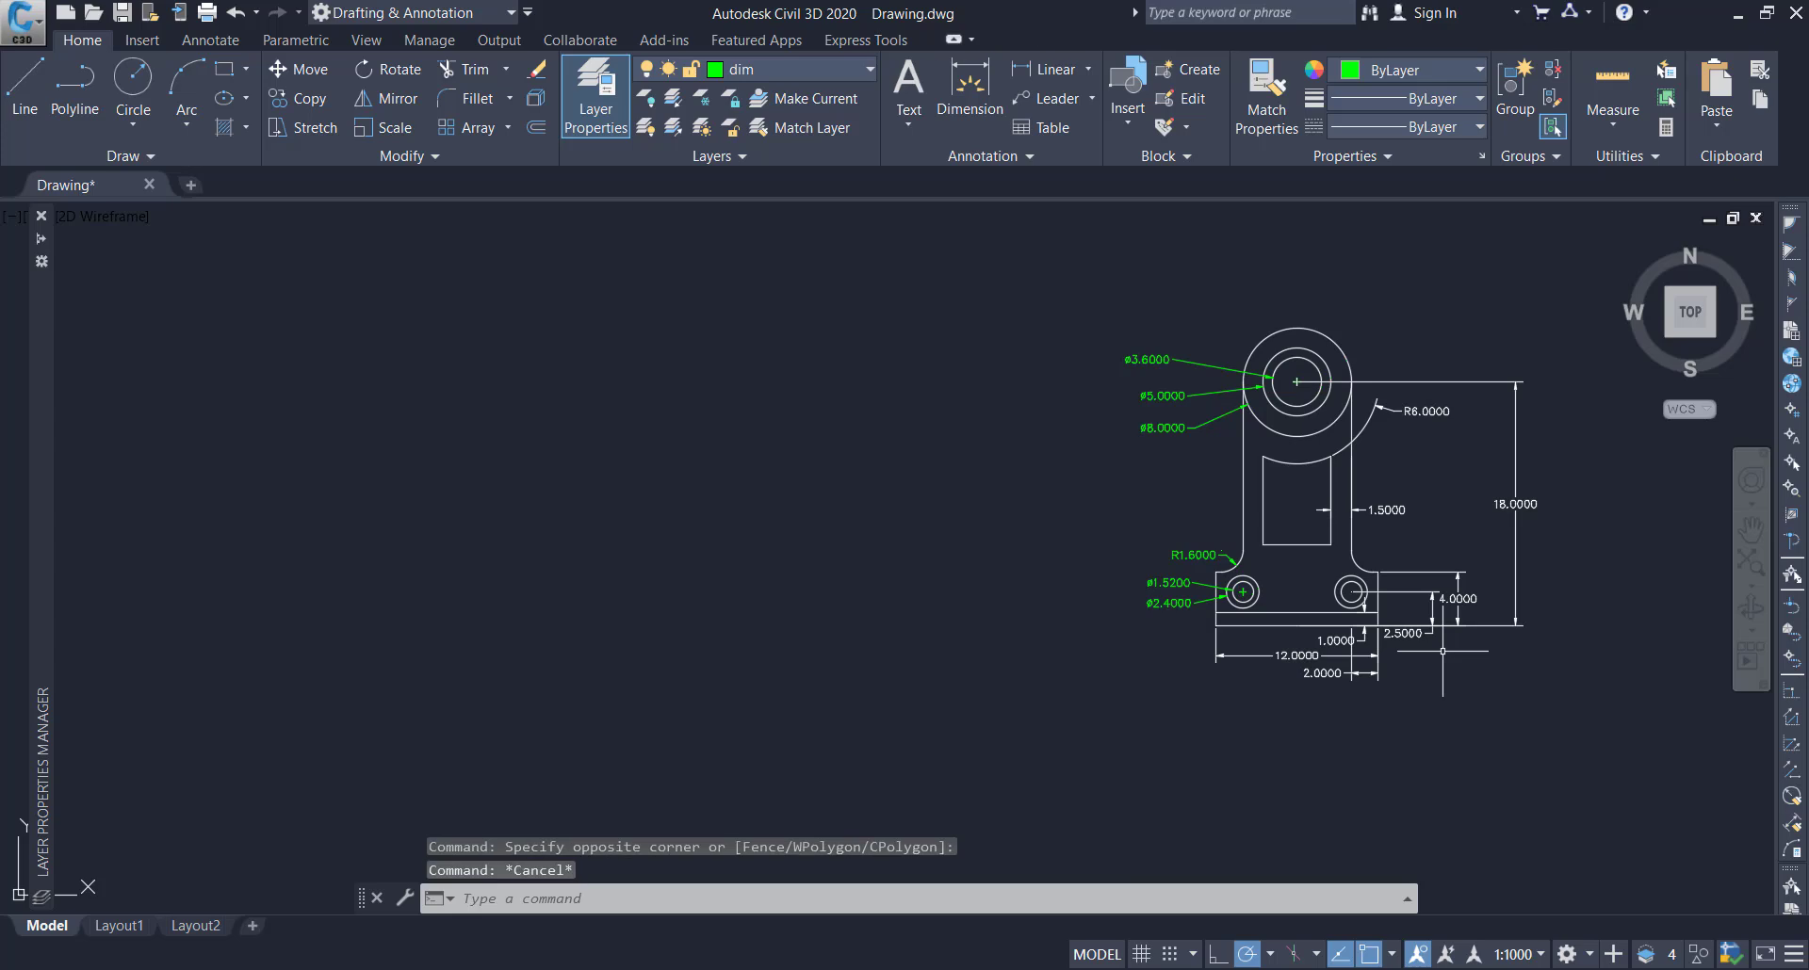
Move all remaining dimensions below and to the right of the bracket to the dim layer
click(1446, 660)
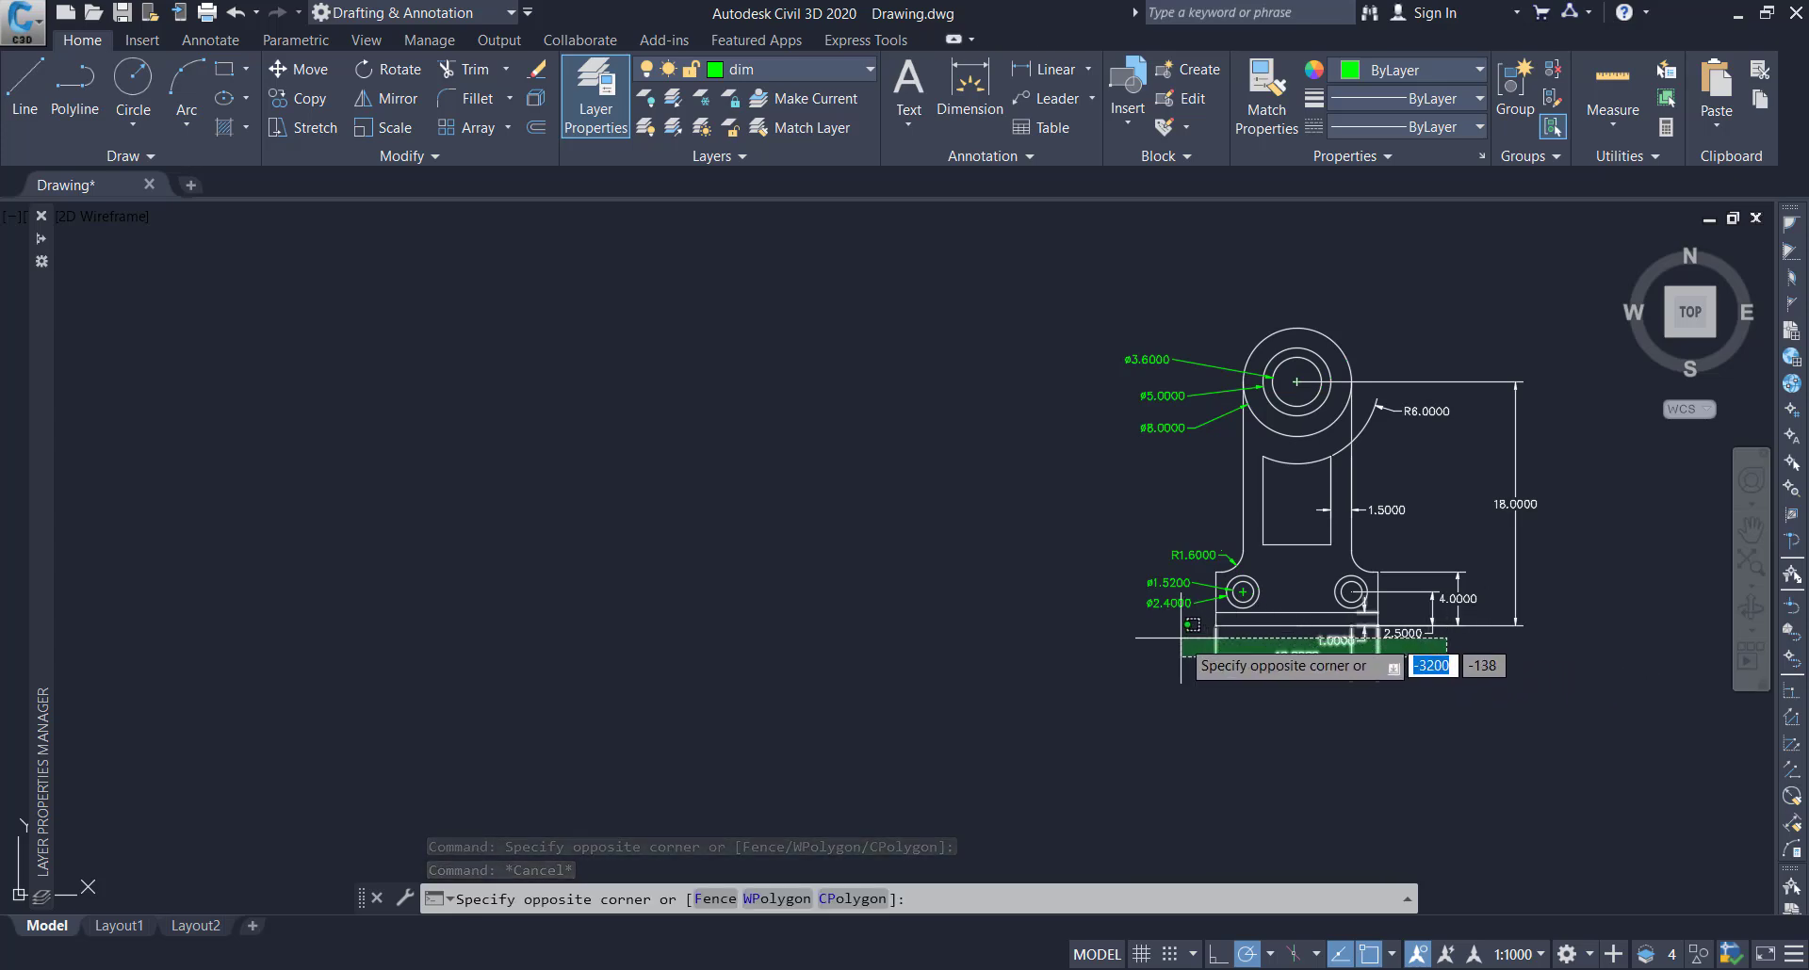
click(1179, 588)
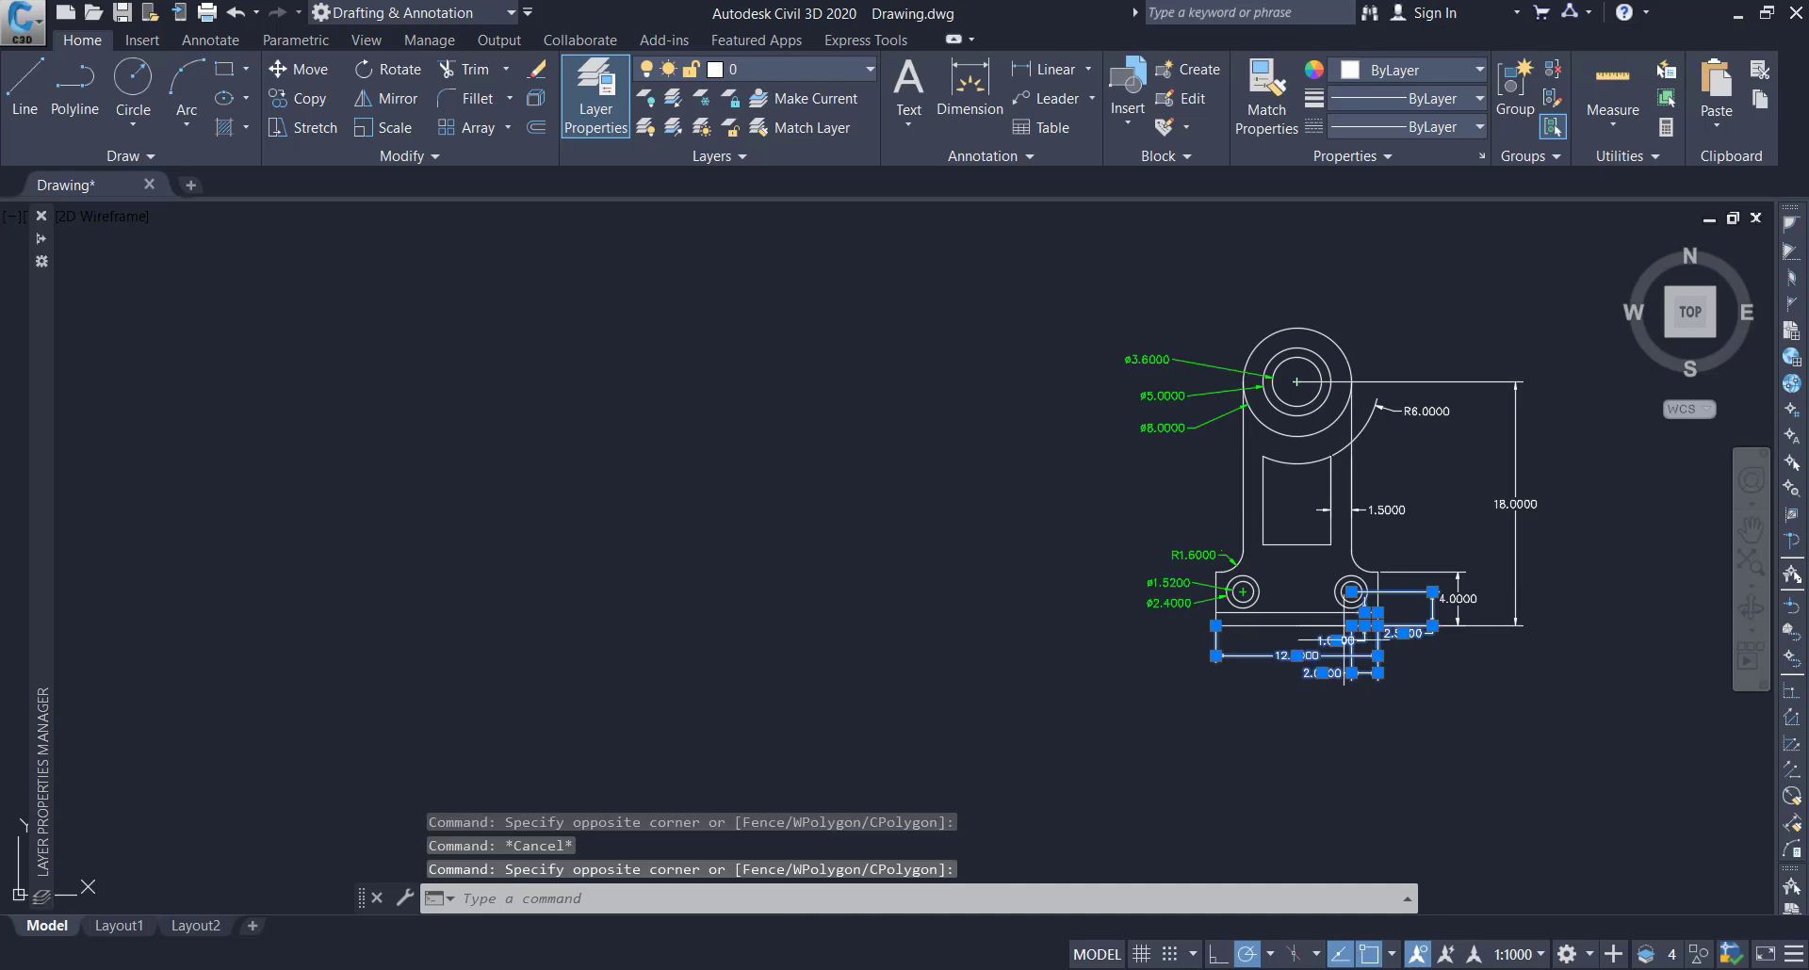
click(1480, 657)
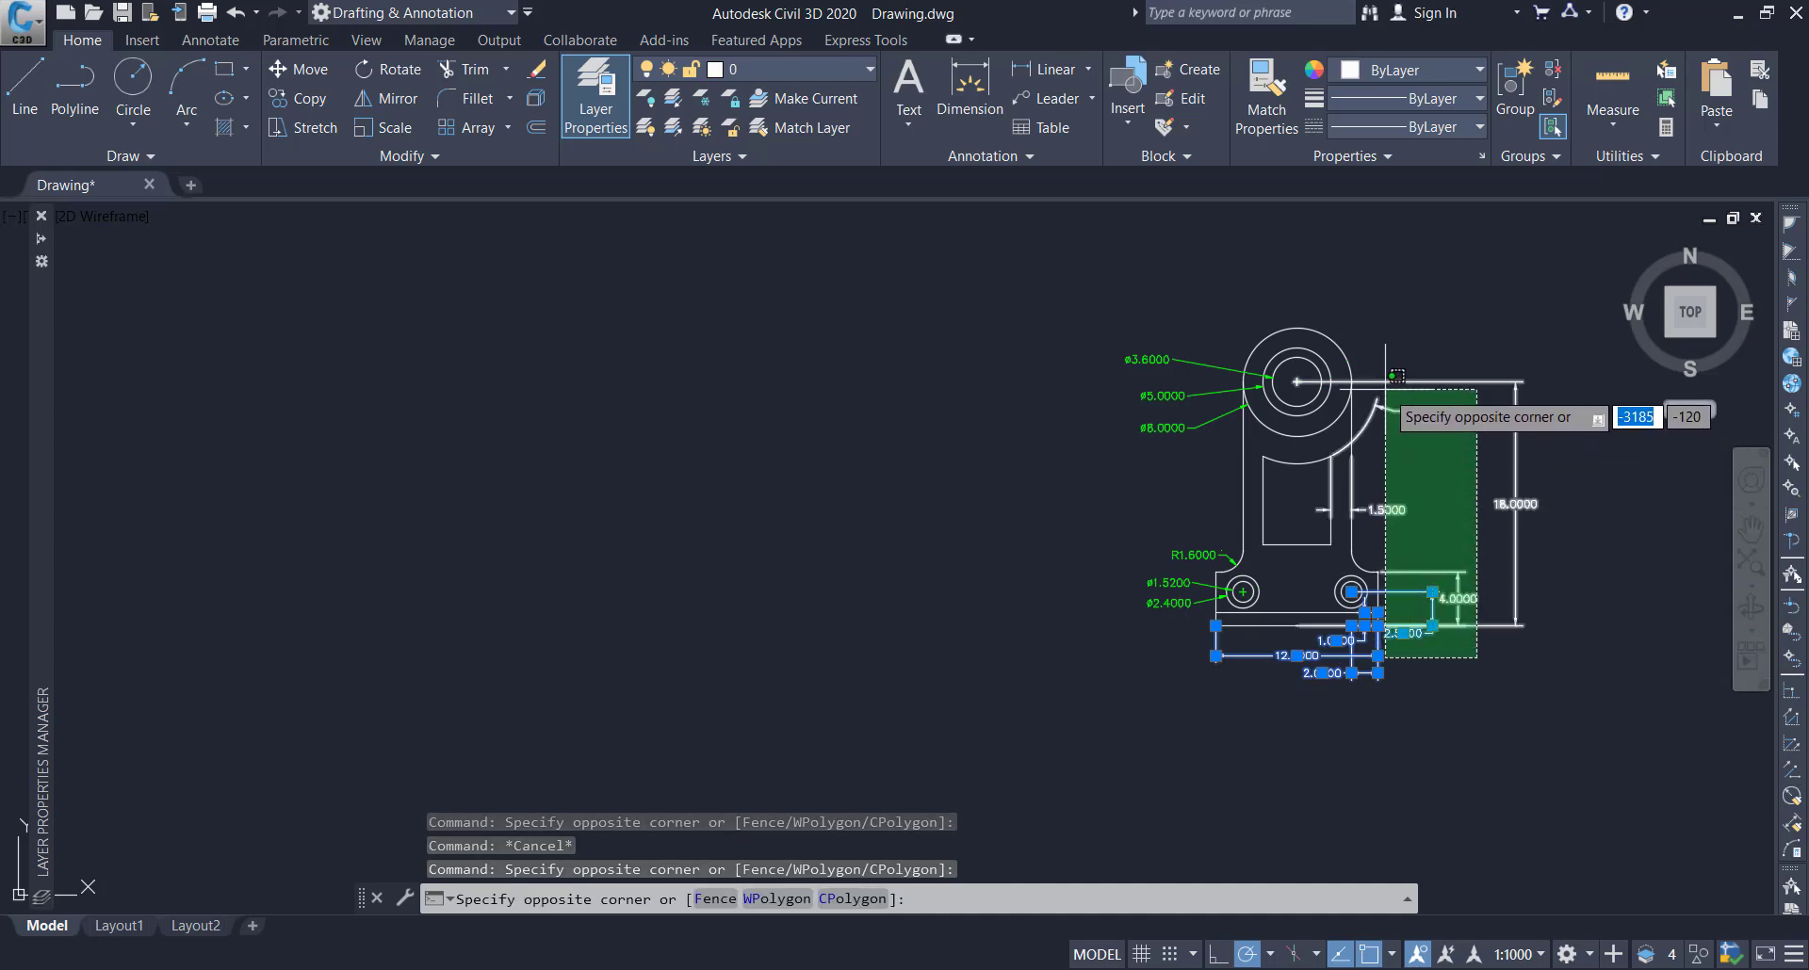
click(1380, 356)
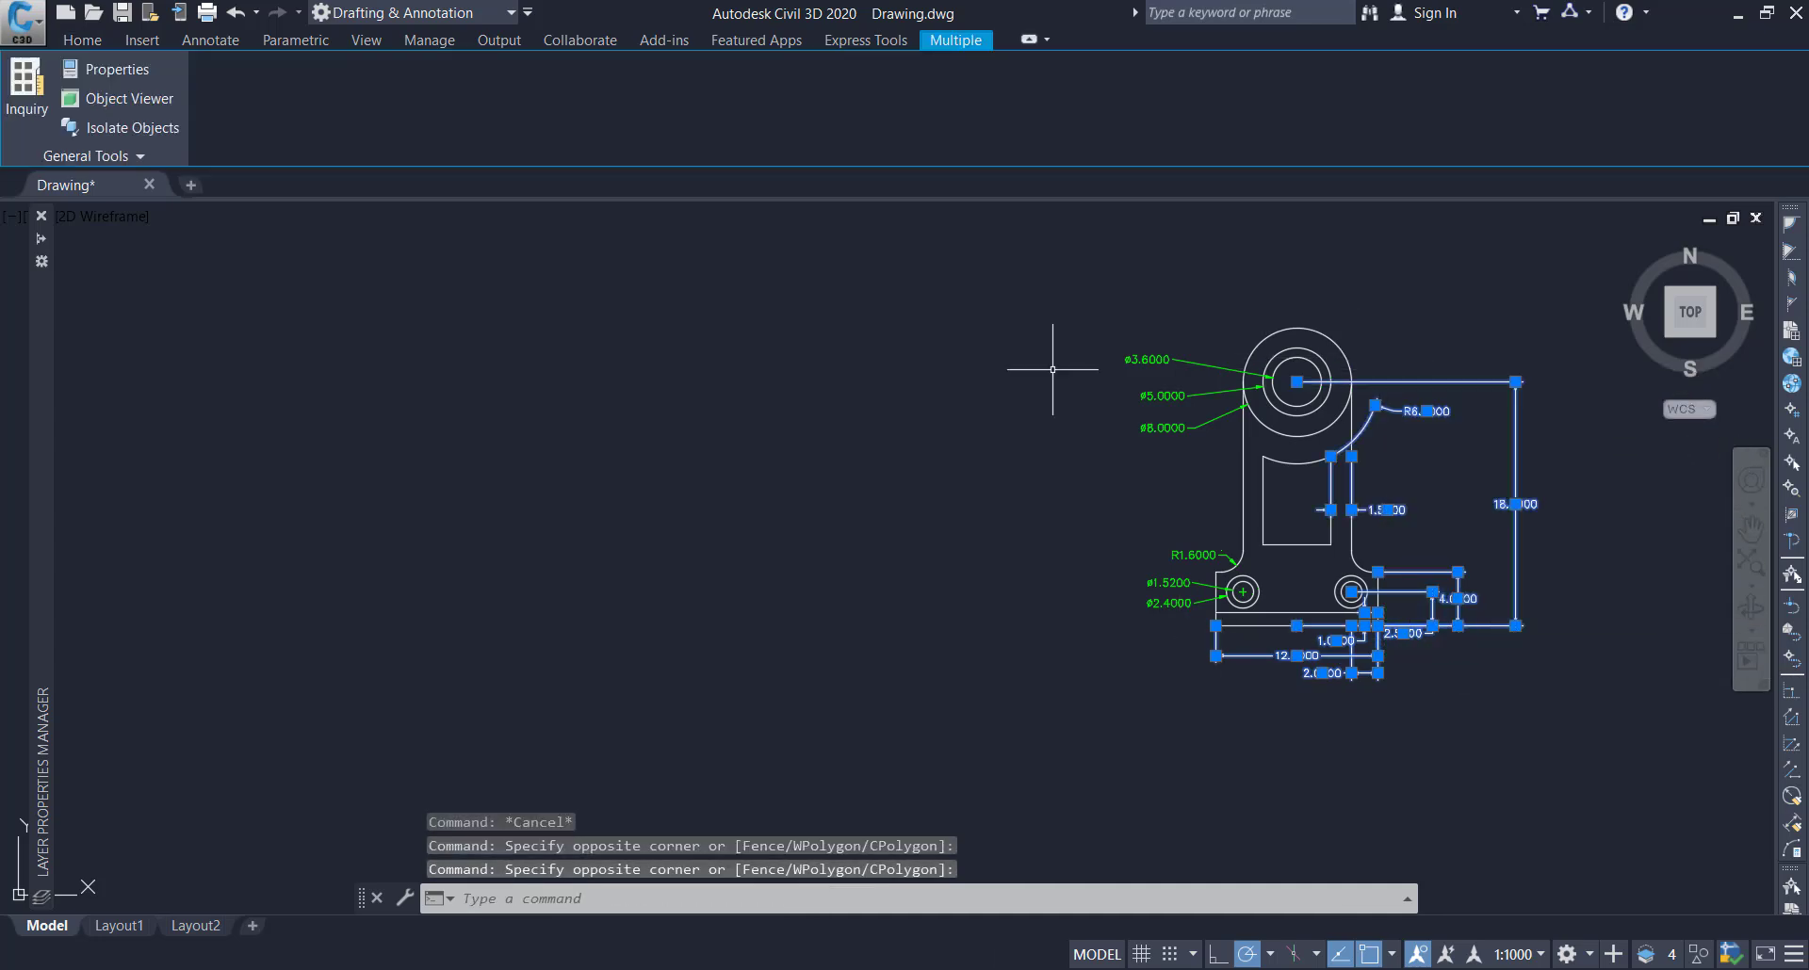
click(98, 47)
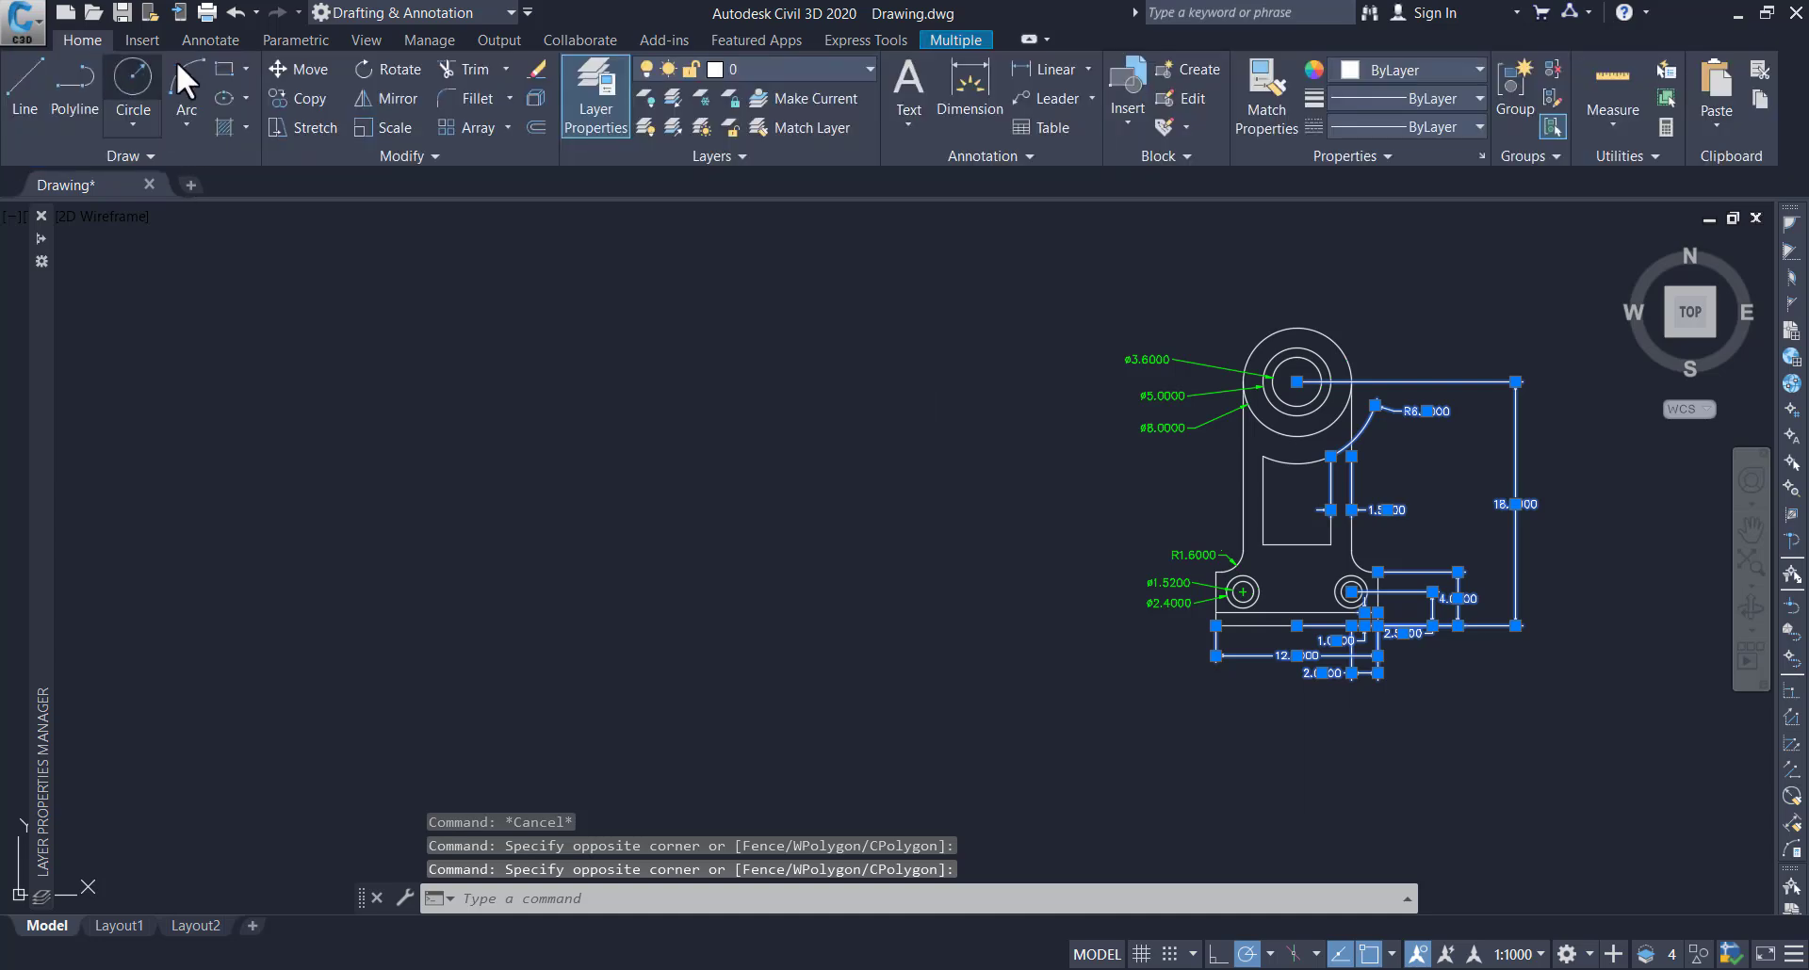
click(762, 66)
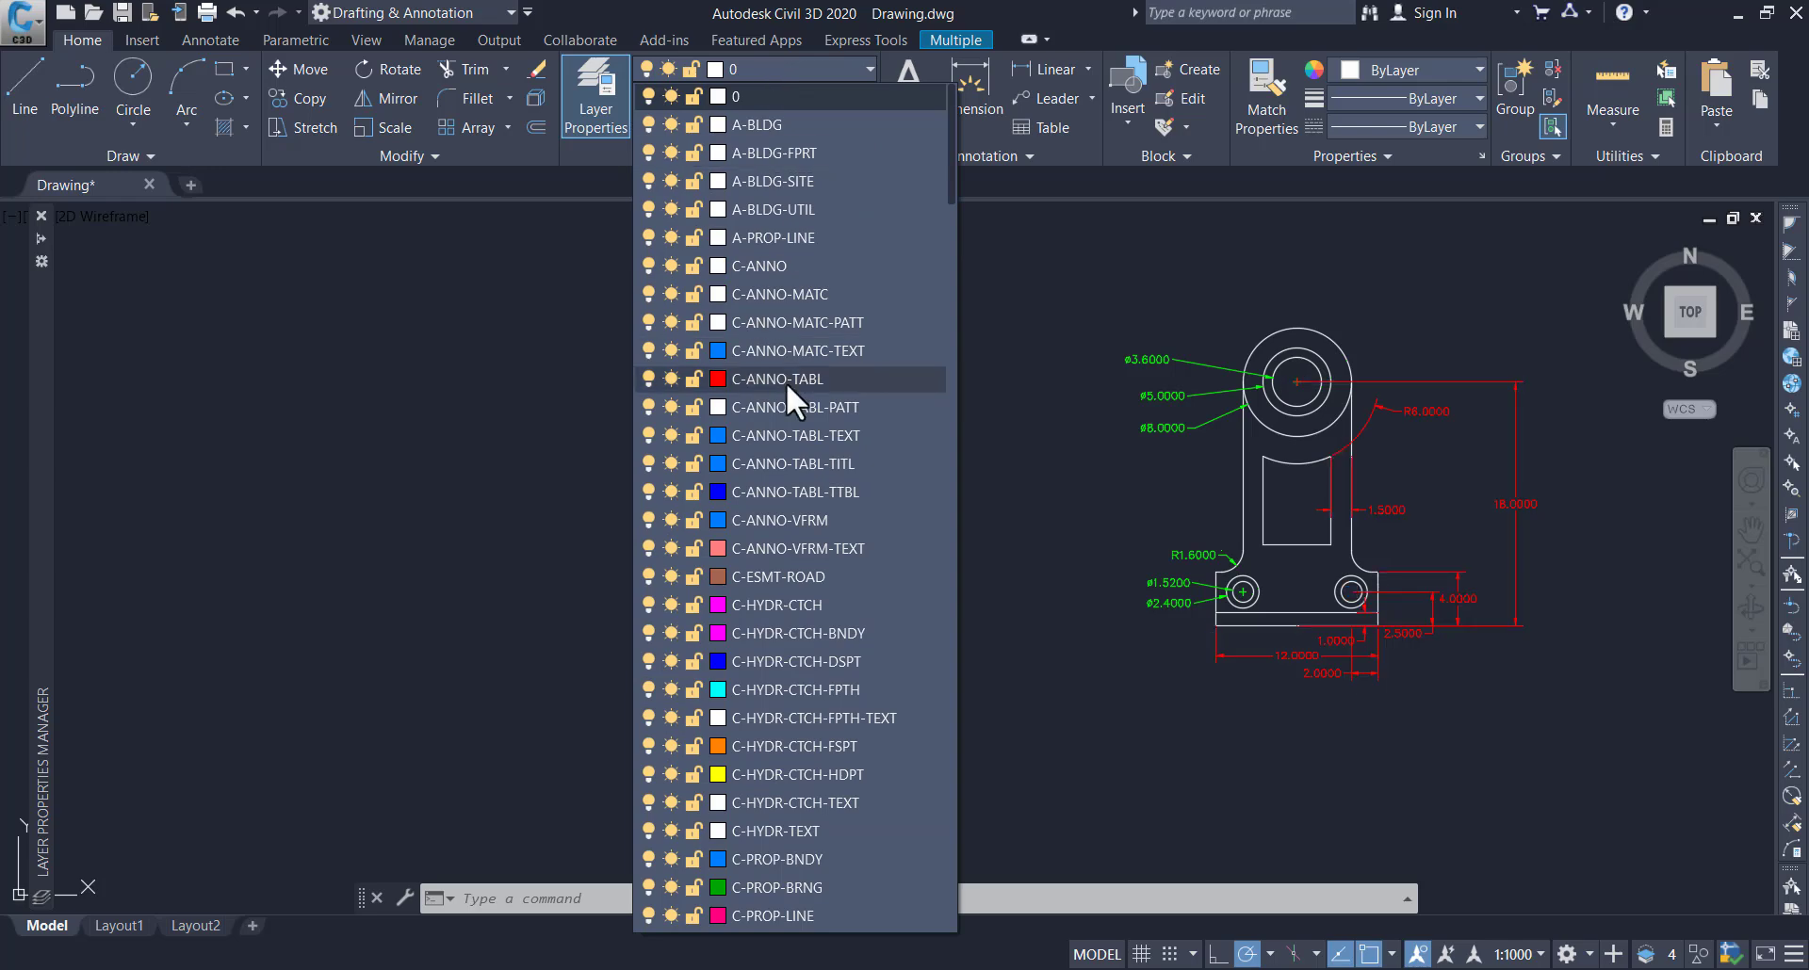
scroll(786, 382, down, 20)
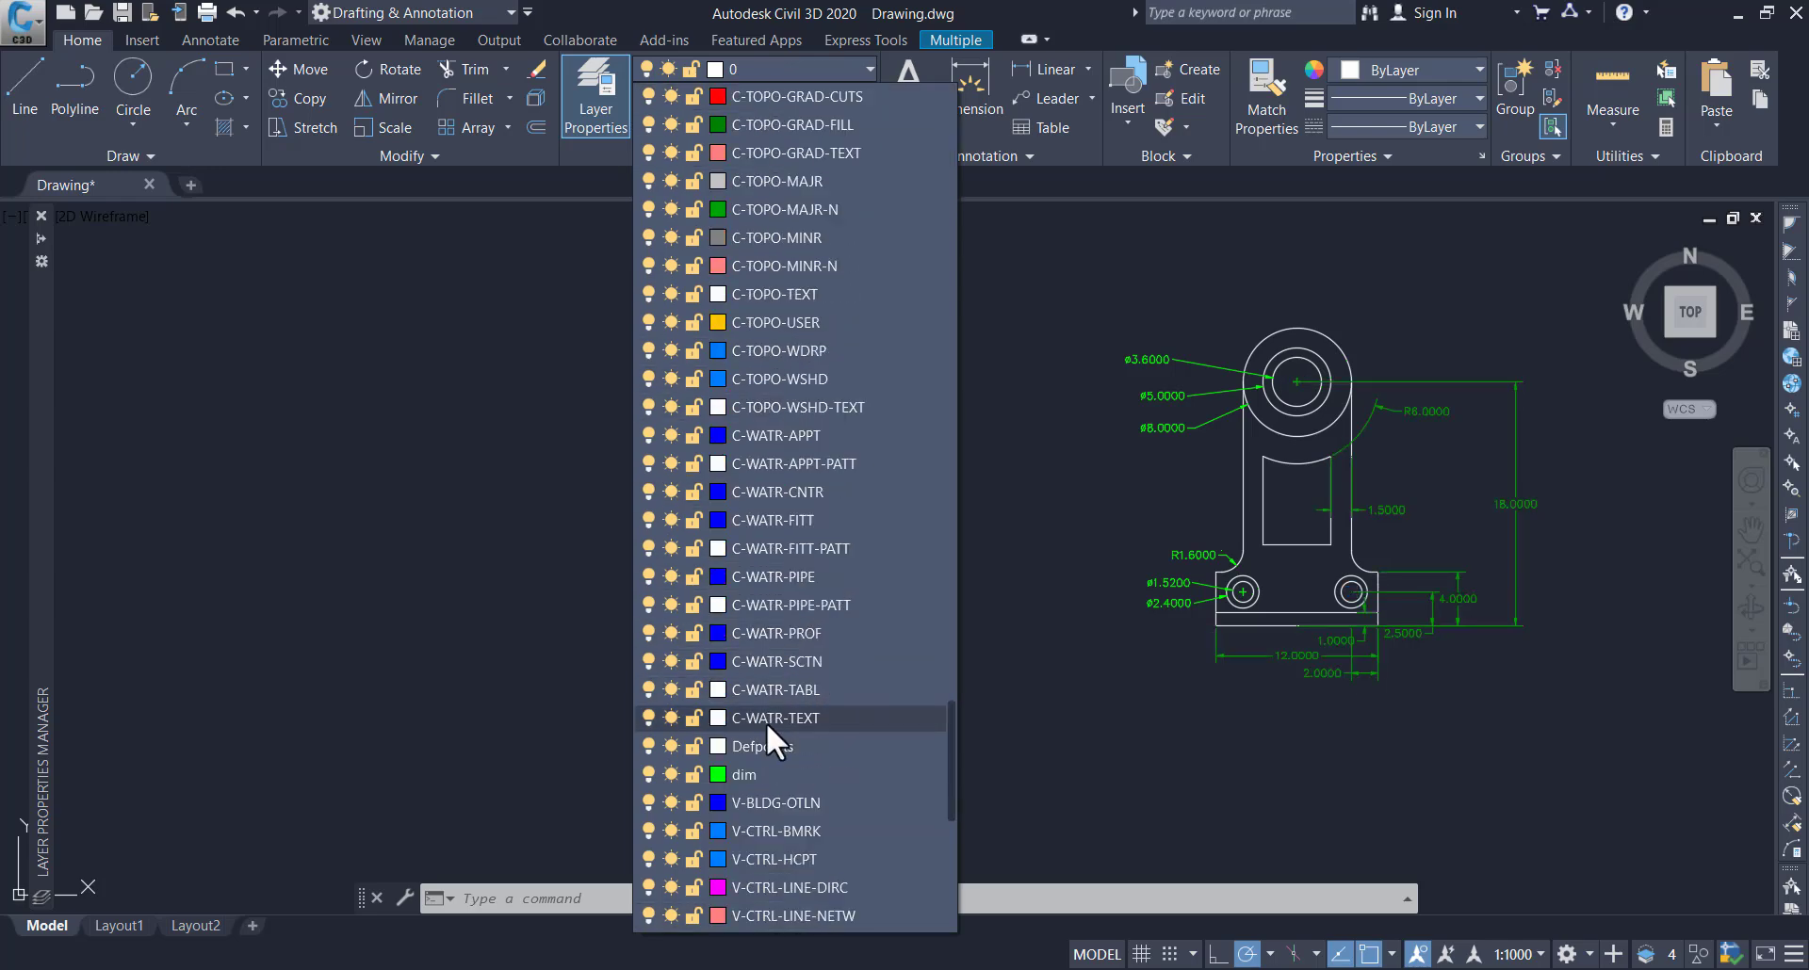
click(748, 777)
key(Escape)
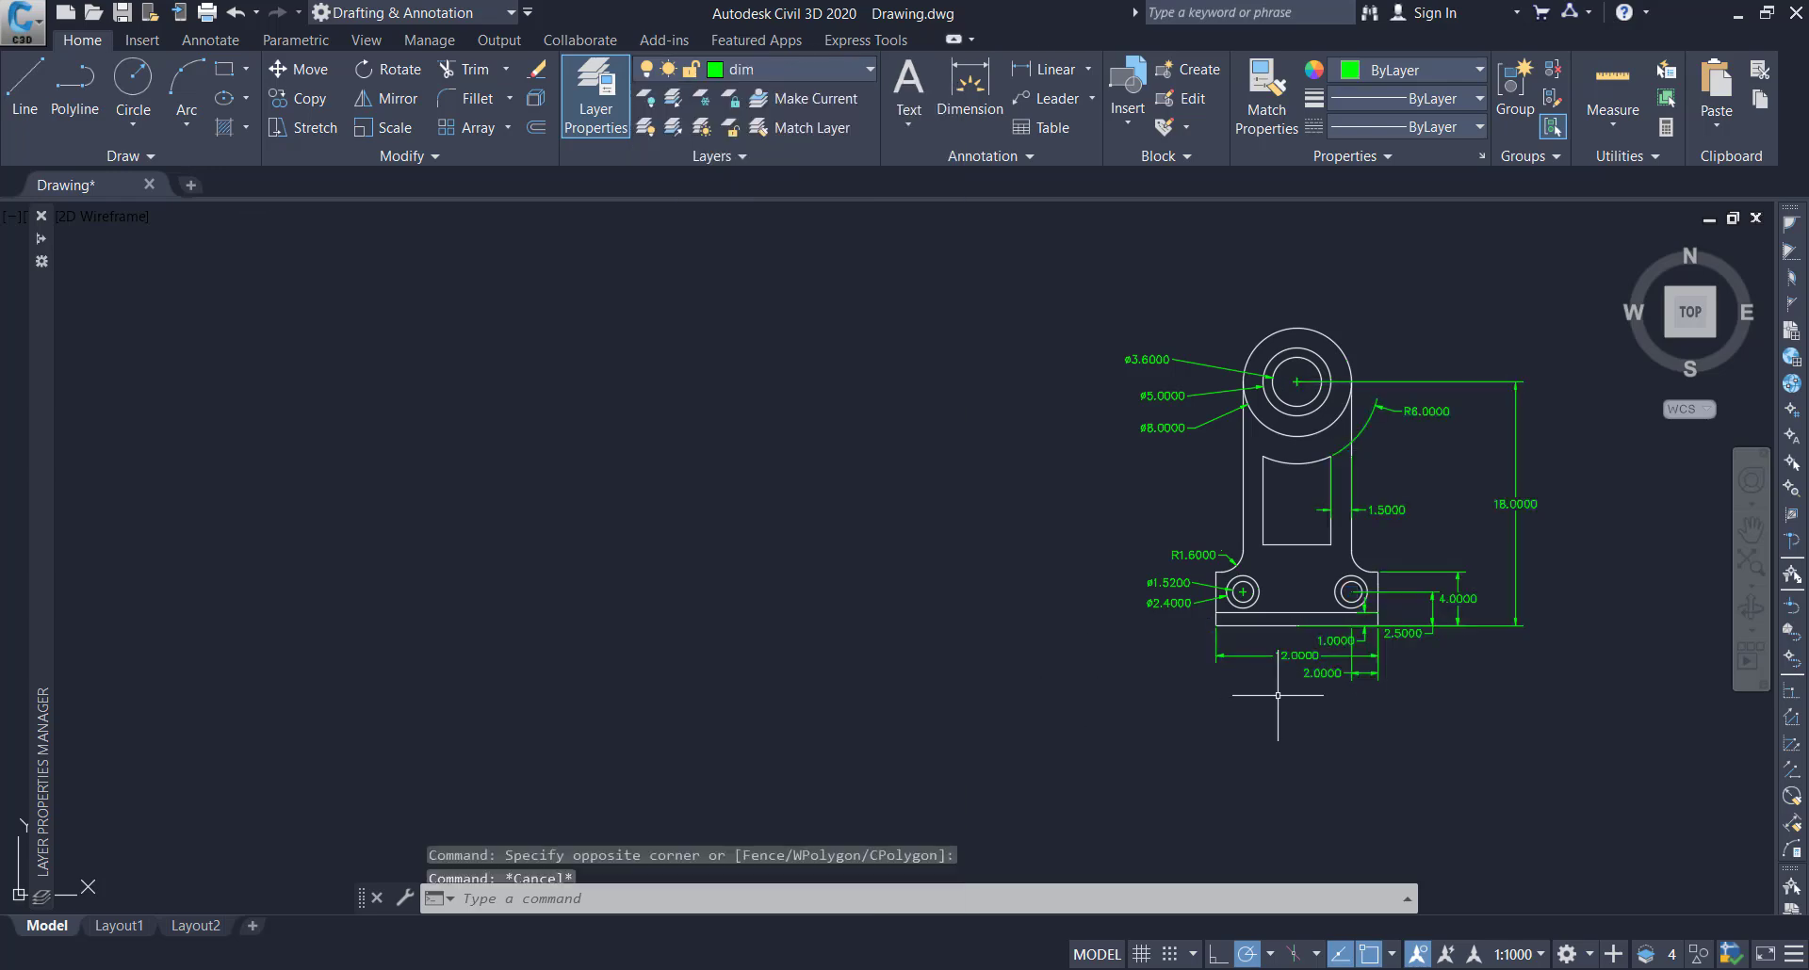
Turn the dim layer off, including as the current layer, to view the bare bracket geometry, and turn it back on
scroll(1293, 341, up, 2)
scroll(1253, 396, down, 4)
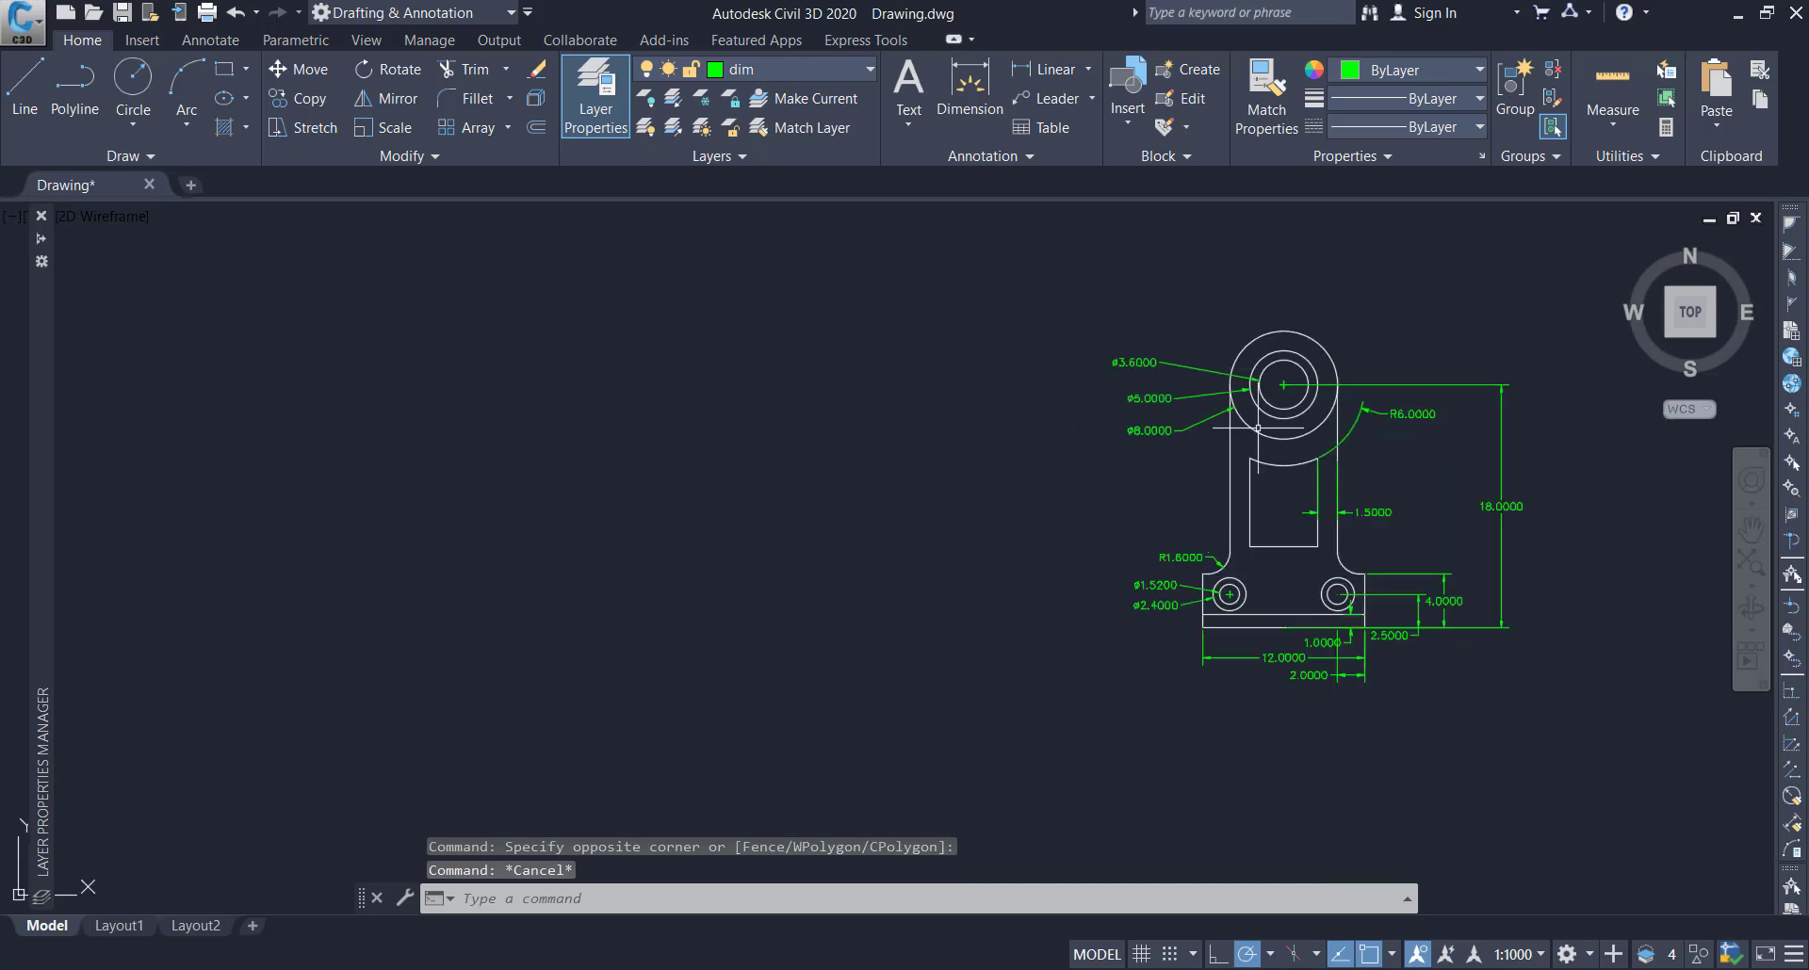
scroll(1434, 607, up, 3)
scroll(1434, 607, down, 2)
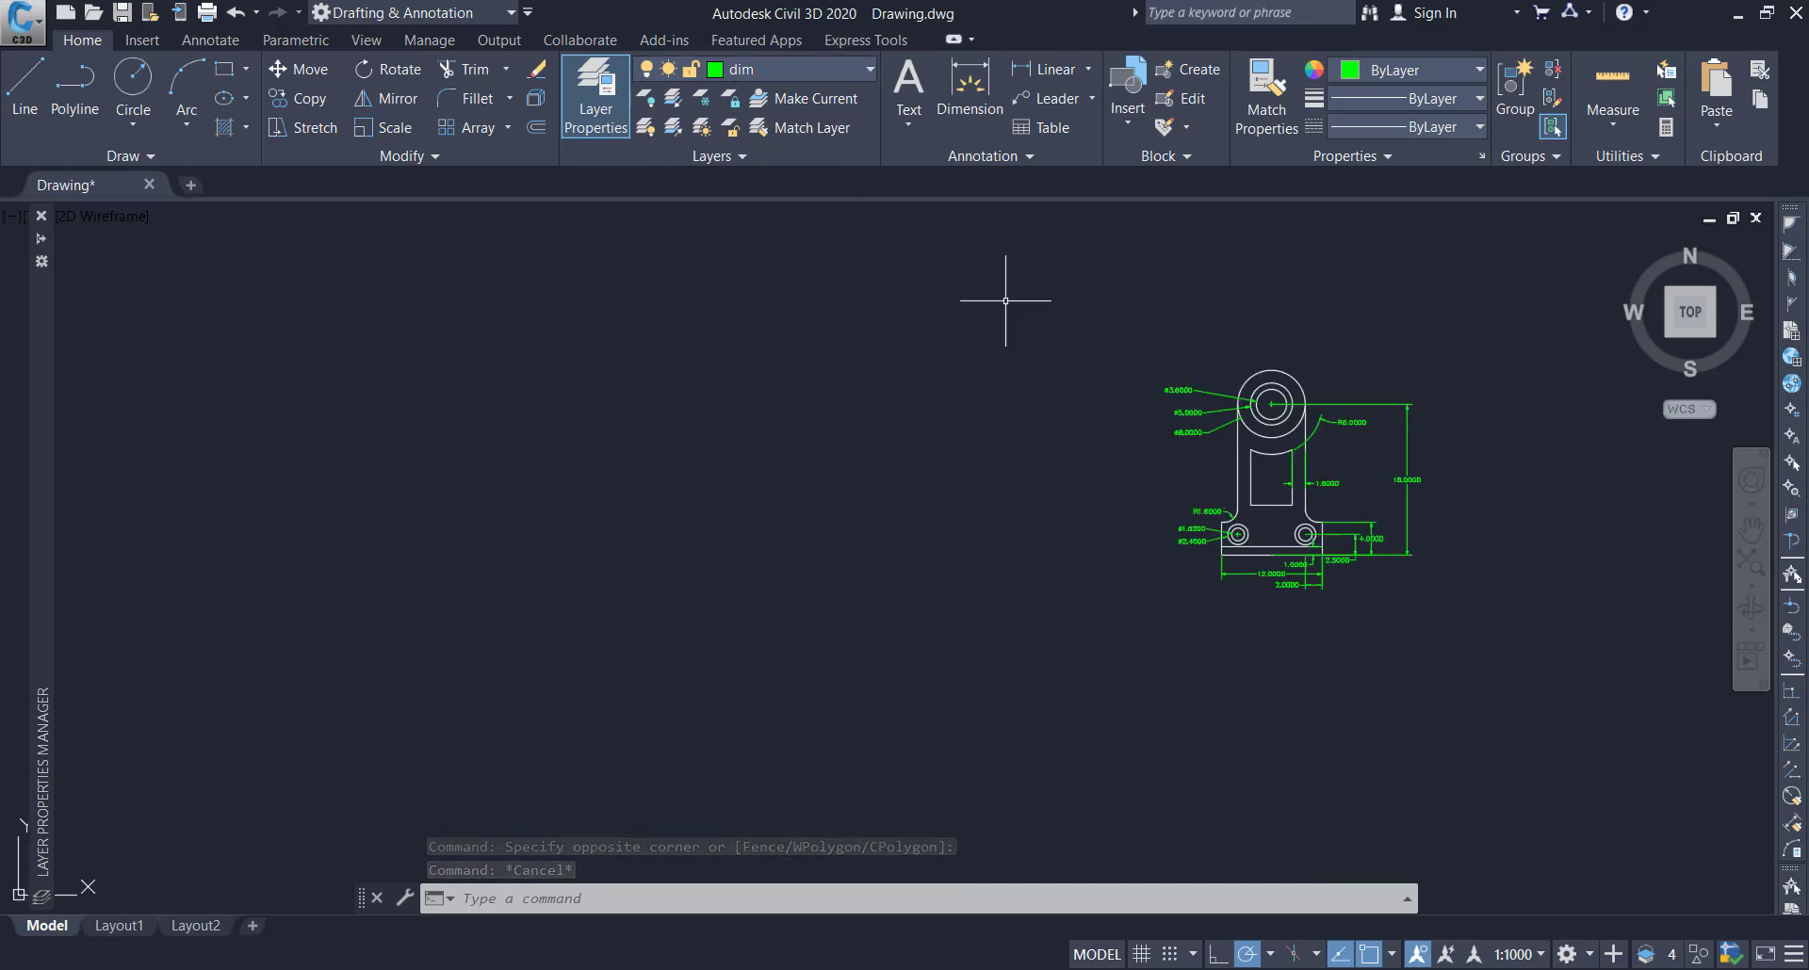
scroll(1358, 349, up, 2)
mouse_move(1360, 341)
middle_down()
mouse_move(1282, 369)
mouse_move(1113, 376)
middle_up()
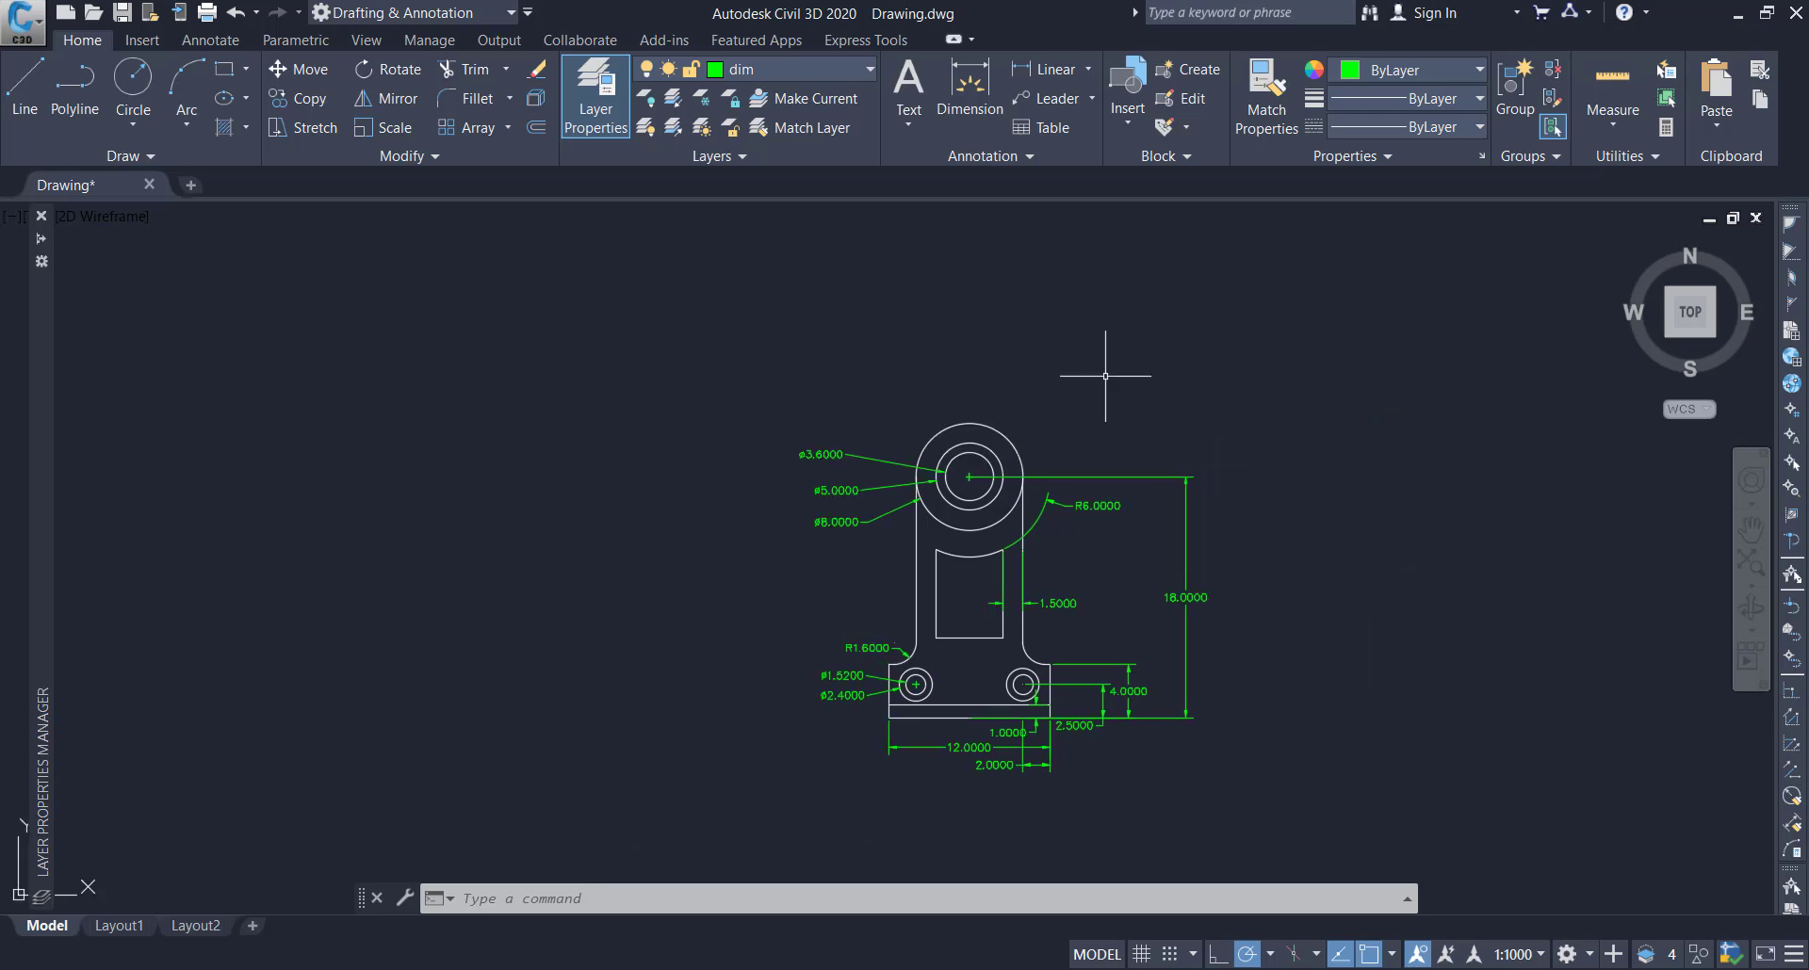
click(850, 64)
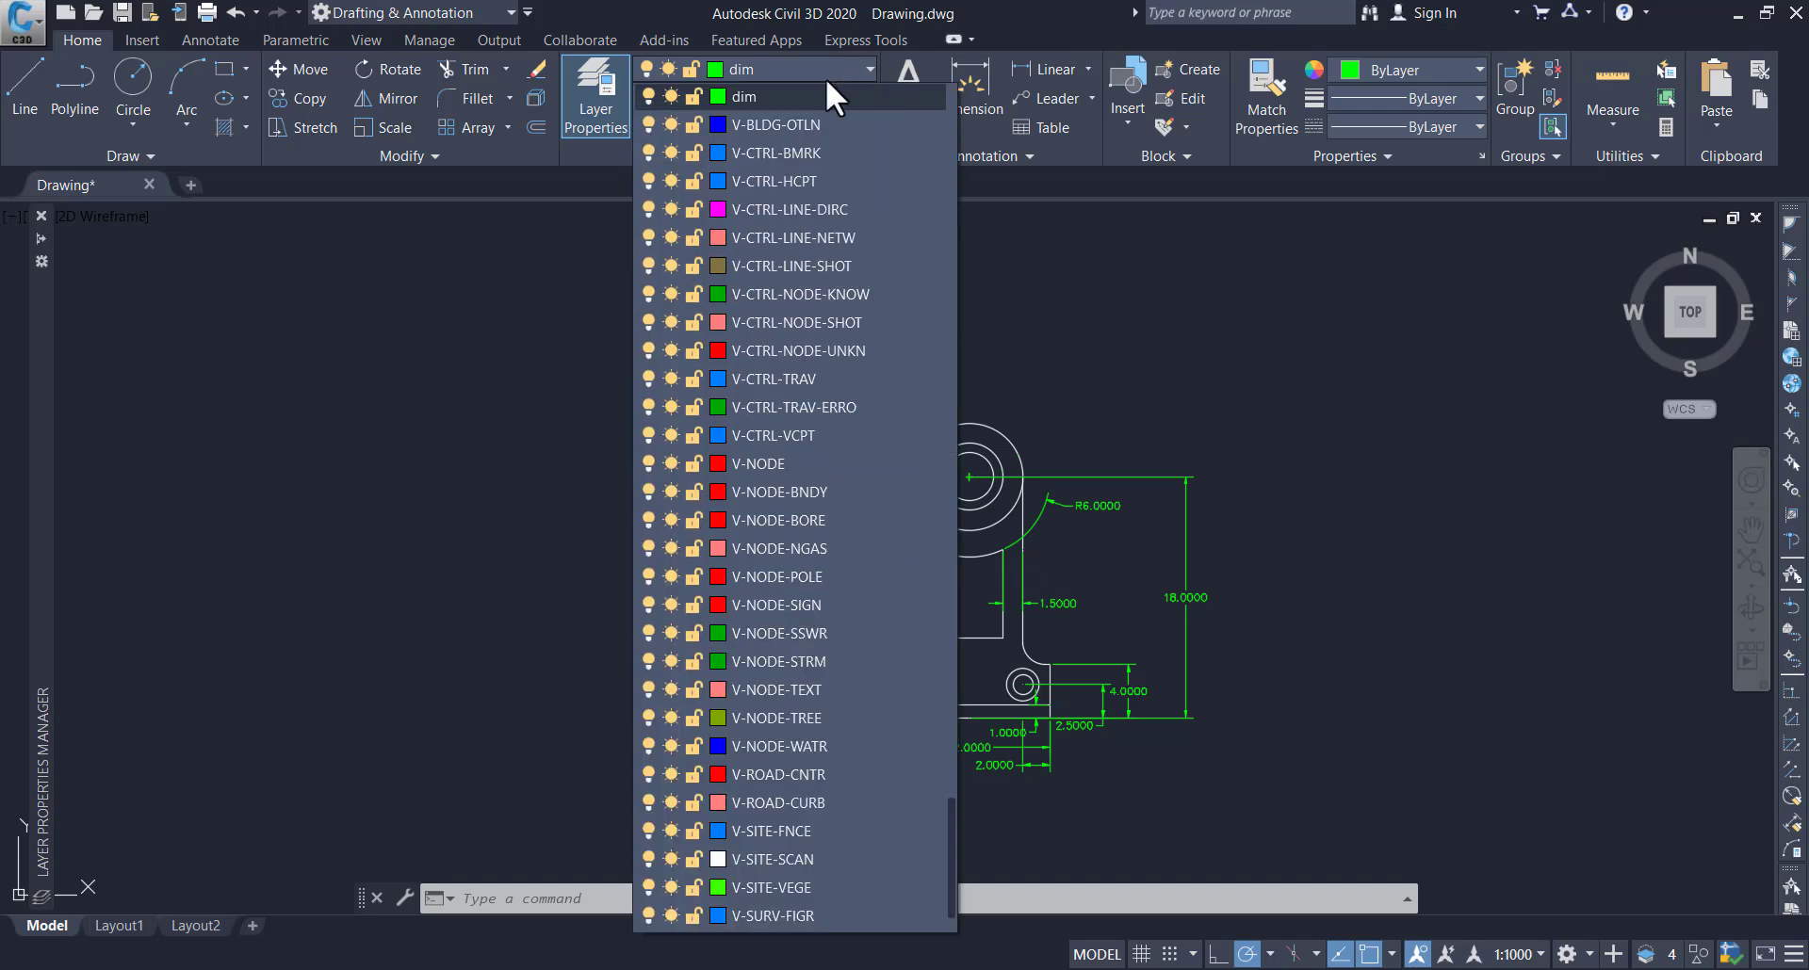
click(648, 94)
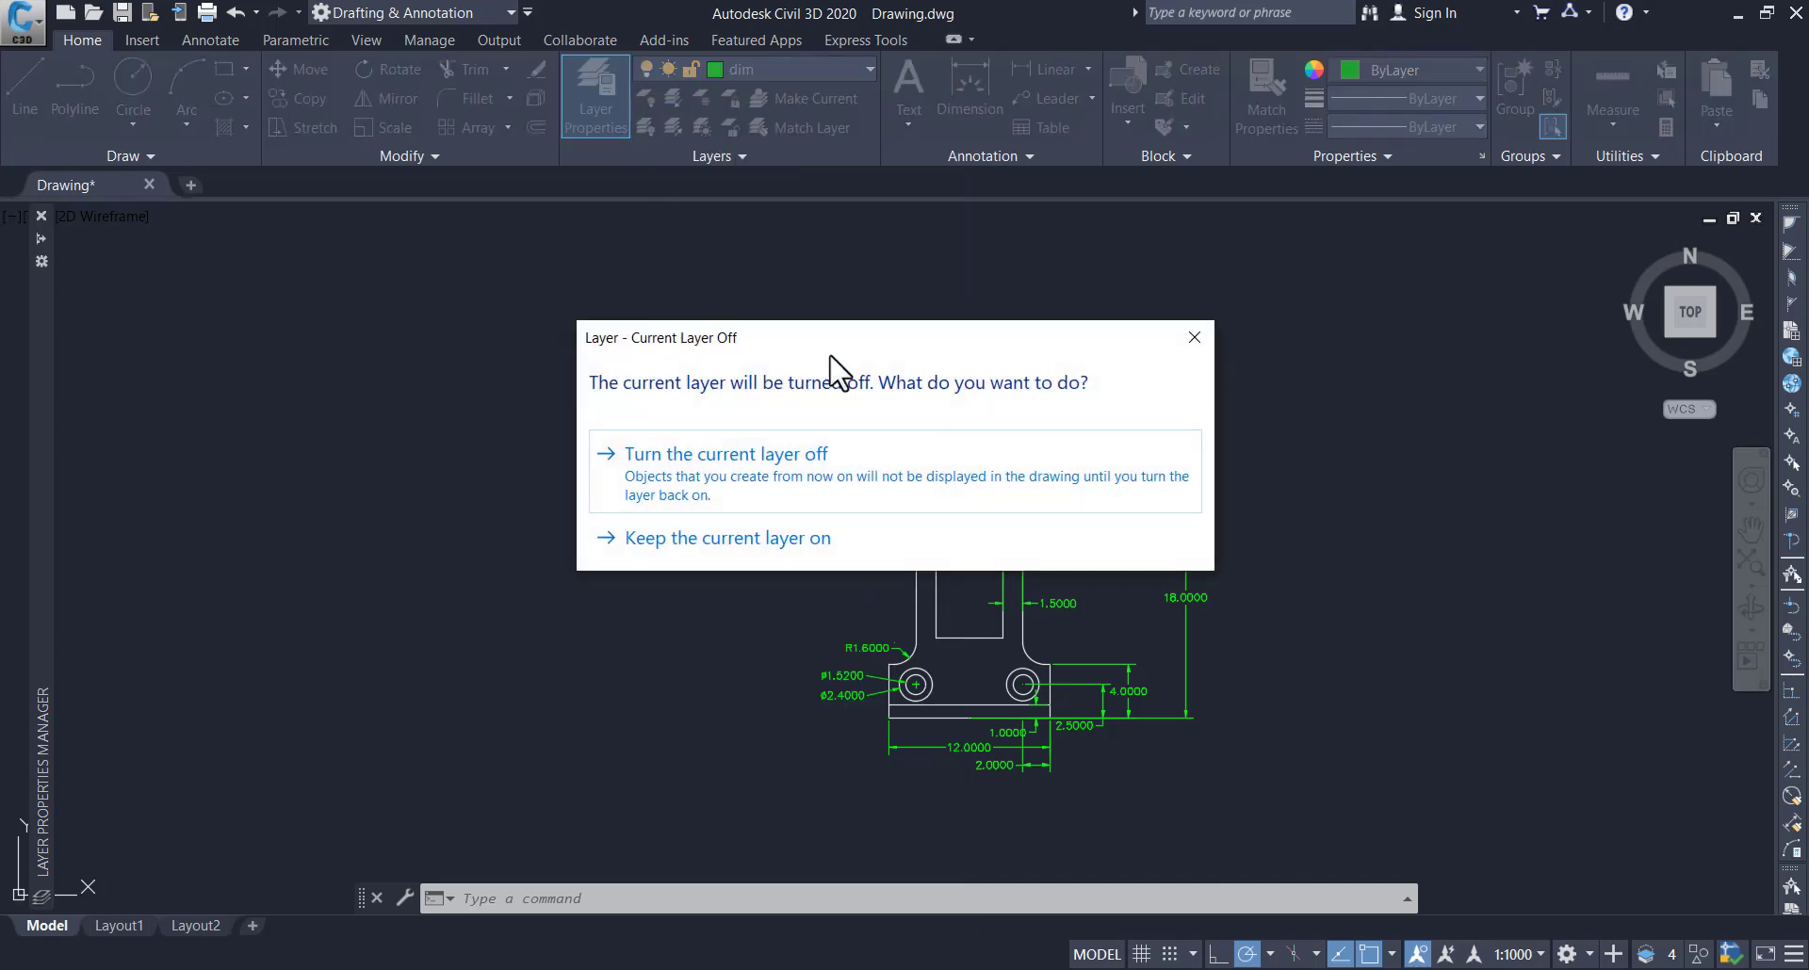
click(754, 486)
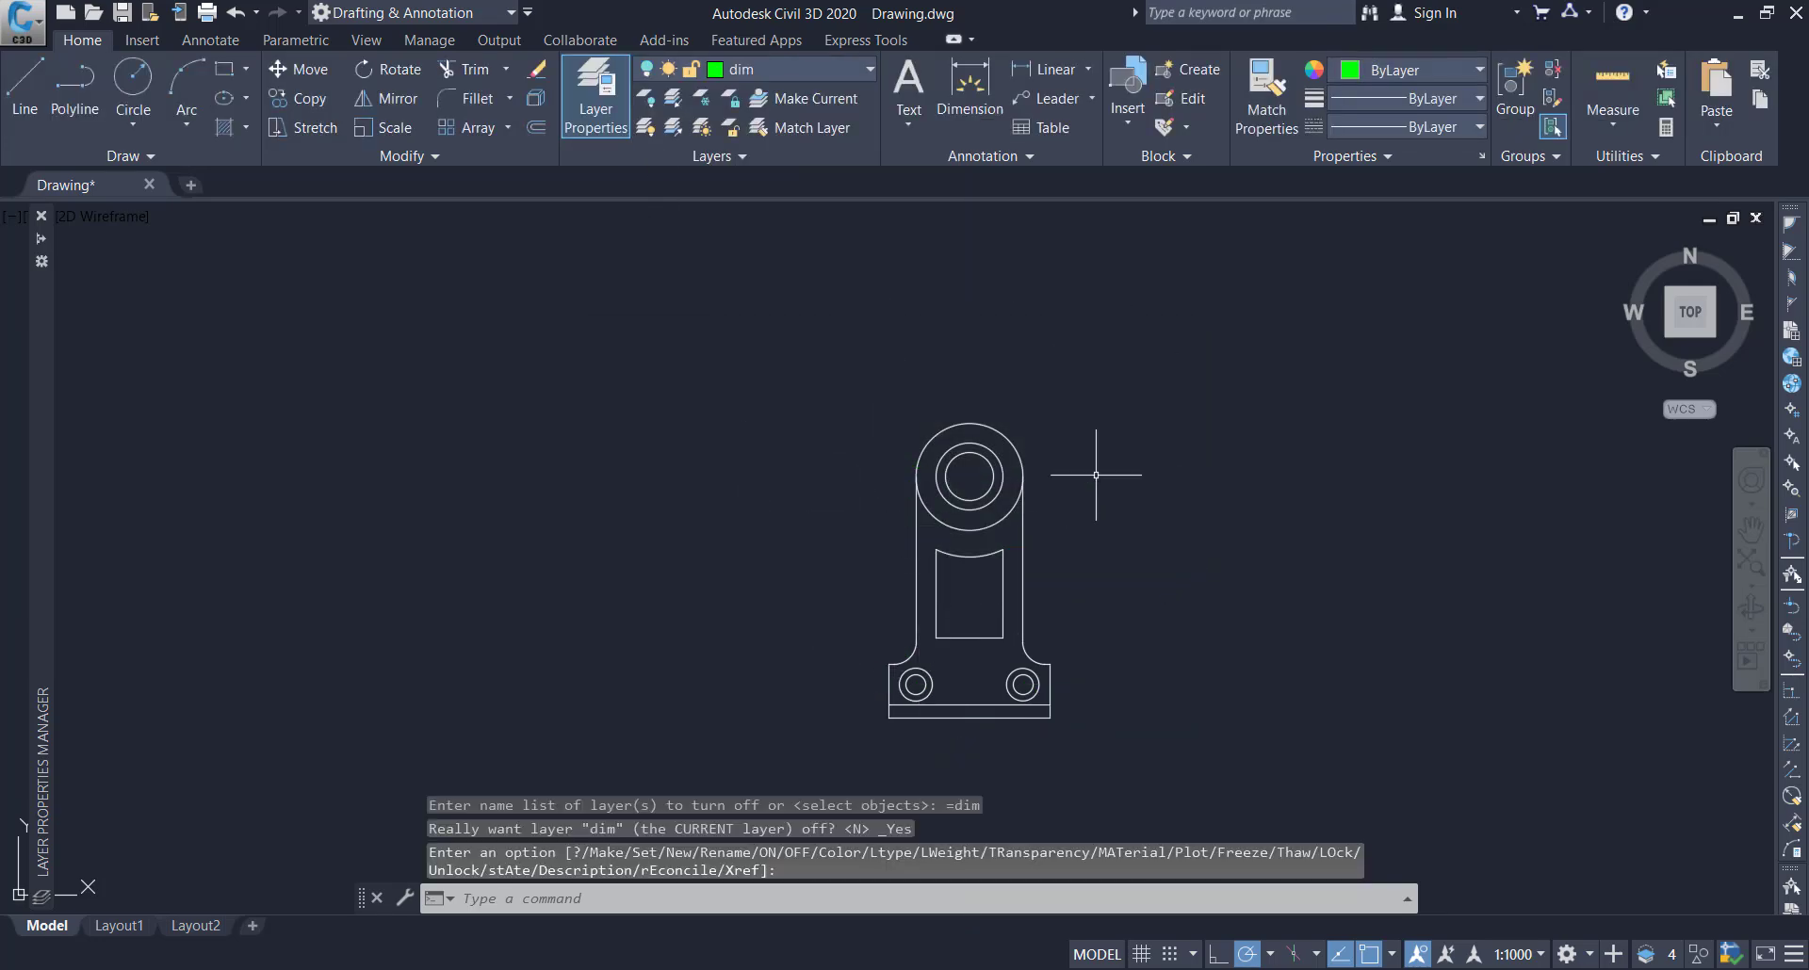
scroll(953, 565, up, 2)
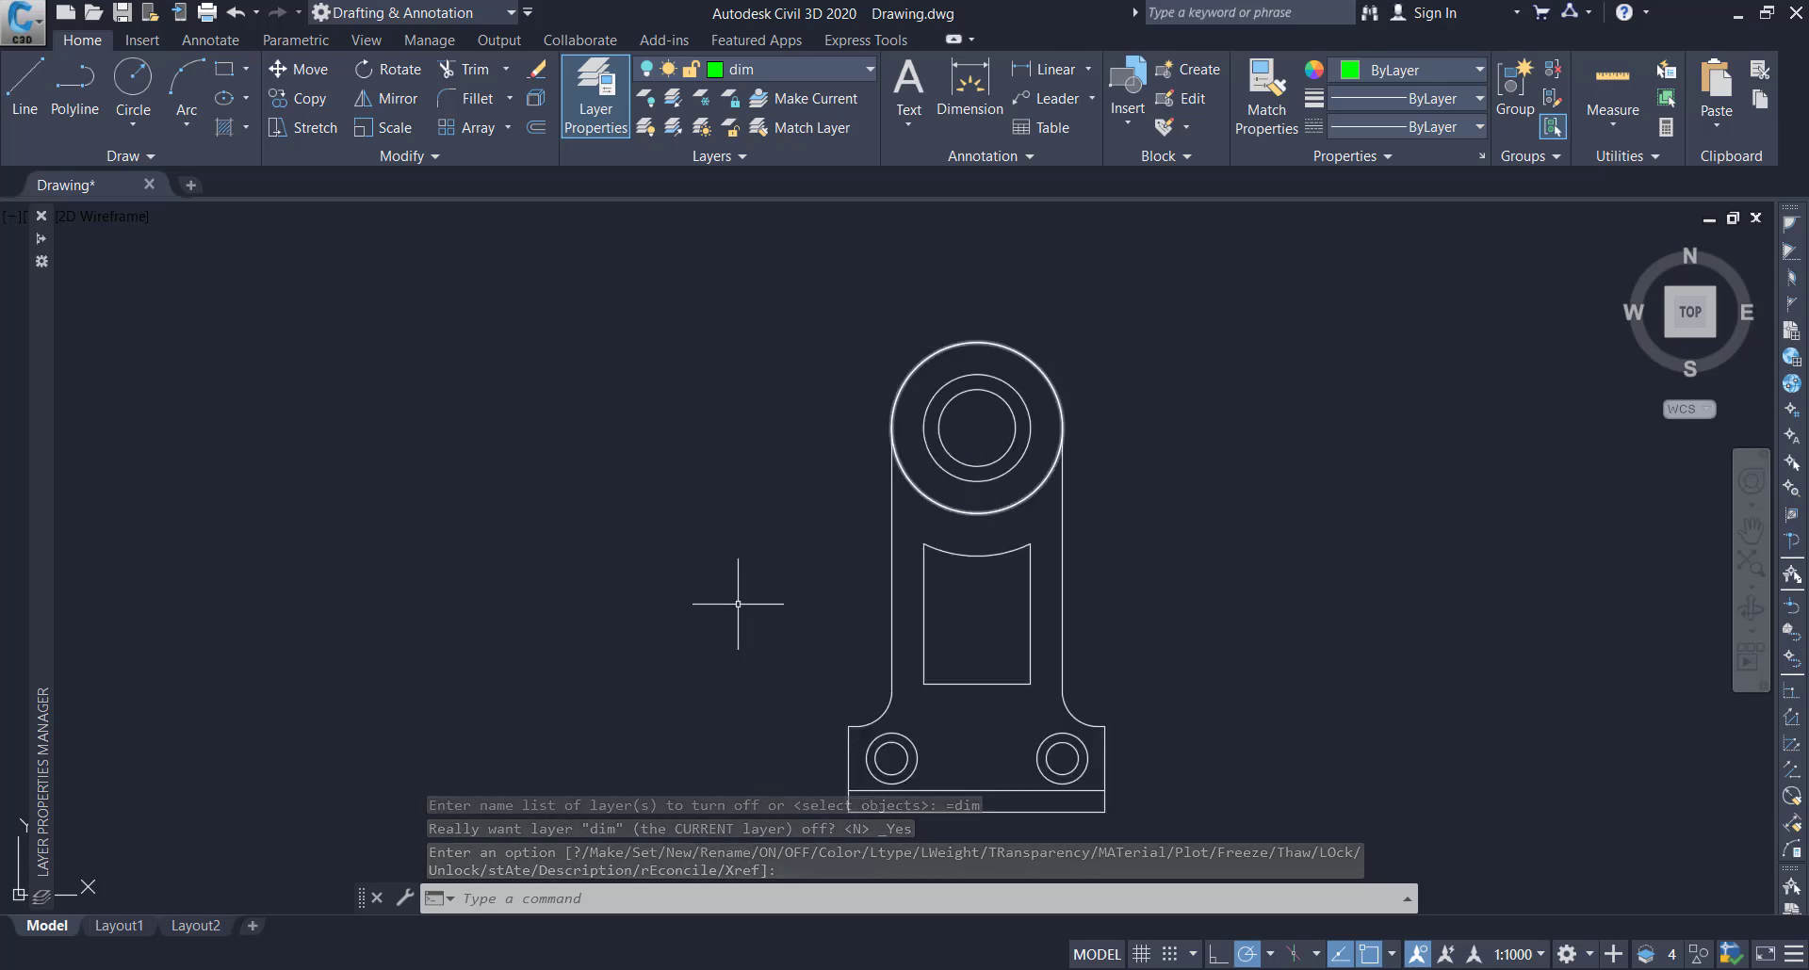
click(804, 73)
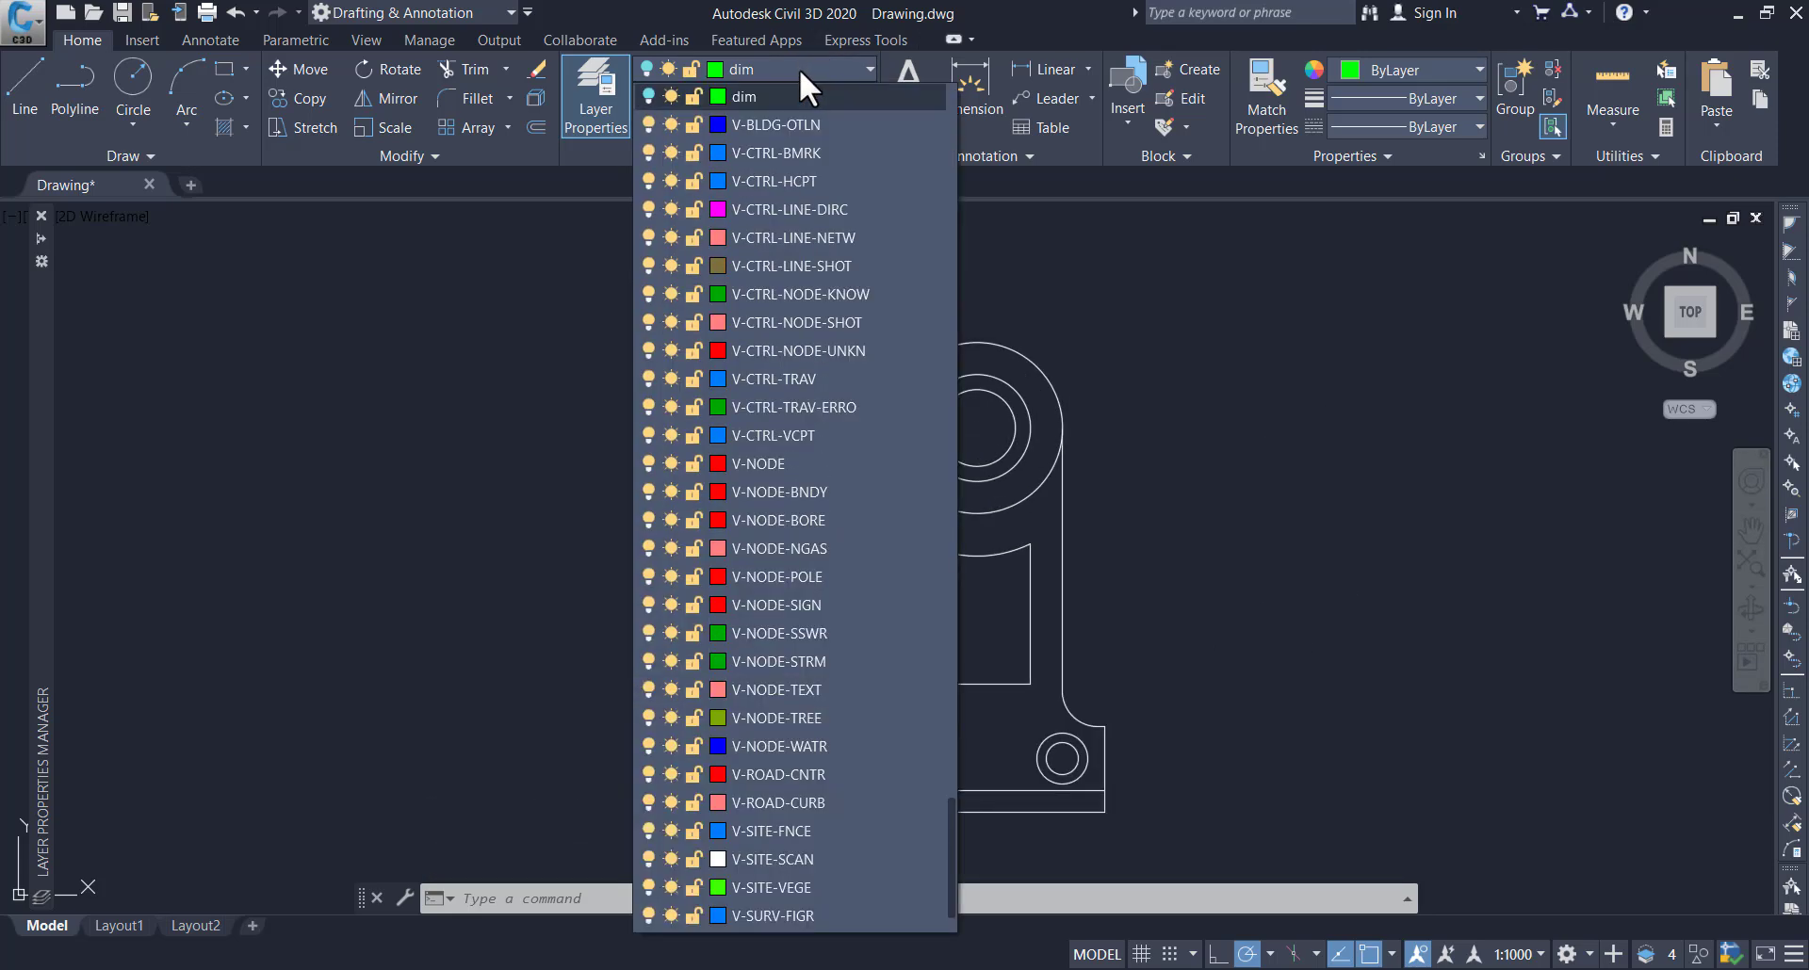
click(646, 95)
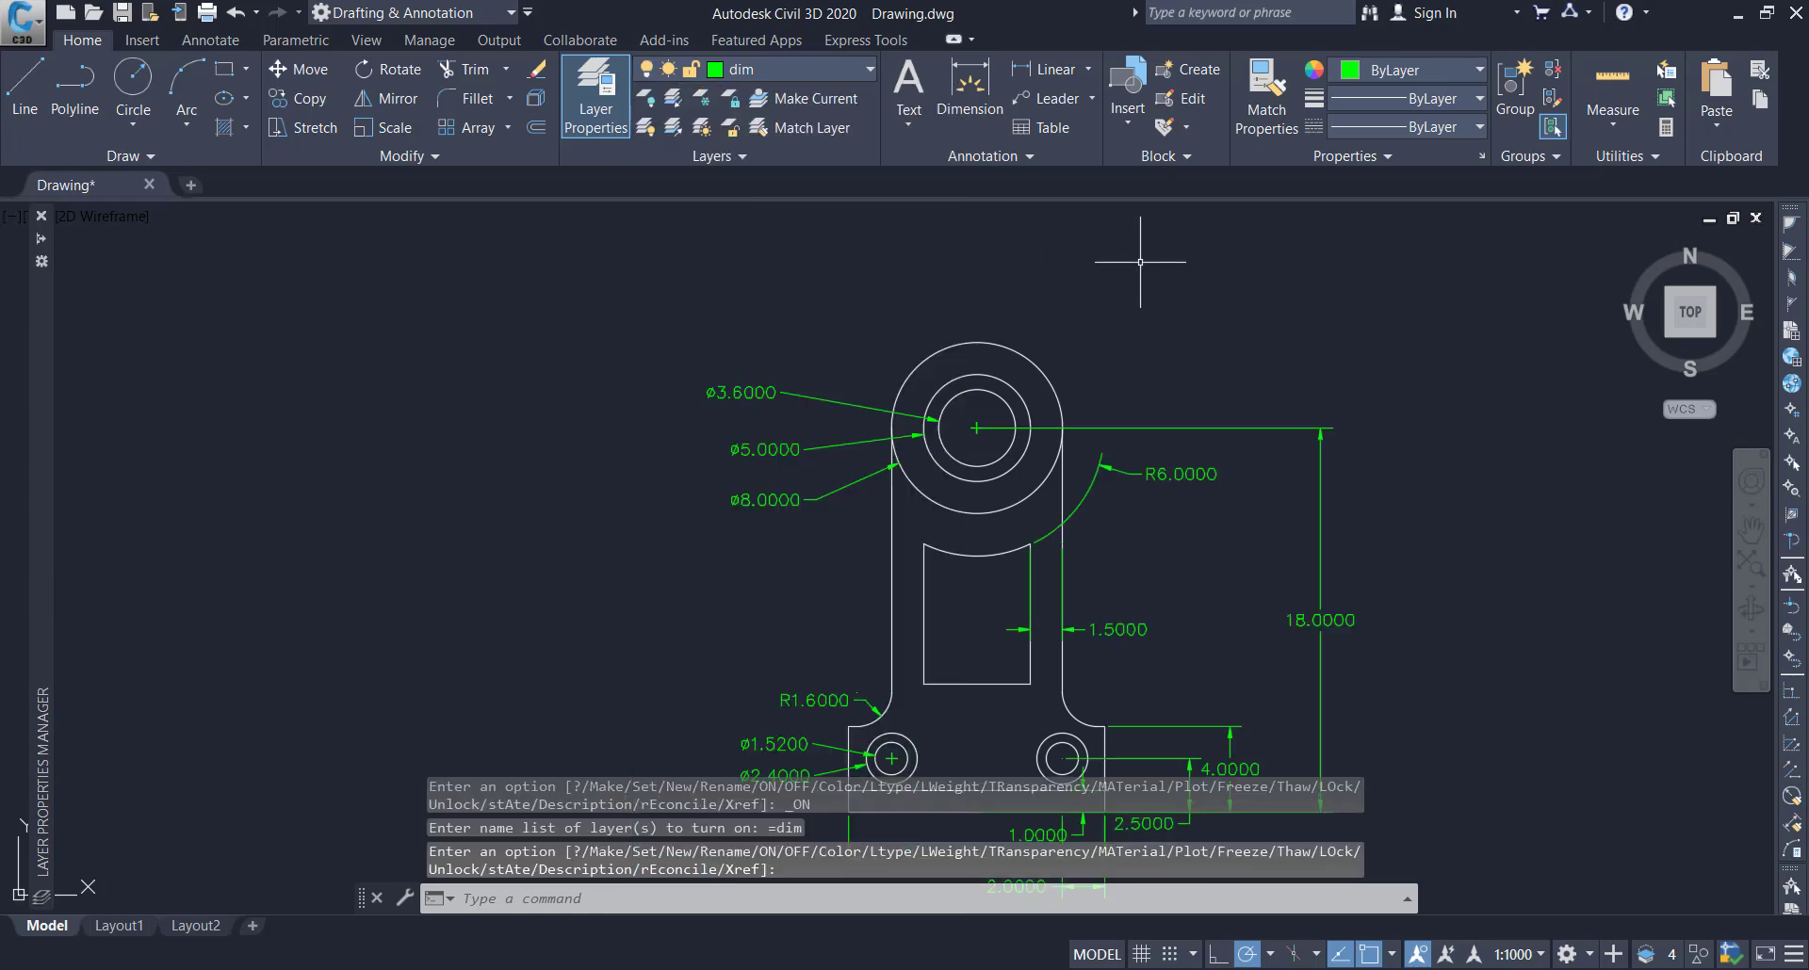
Set up a plot of the drawing with the DWG To PDF.pc3 plotter and ISO A4 (210.00 x 297.00 MM) paper
scroll(1158, 275, down, 7)
scroll(1171, 384, up, 5)
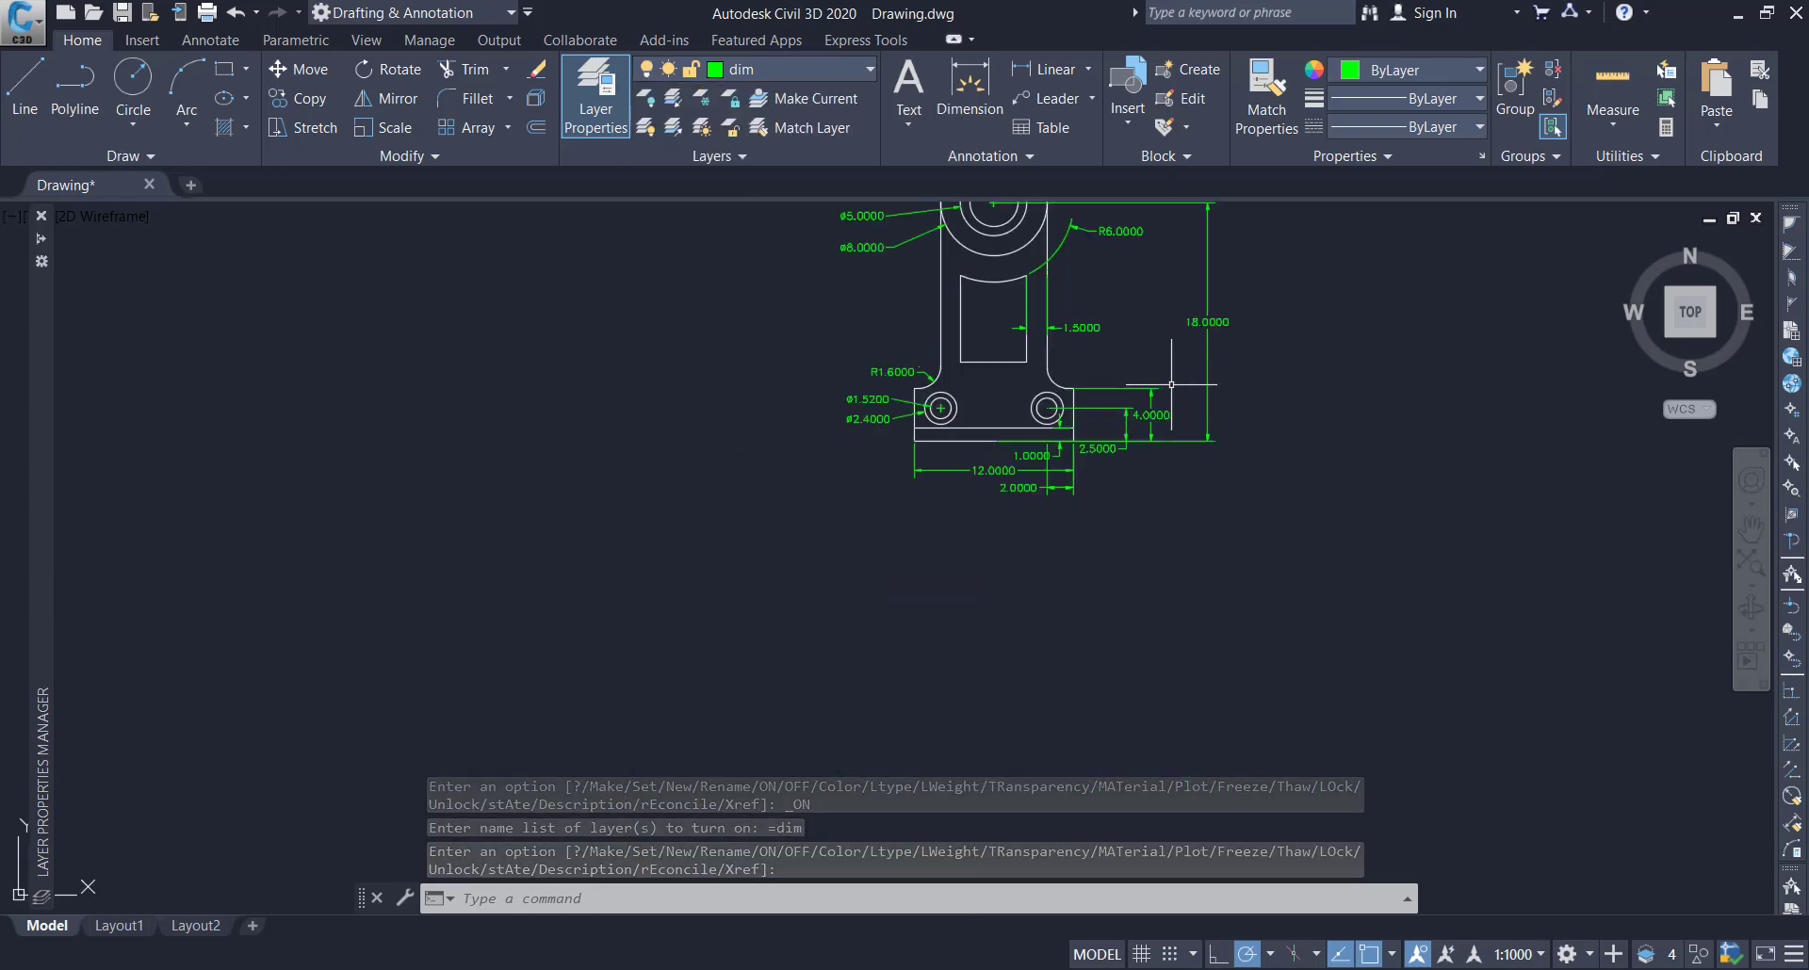
scroll(1033, 391, down, 2)
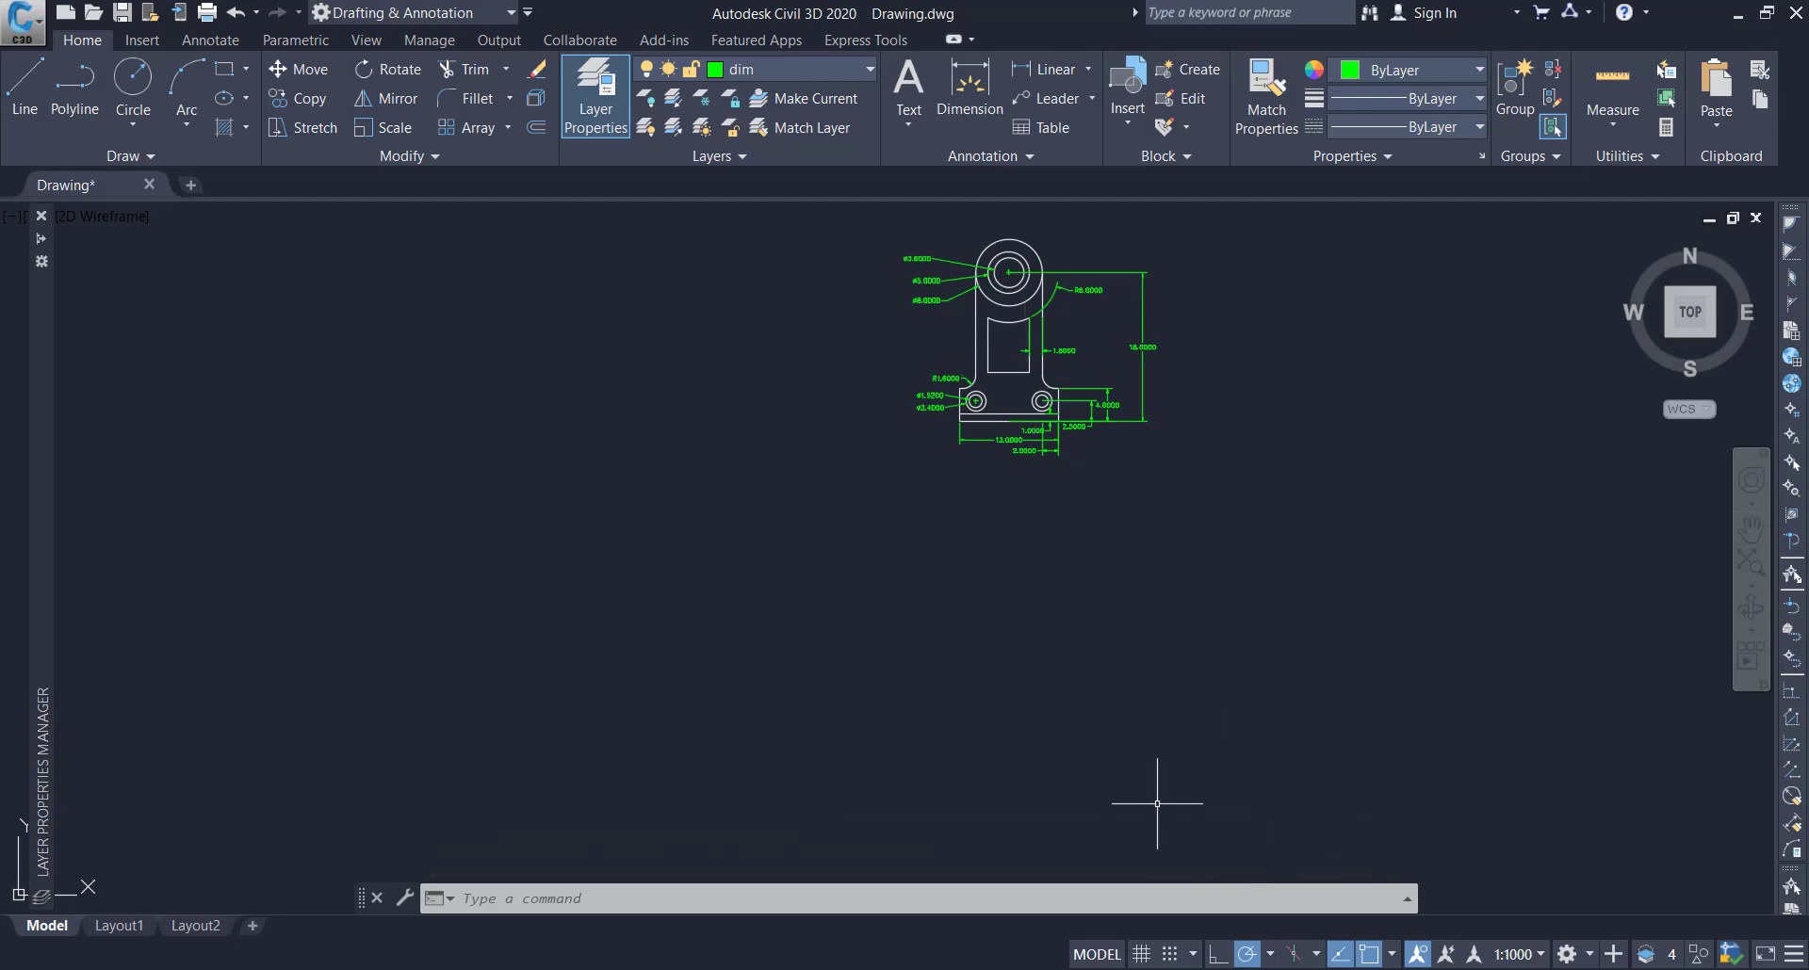
scroll(1032, 235, up, 3)
scroll(1032, 234, down, 3)
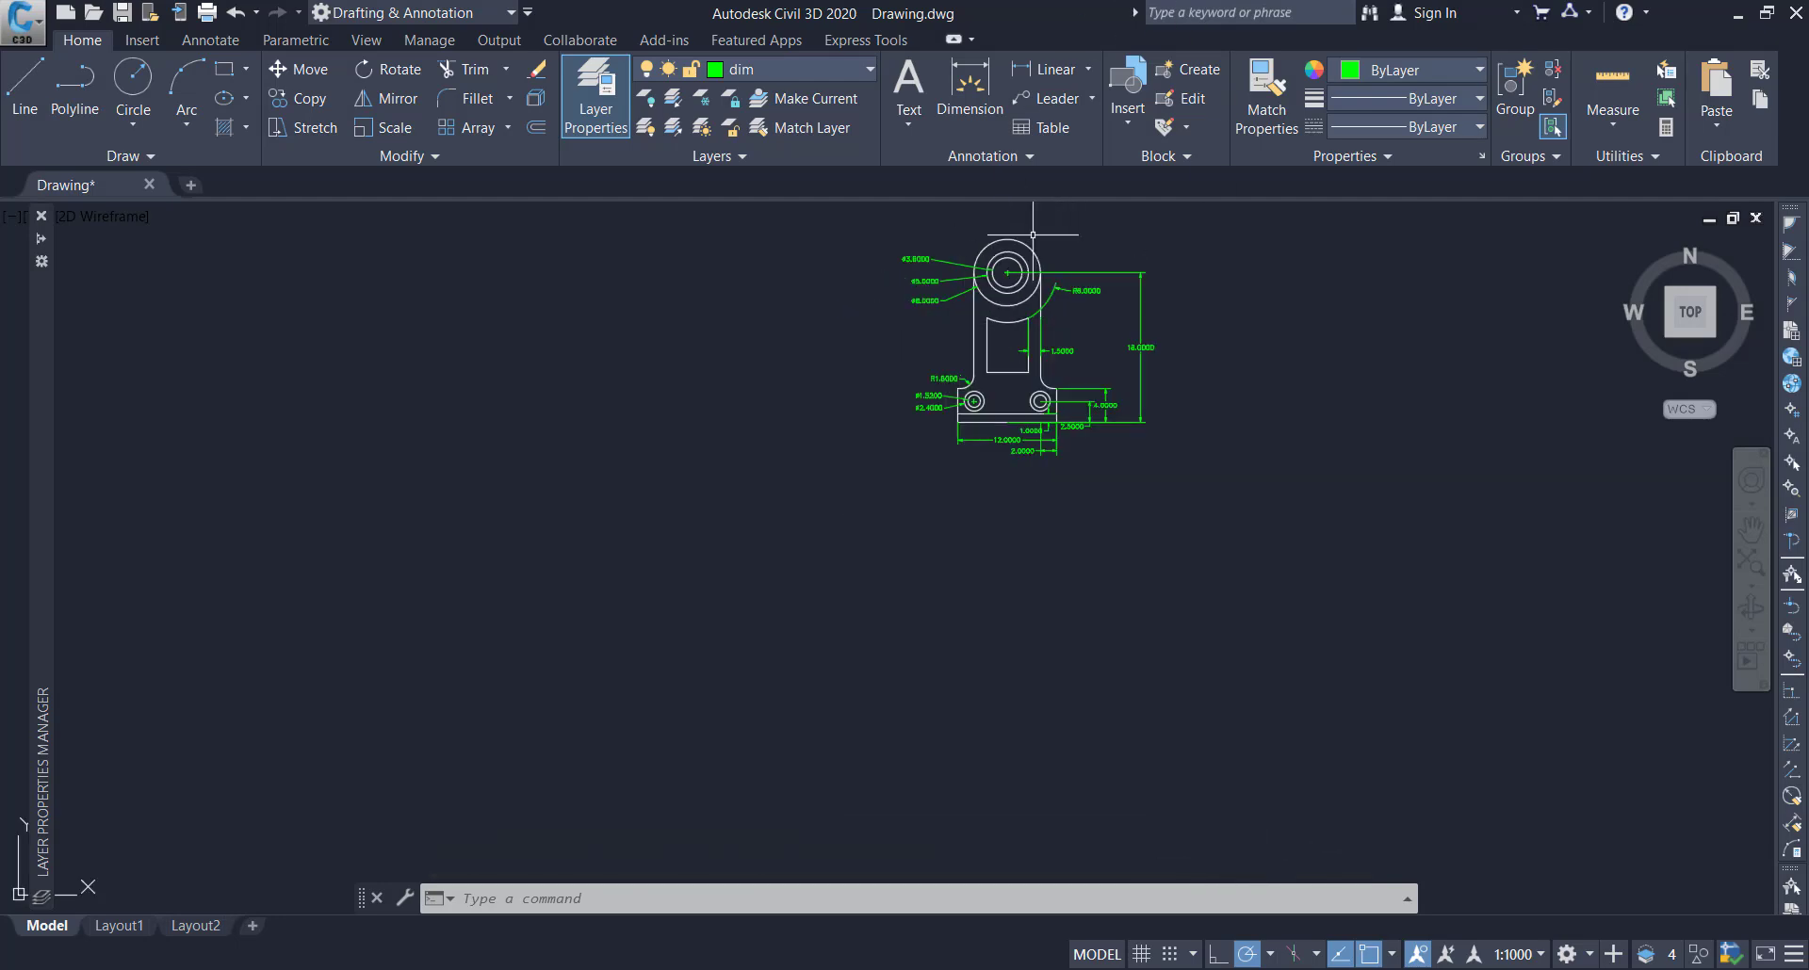
middle_drag(1027, 217, 1027, 275)
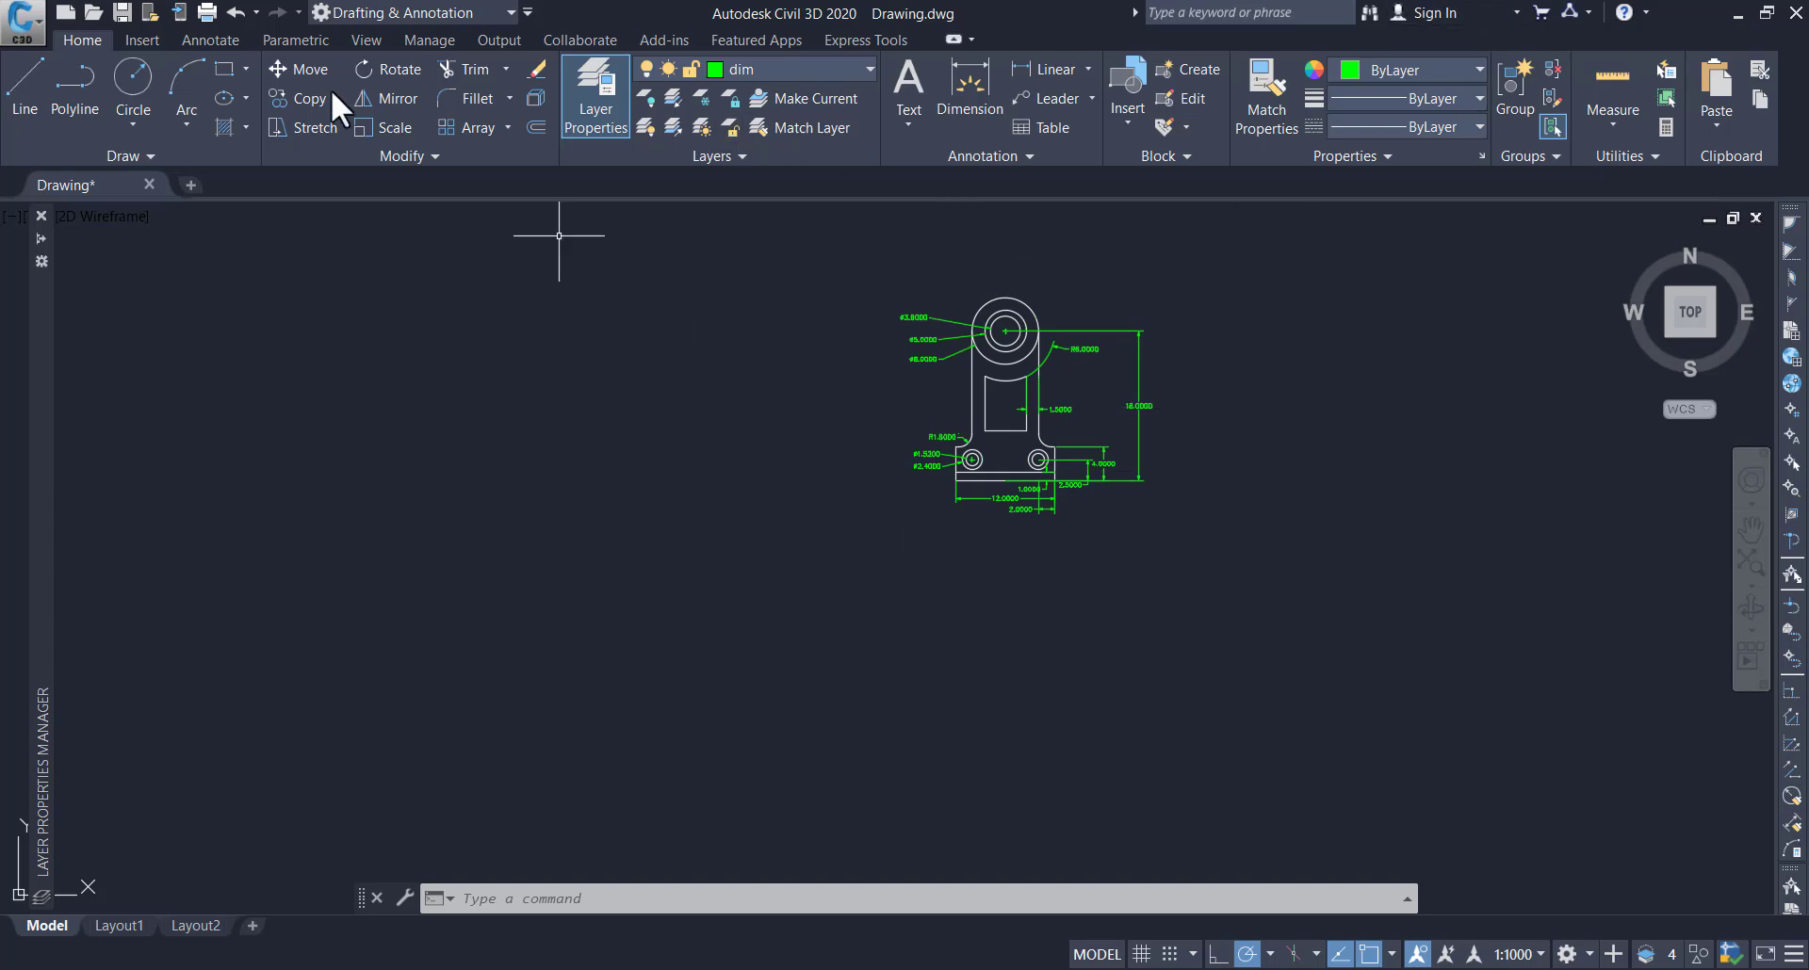
click(206, 12)
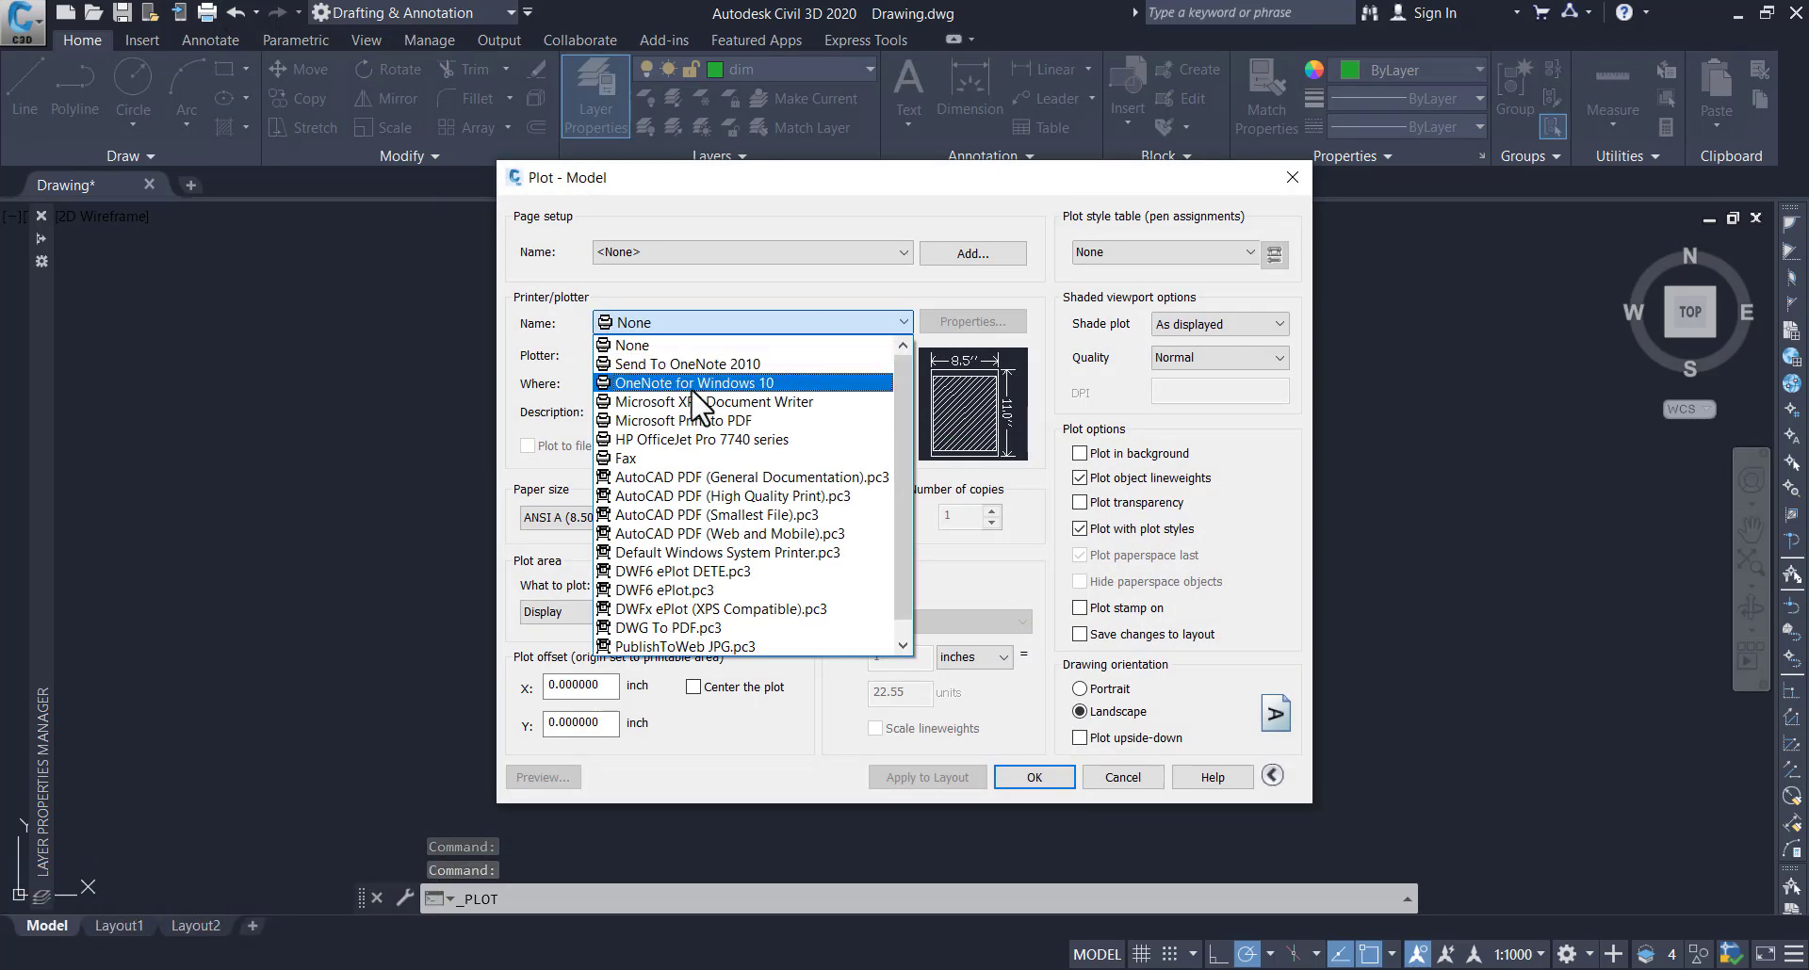
click(686, 627)
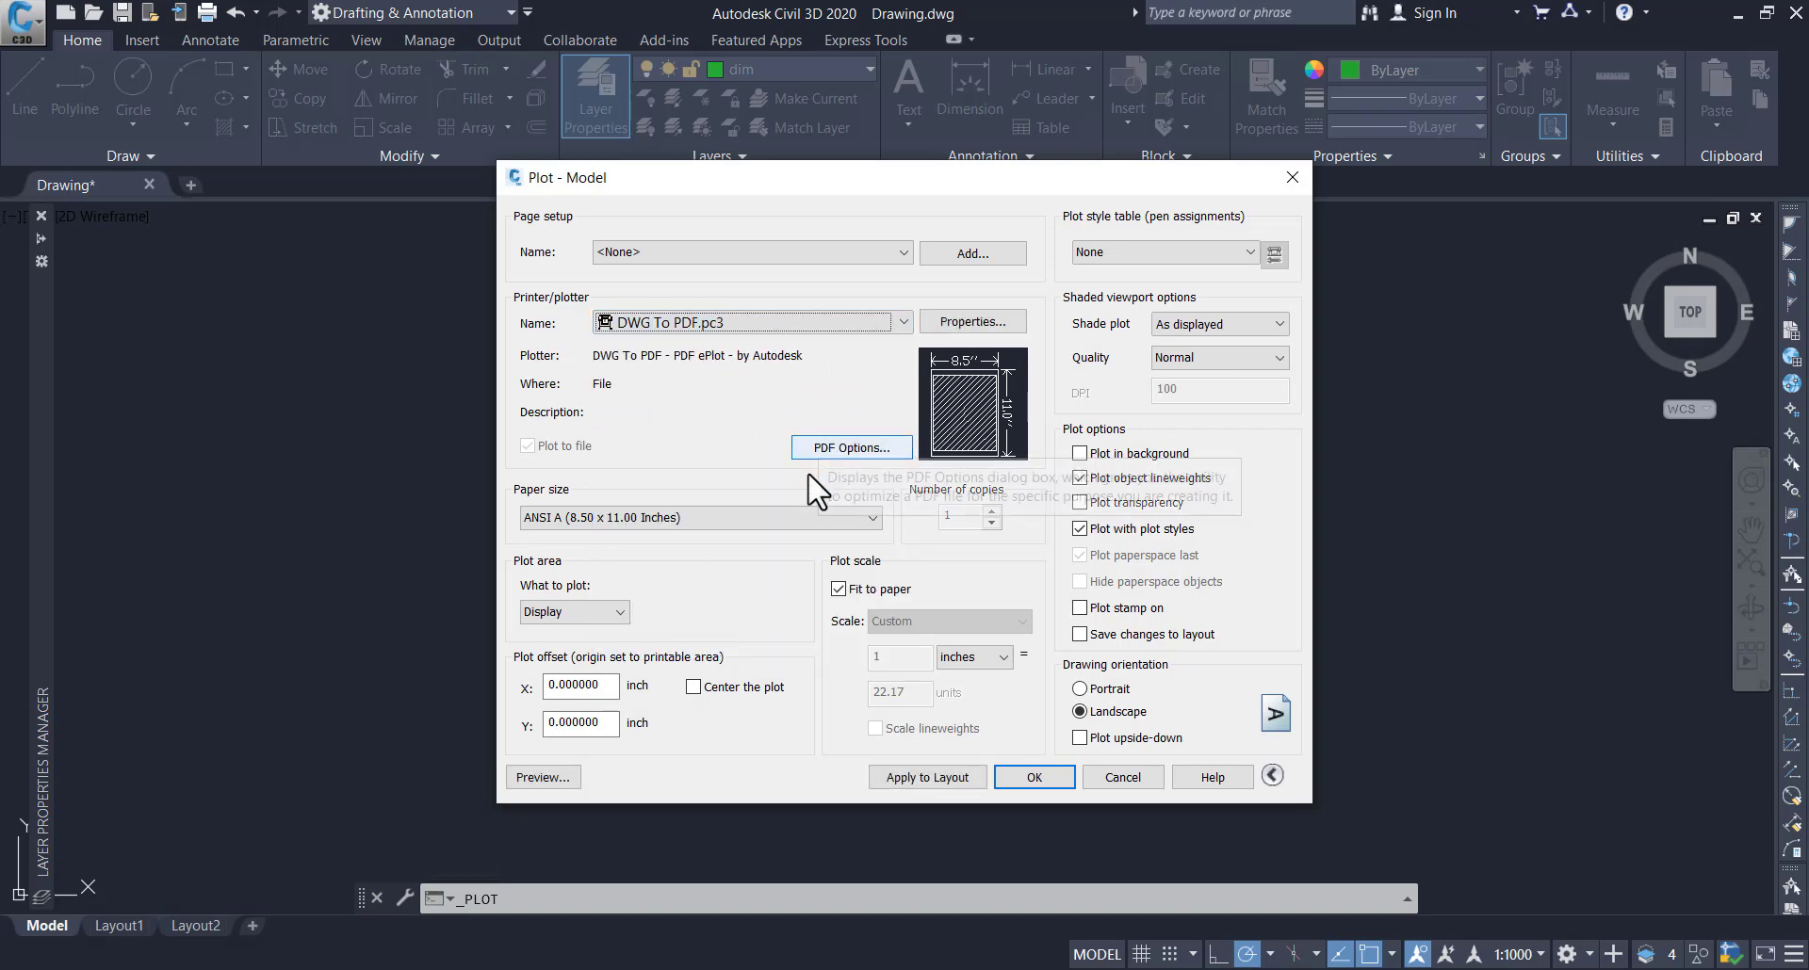
click(741, 520)
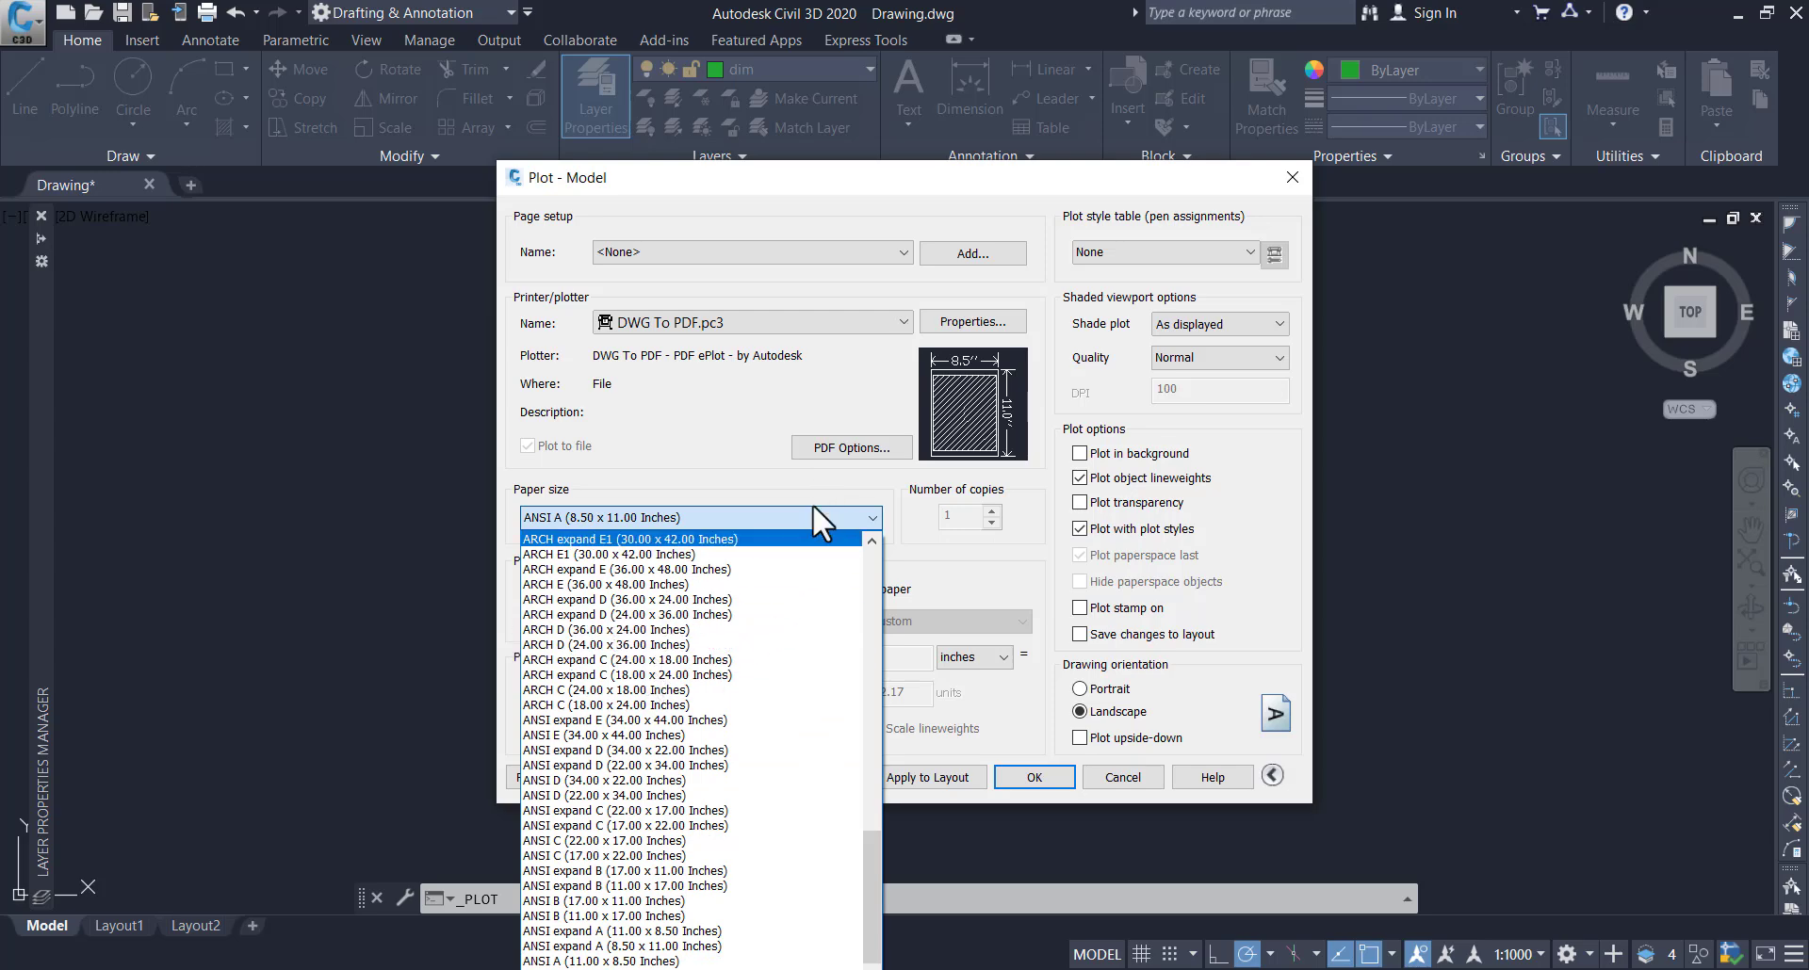
scroll(636, 637, up, 7)
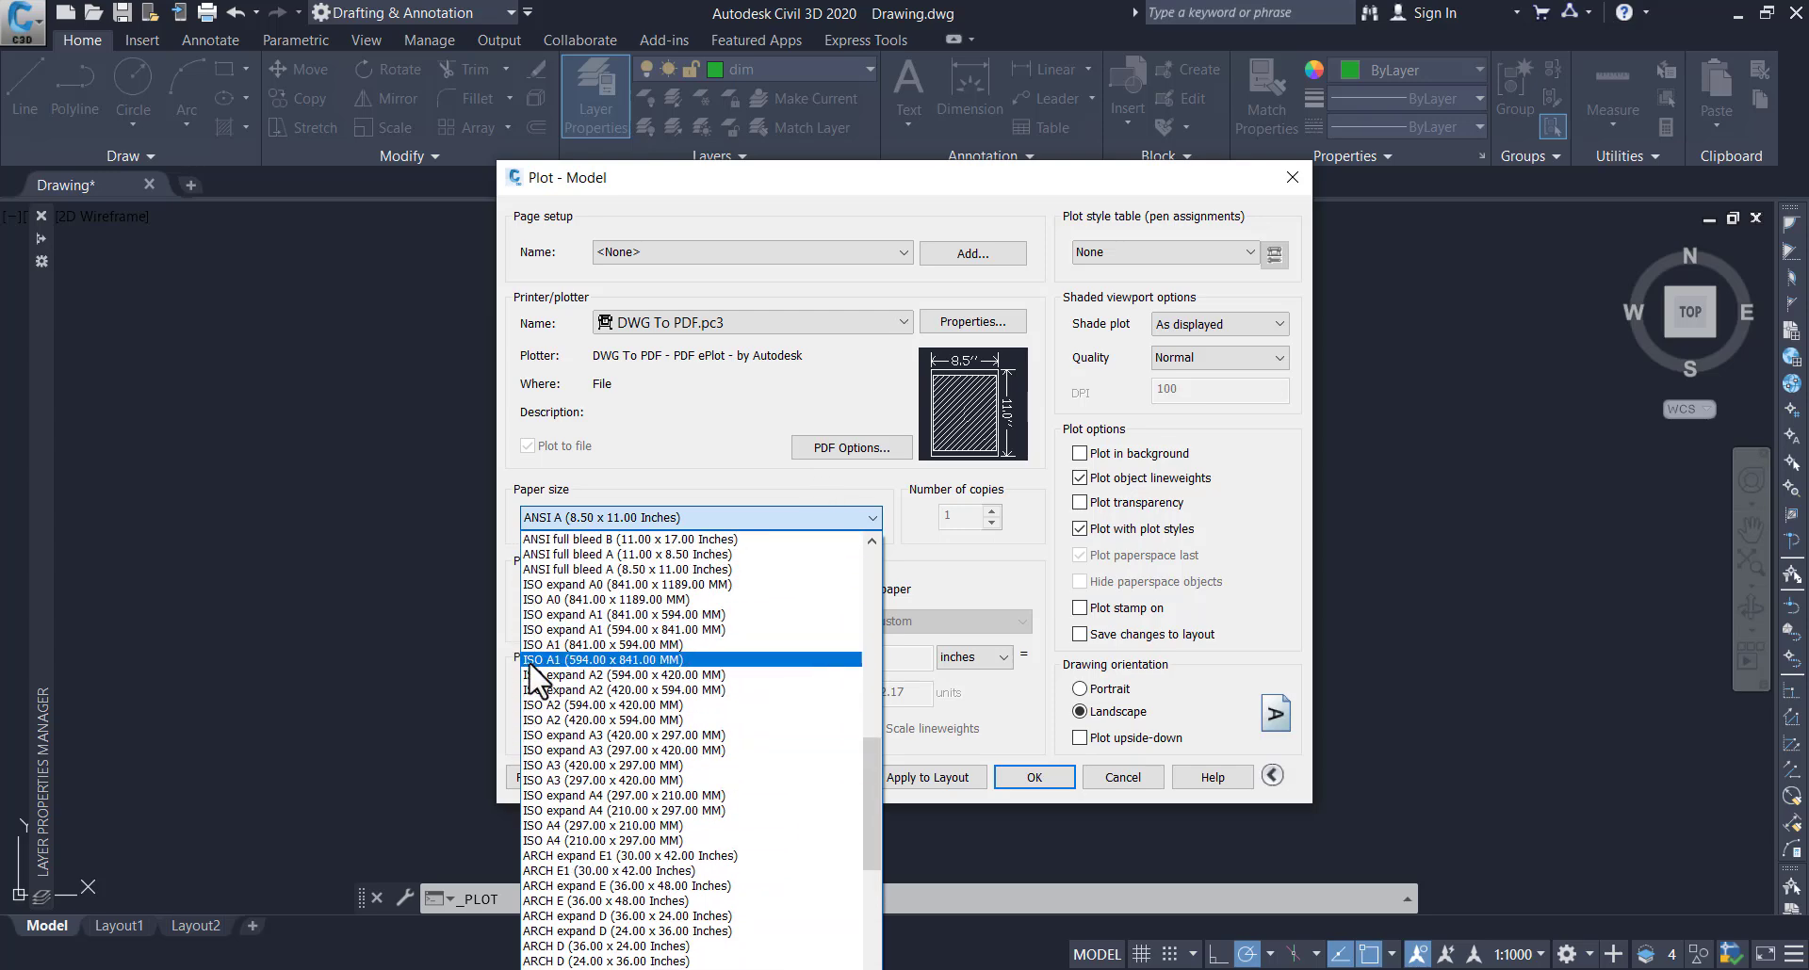
scroll(581, 637, up, 1)
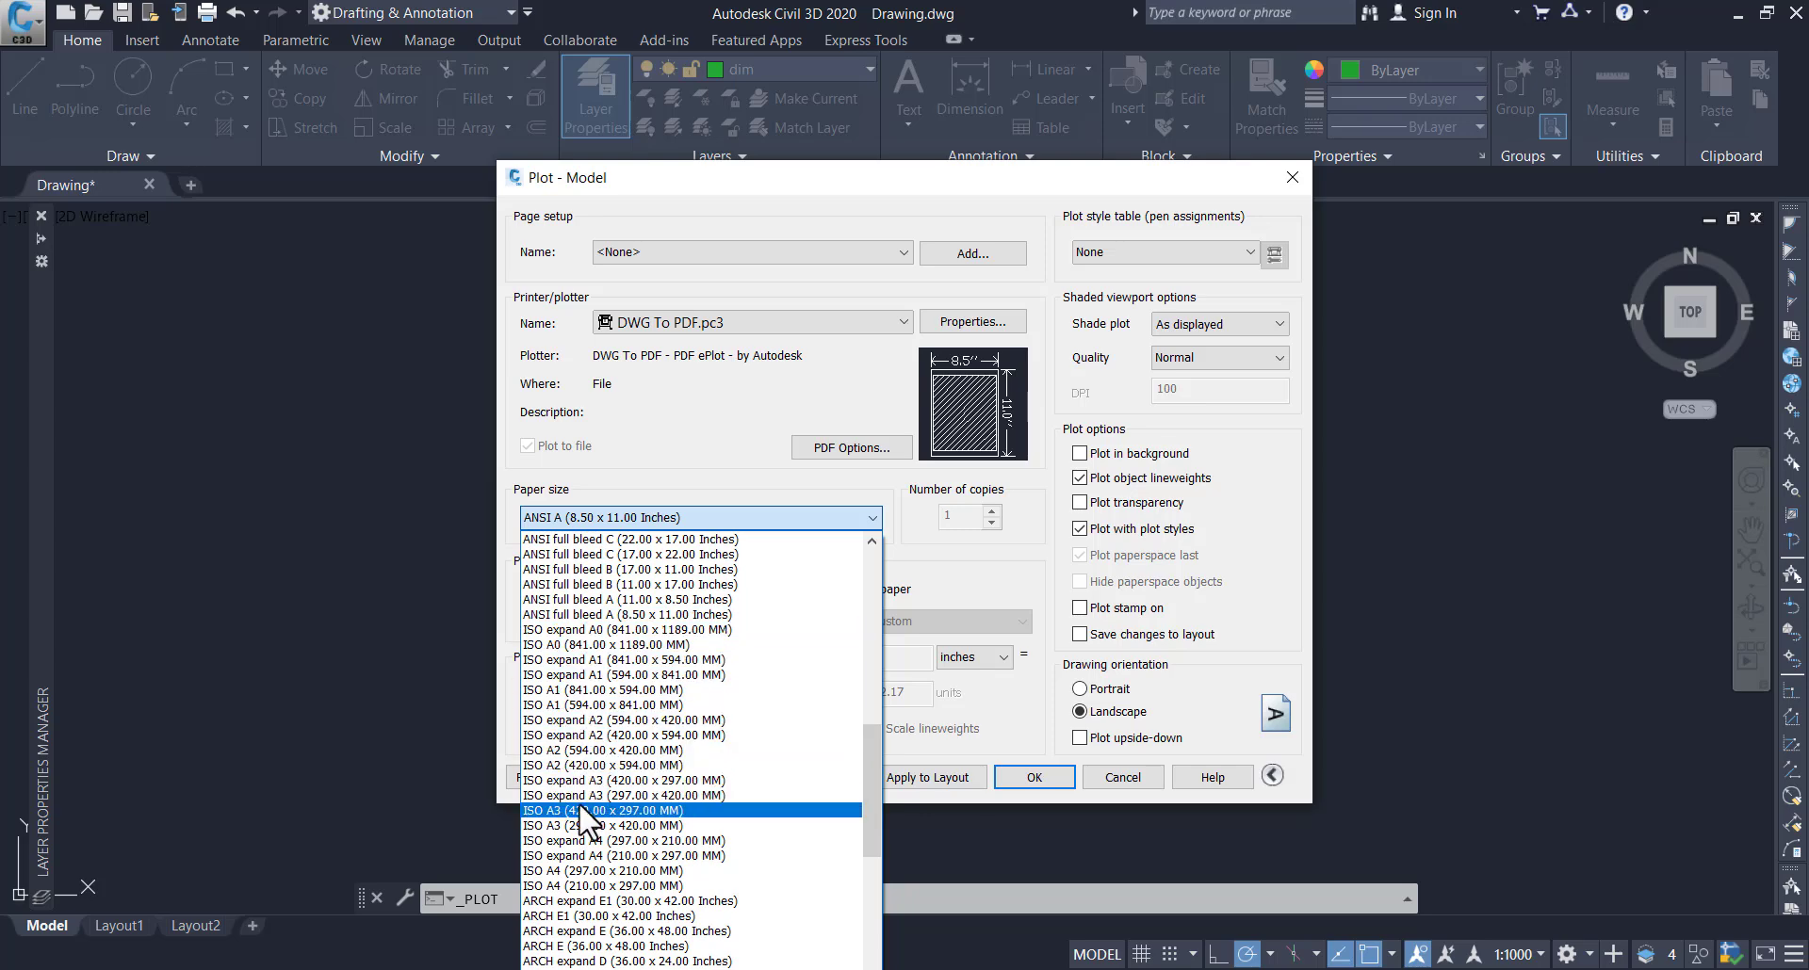
click(589, 887)
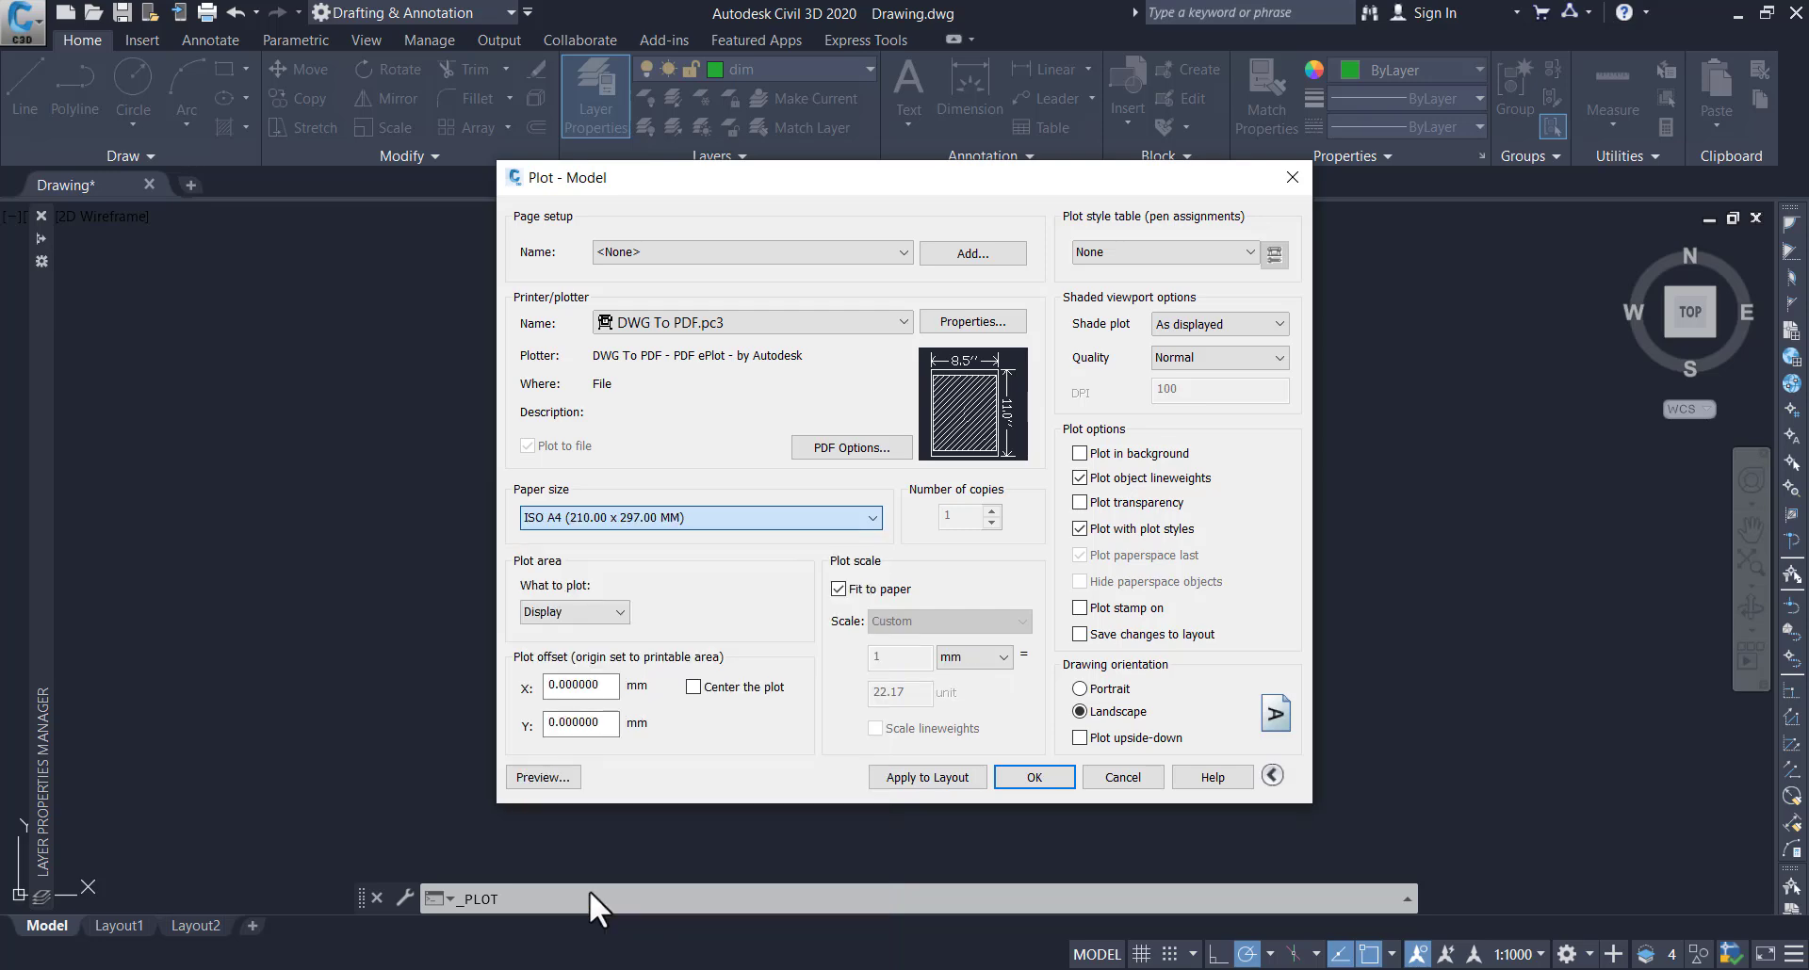
Set the plot area to a window enclosing the dimensioned bracket and centre the plot on the paper
click(570, 613)
click(564, 677)
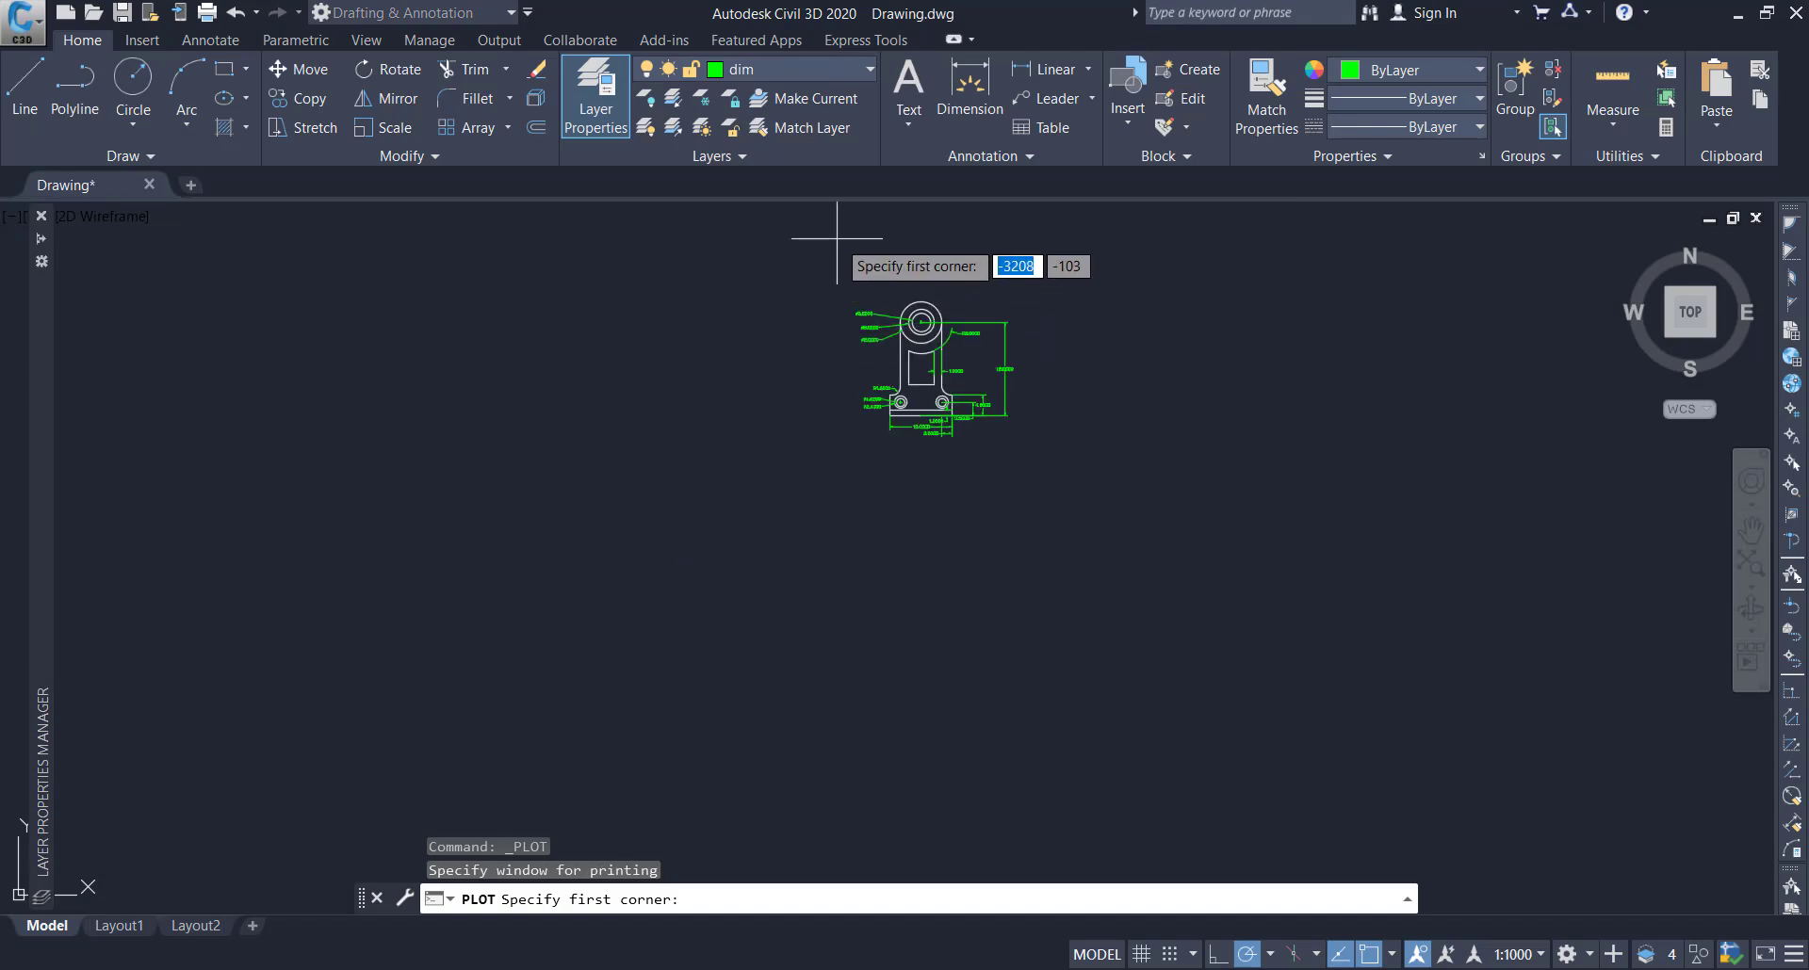
click(823, 236)
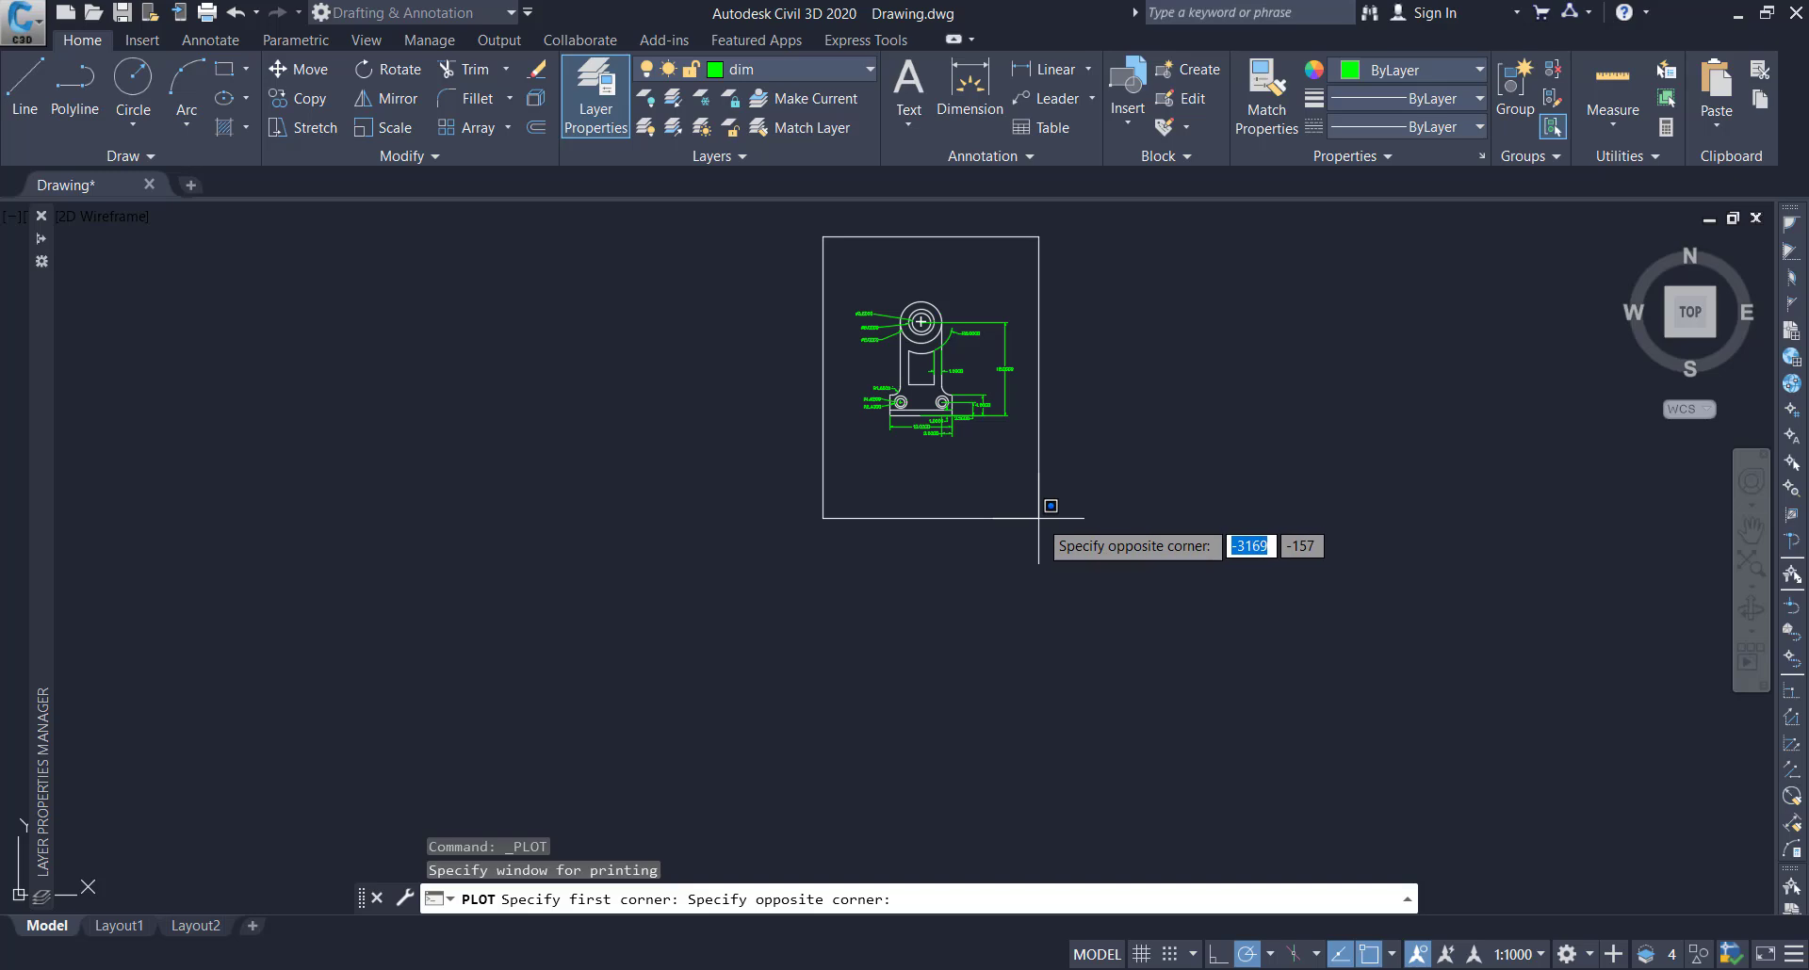
click(1036, 518)
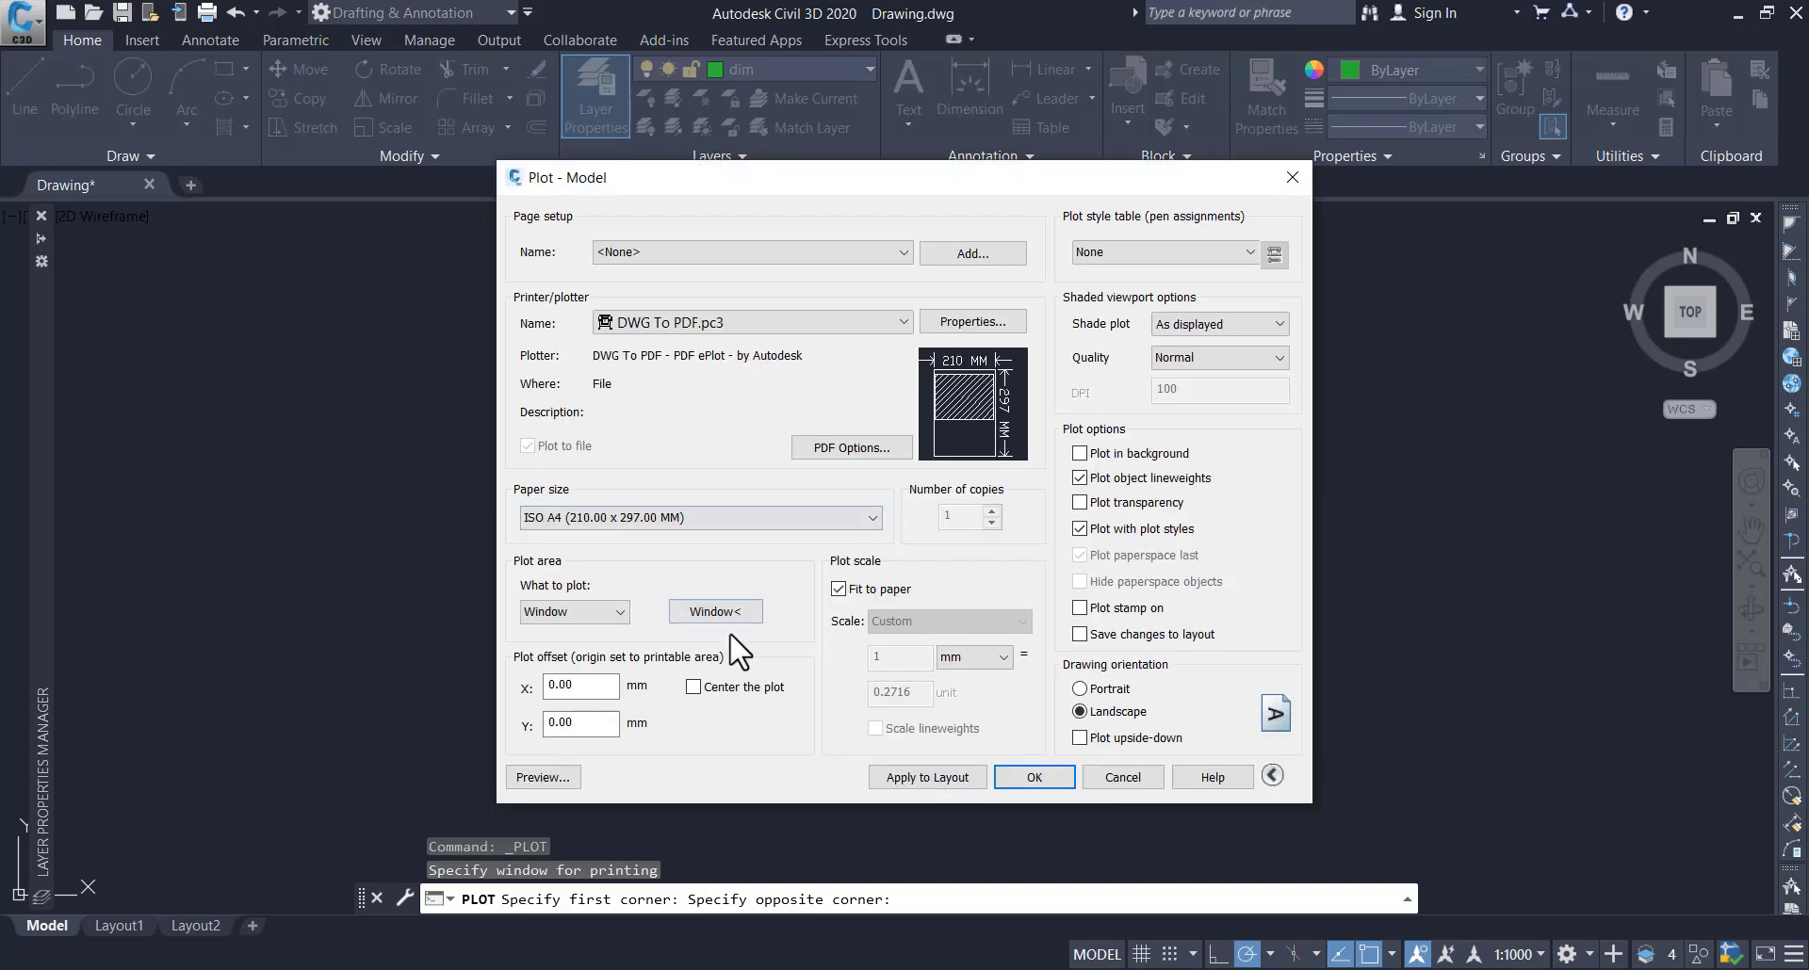
click(694, 686)
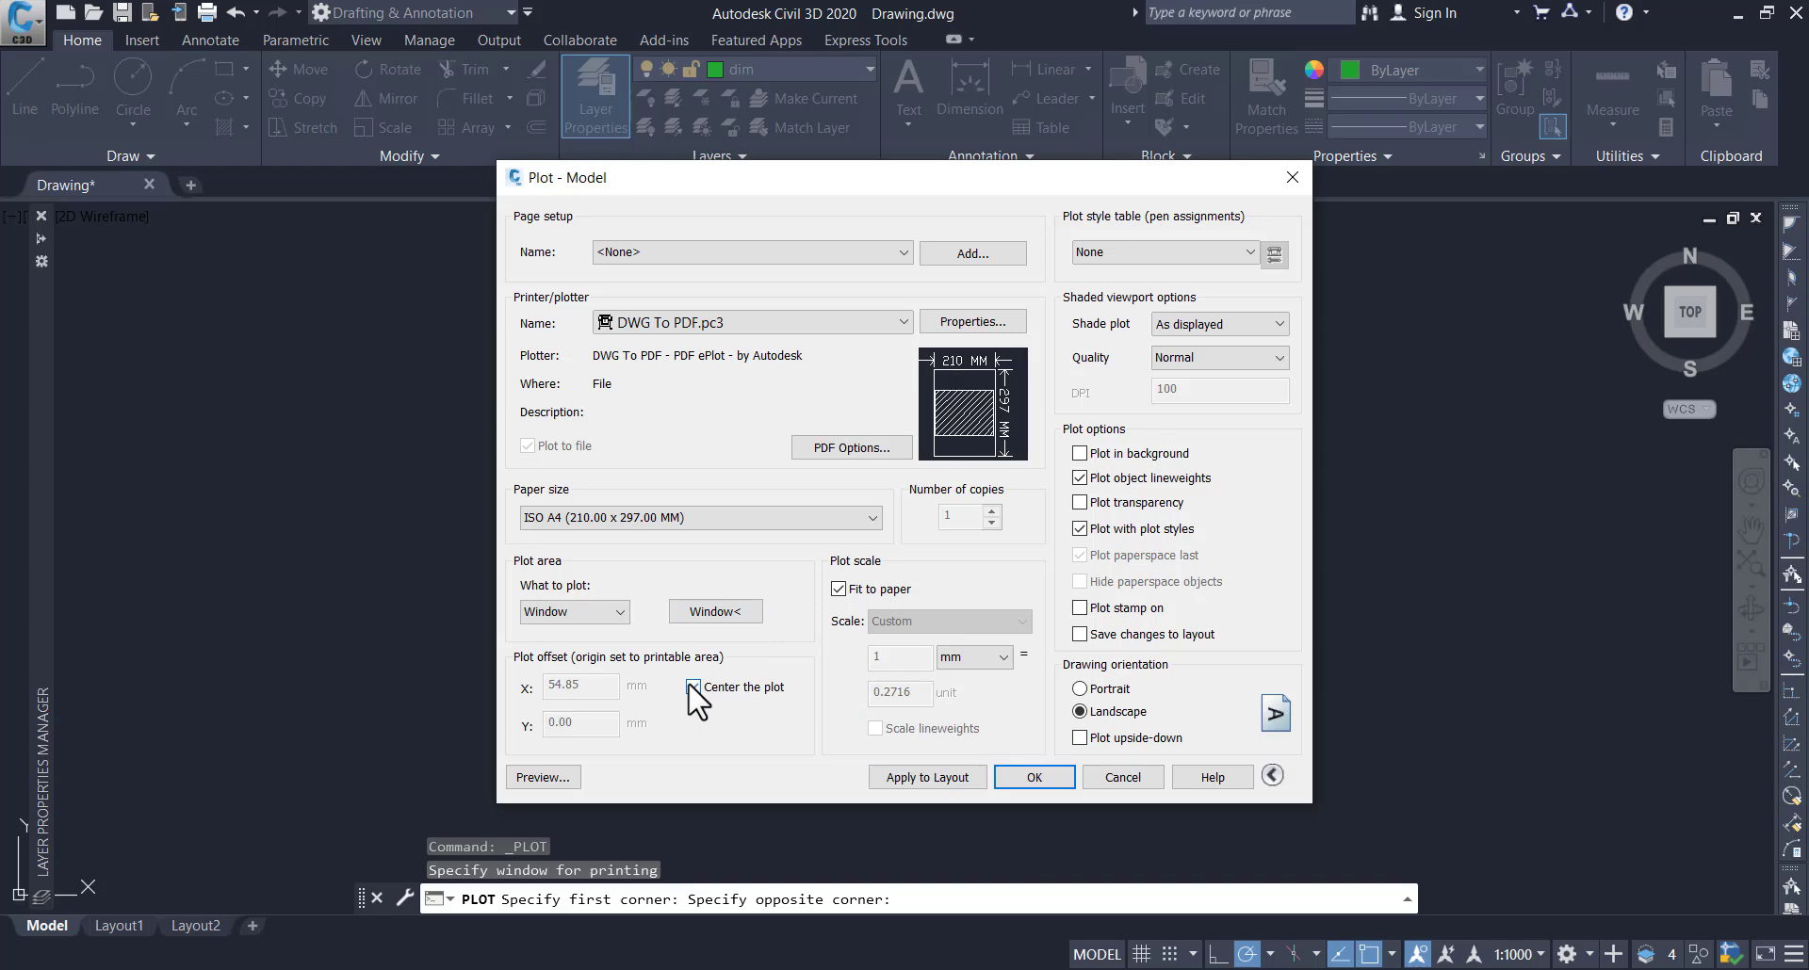
Redefine the plot window around the dimensioned bracket and set the drawing orientation to portrait
click(738, 614)
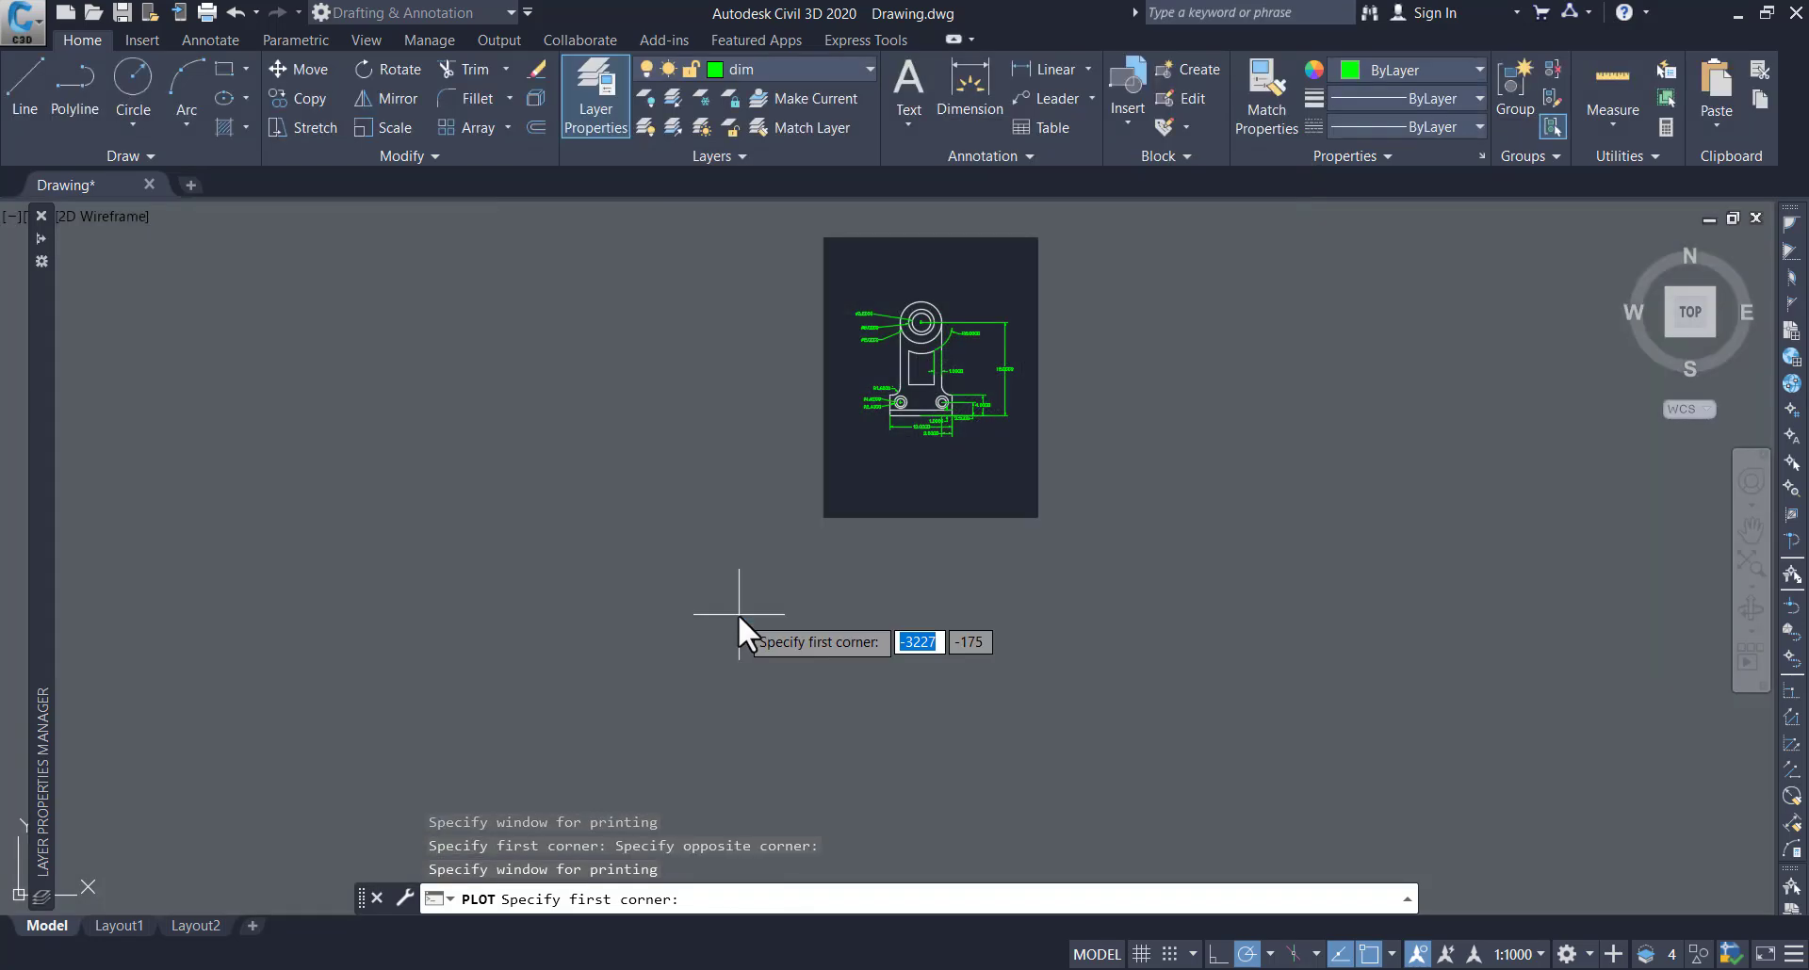
click(789, 296)
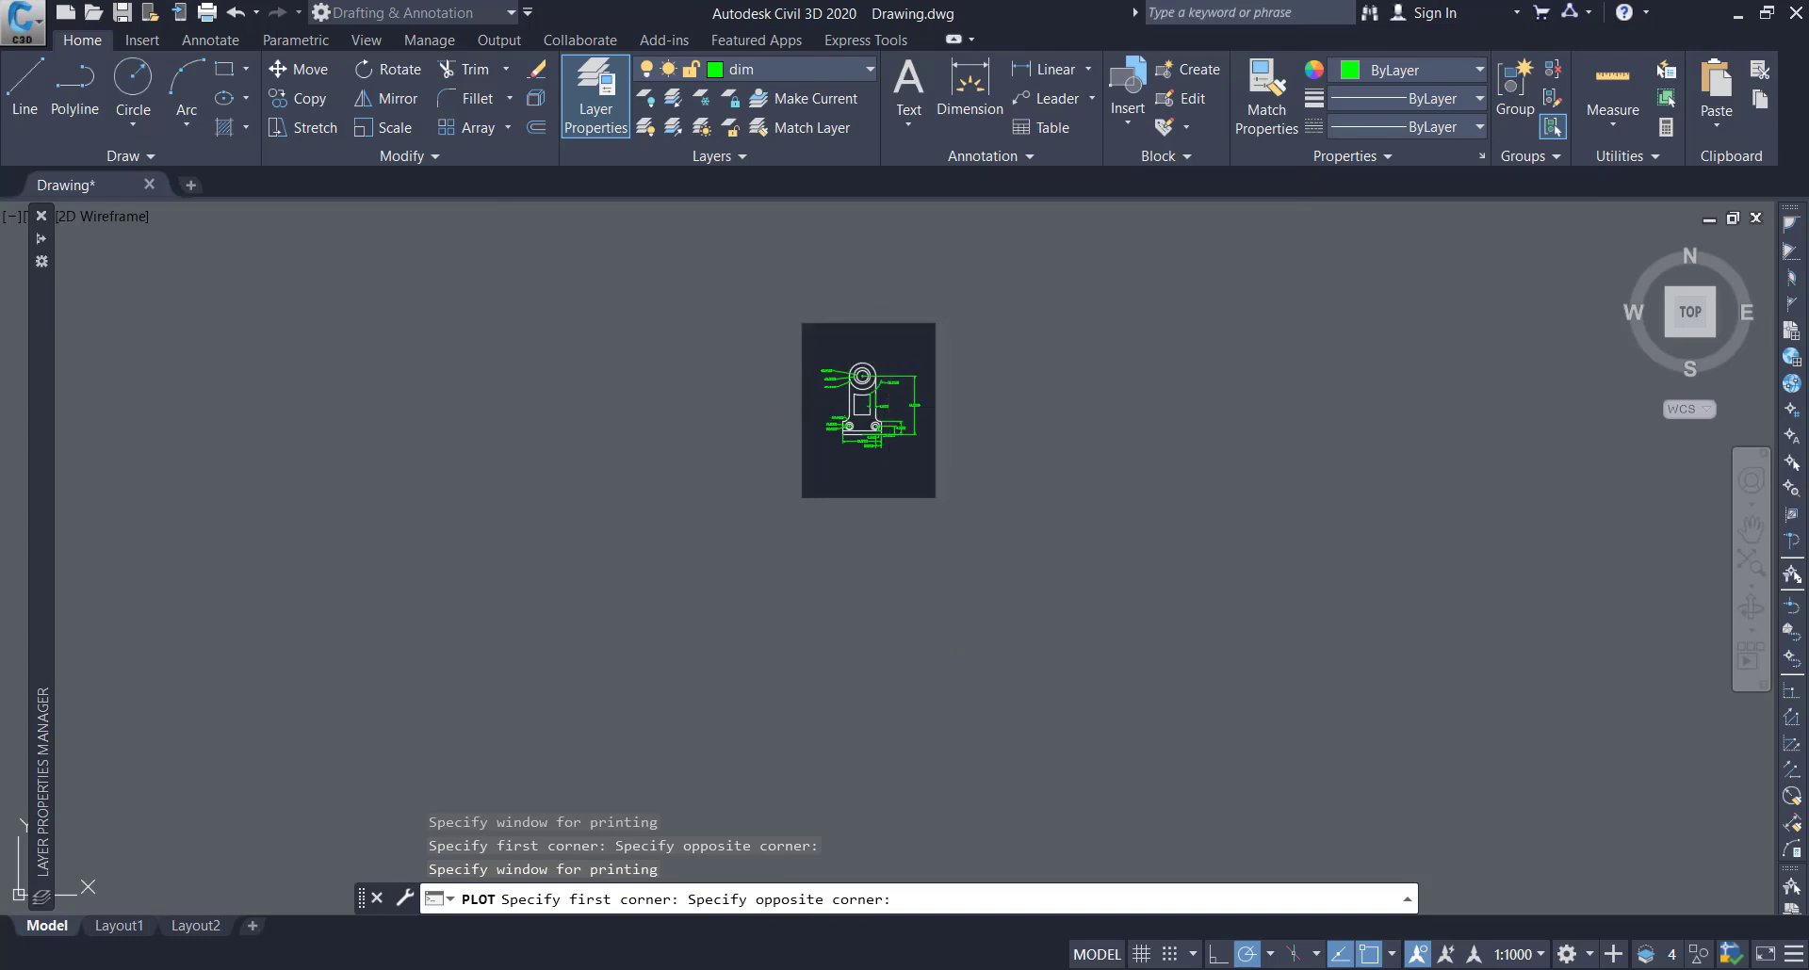
click(949, 515)
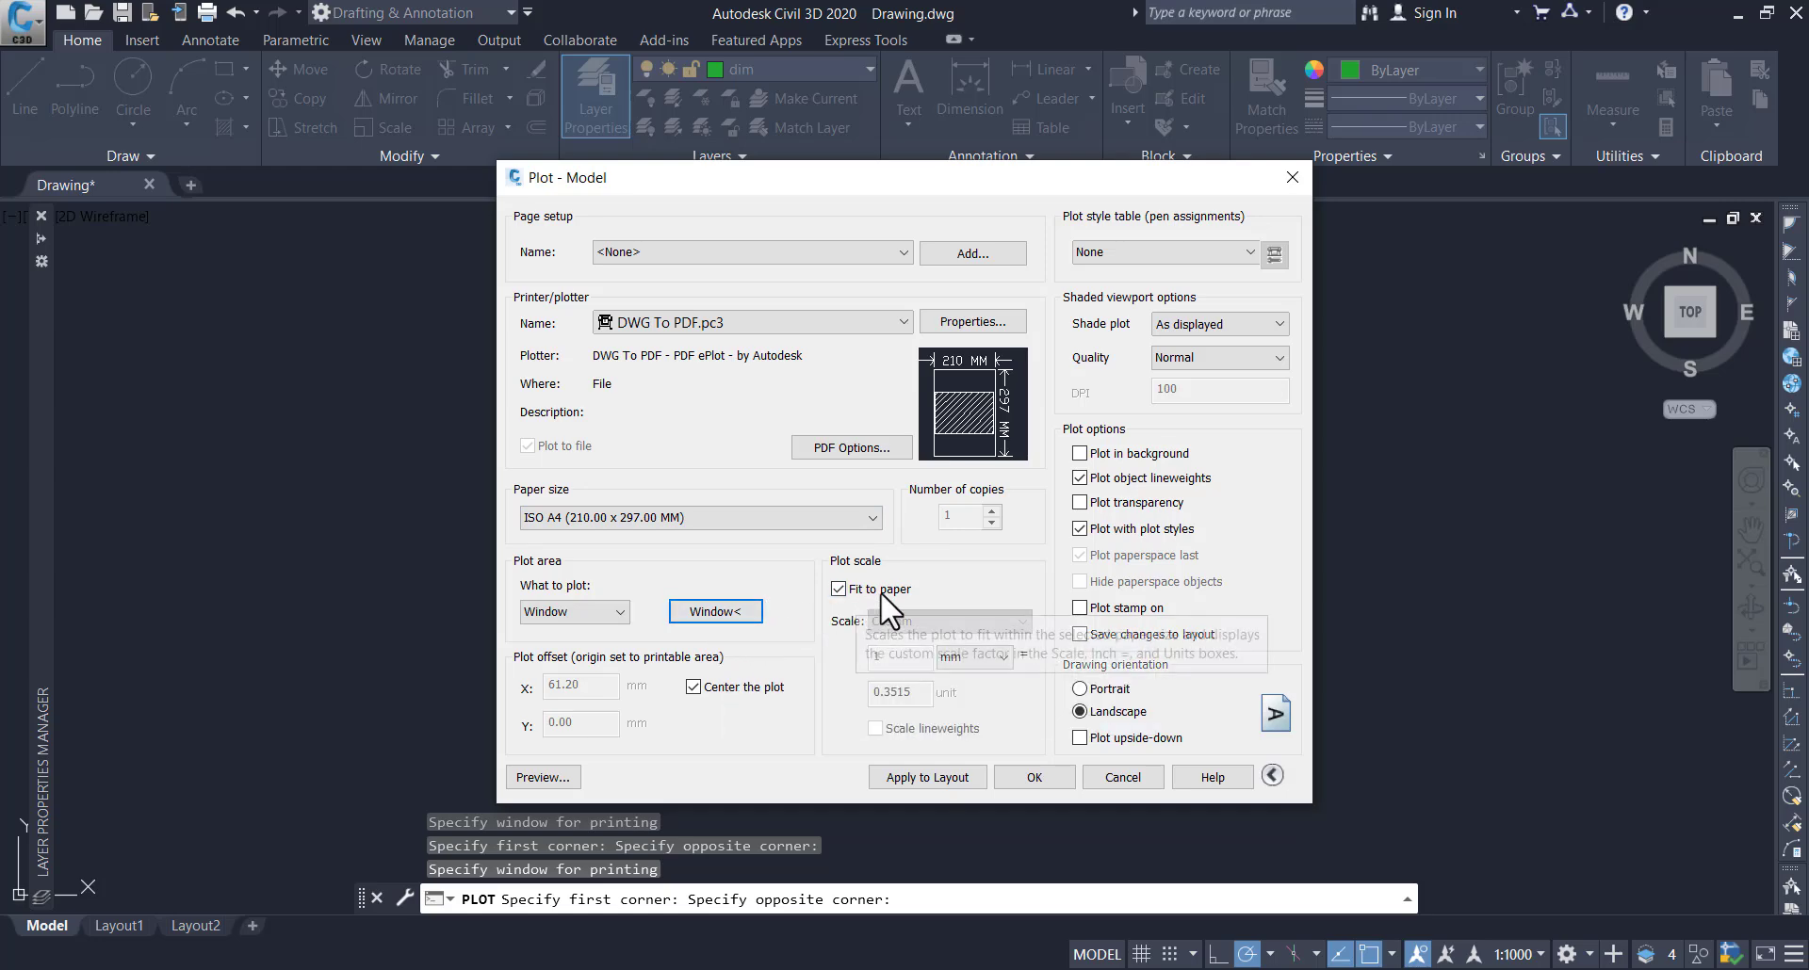
click(1076, 689)
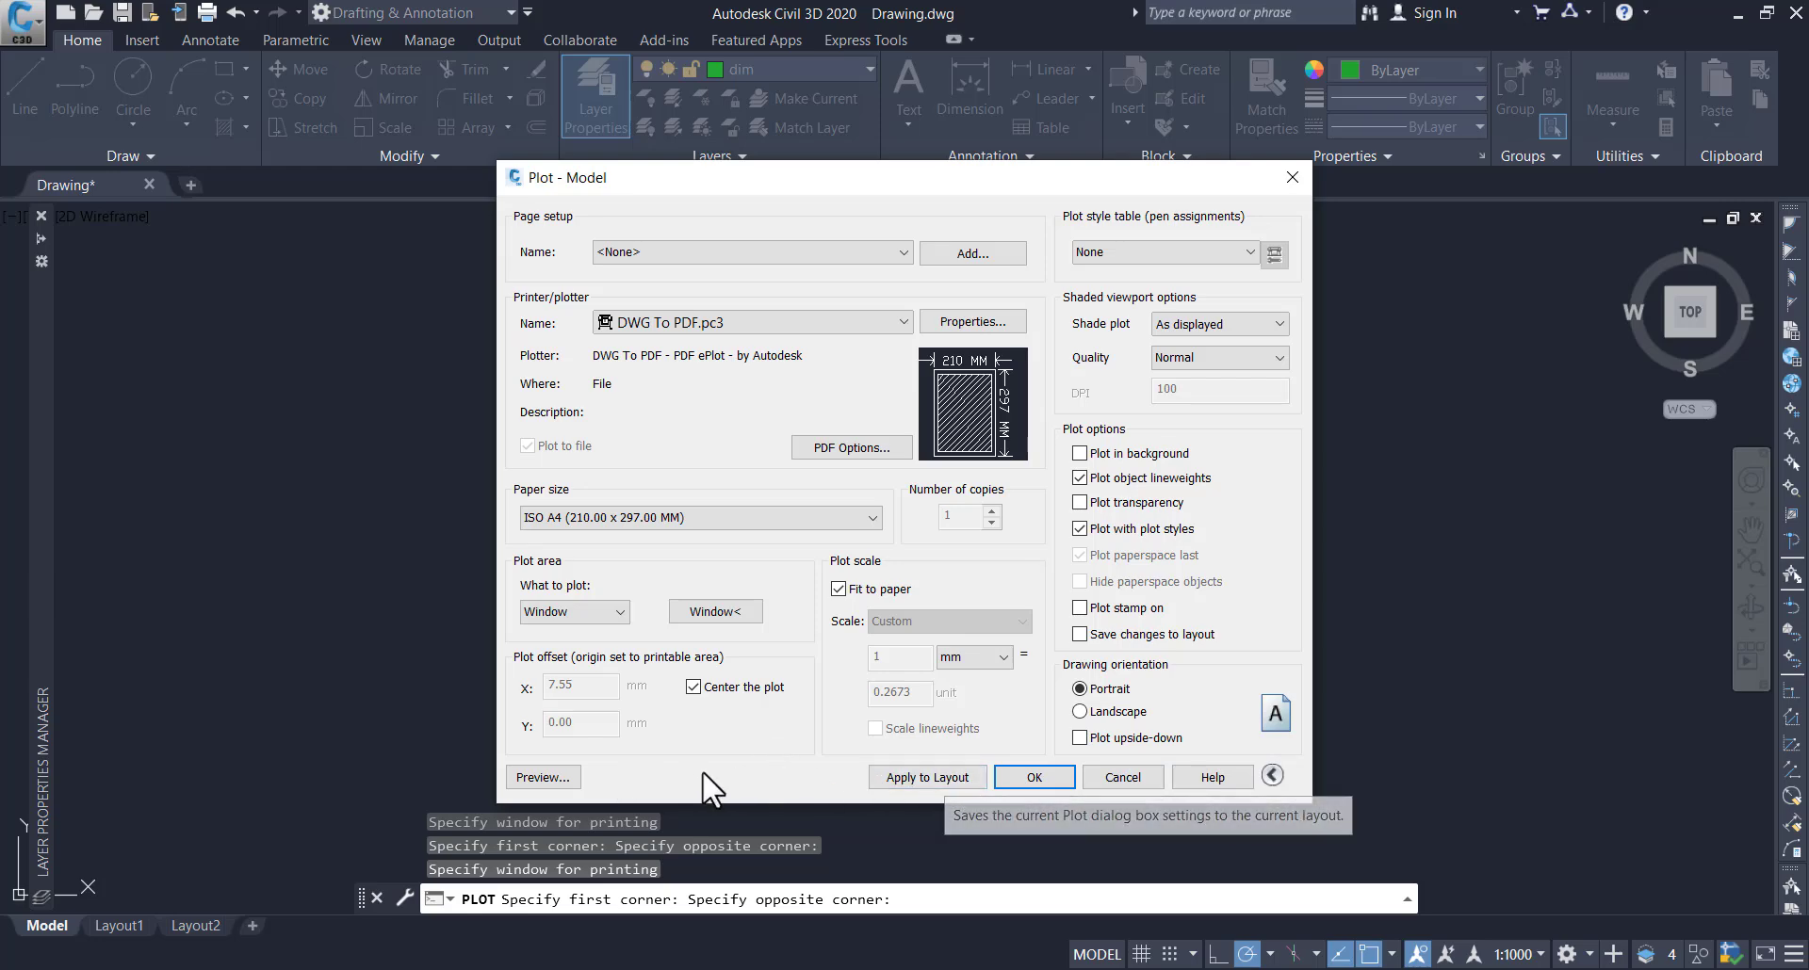
Preview the portrait A4 plot, examine the bracket's size, position and dimension colours on the sheet, and leave the preview
click(545, 777)
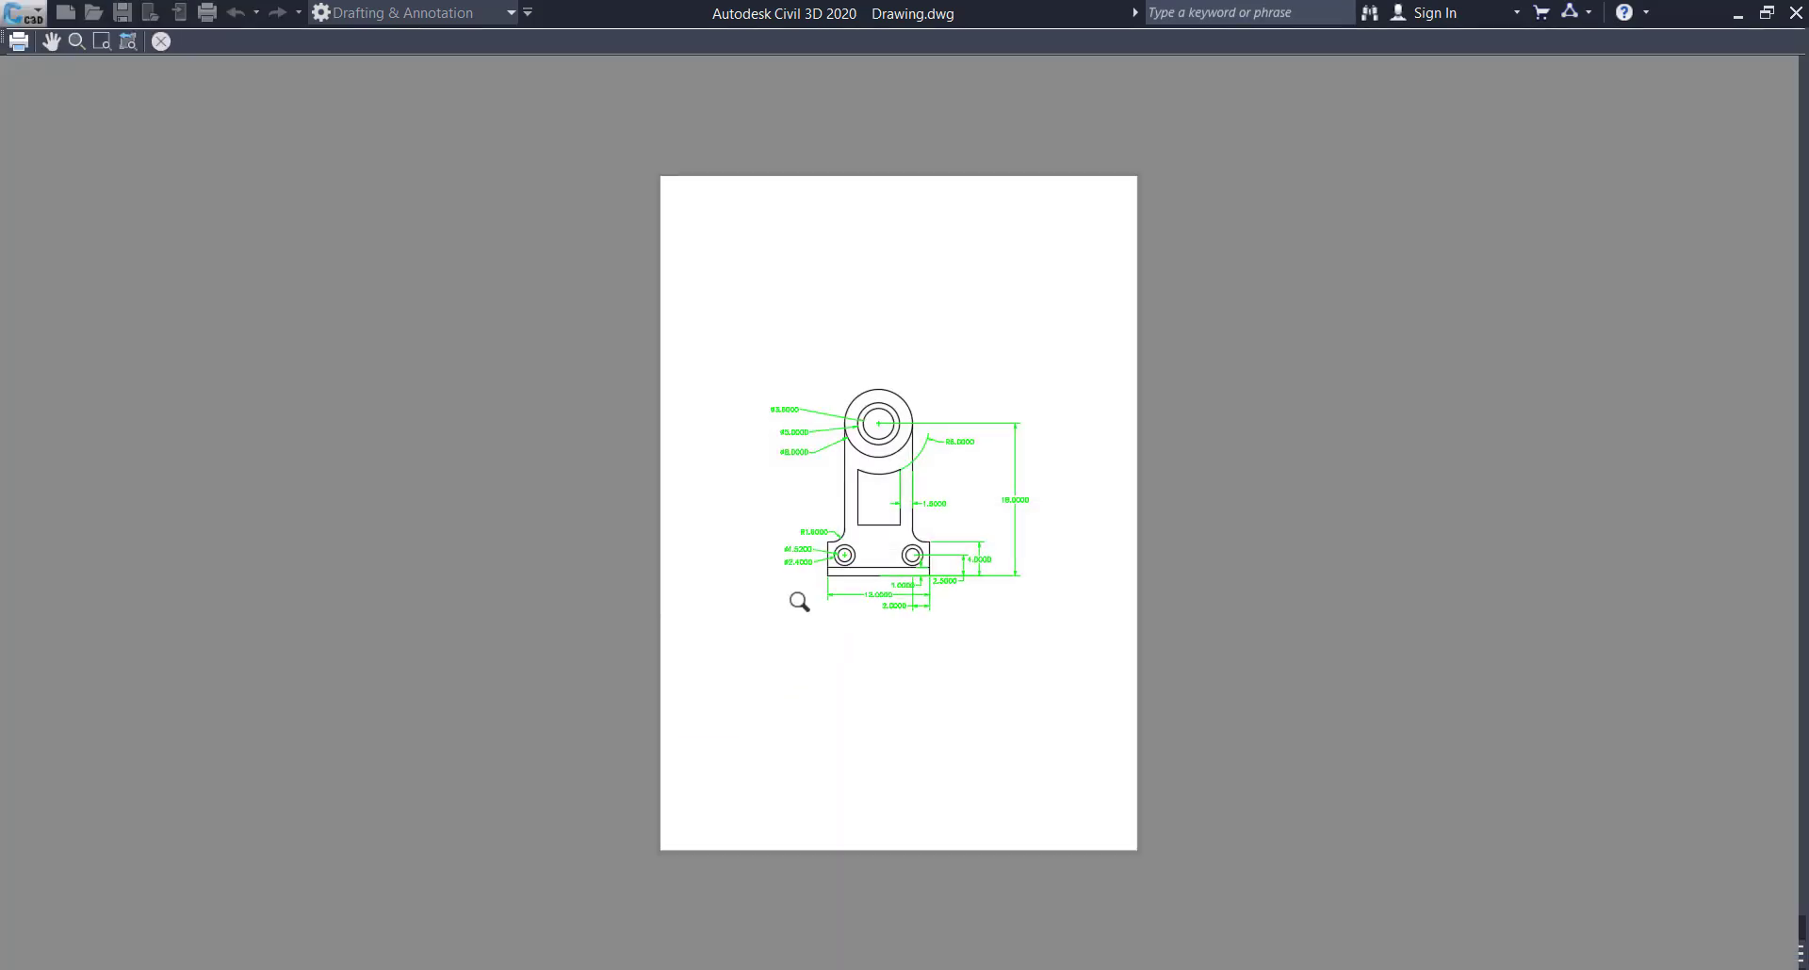
scroll(889, 535, up, 4)
scroll(878, 535, down, 5)
scroll(908, 586, up, 4)
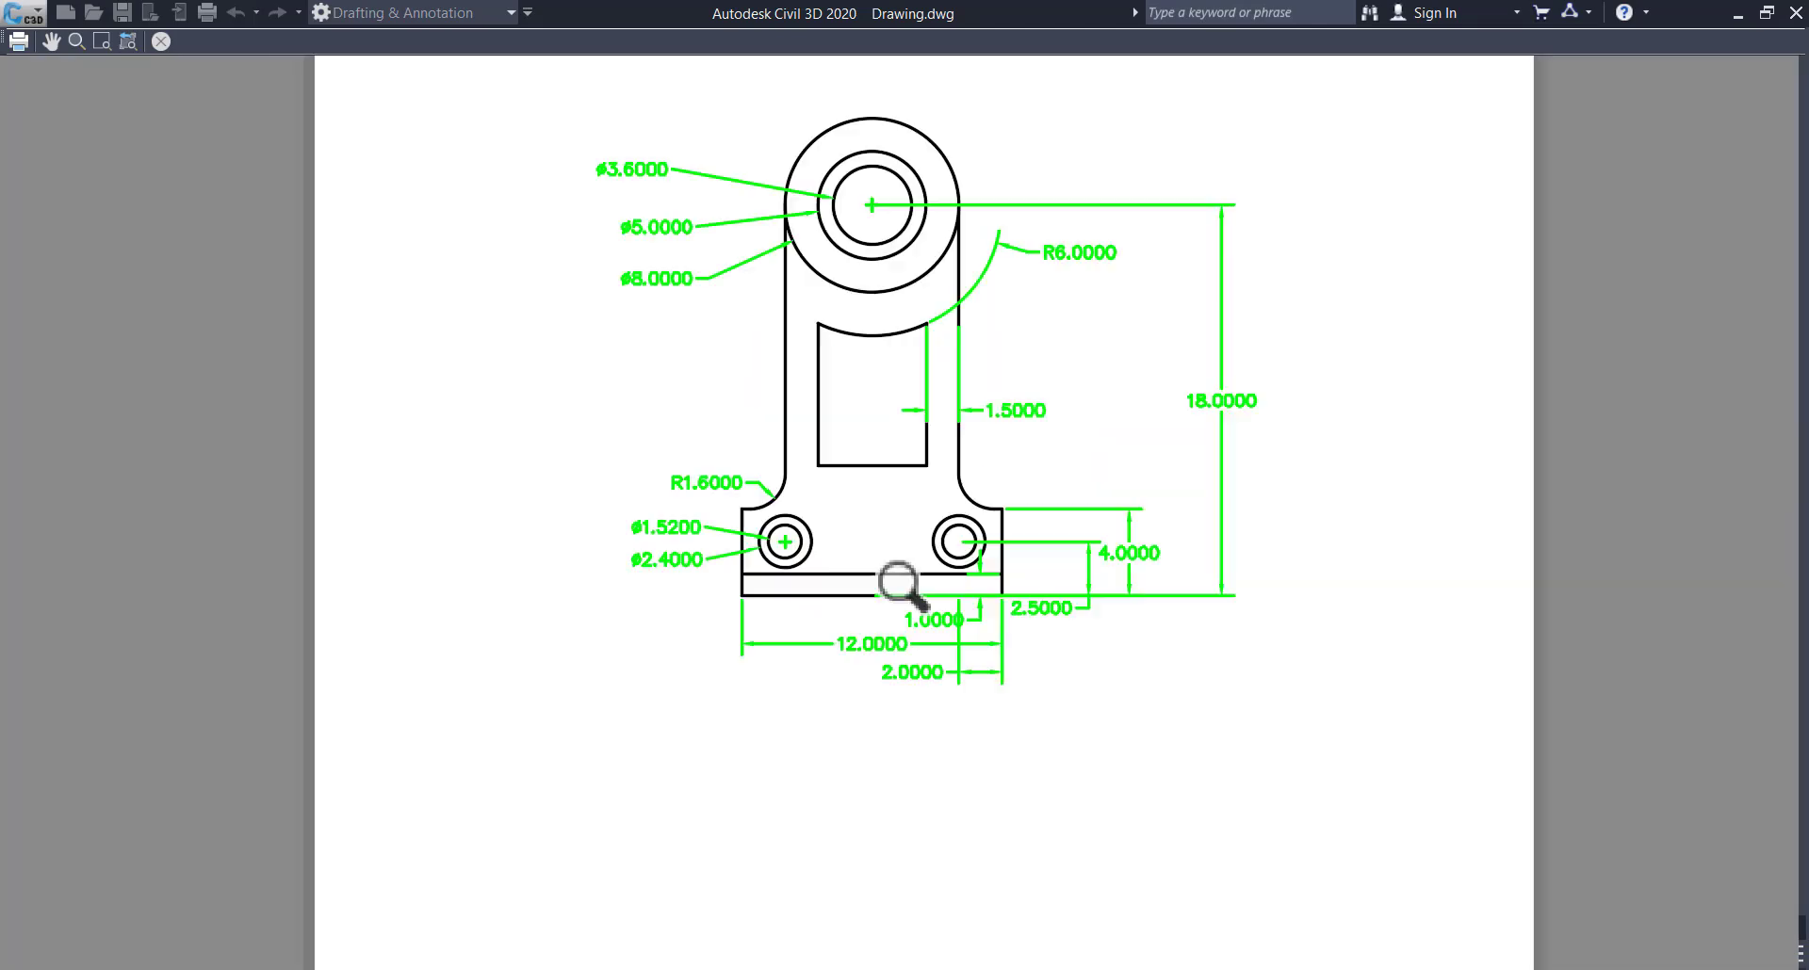
scroll(908, 592, down, 4)
scroll(886, 591, up, 4)
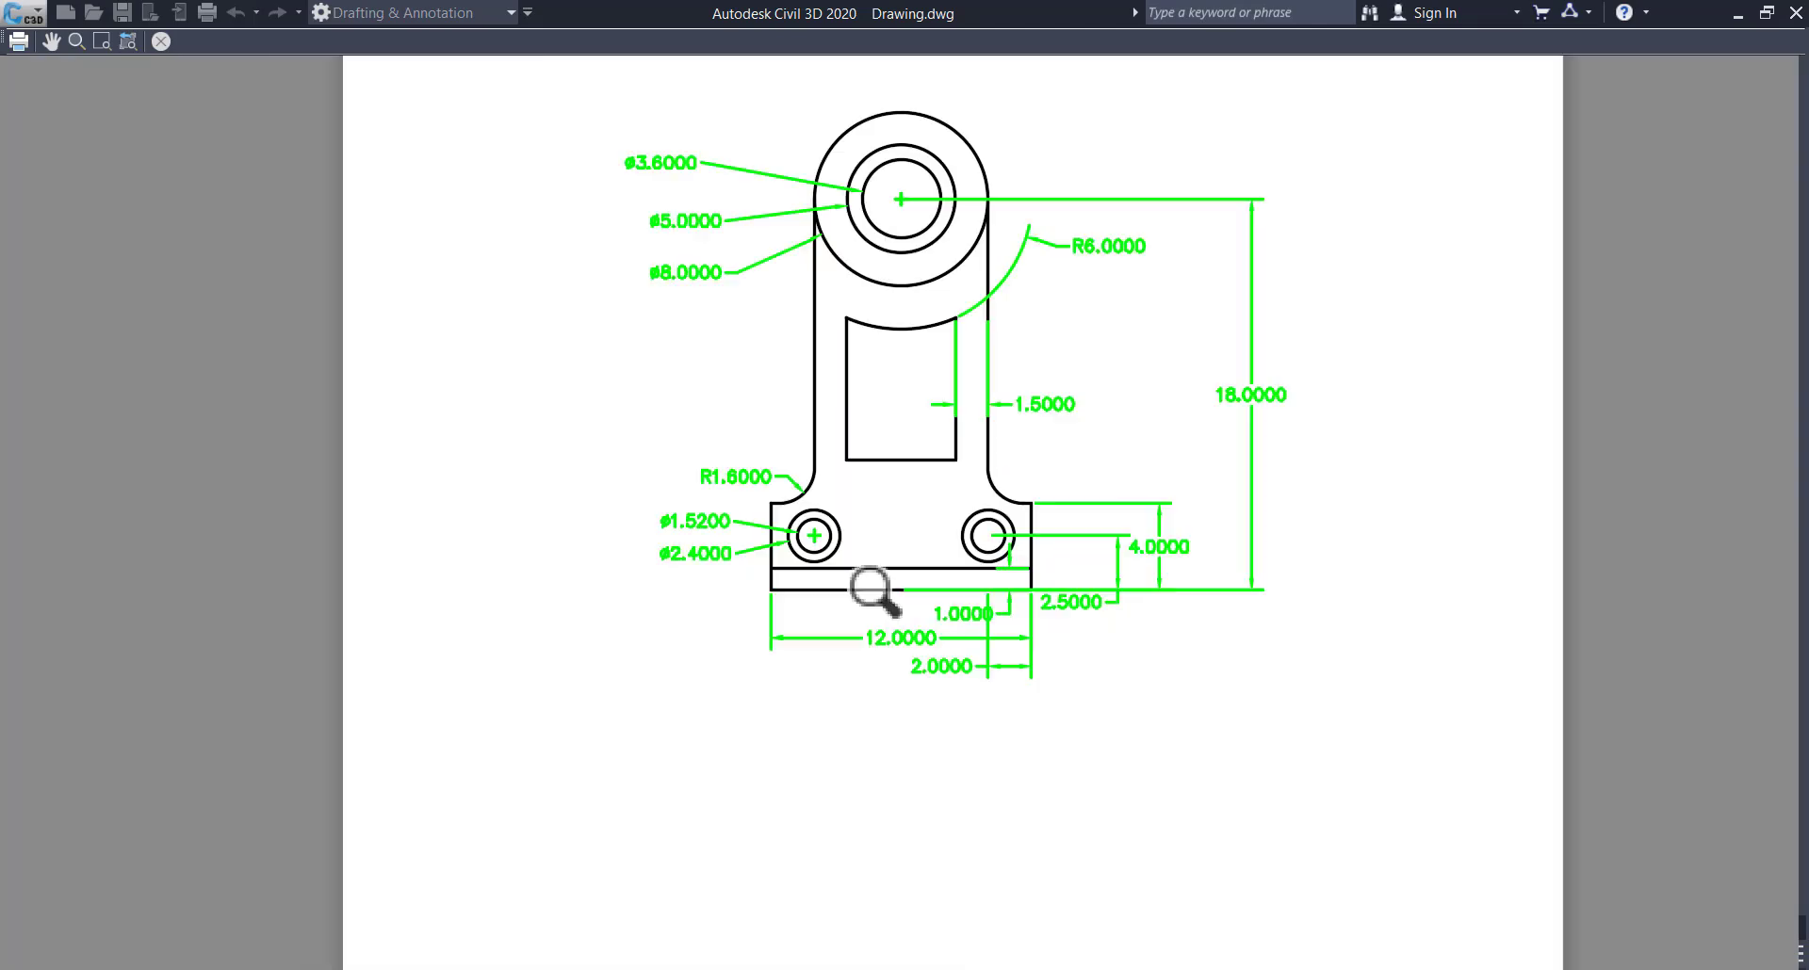
scroll(886, 591, down, 4)
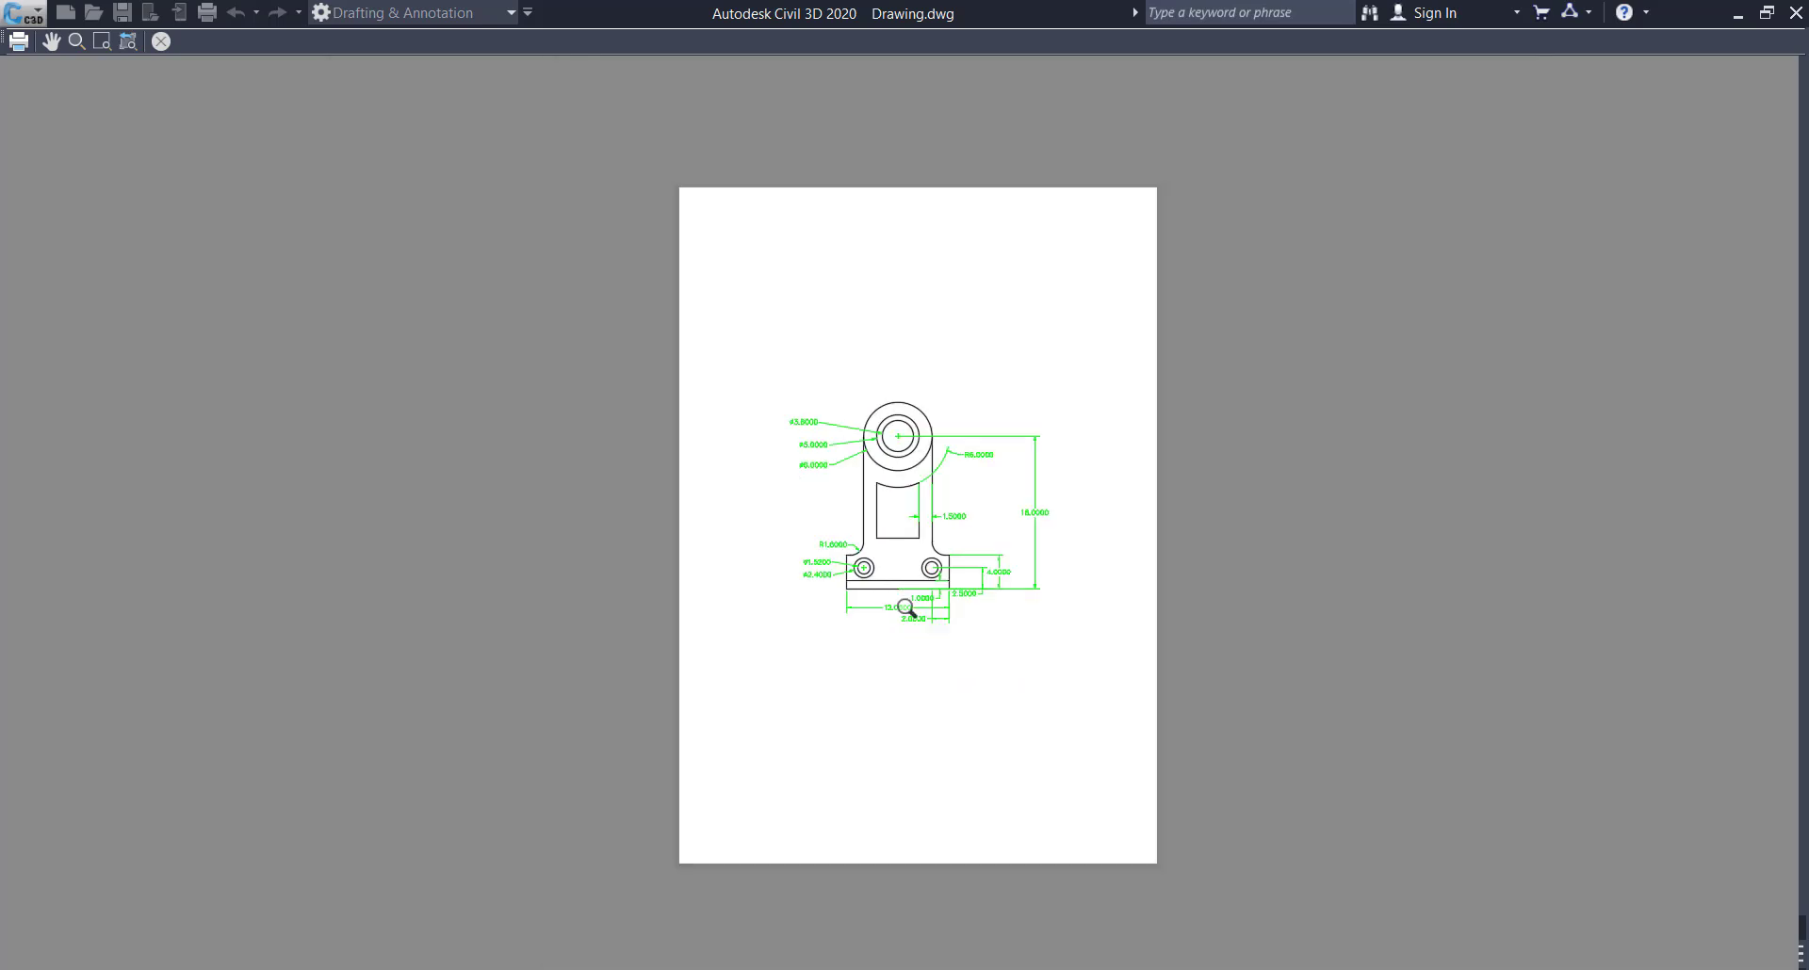
scroll(874, 604, up, 4)
scroll(1045, 490, down, 5)
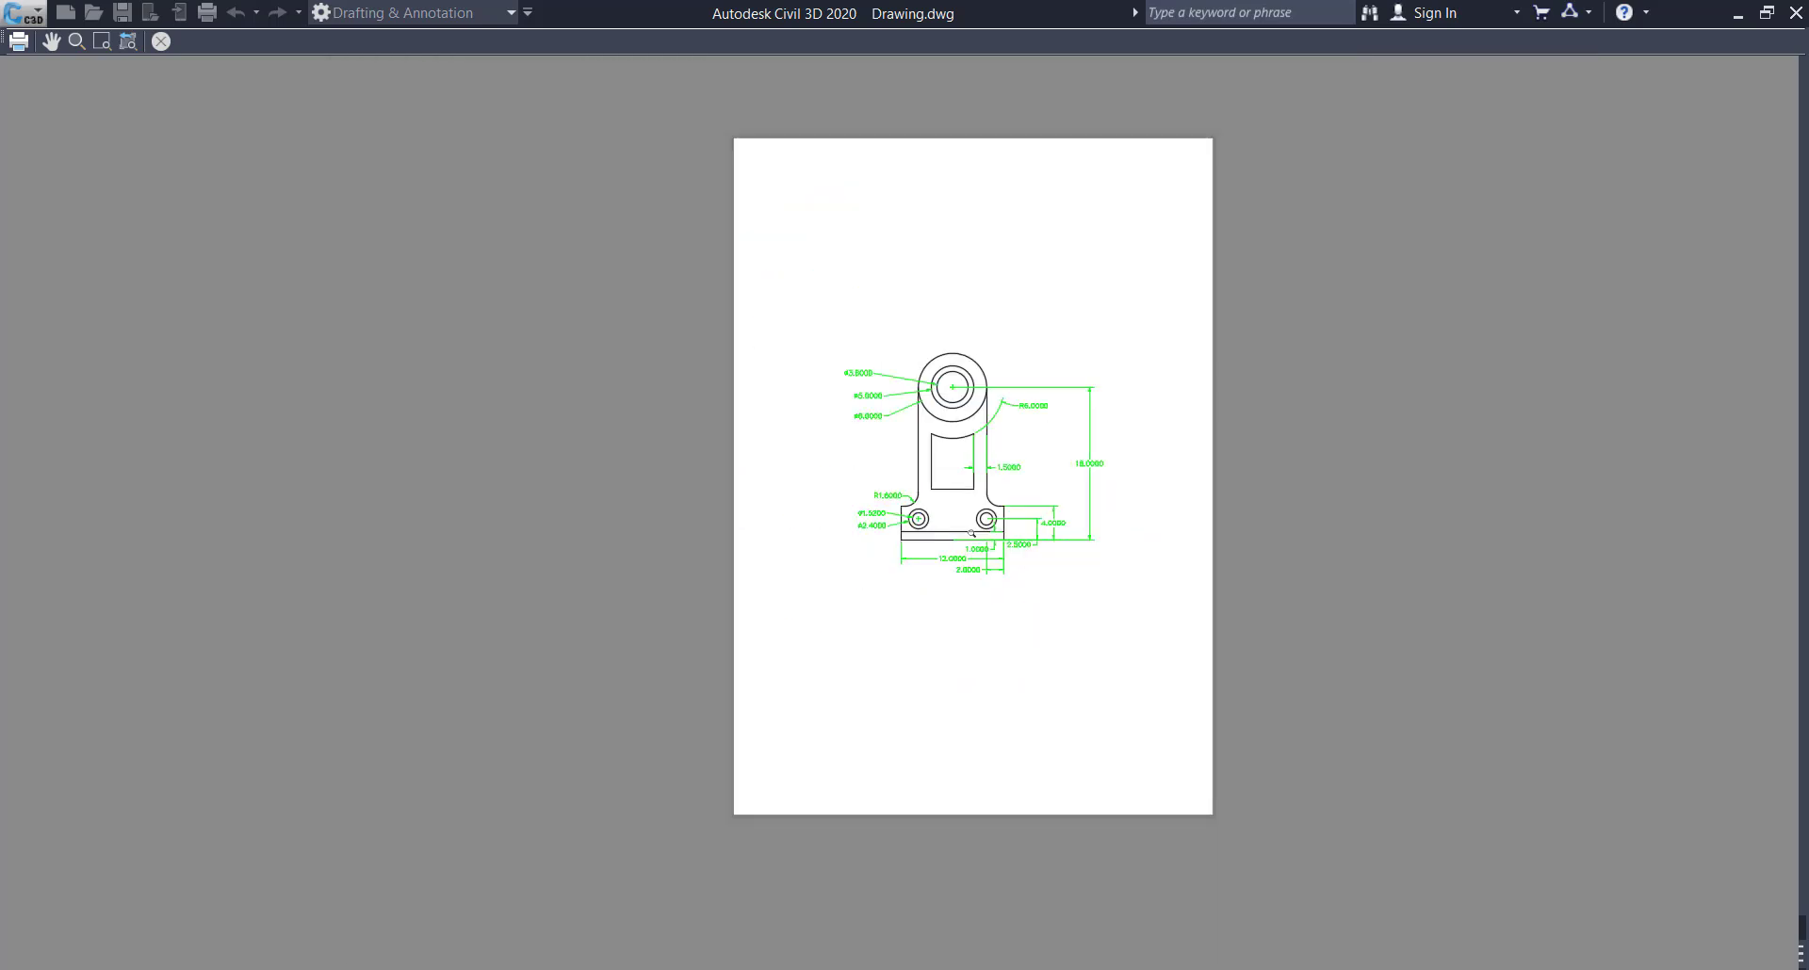
scroll(993, 464, up, 7)
scroll(993, 464, down, 2)
scroll(1047, 458, down, 4)
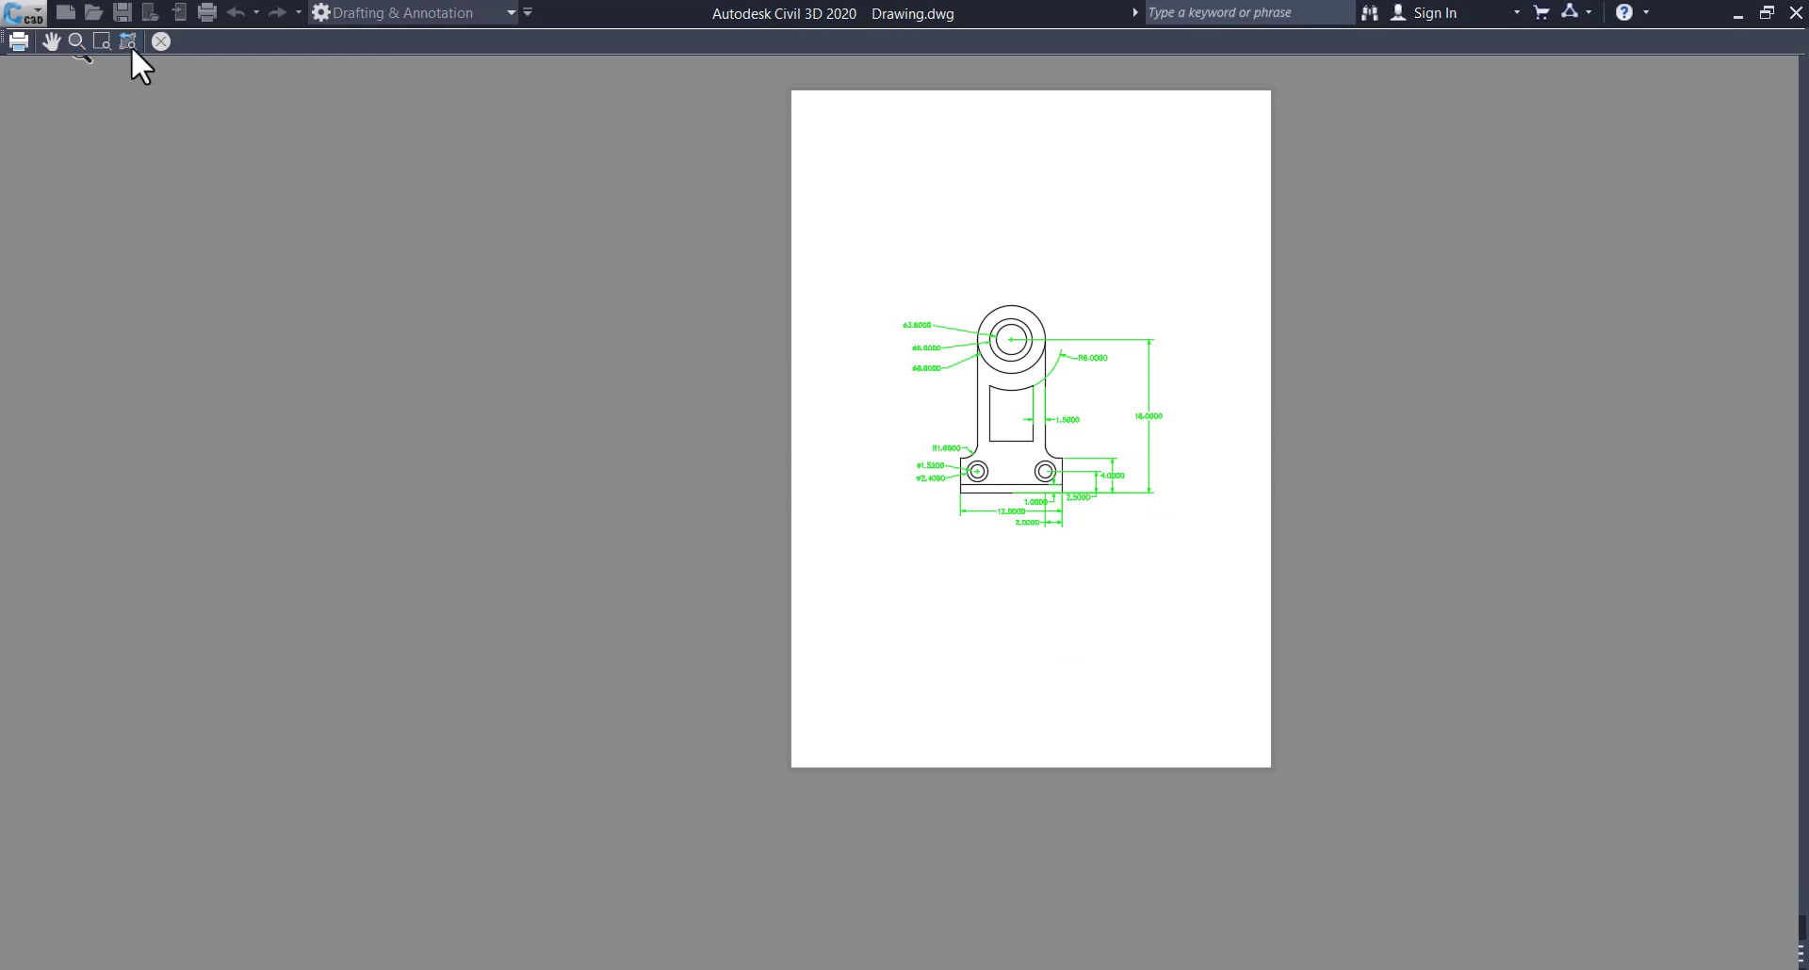
click(162, 41)
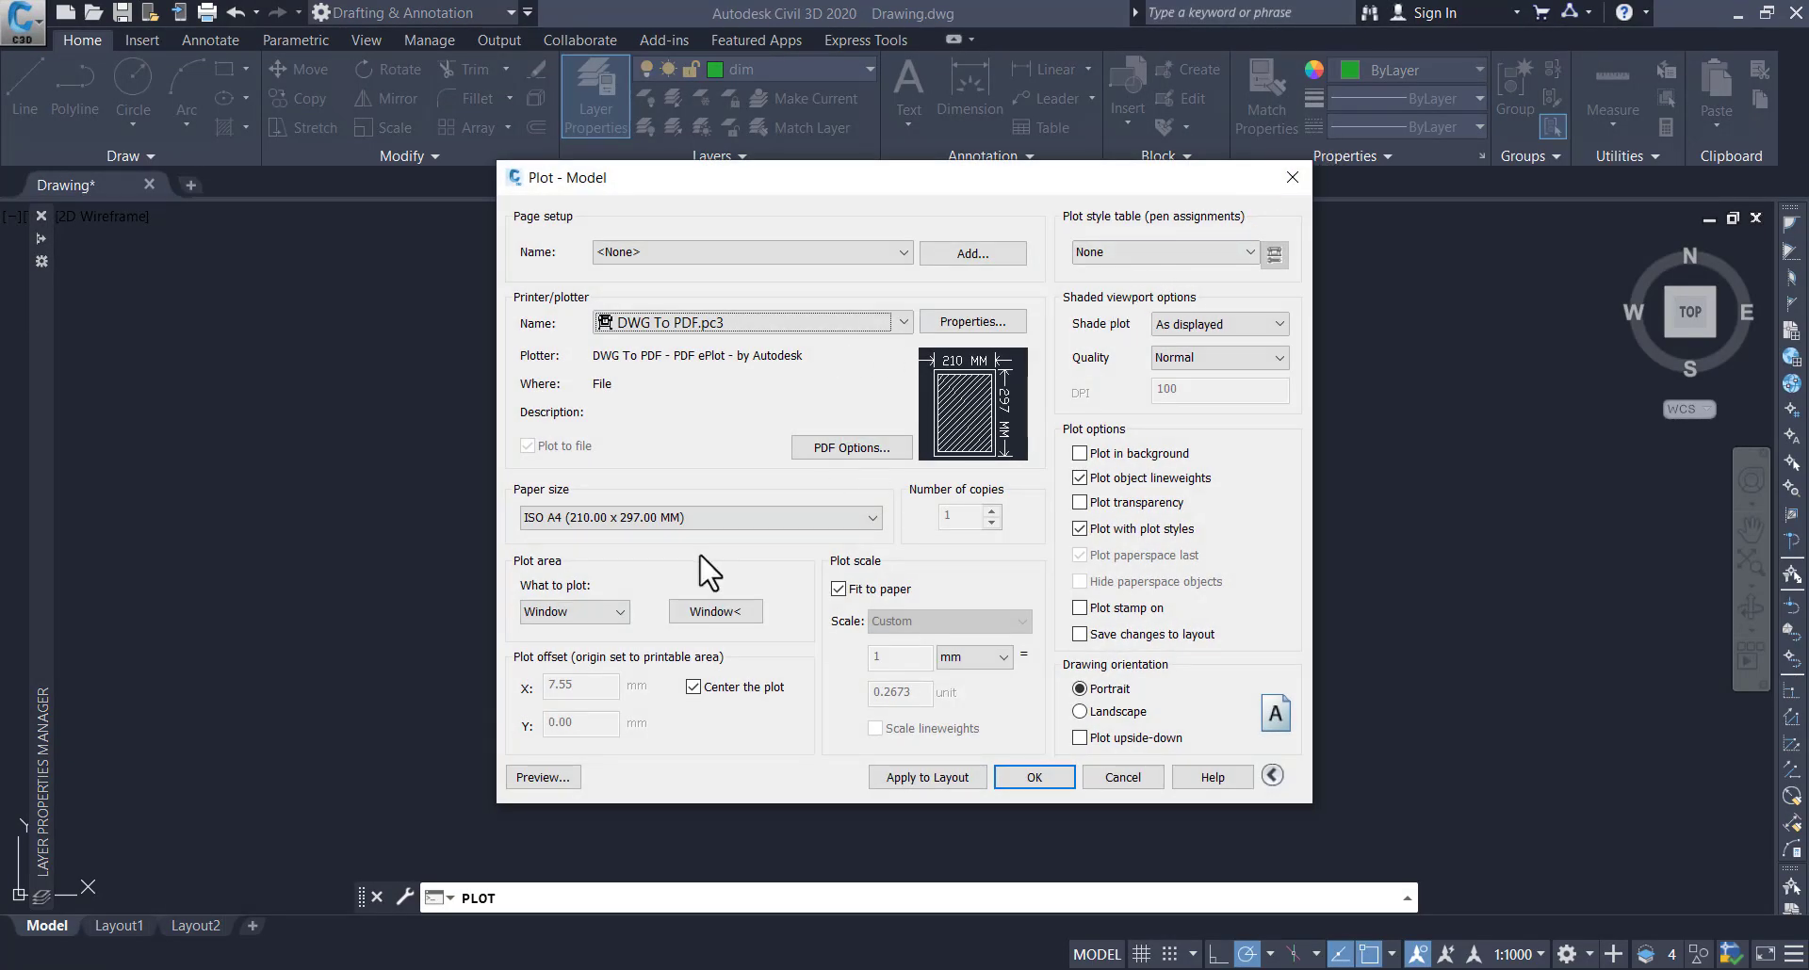
Redefine the plot window more tightly around the dimensioned bracket and assign the monochrome.ctb plot style table
click(711, 611)
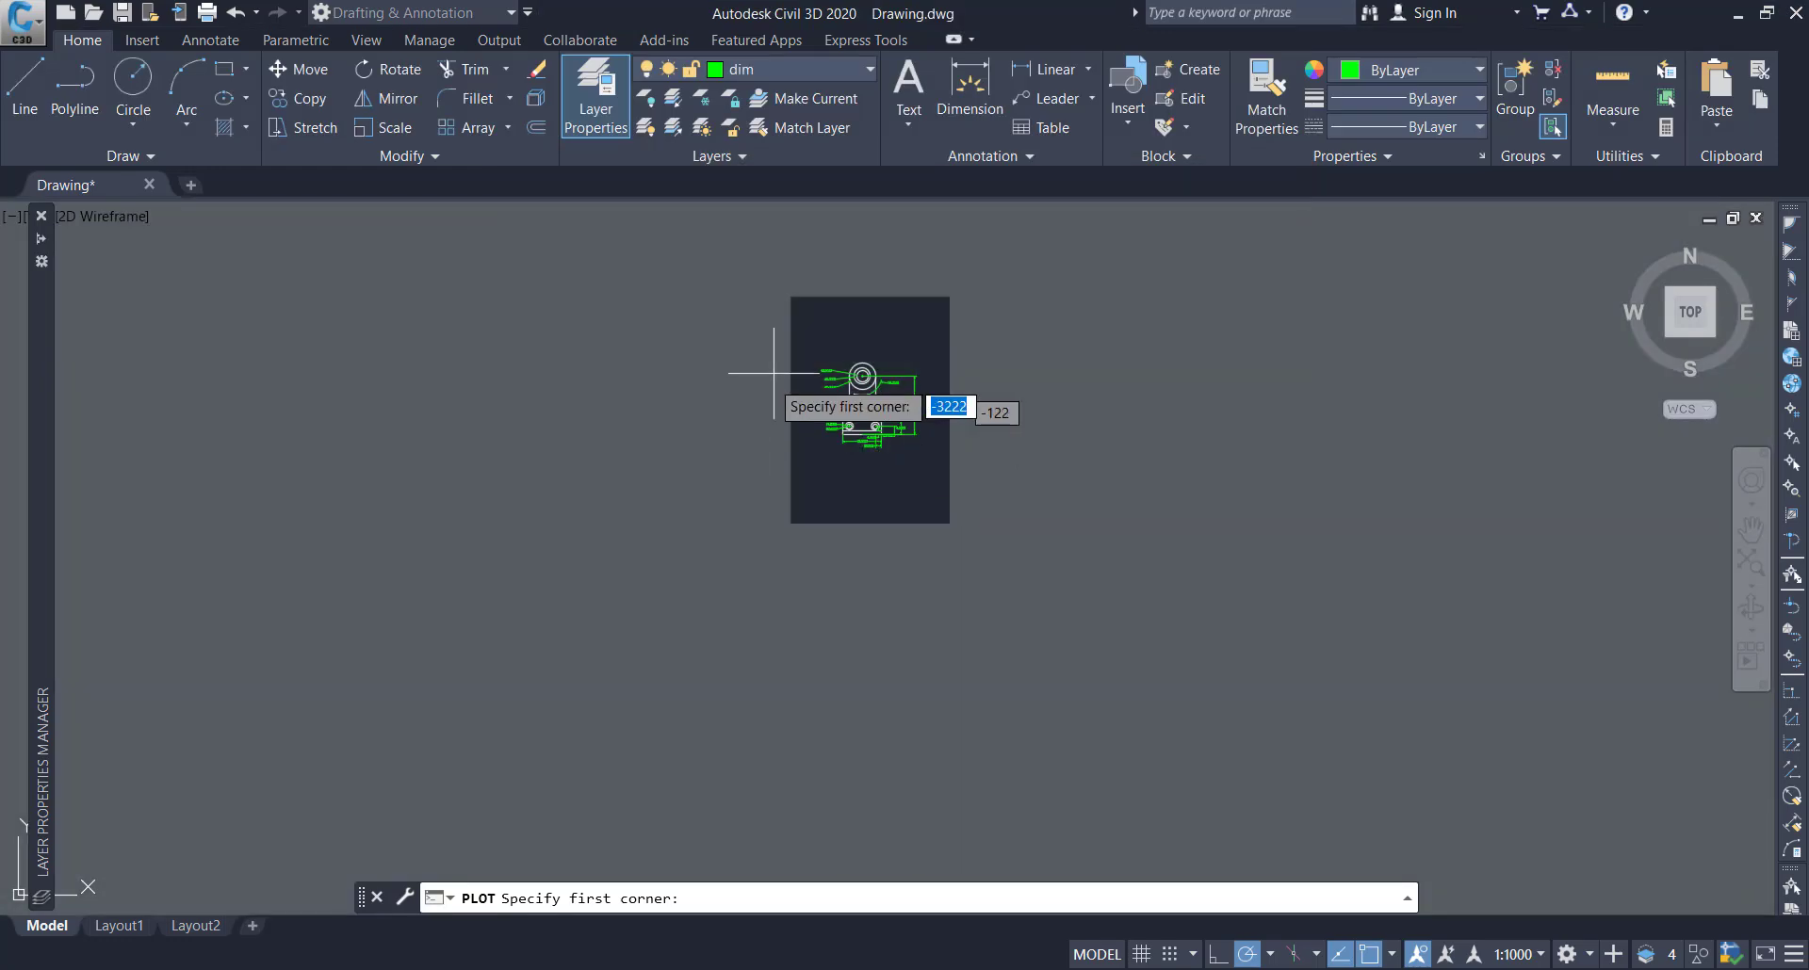
click(801, 317)
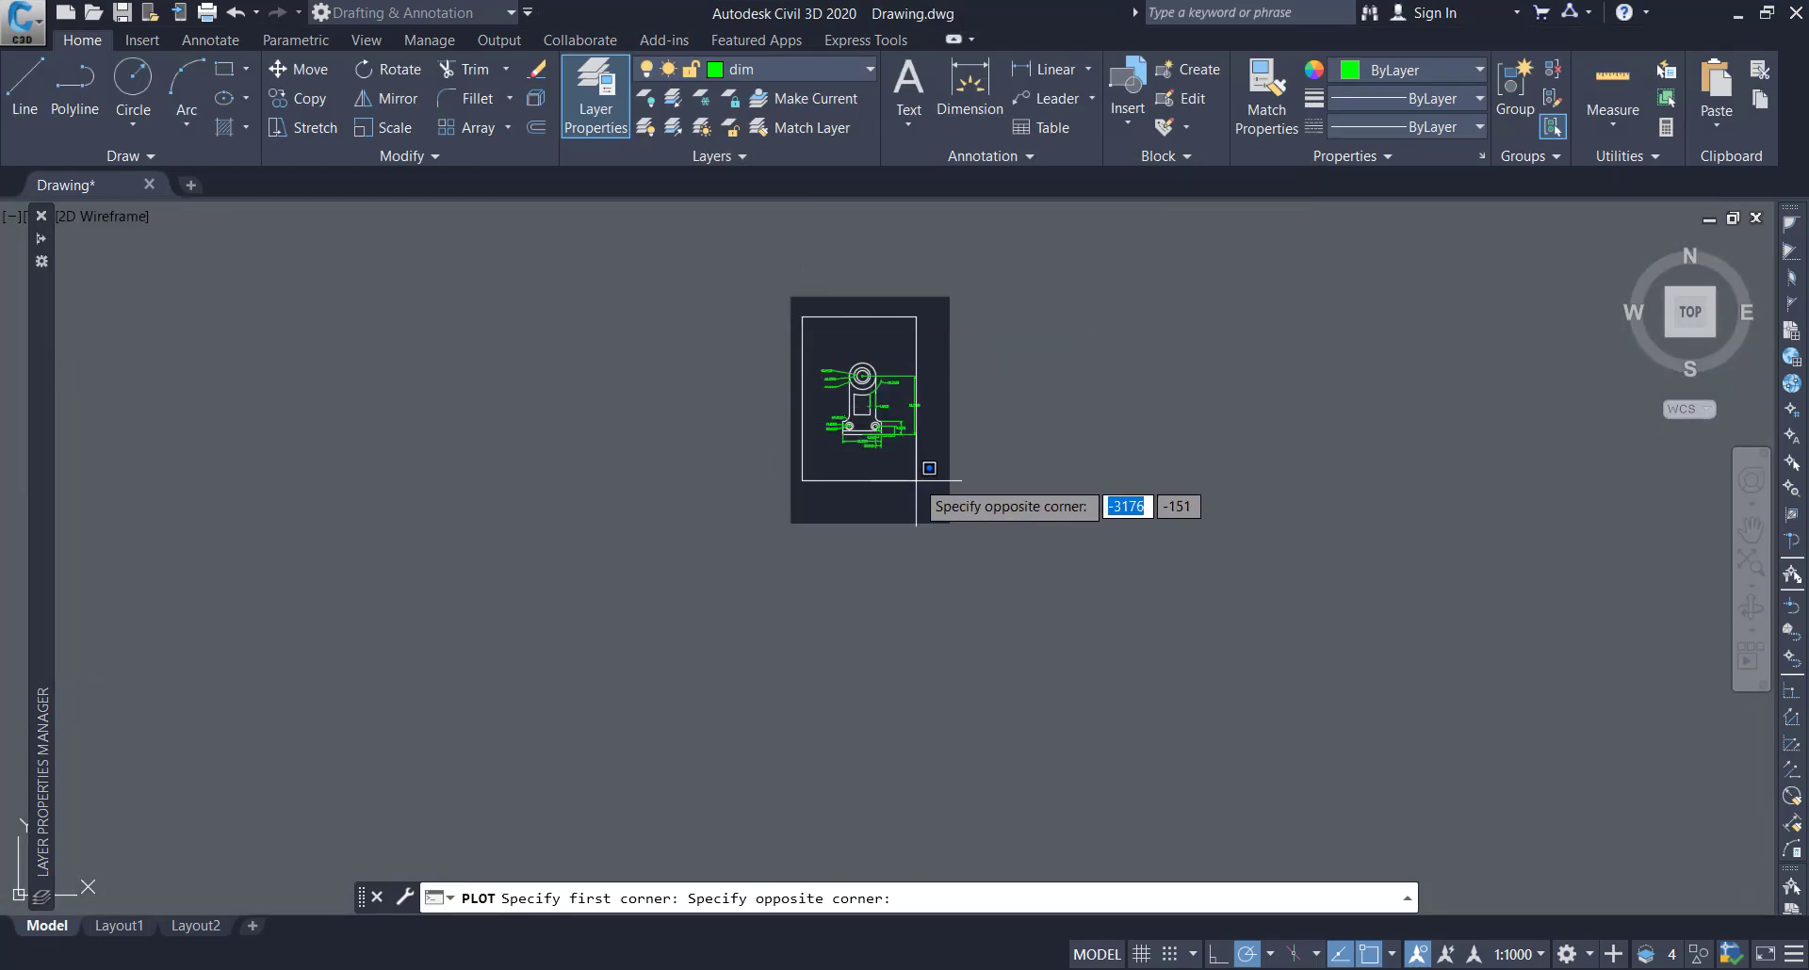
click(926, 489)
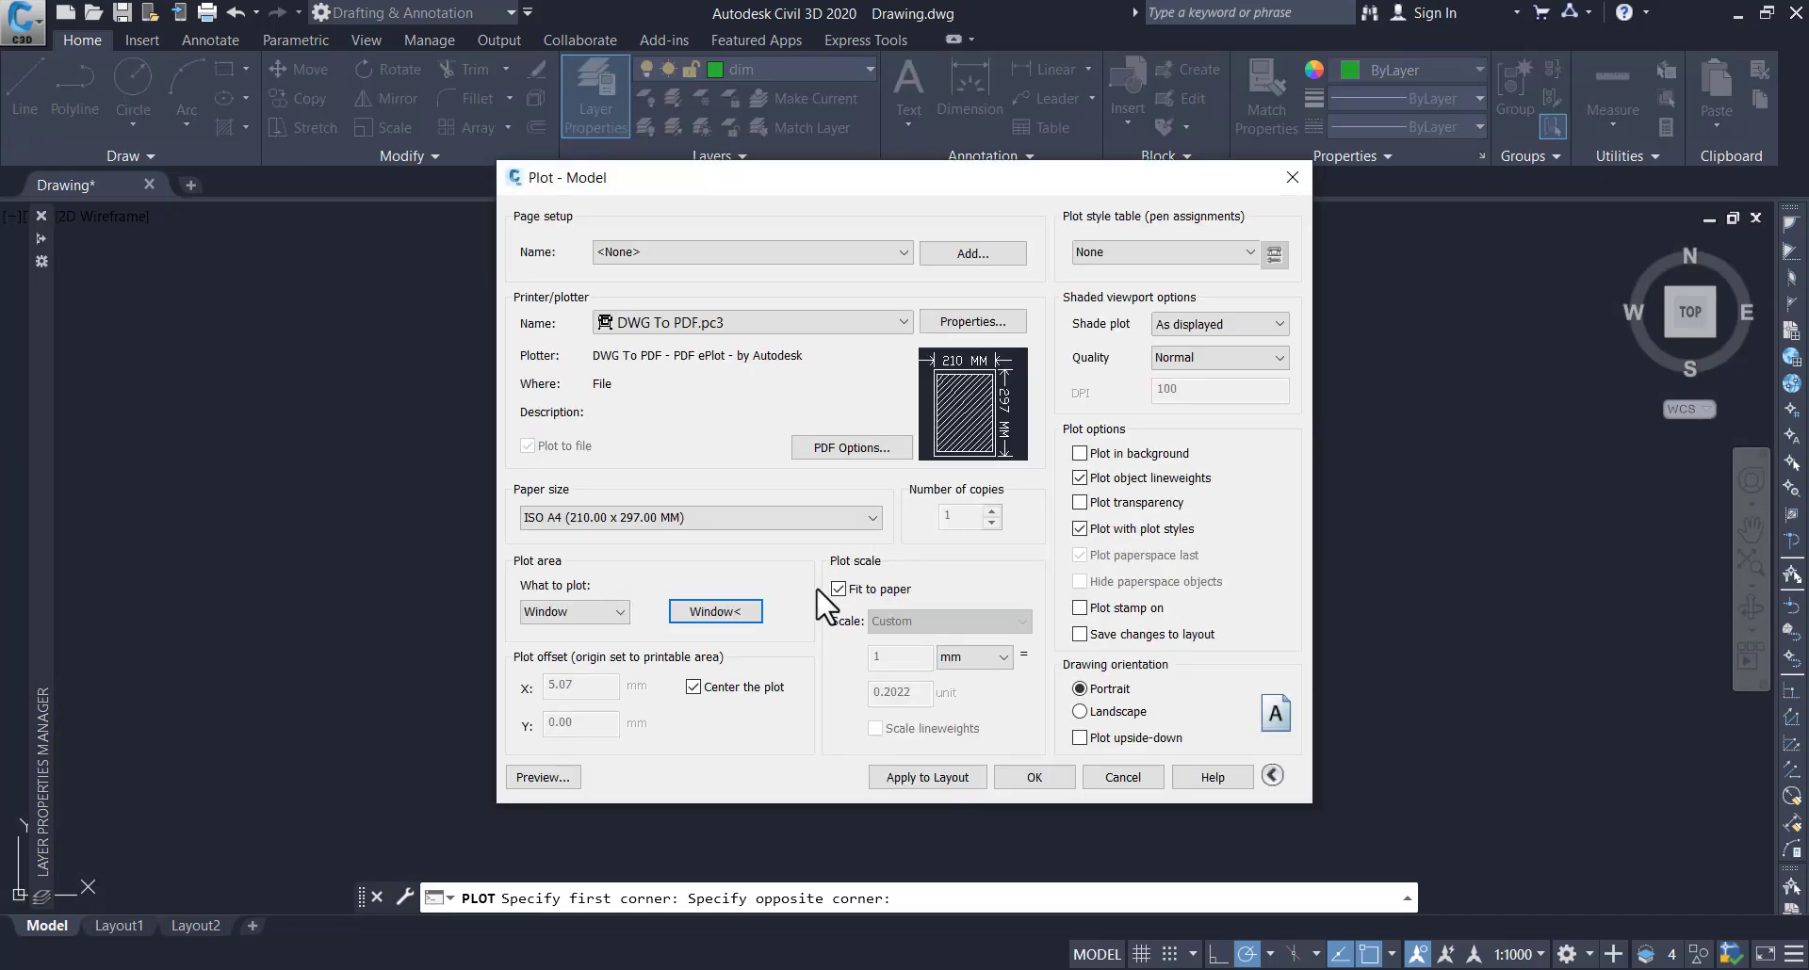
click(1154, 251)
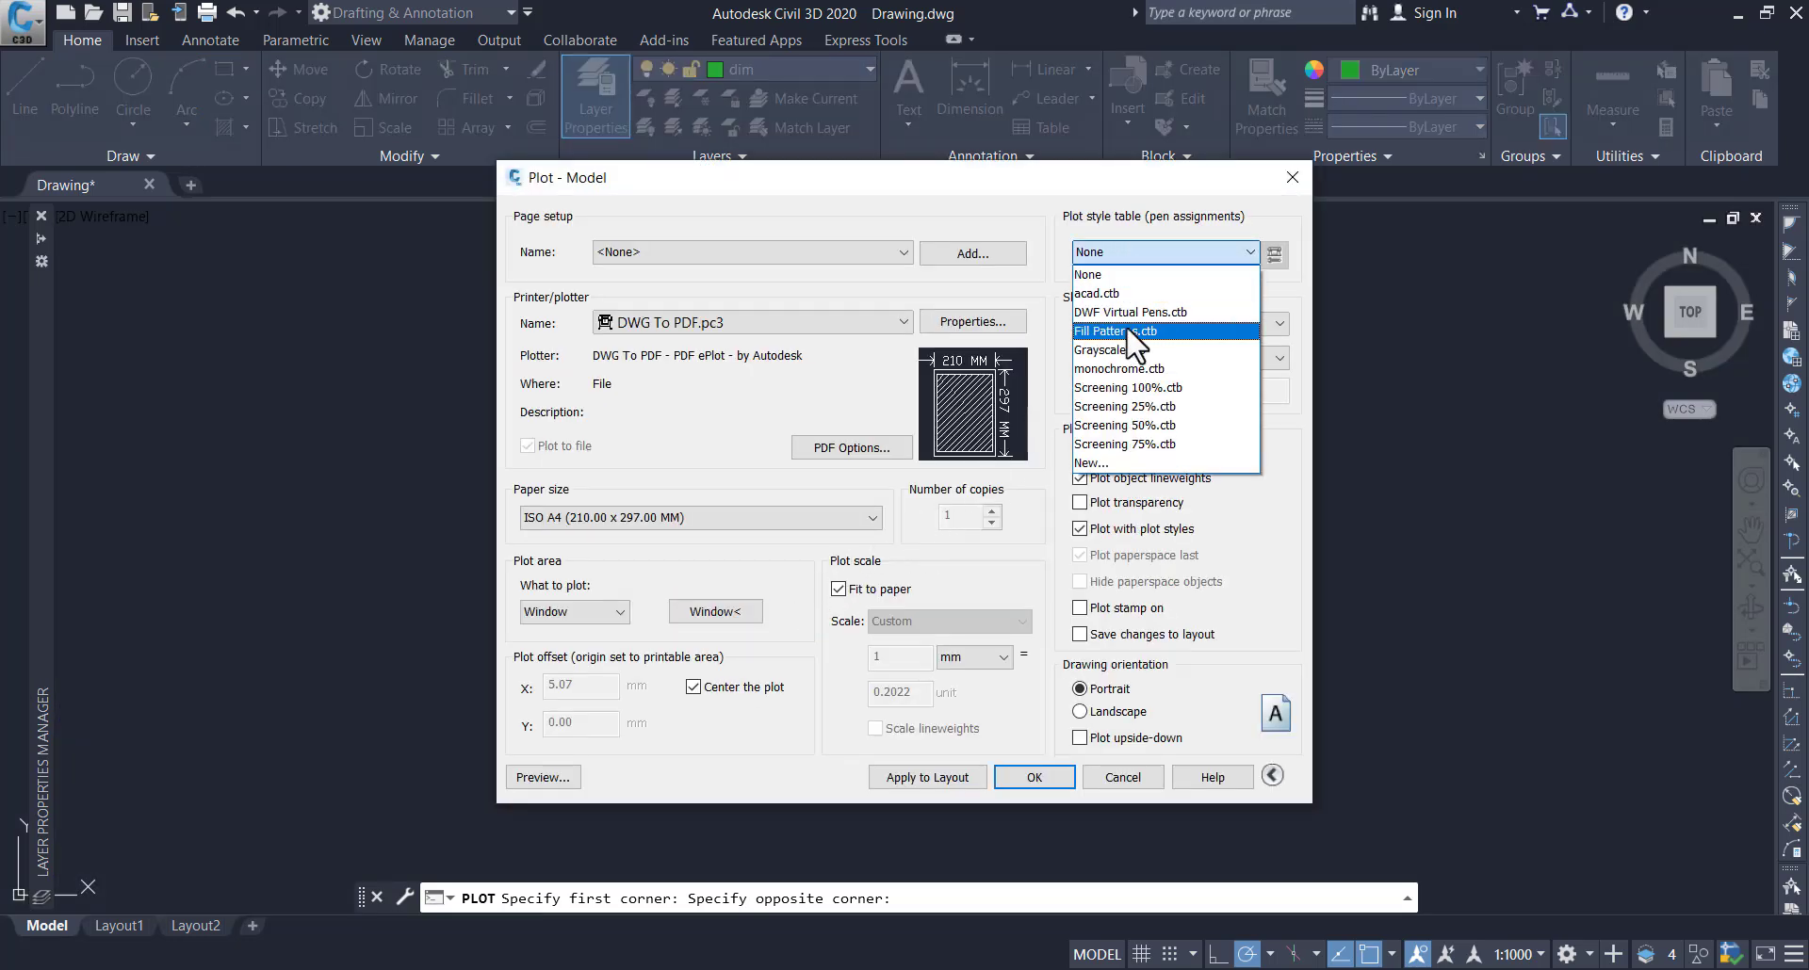
click(1142, 369)
click(928, 551)
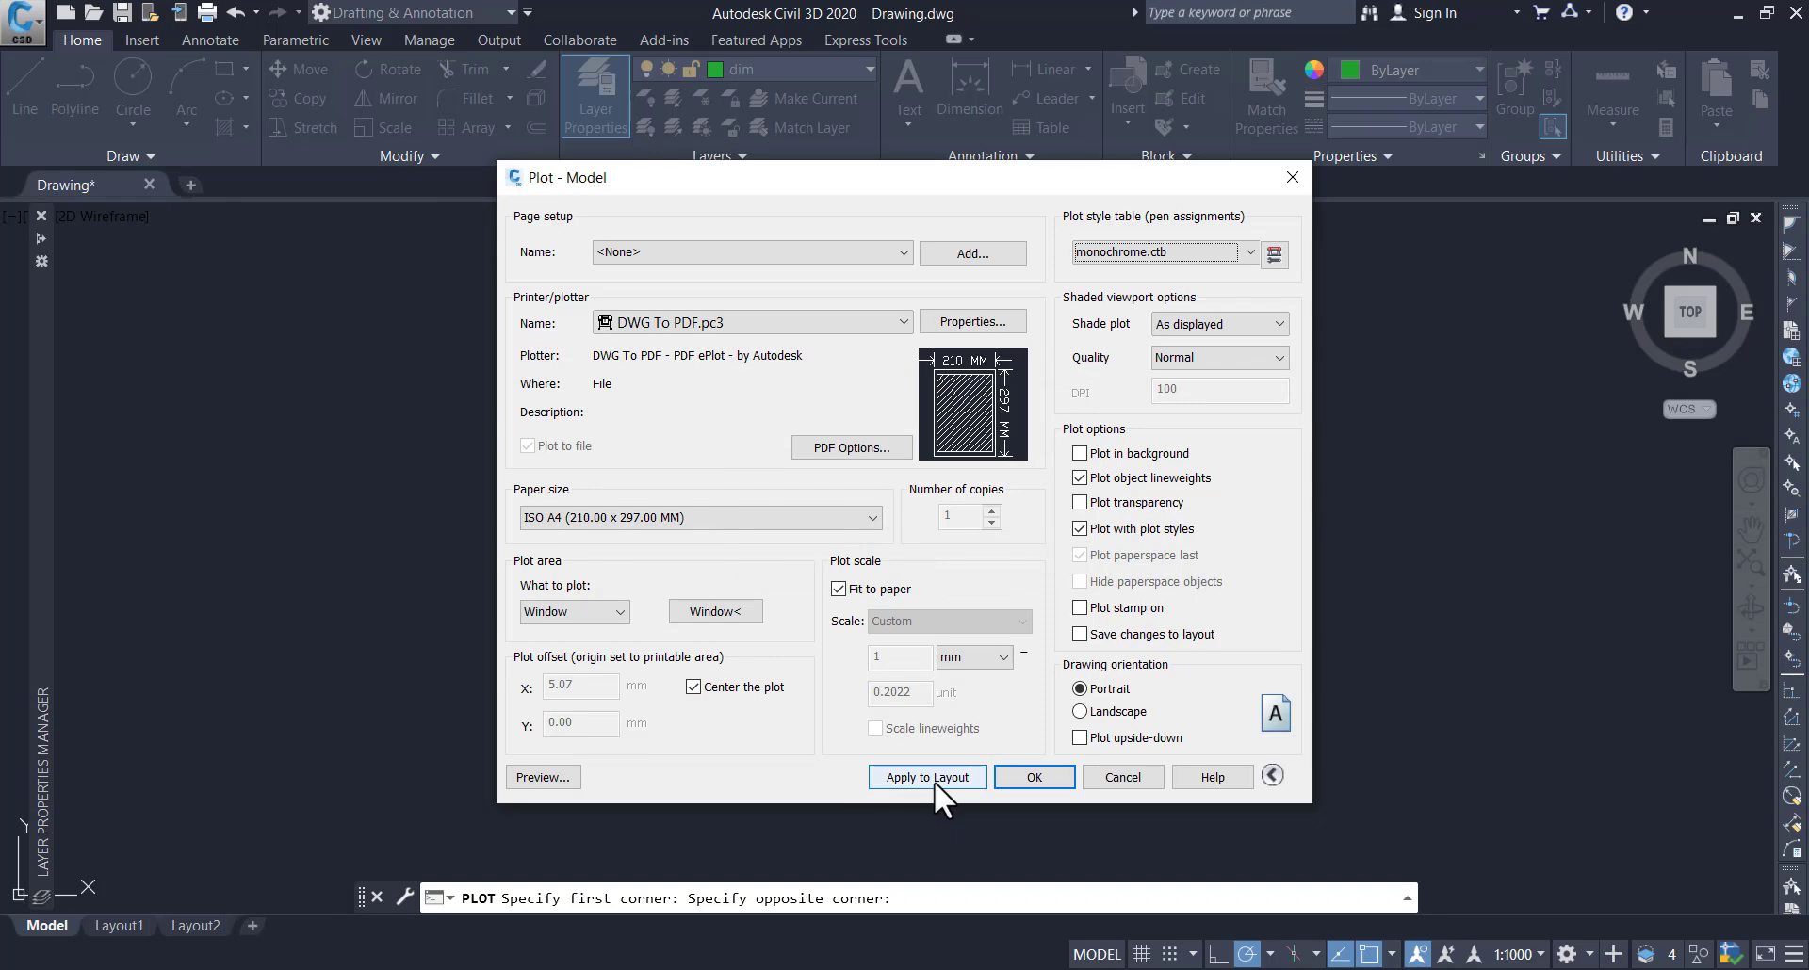
Preview the monochrome plot, examine the bracket and its dimensions up close, and exit plot setup without plotting
click(544, 777)
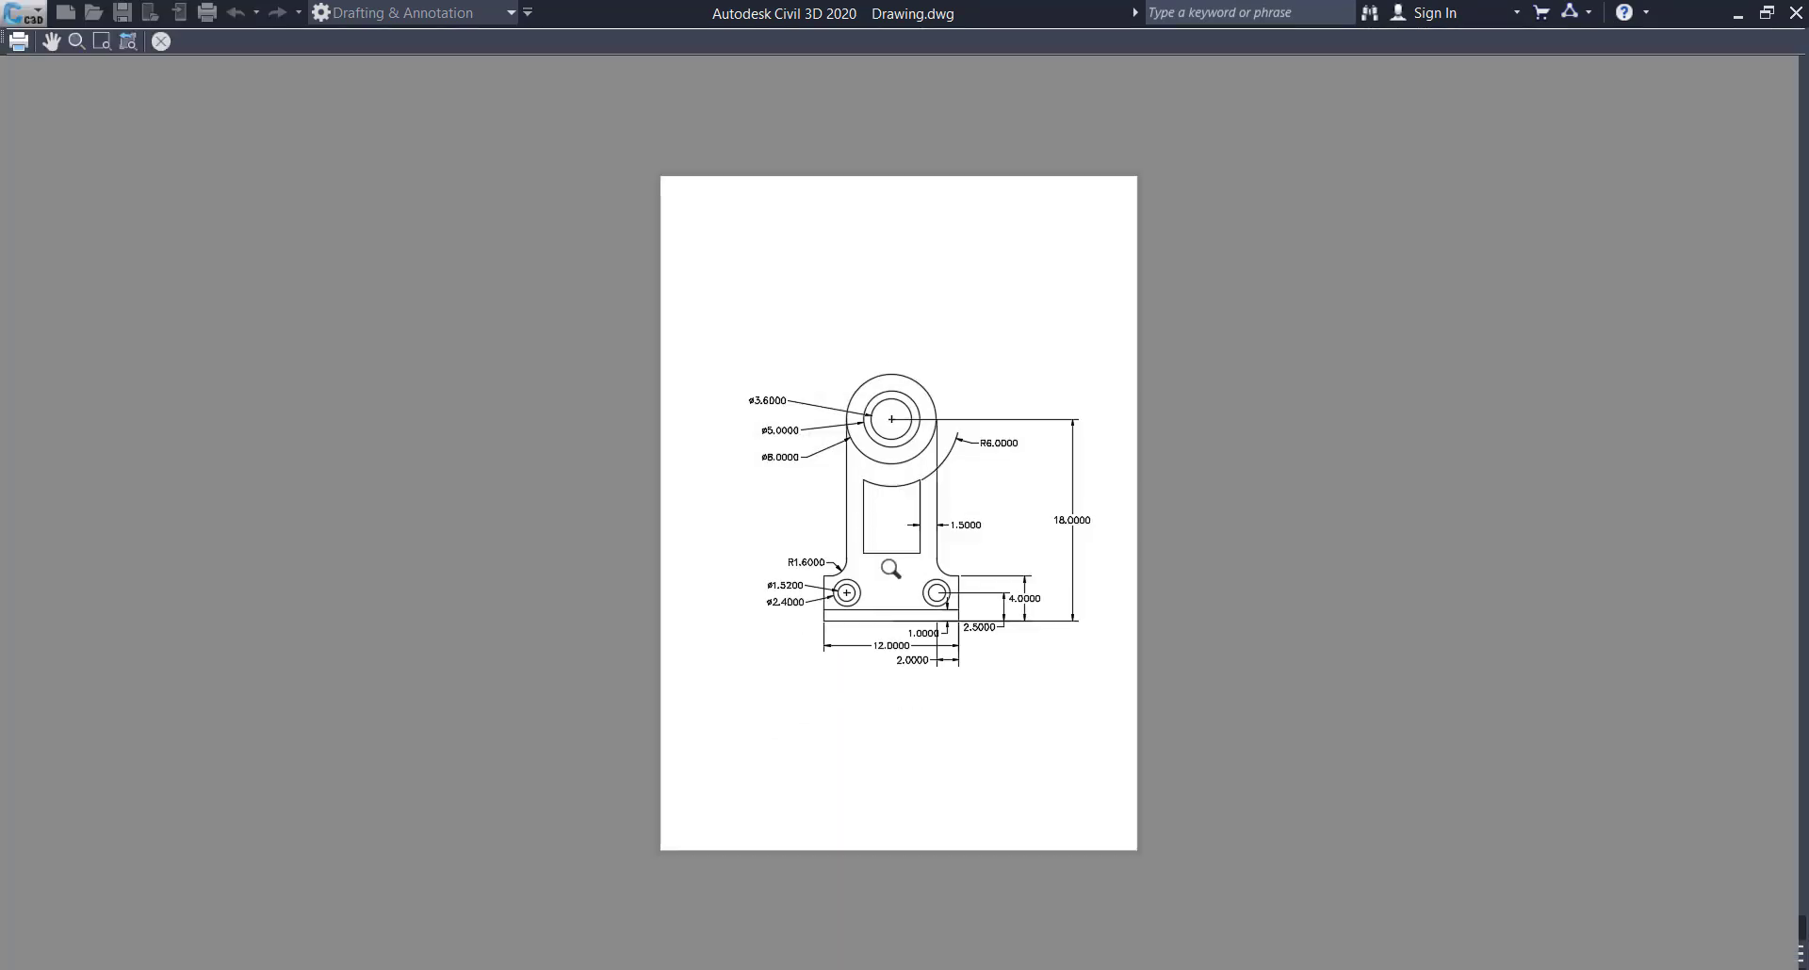
scroll(1003, 556, up, 4)
scroll(989, 599, down, 4)
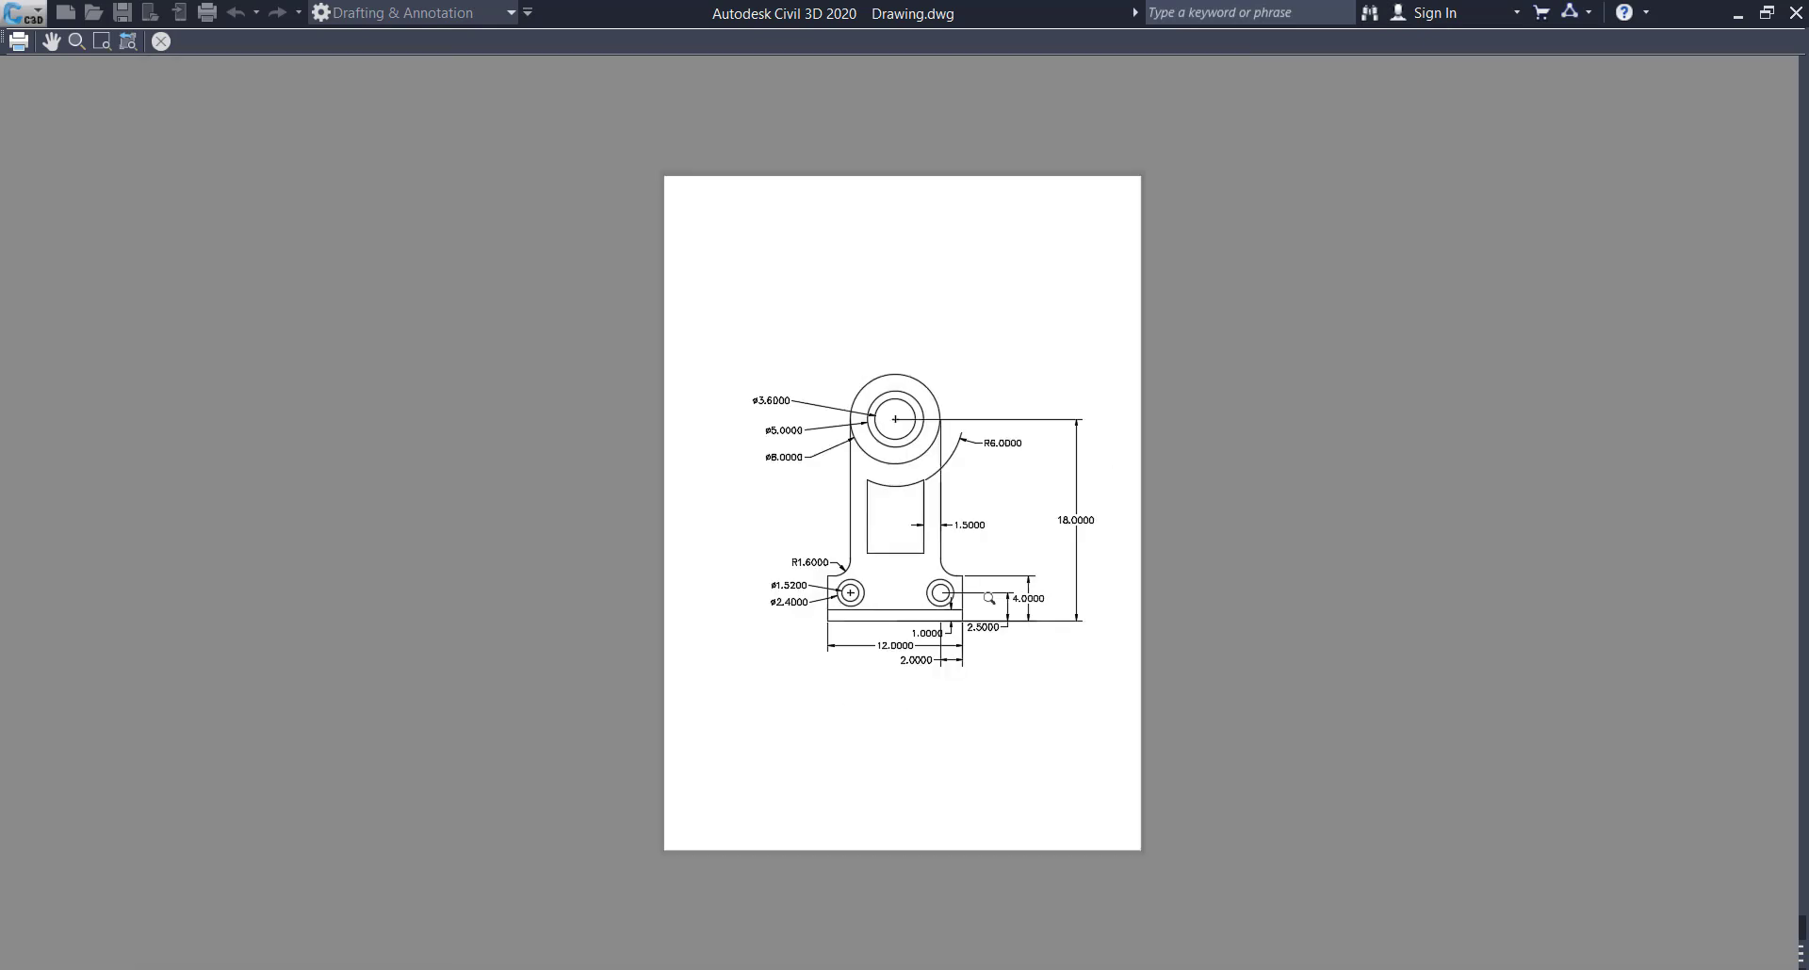
scroll(838, 361, up, 4)
scroll(839, 361, down, 4)
scroll(959, 649, up, 2)
scroll(958, 649, down, 2)
scroll(888, 636, up, 2)
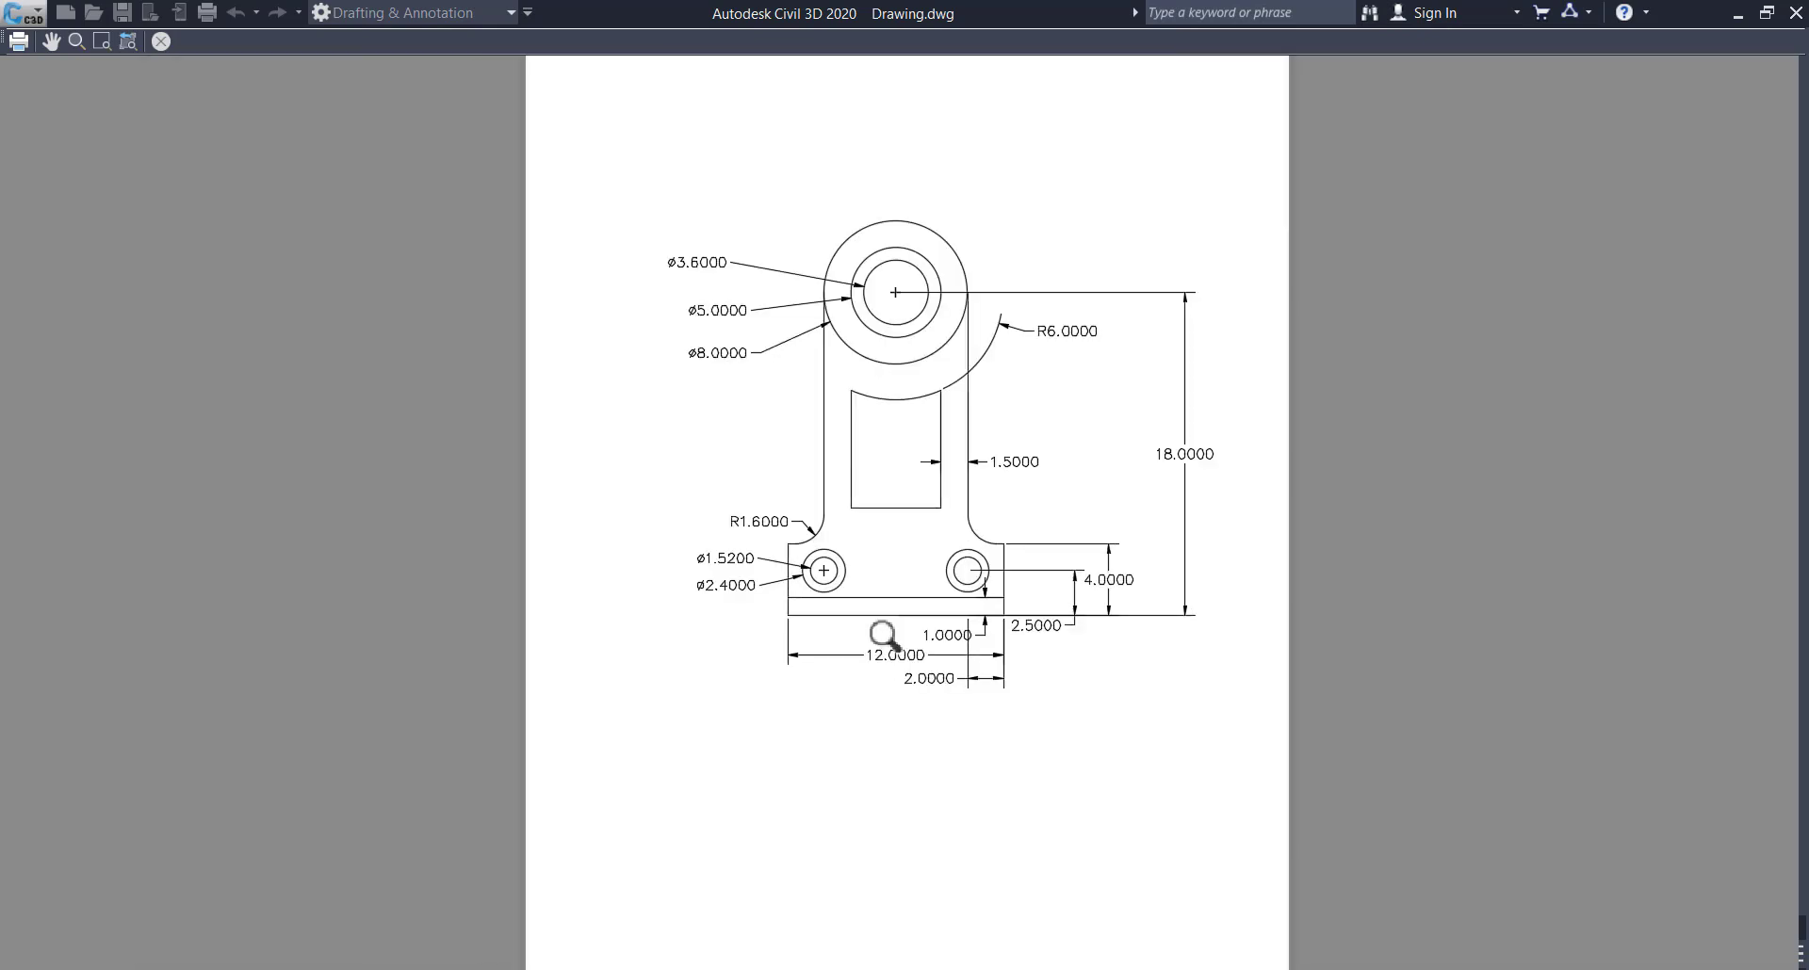
scroll(895, 638, down, 2)
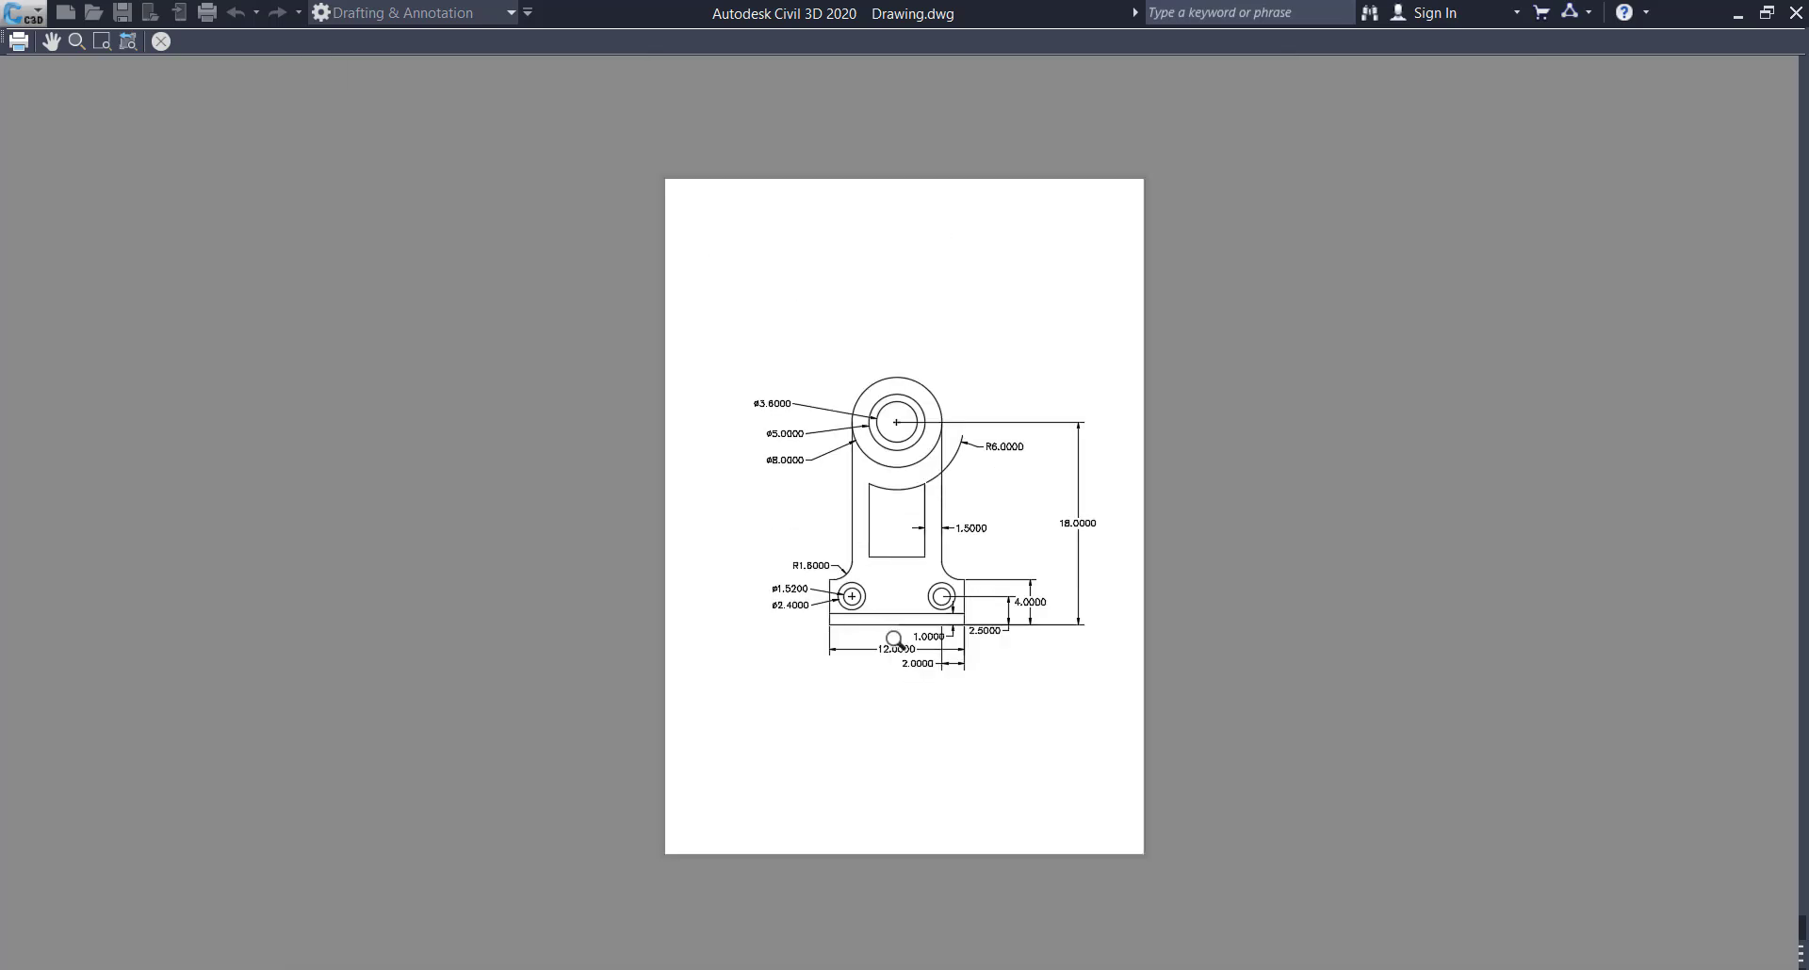
scroll(848, 645, up, 2)
scroll(656, 351, down, 2)
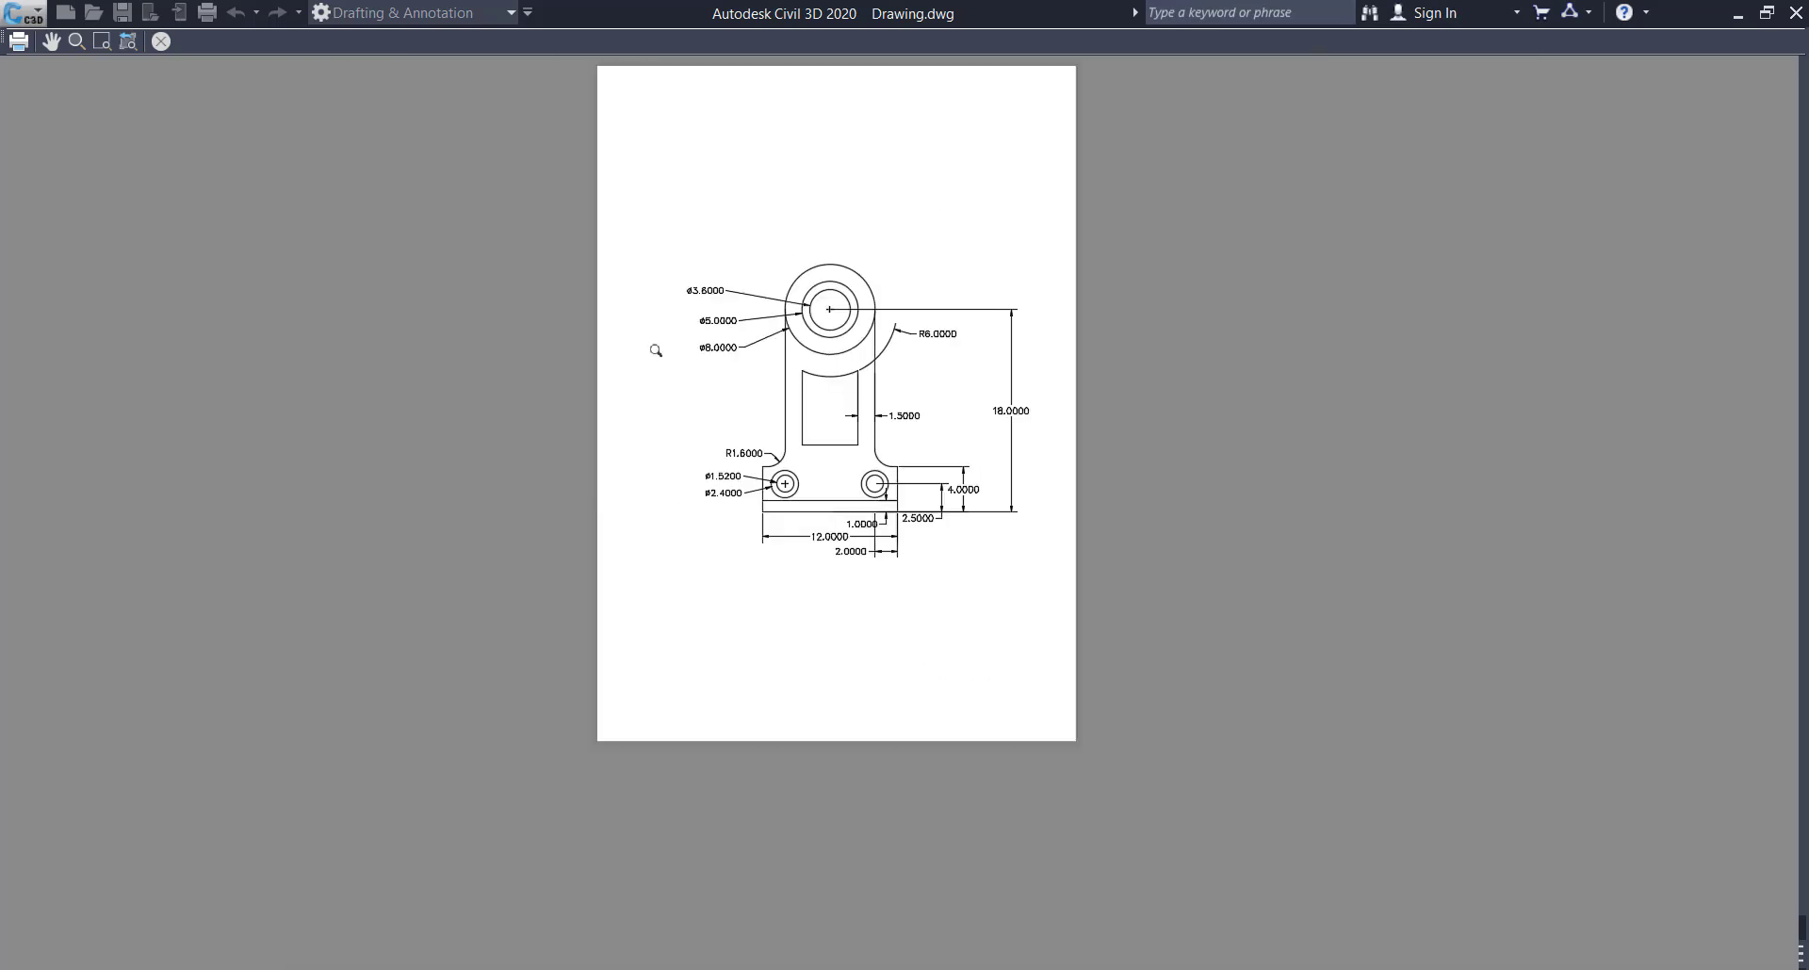
click(161, 40)
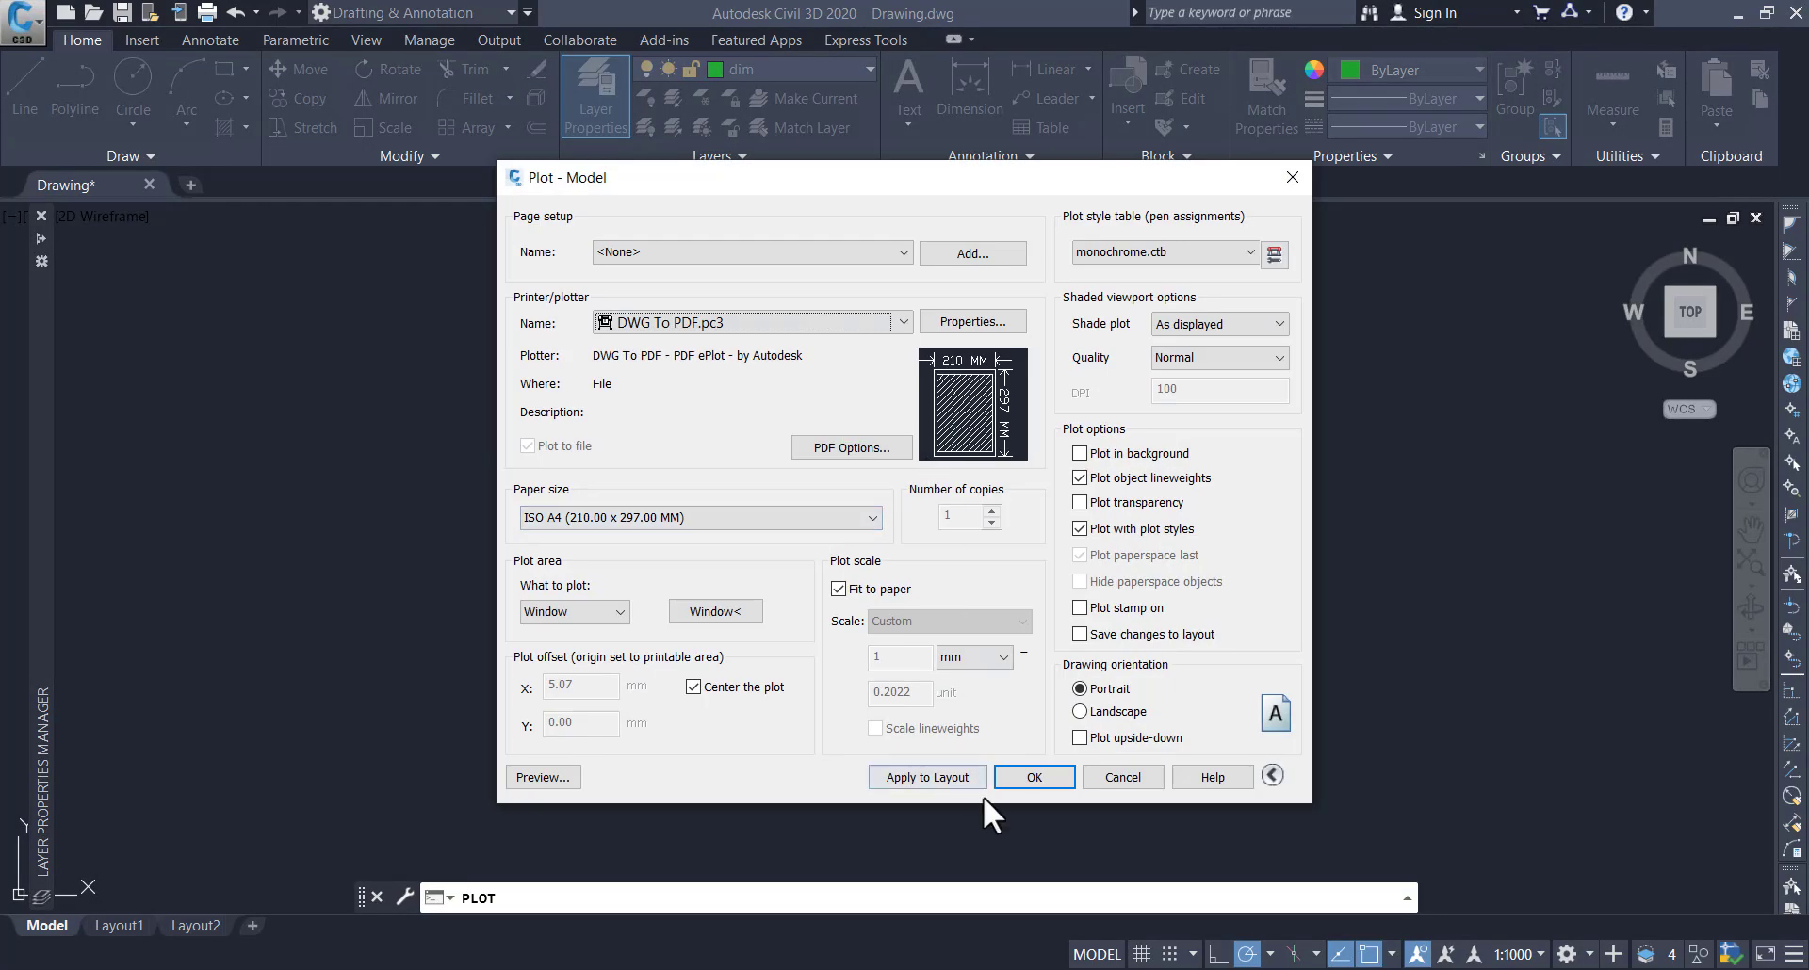
click(1292, 177)
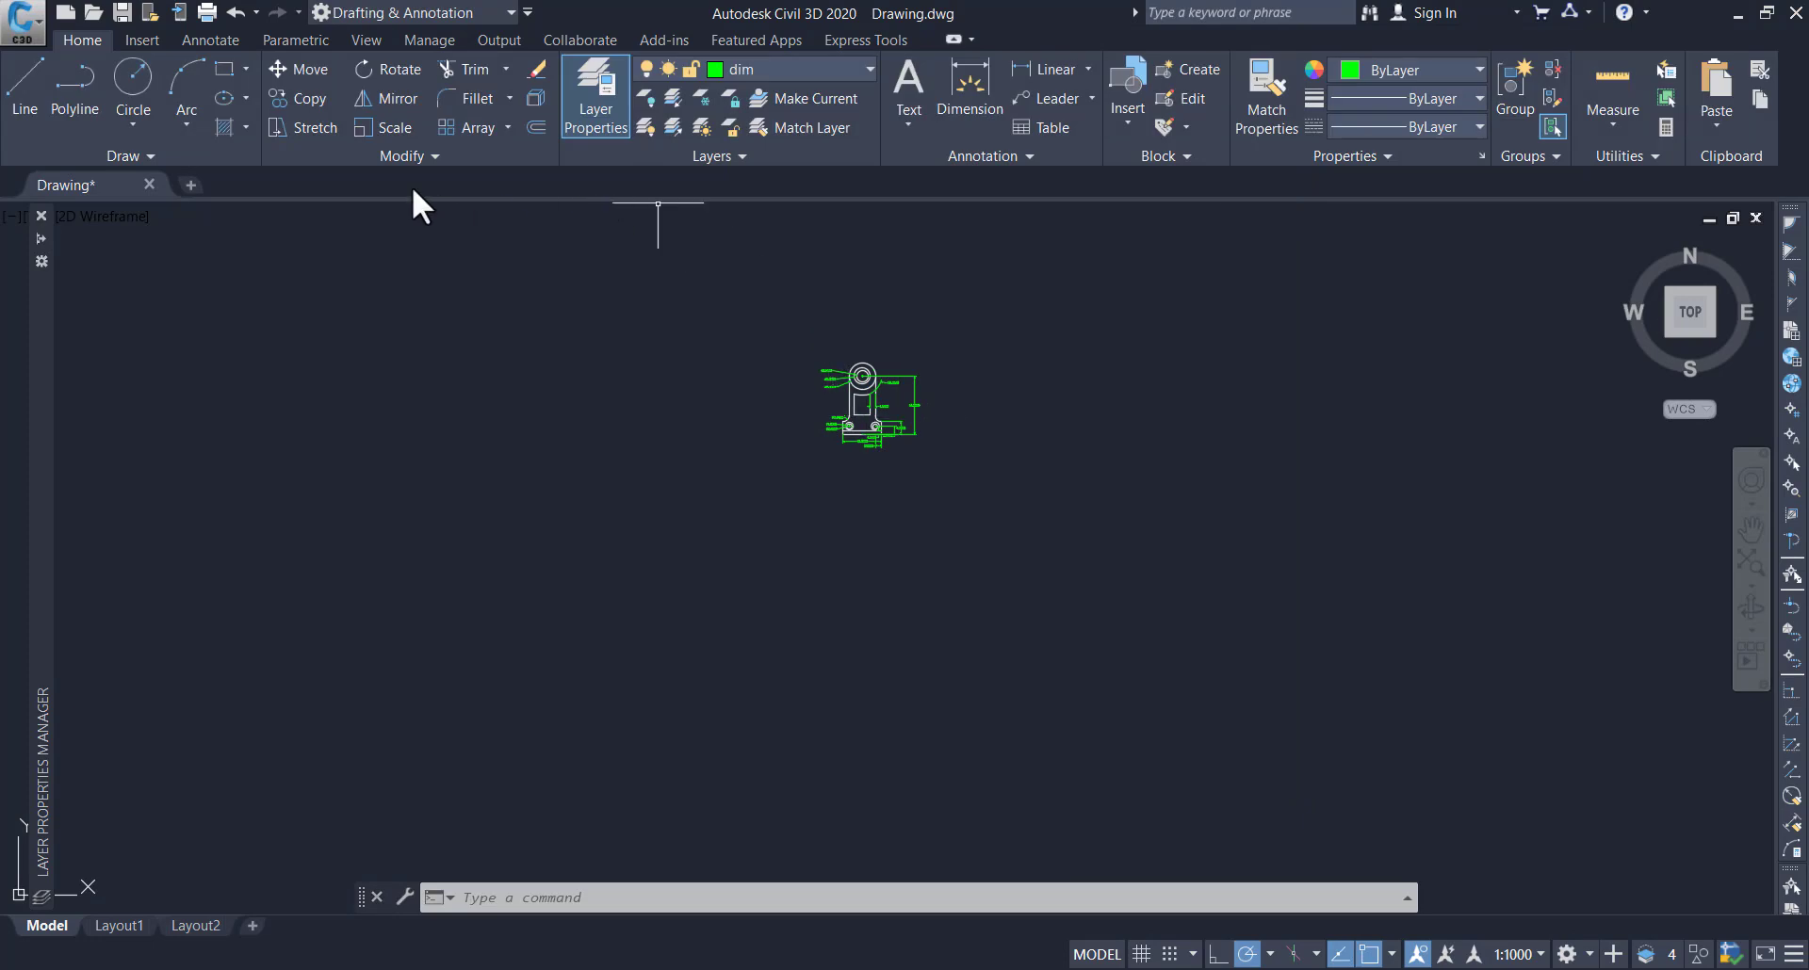
Draw a rectangular frame about 37 by 51 units around the dimensioned bracket
click(226, 72)
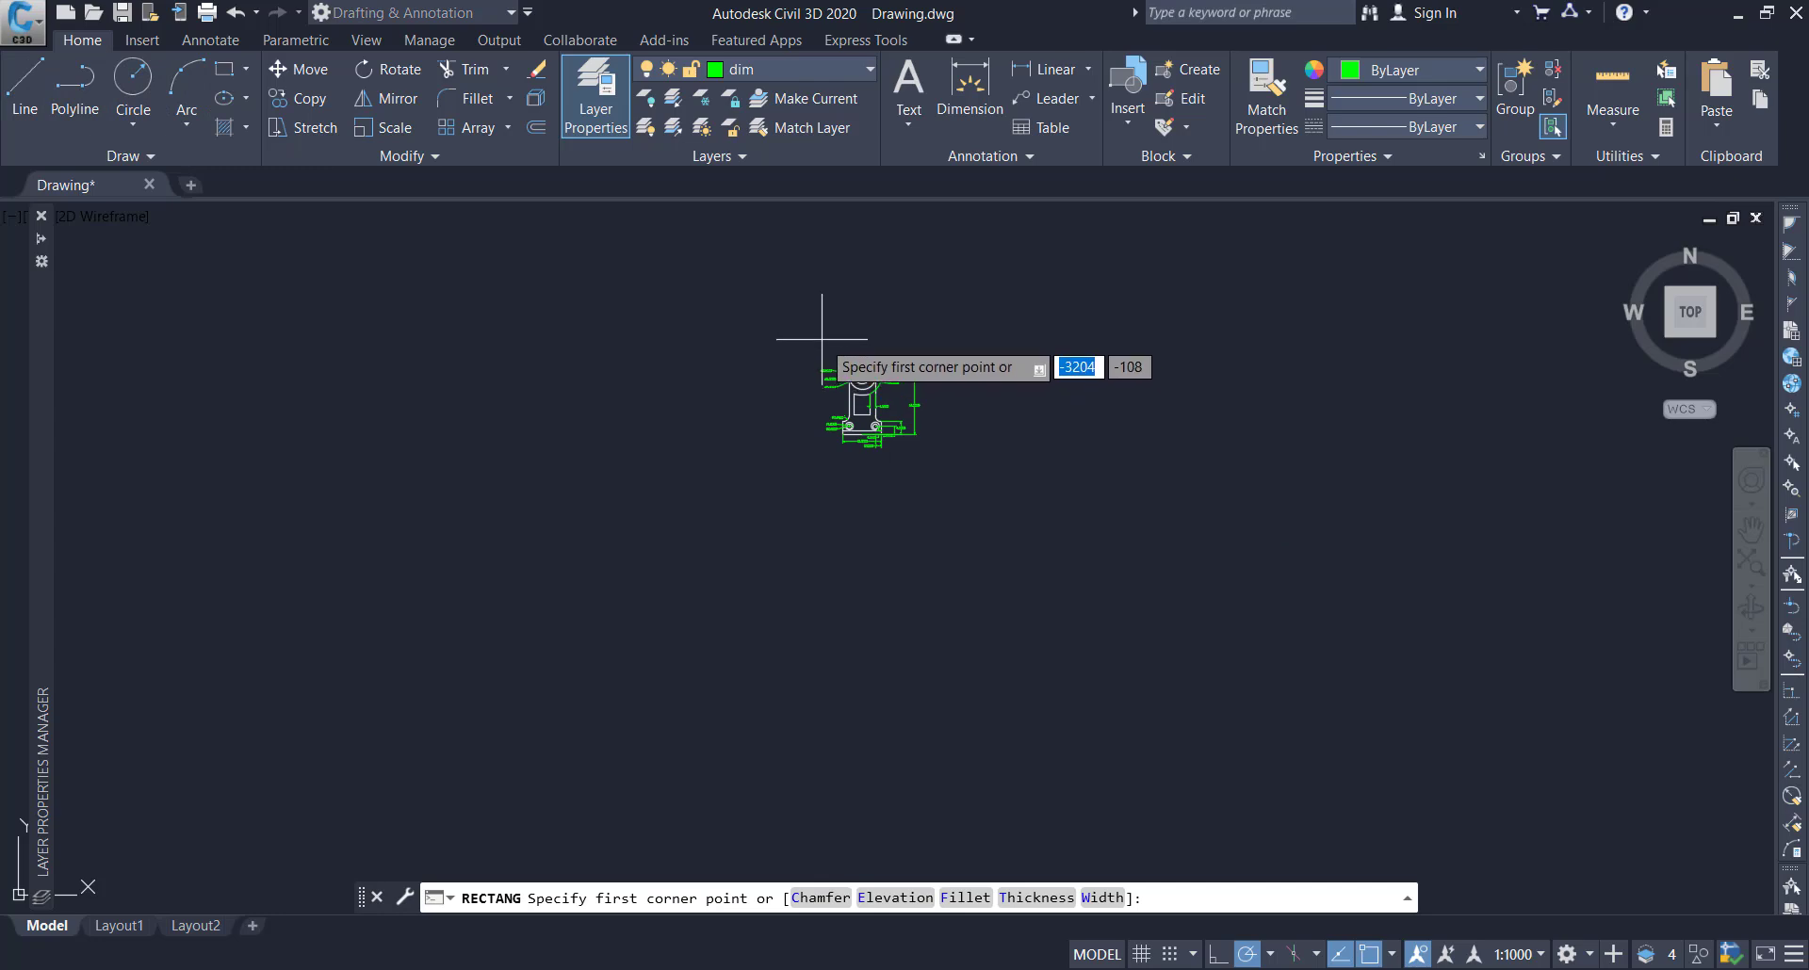
click(810, 323)
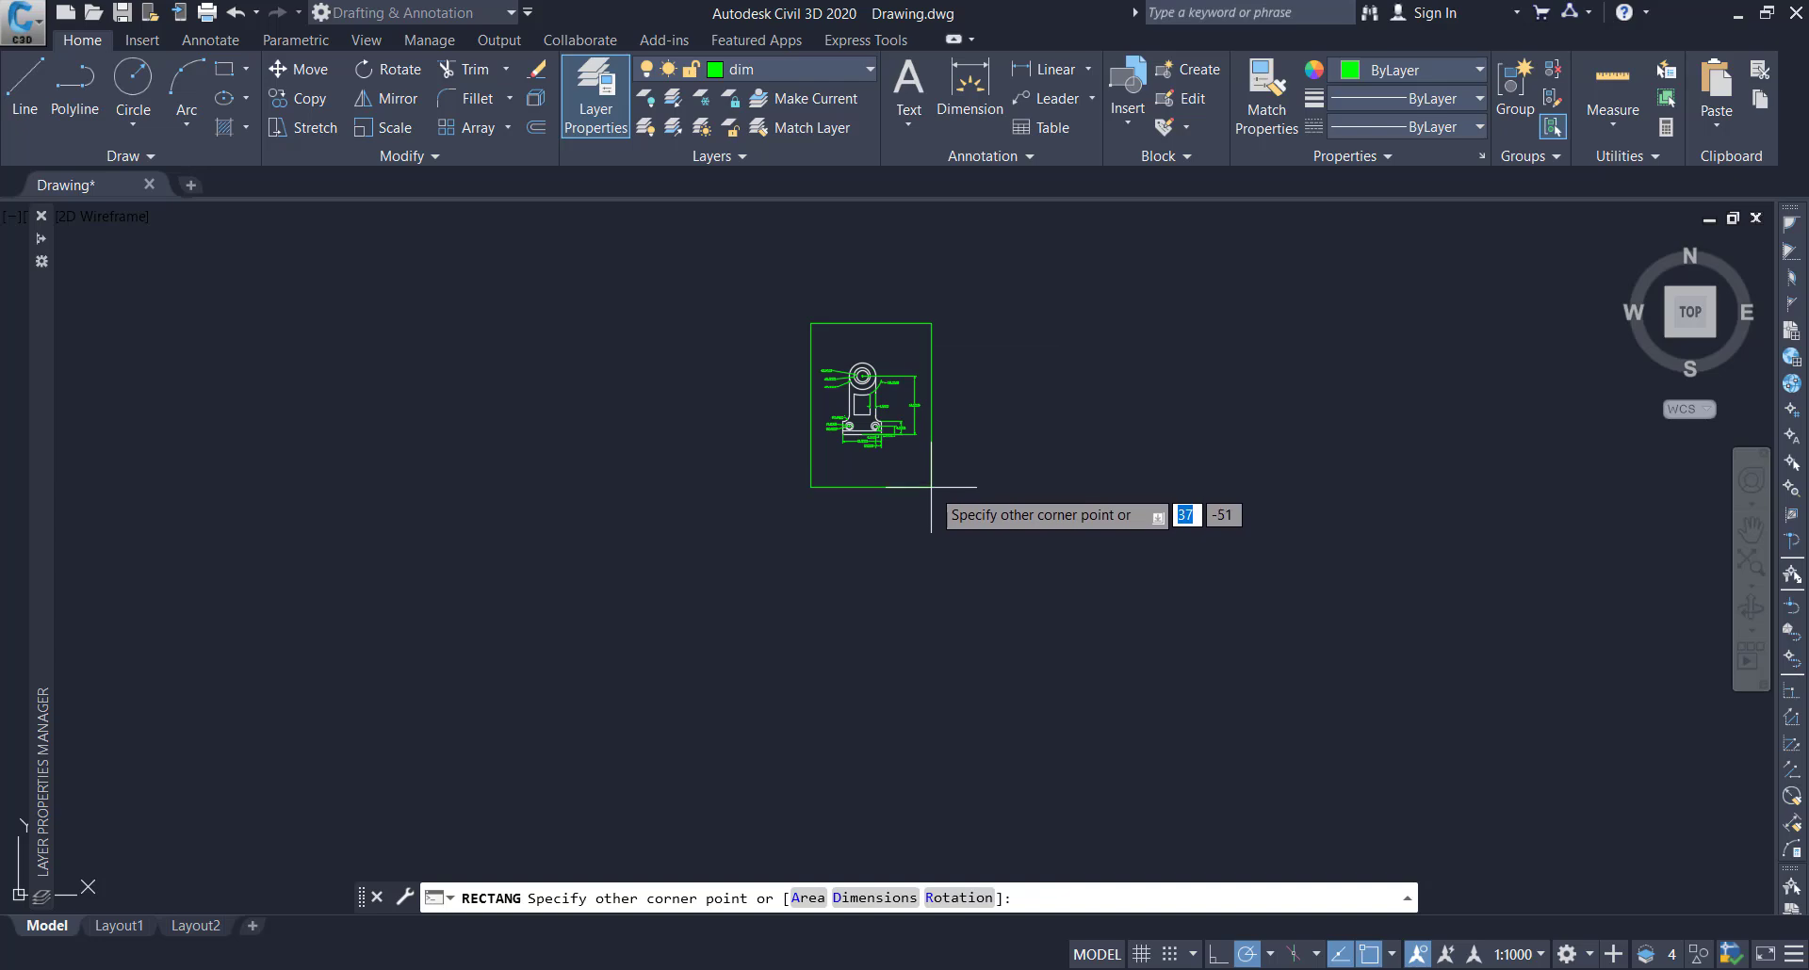
click(931, 487)
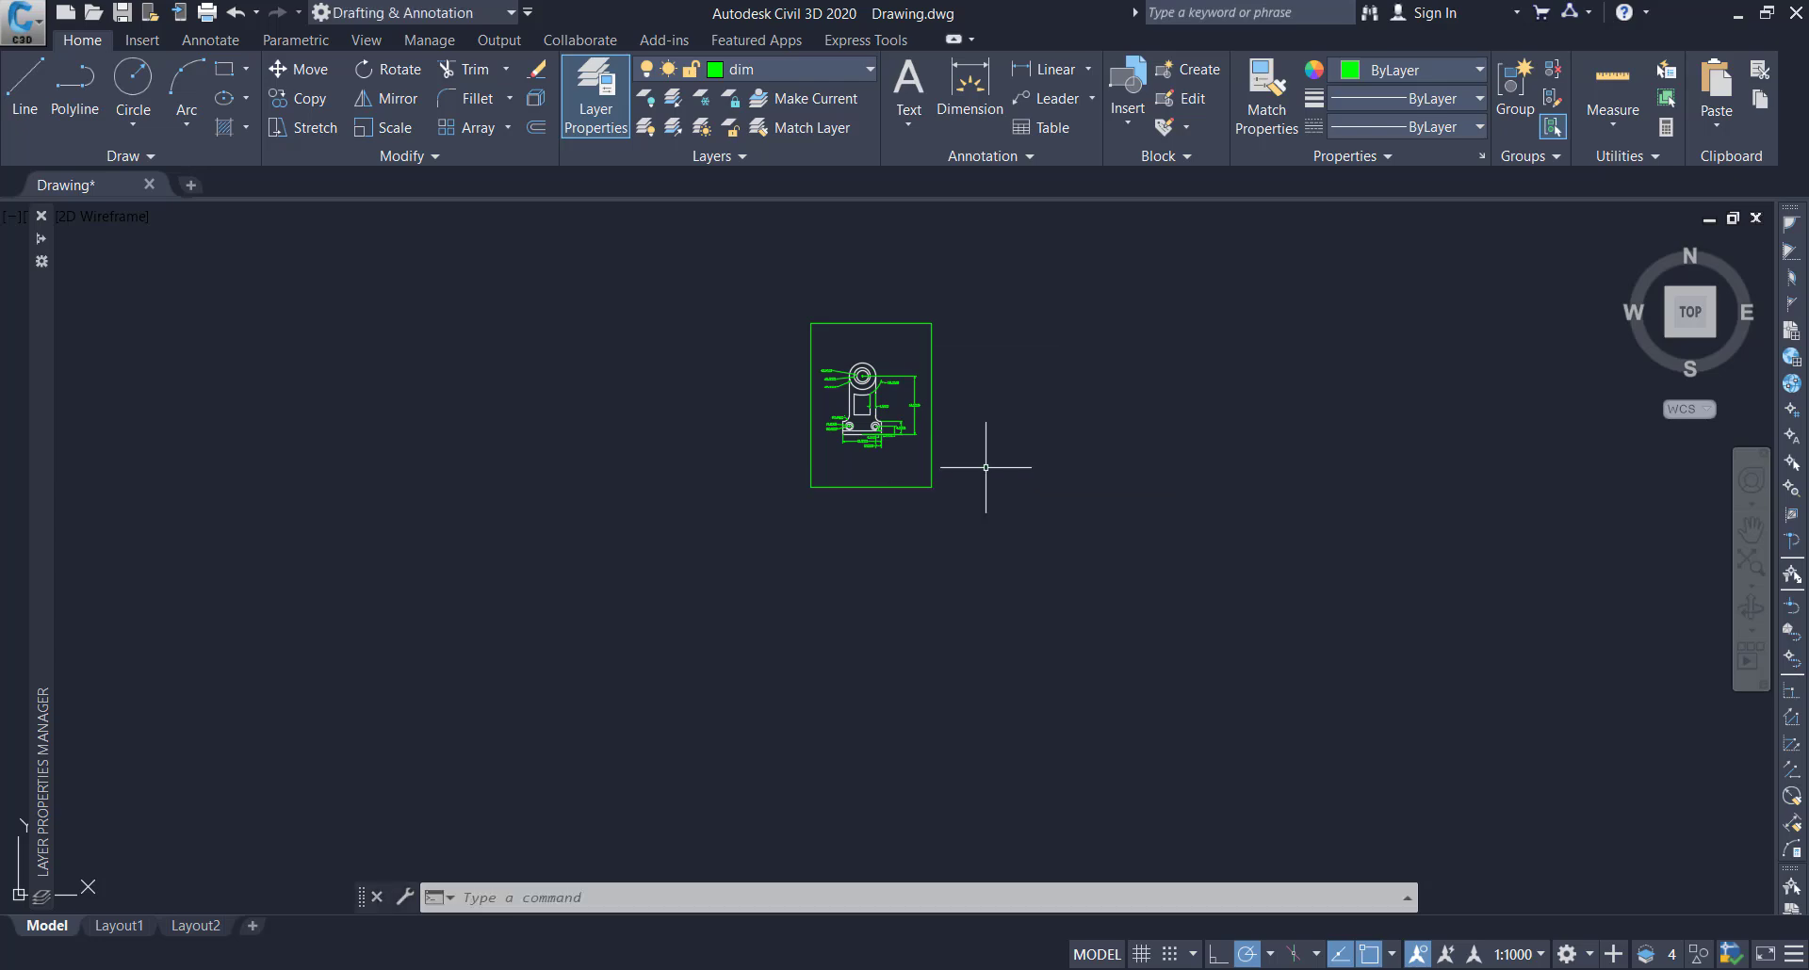
Make layer 0 the current layer
click(760, 71)
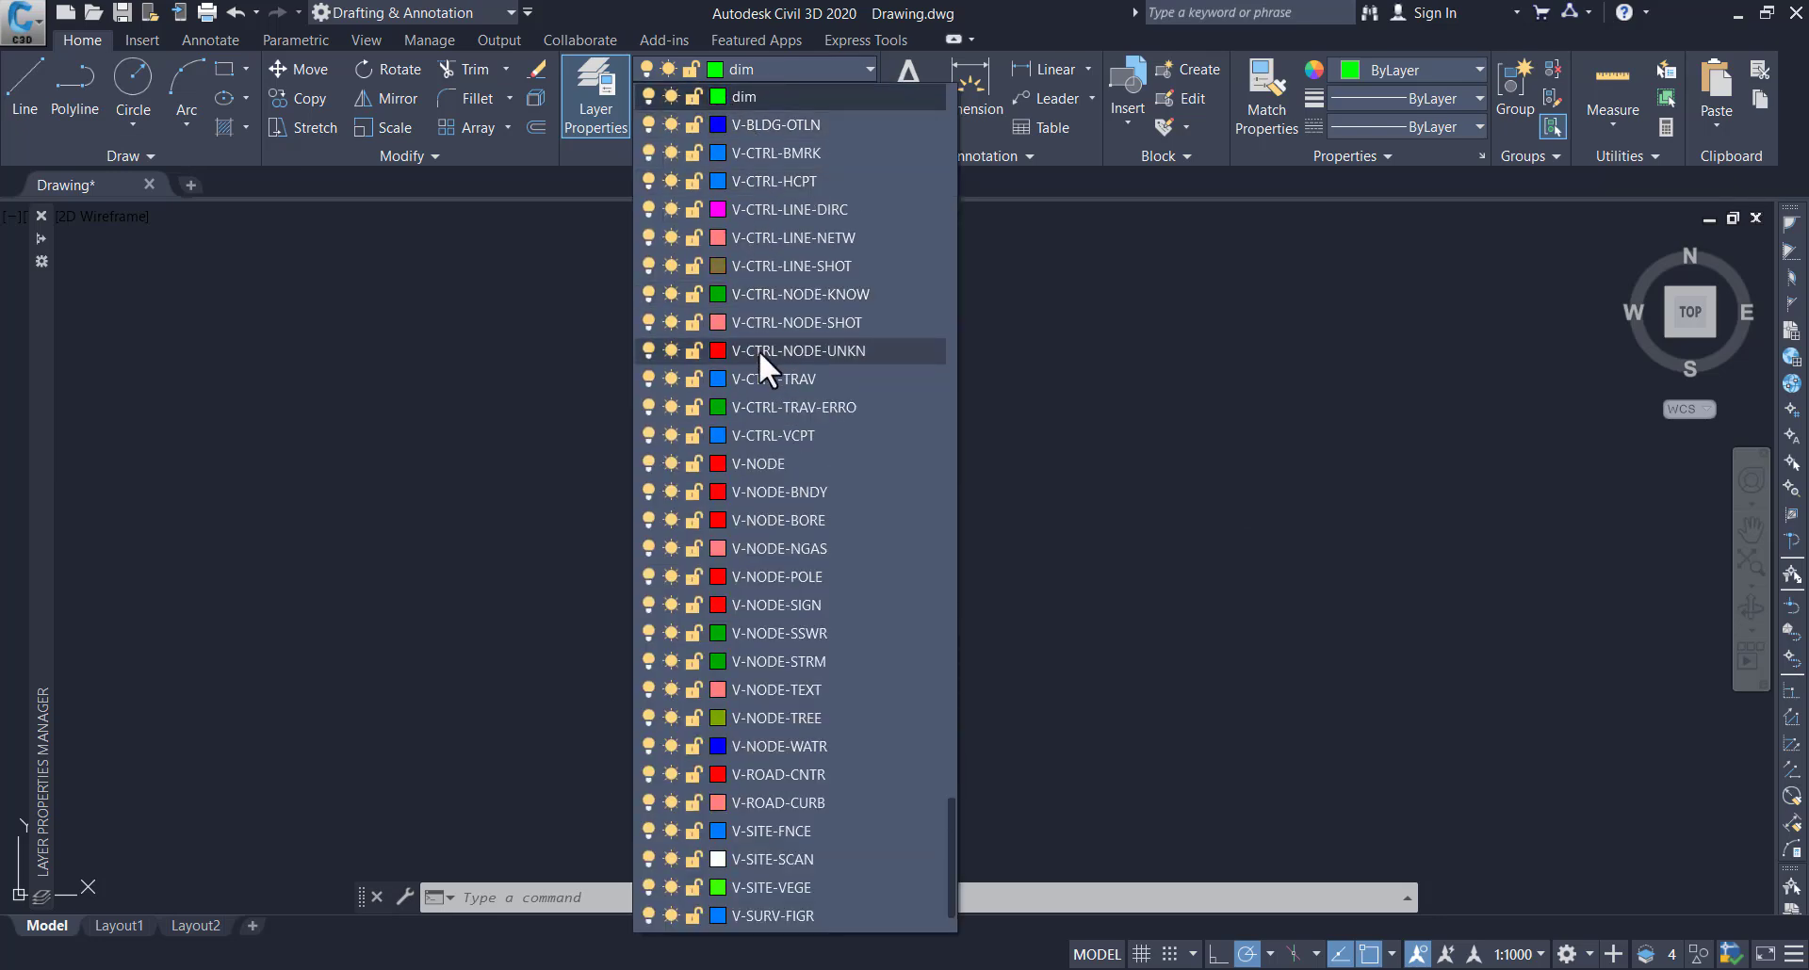
scroll(754, 256, up, 15)
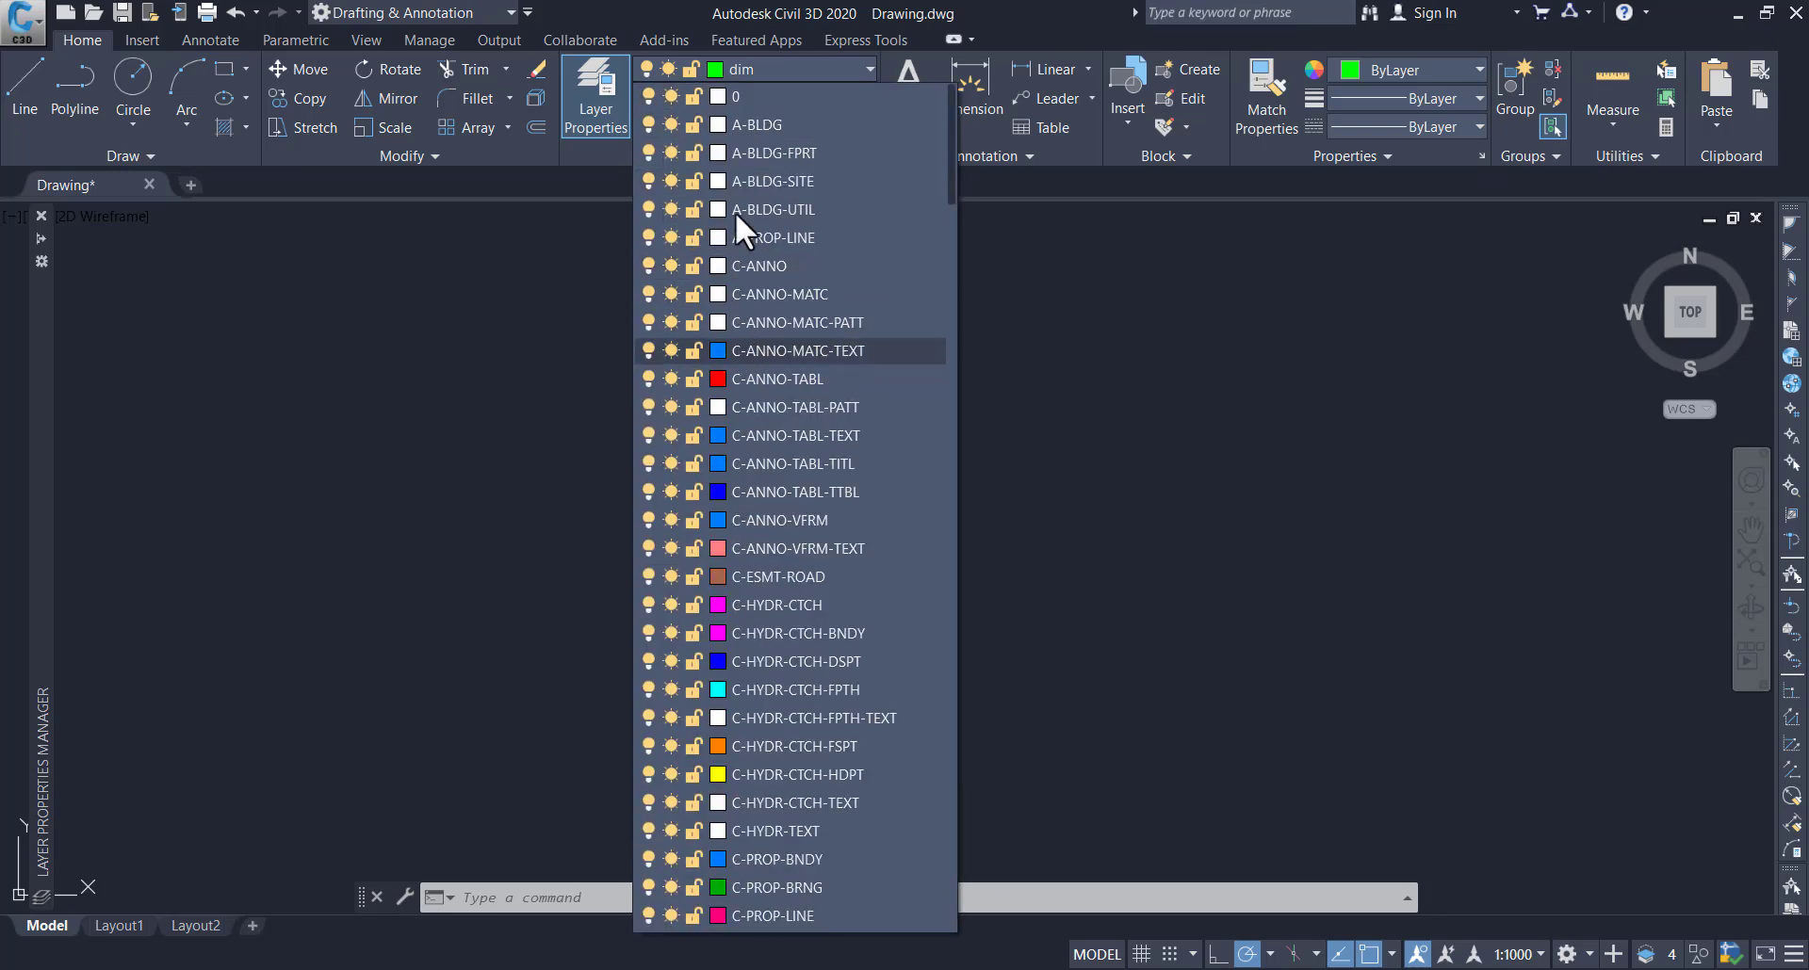
click(745, 96)
Move the rectangular frame around the bracket to layer 0 and clear the selection
click(921, 322)
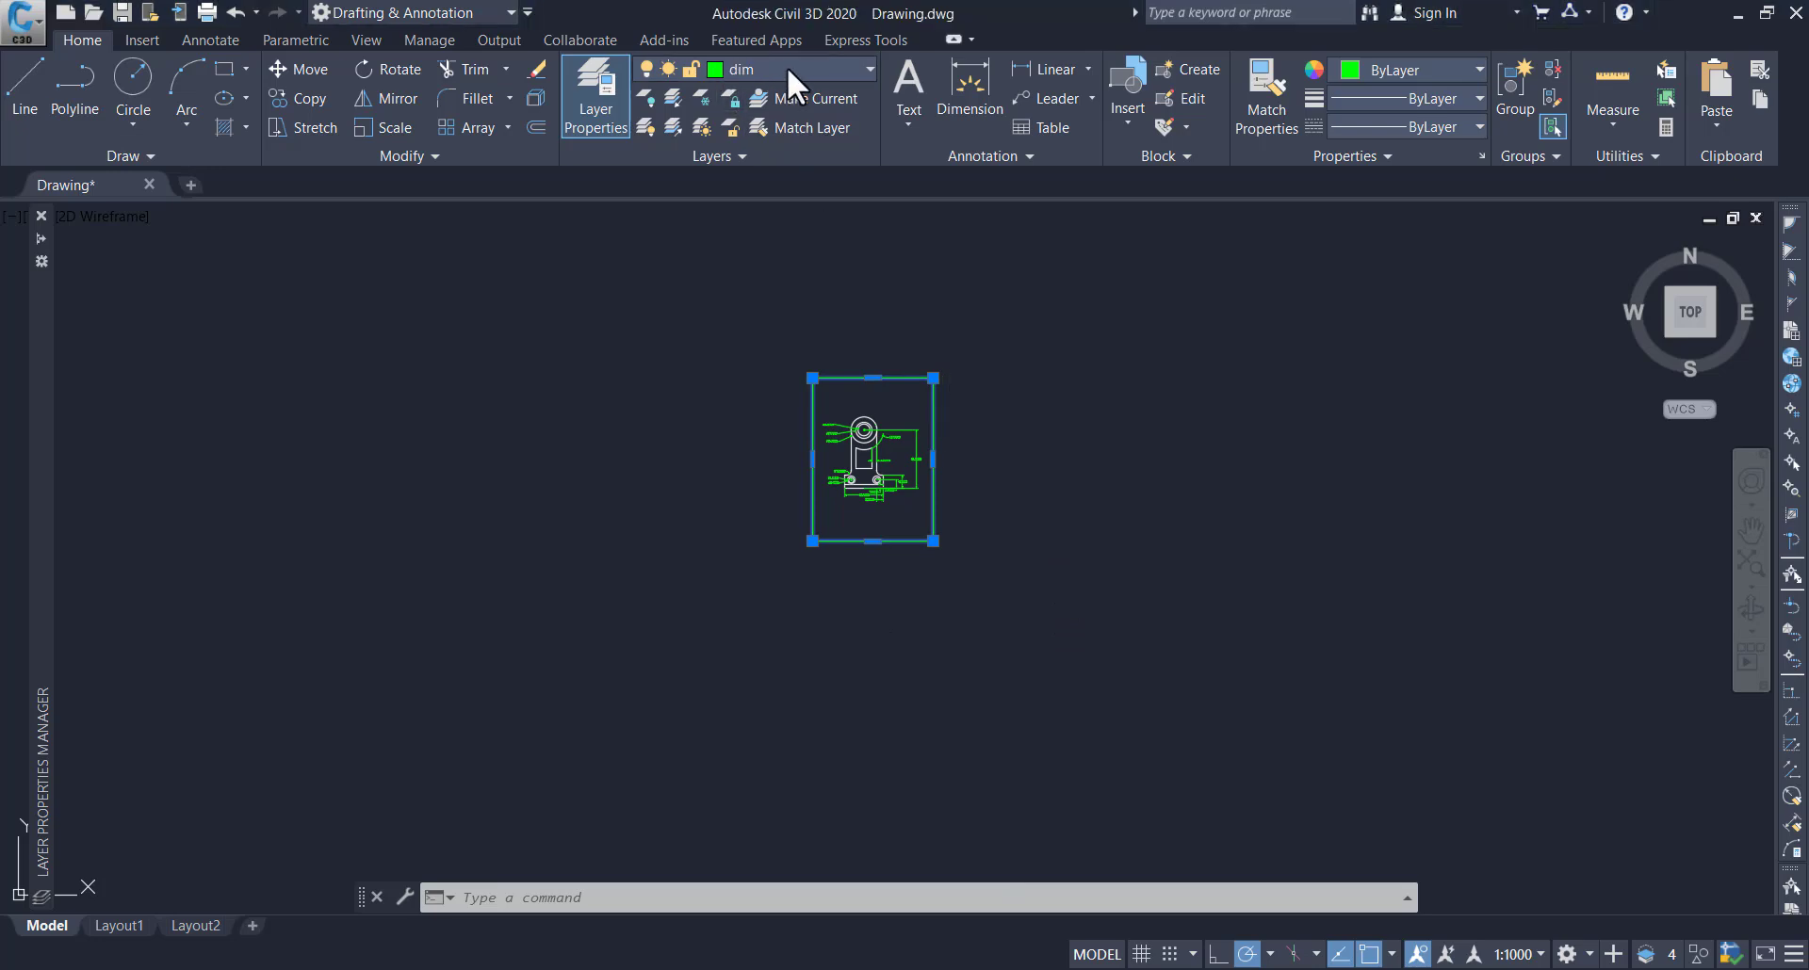
click(788, 67)
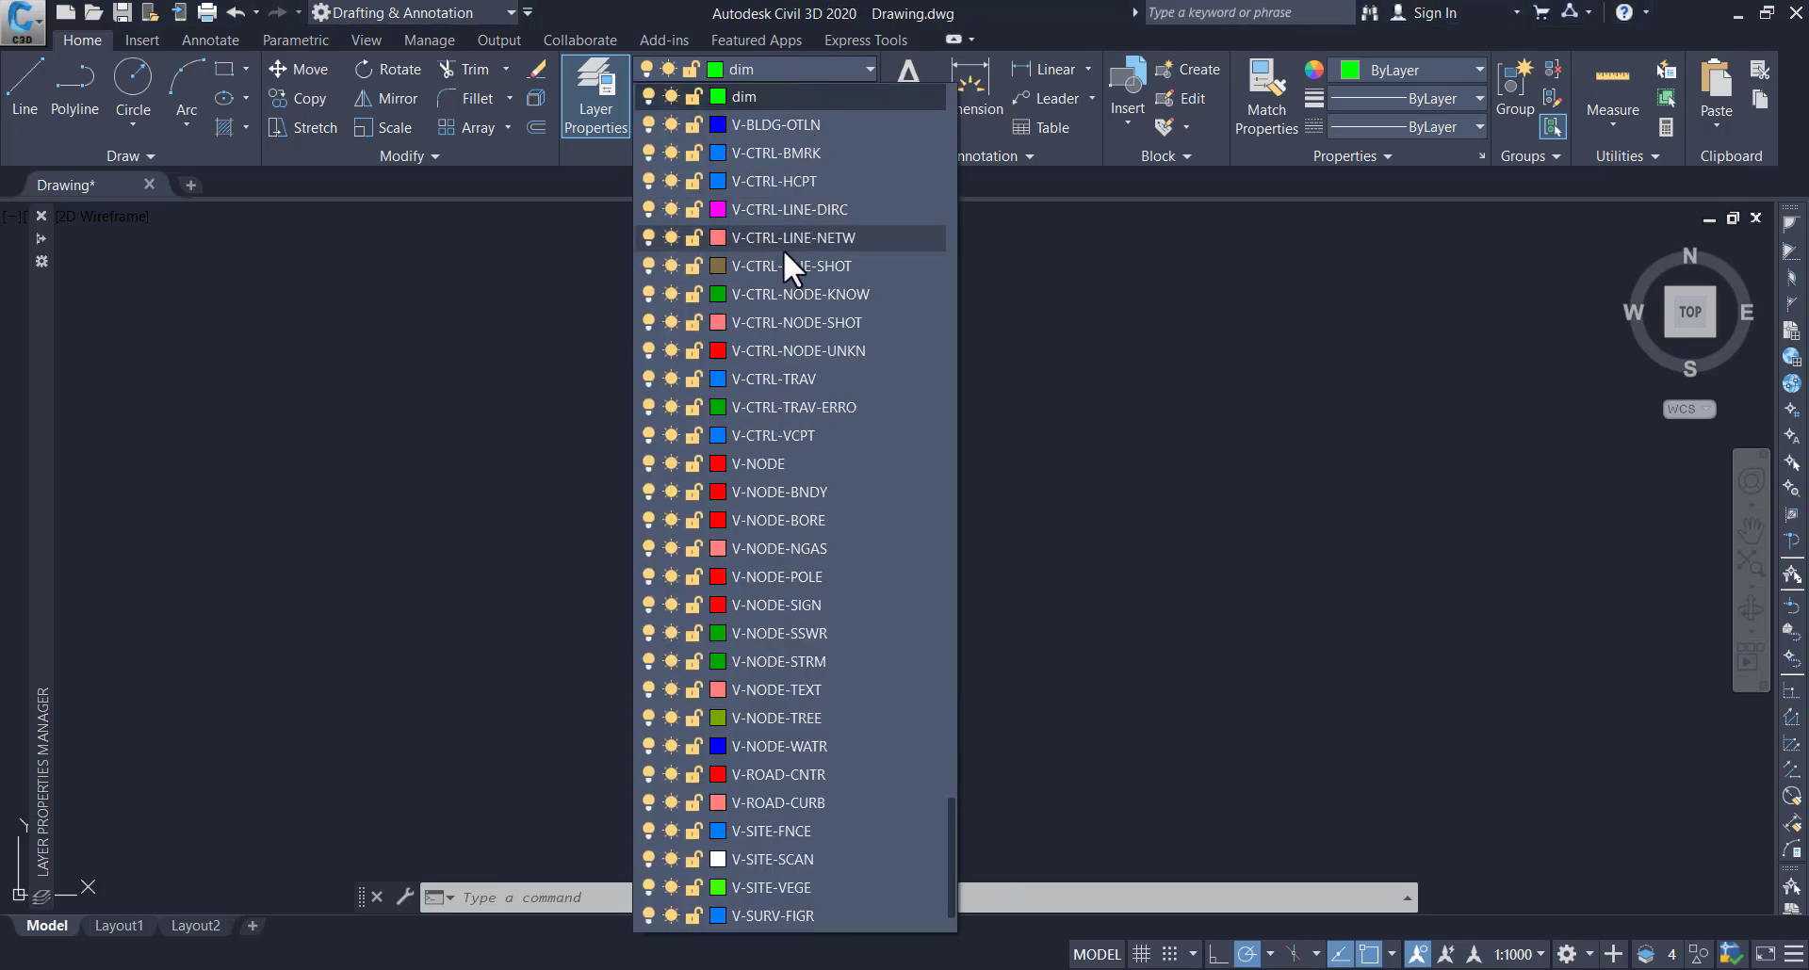
scroll(773, 189, up, 10)
click(748, 96)
click(1038, 375)
key(Escape)
key(Escape)
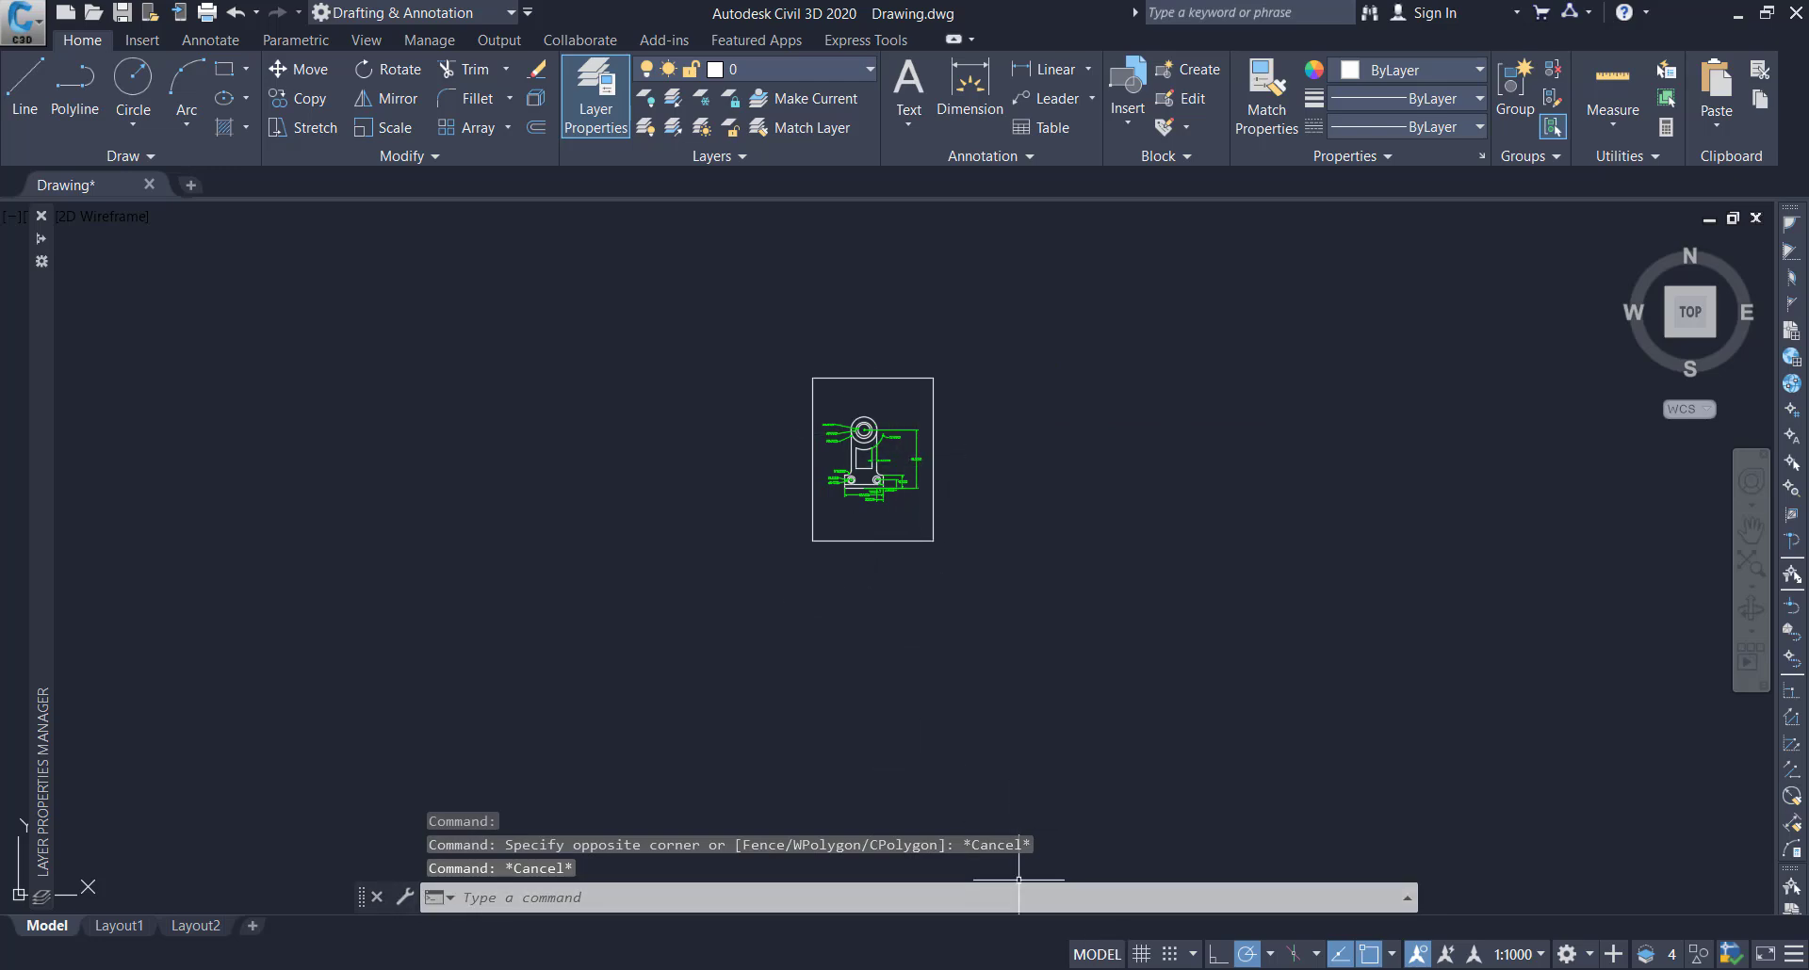
Set up a plot with the DWG To PDF.pc3 plotter on ISO A4 (210.00 x 297.00 MM) paper
click(206, 12)
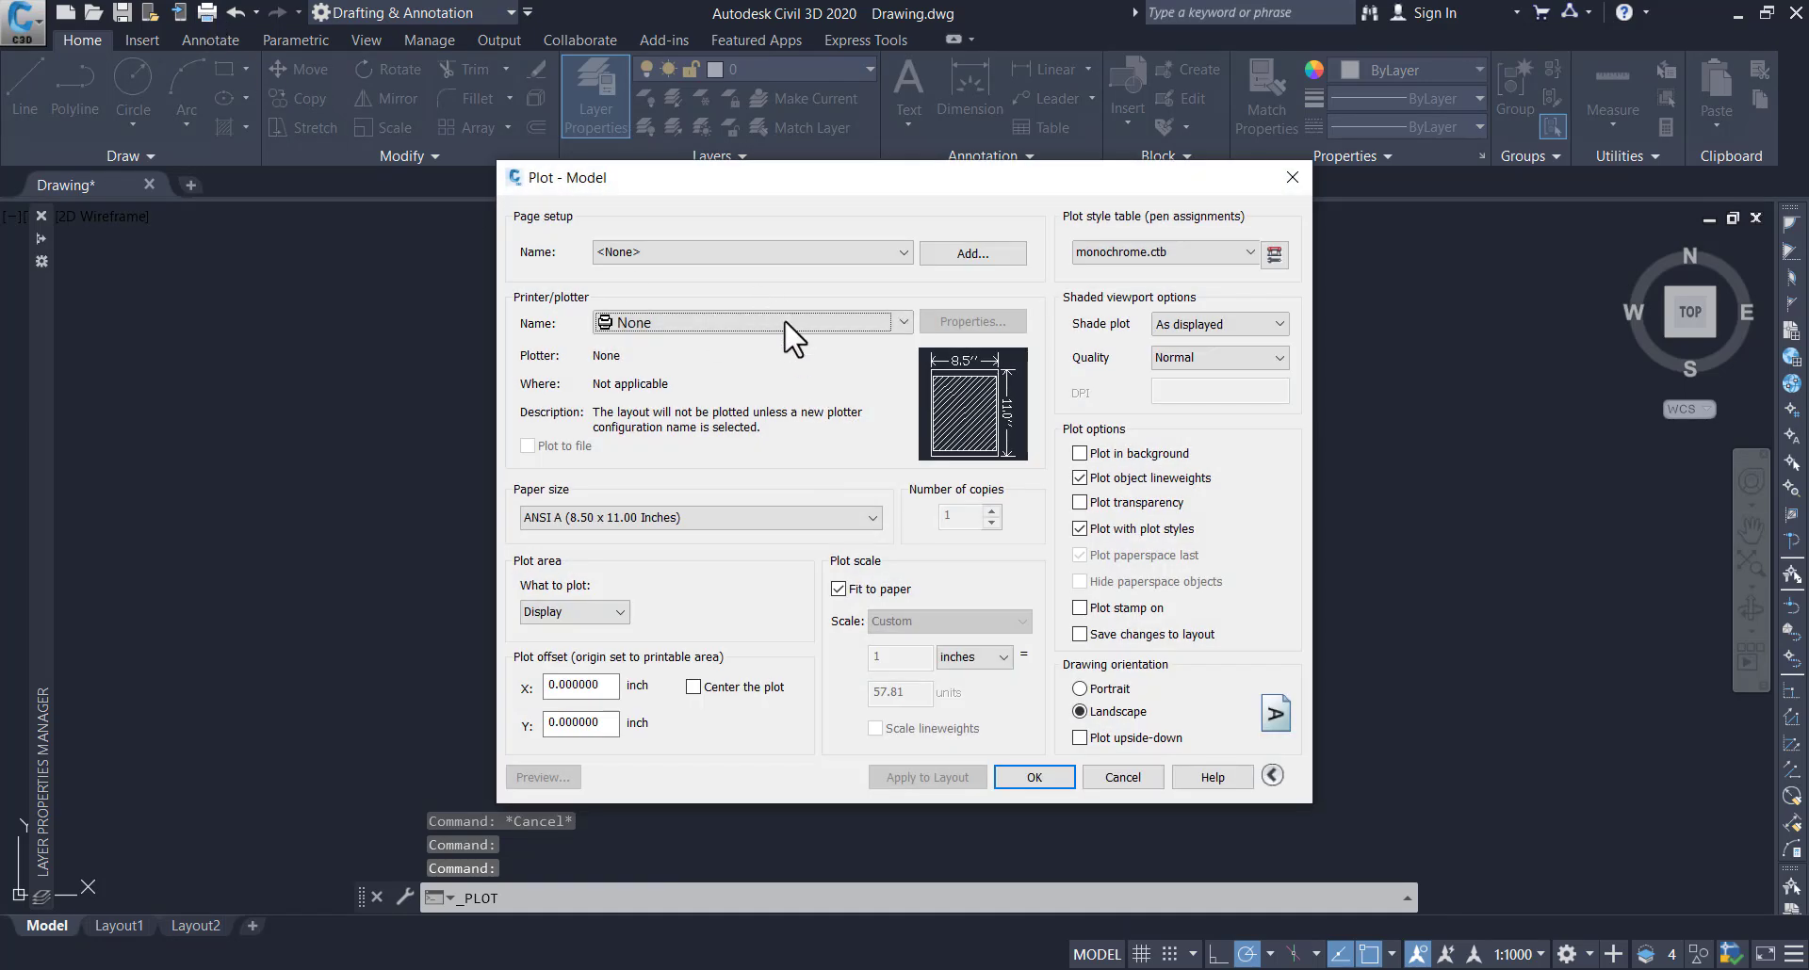
click(778, 321)
click(697, 633)
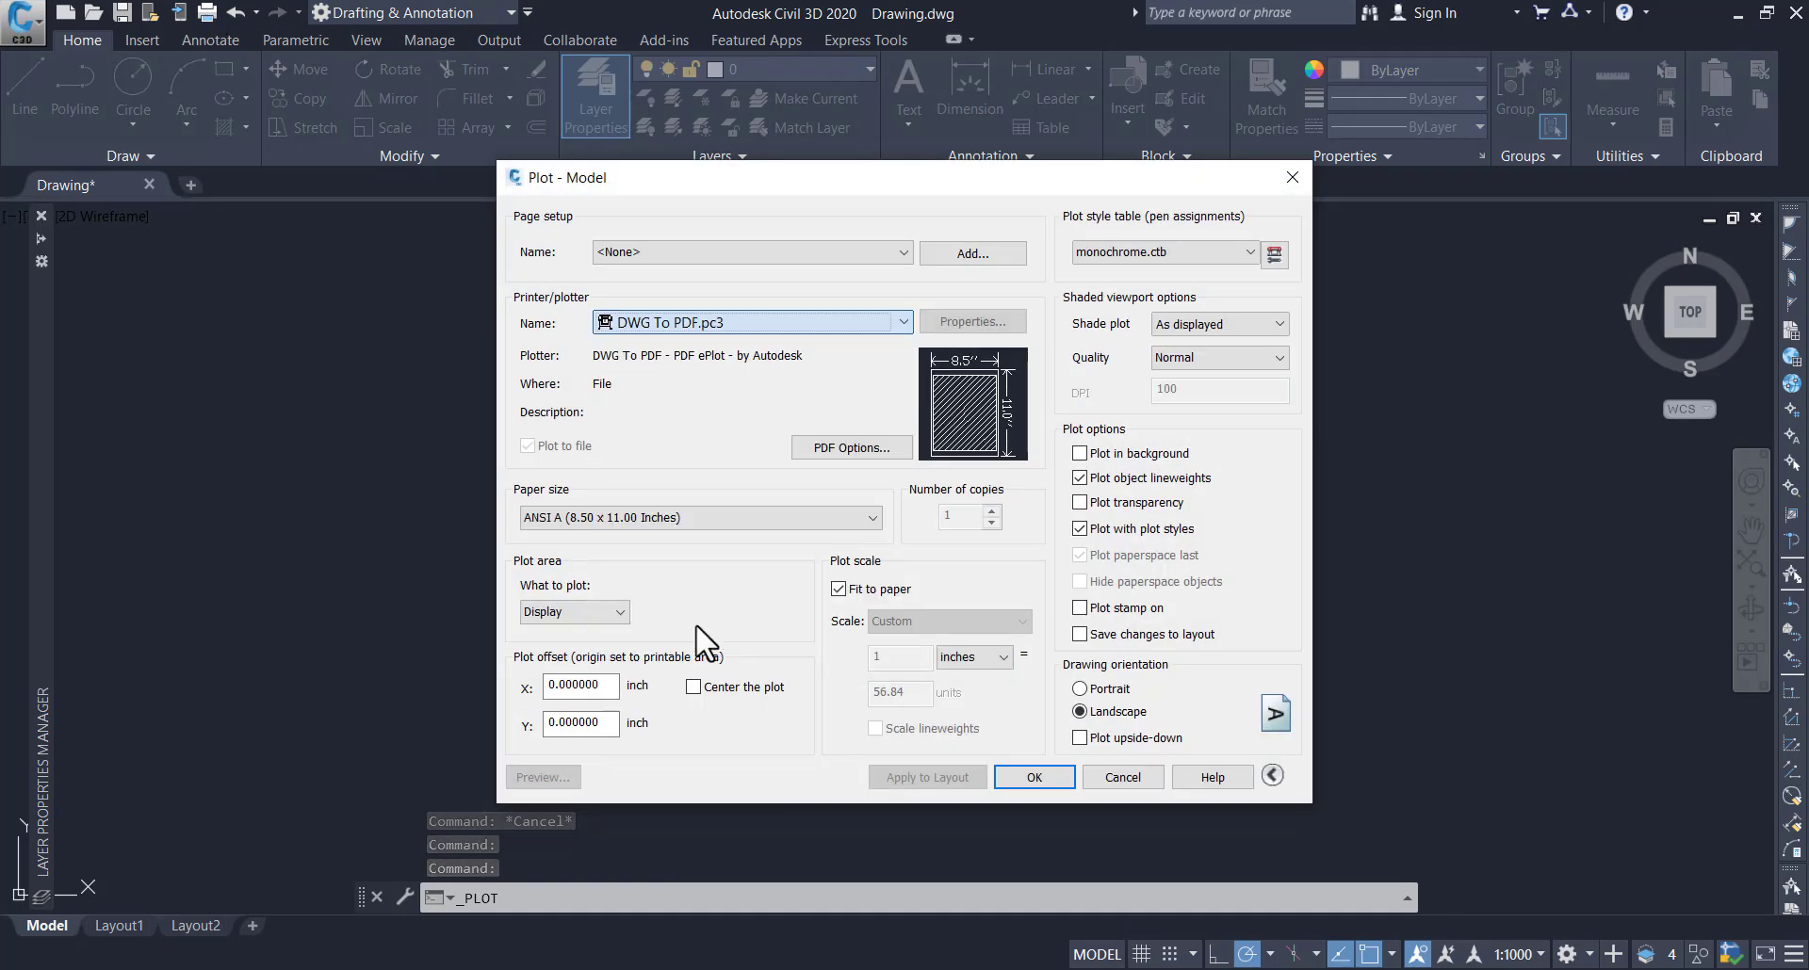
click(754, 521)
scroll(686, 603, up, 2)
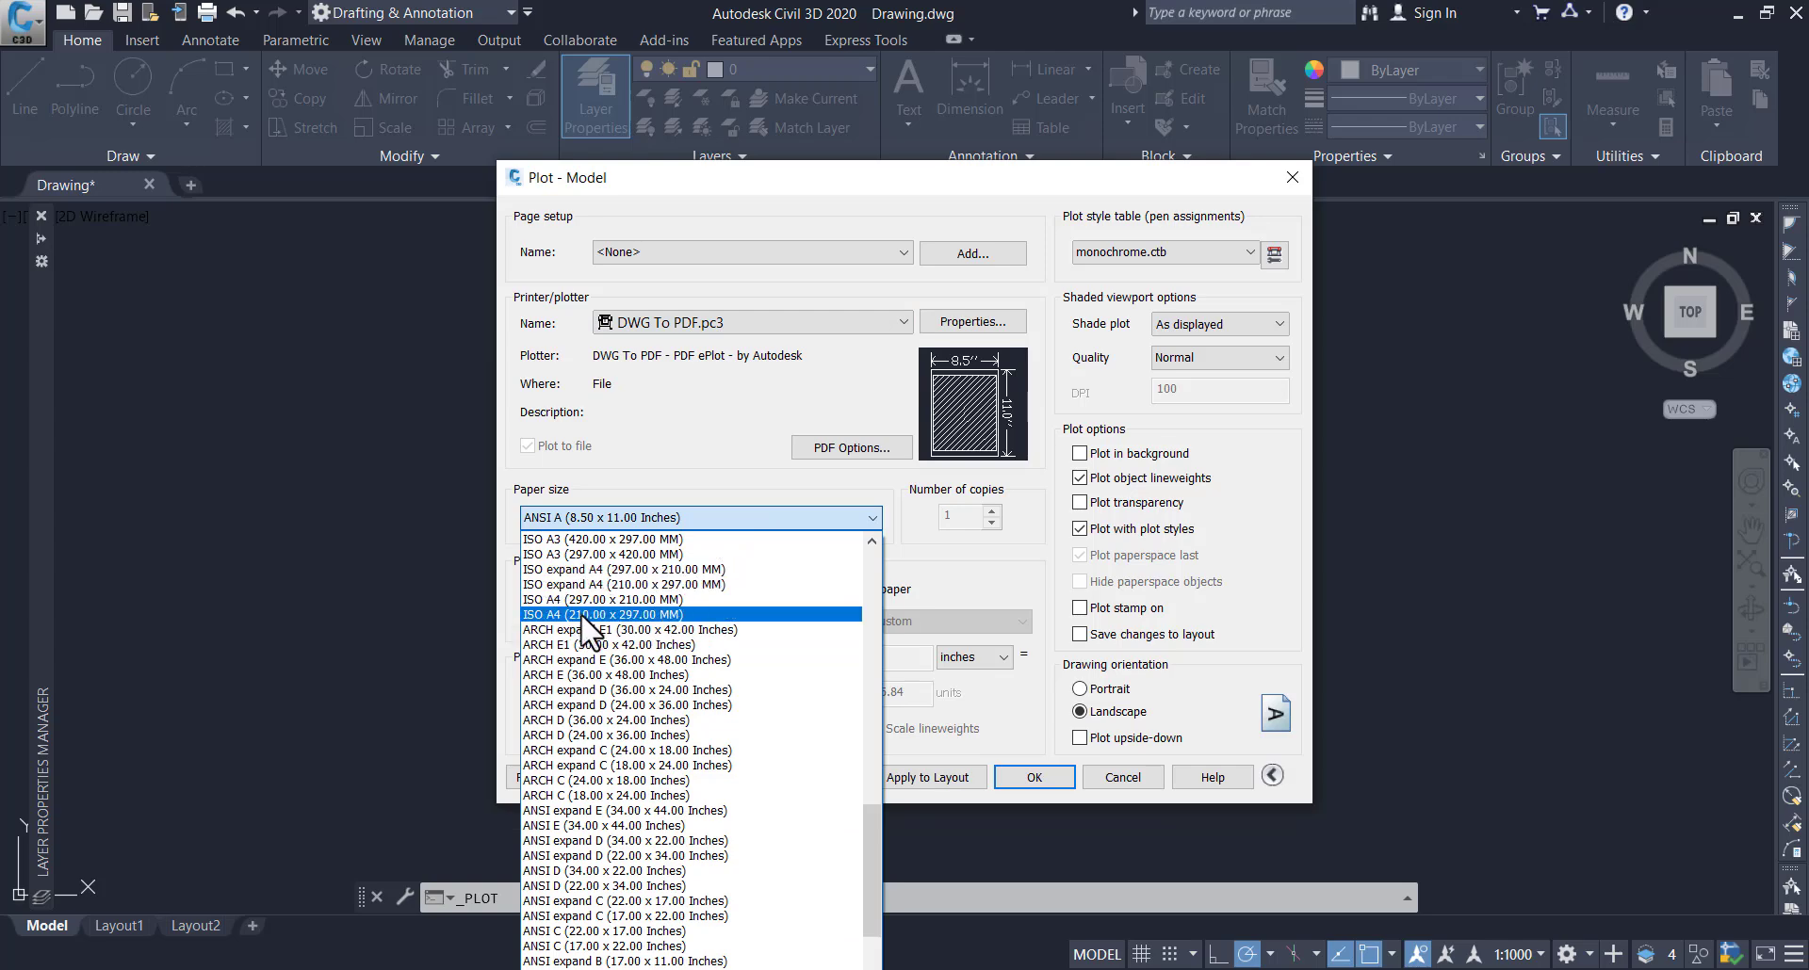
click(582, 616)
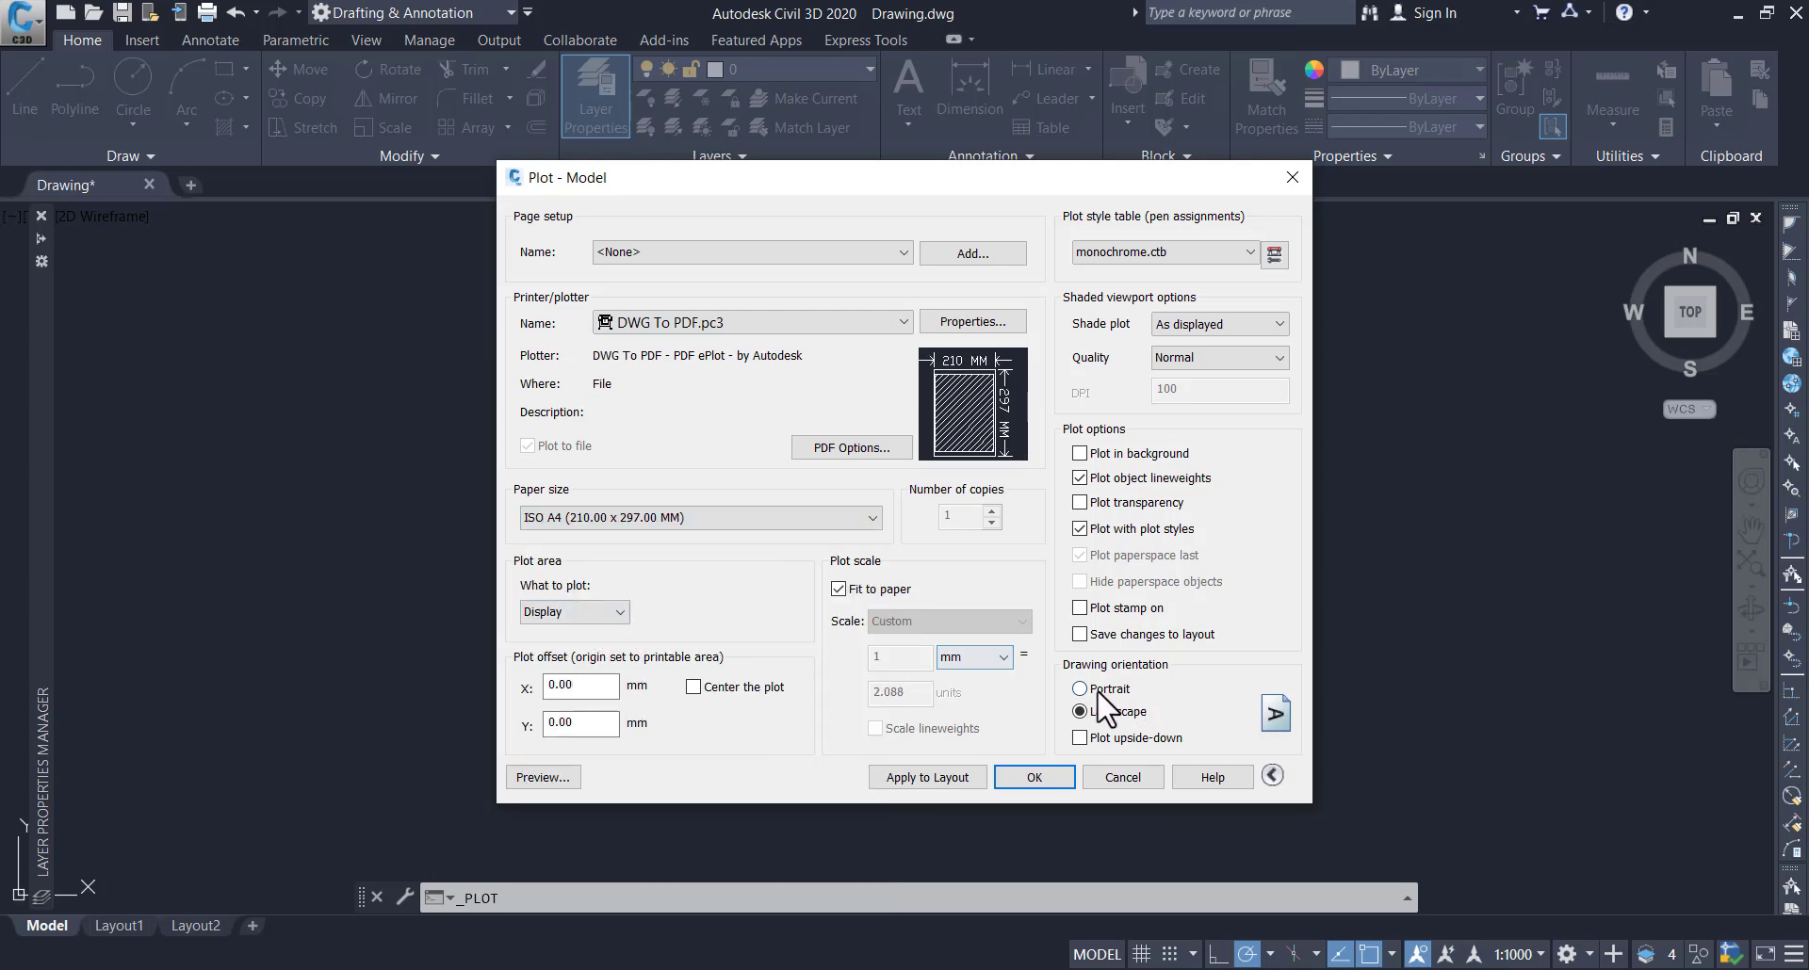
Turn off object snap while windowing the plot area loosely around the rectangular frame, and centre the plot
click(618, 612)
click(586, 678)
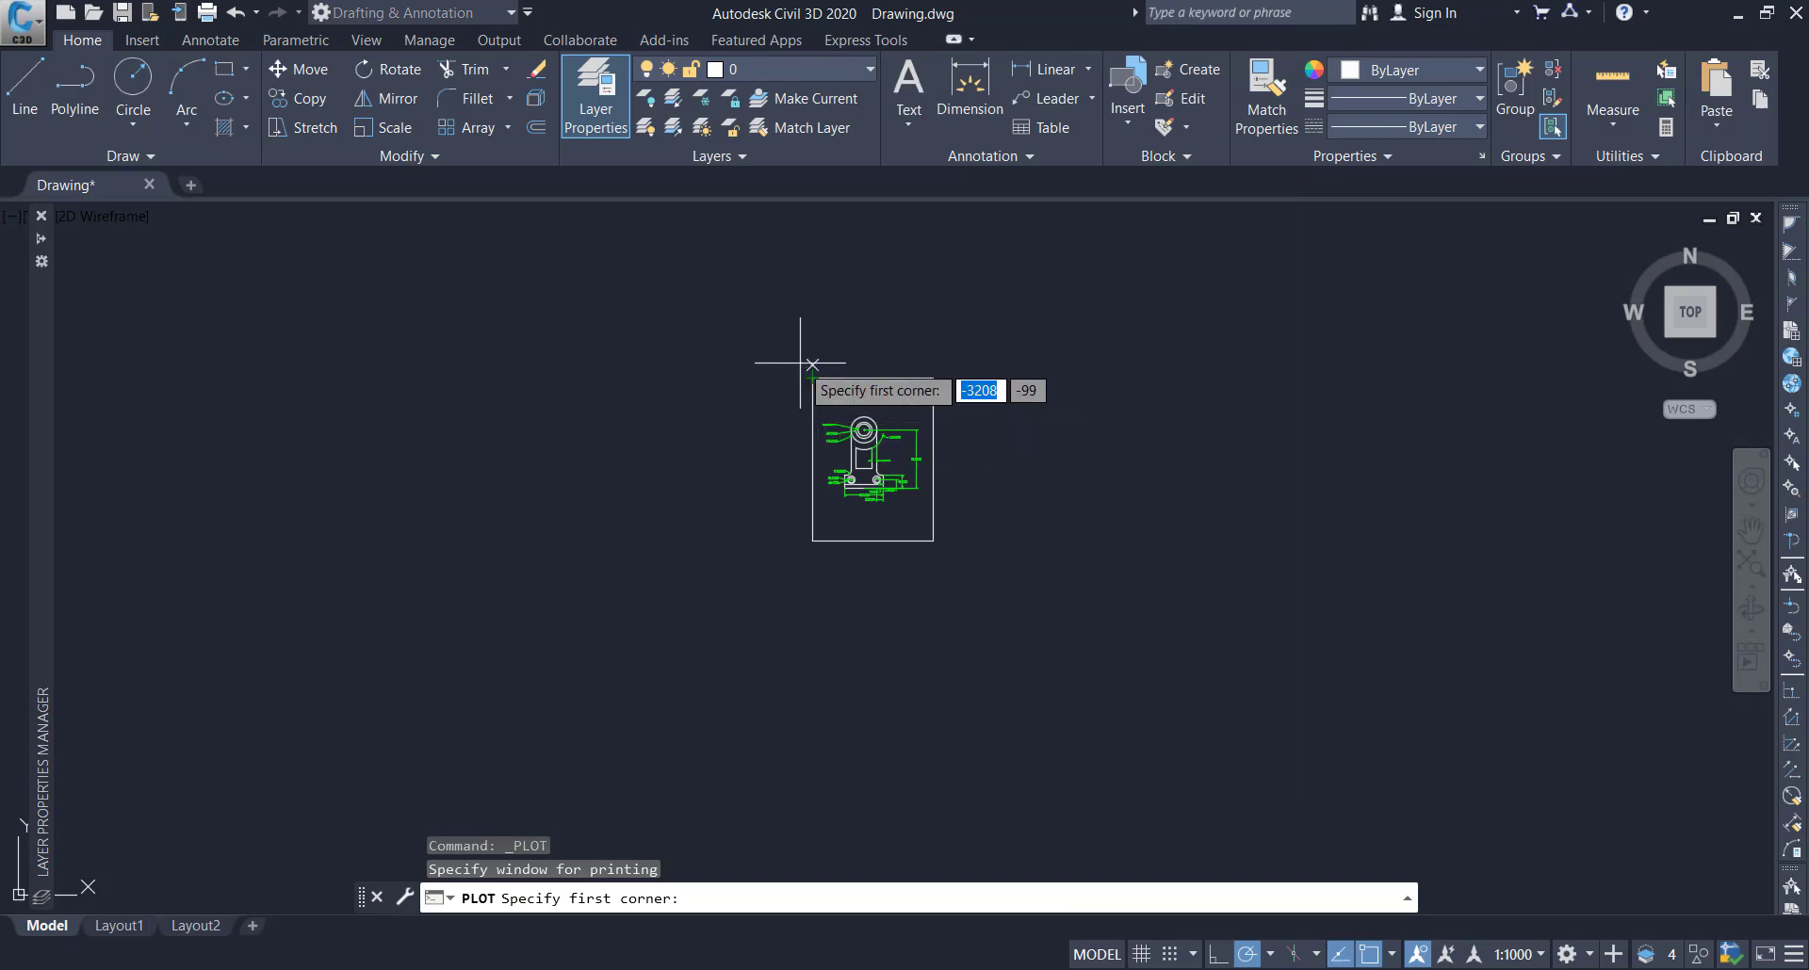
click(1368, 954)
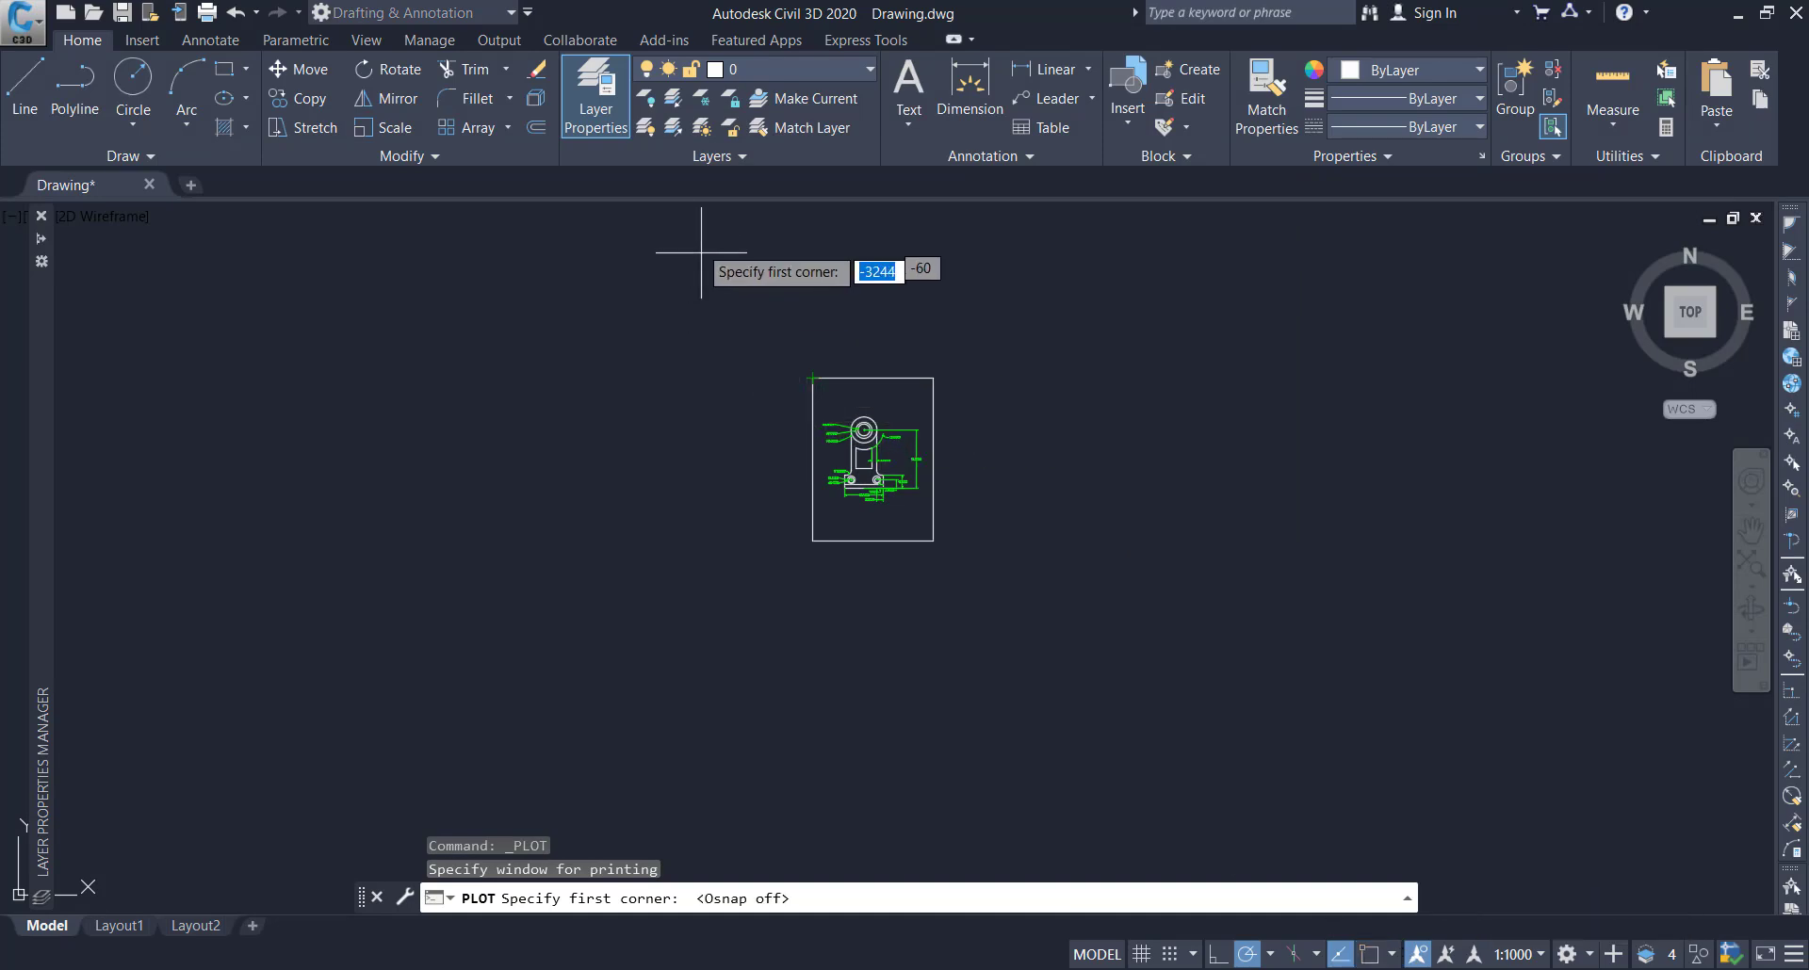
click(799, 358)
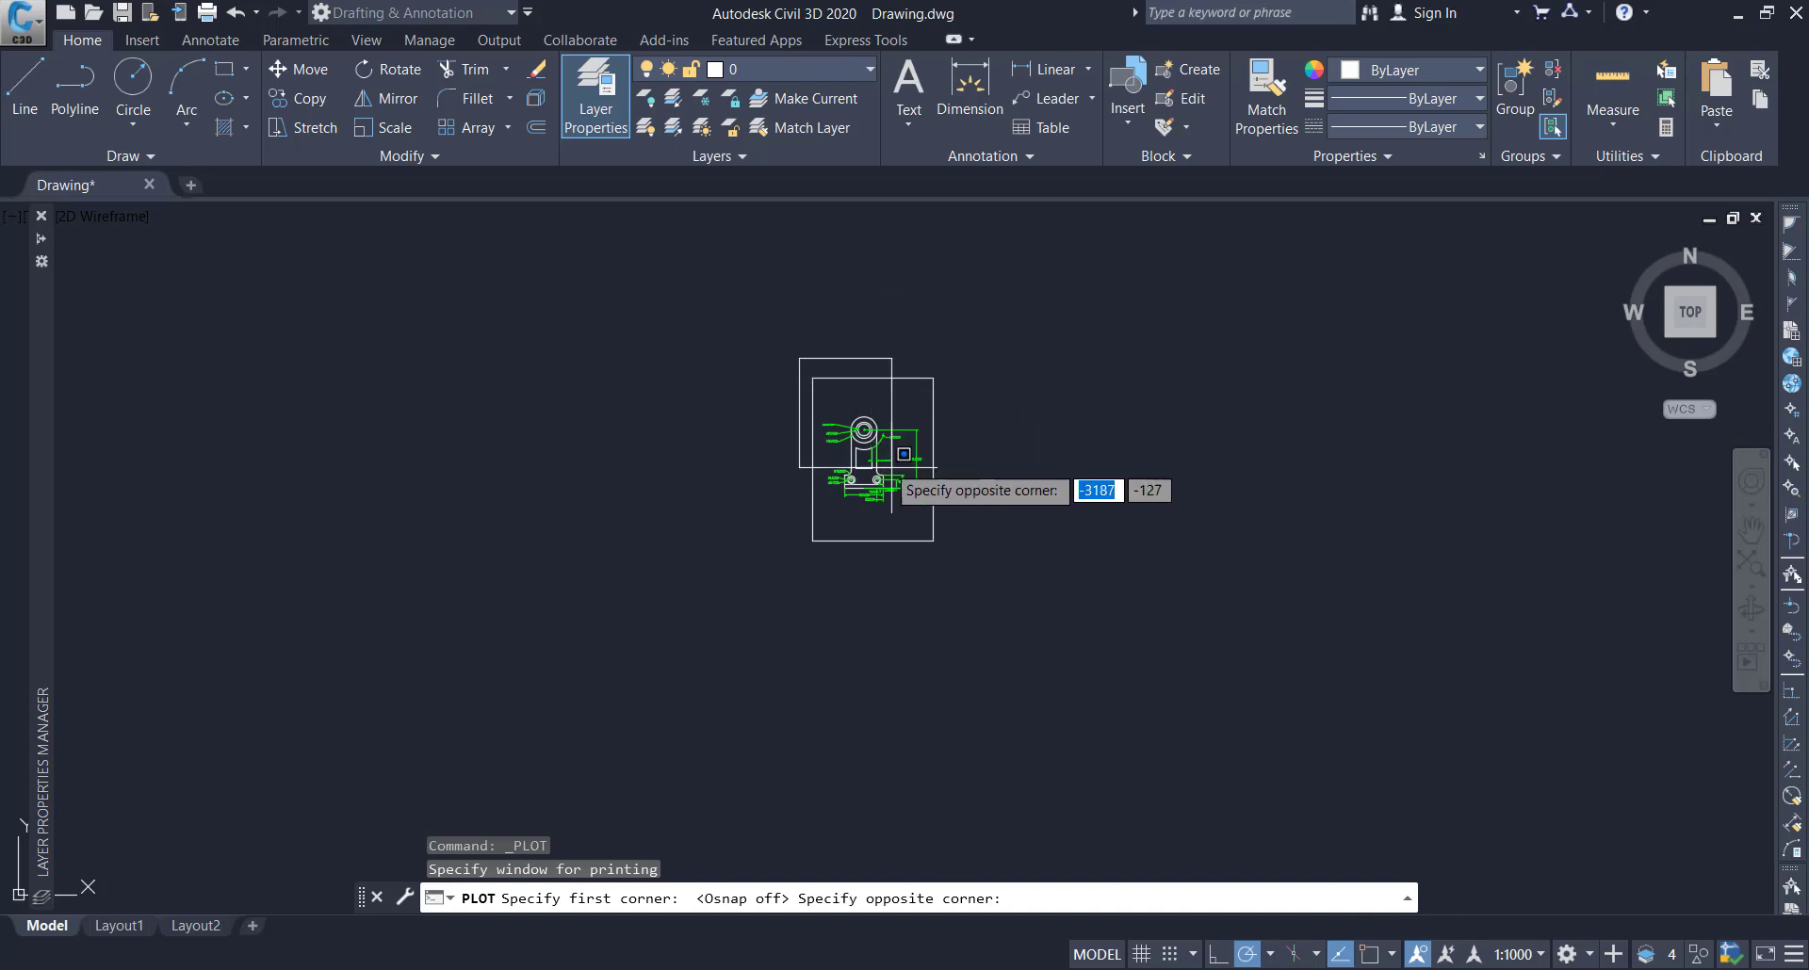
click(946, 553)
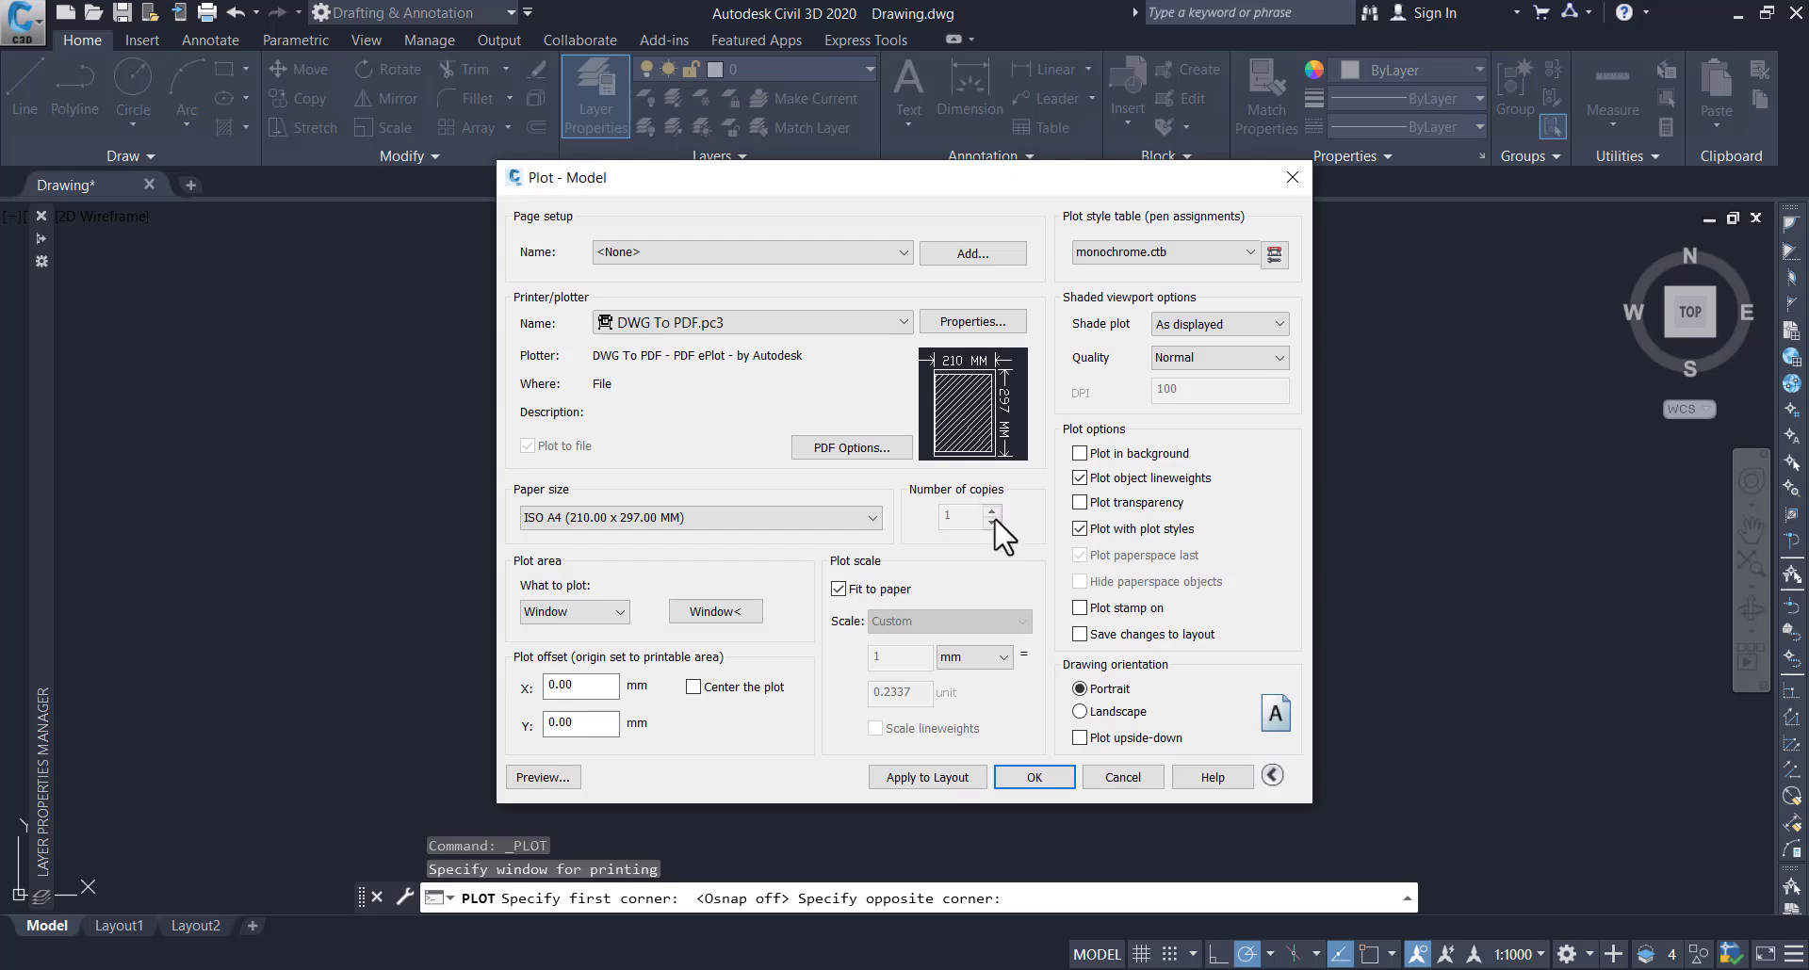
click(696, 688)
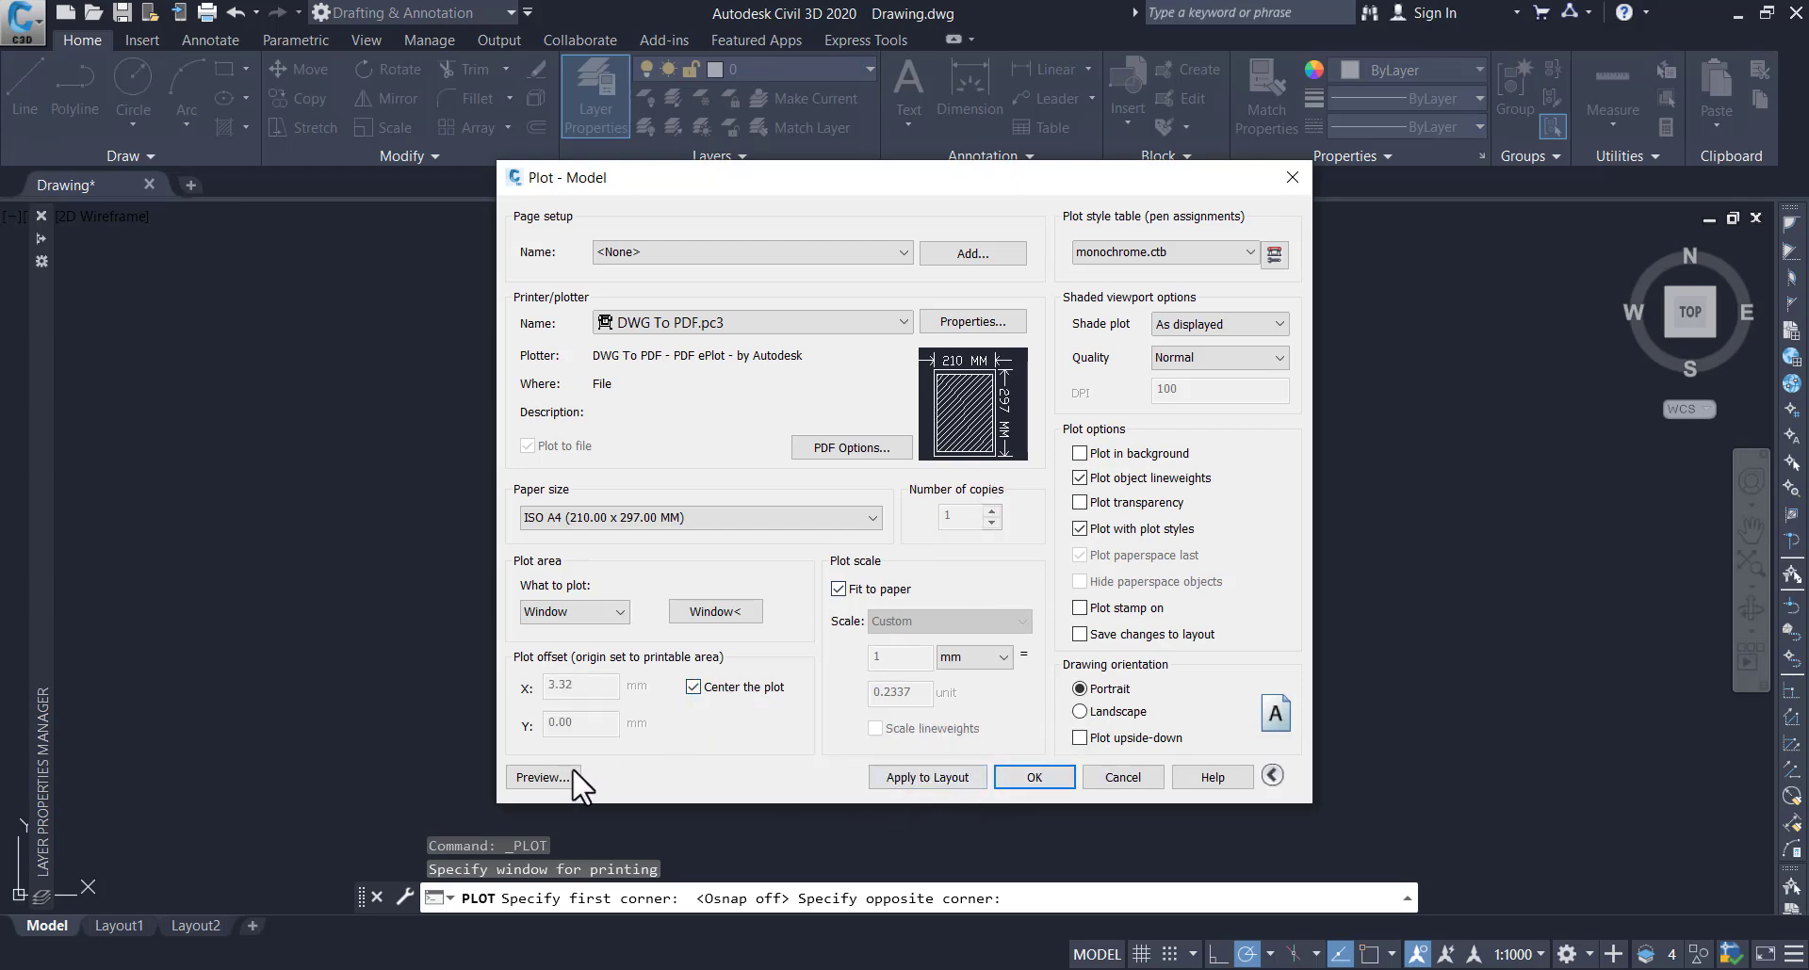
Preview the plot, check the frame's margins on the sheet, and leave plot setup without plotting
click(541, 777)
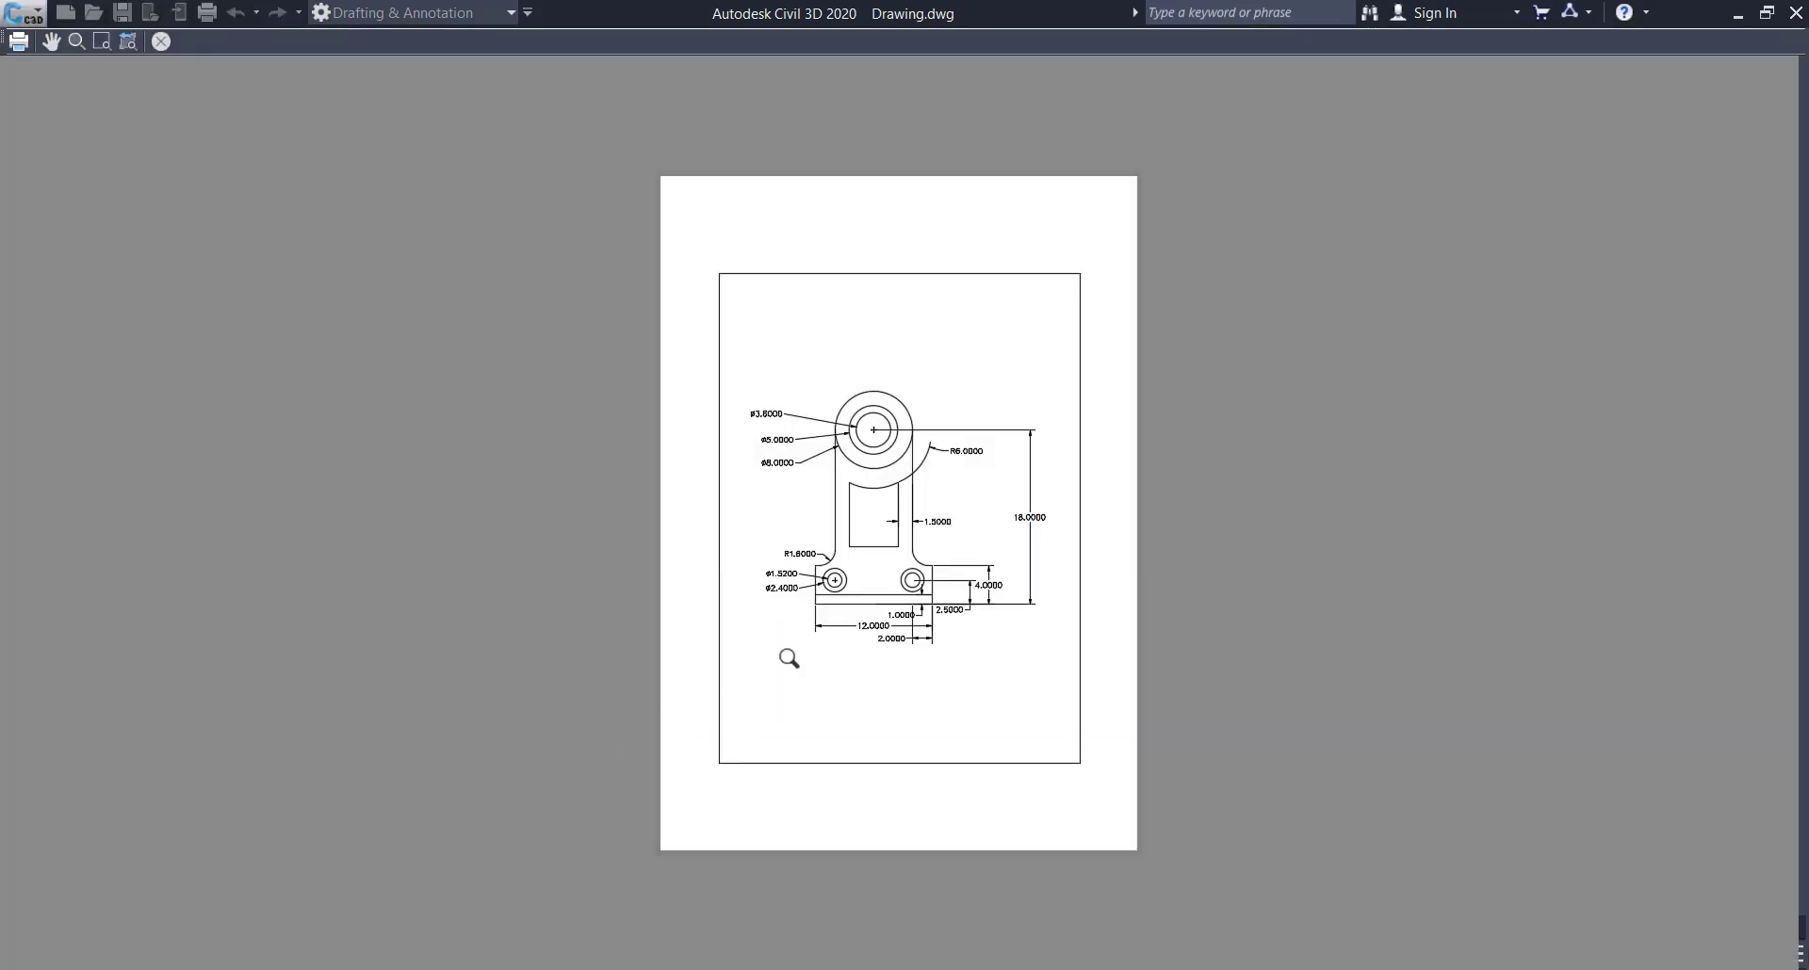
scroll(867, 718, up, 4)
scroll(857, 719, down, 4)
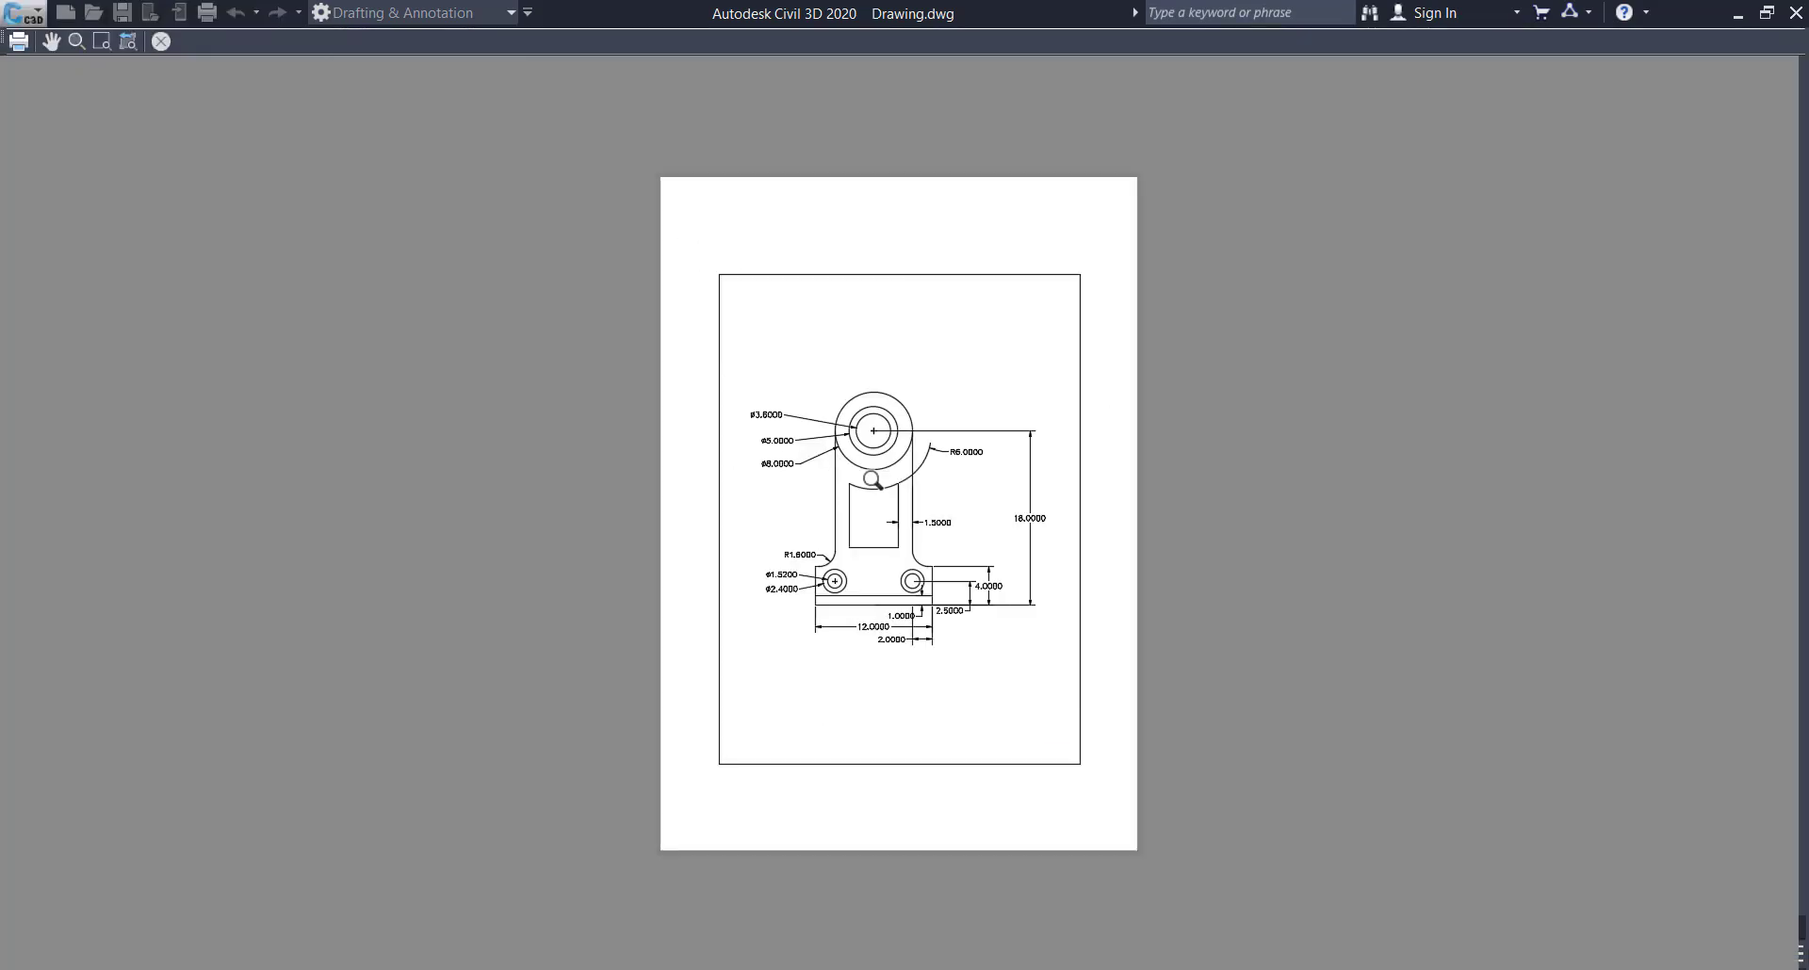
scroll(865, 480, up, 4)
scroll(859, 466, down, 5)
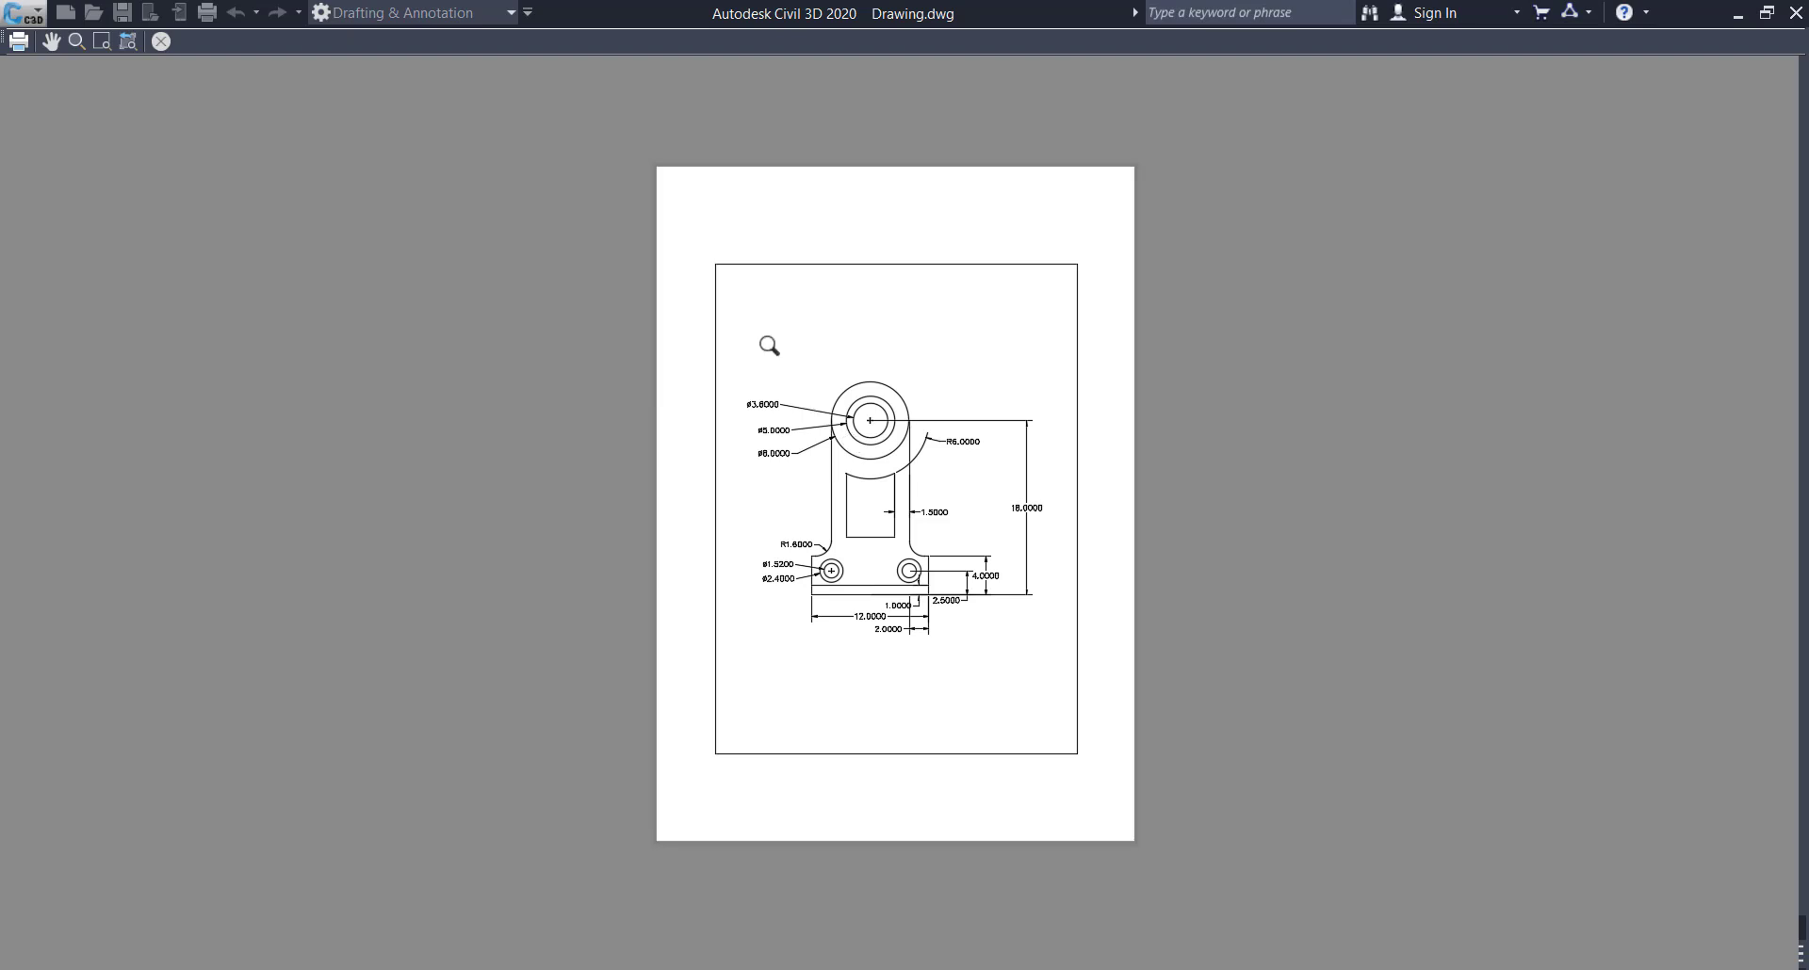
scroll(824, 461, up, 4)
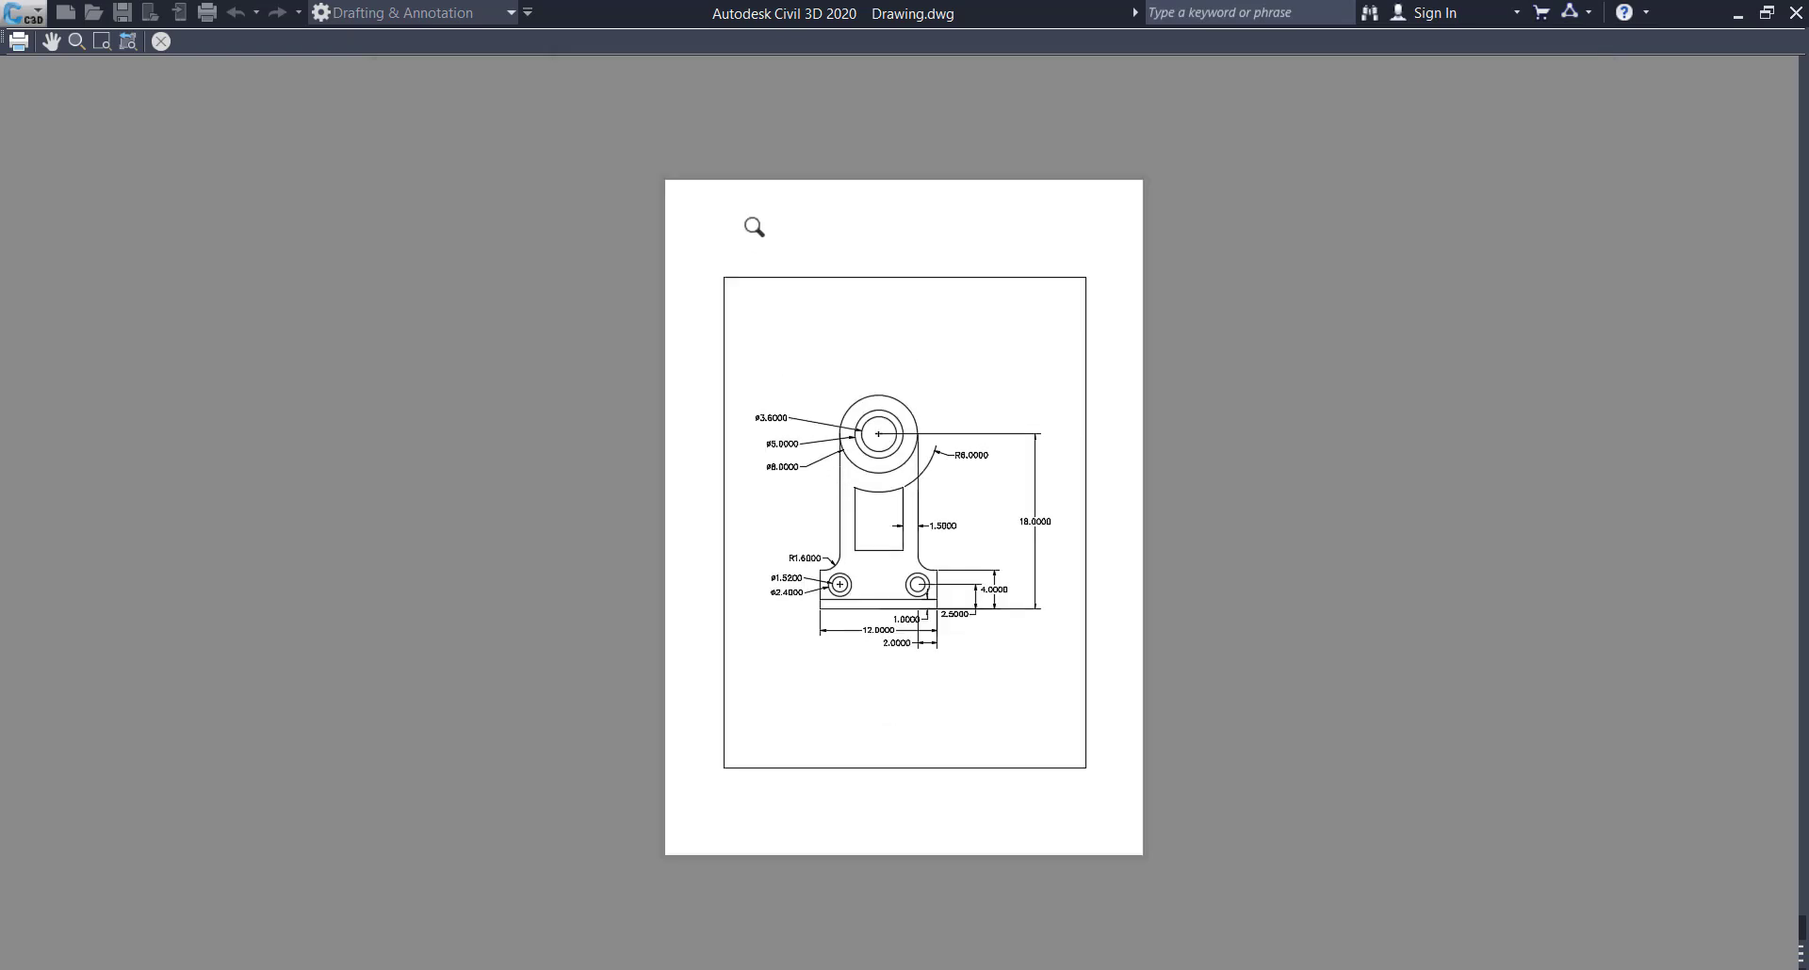
scroll(761, 231, up, 2)
scroll(764, 264, down, 2)
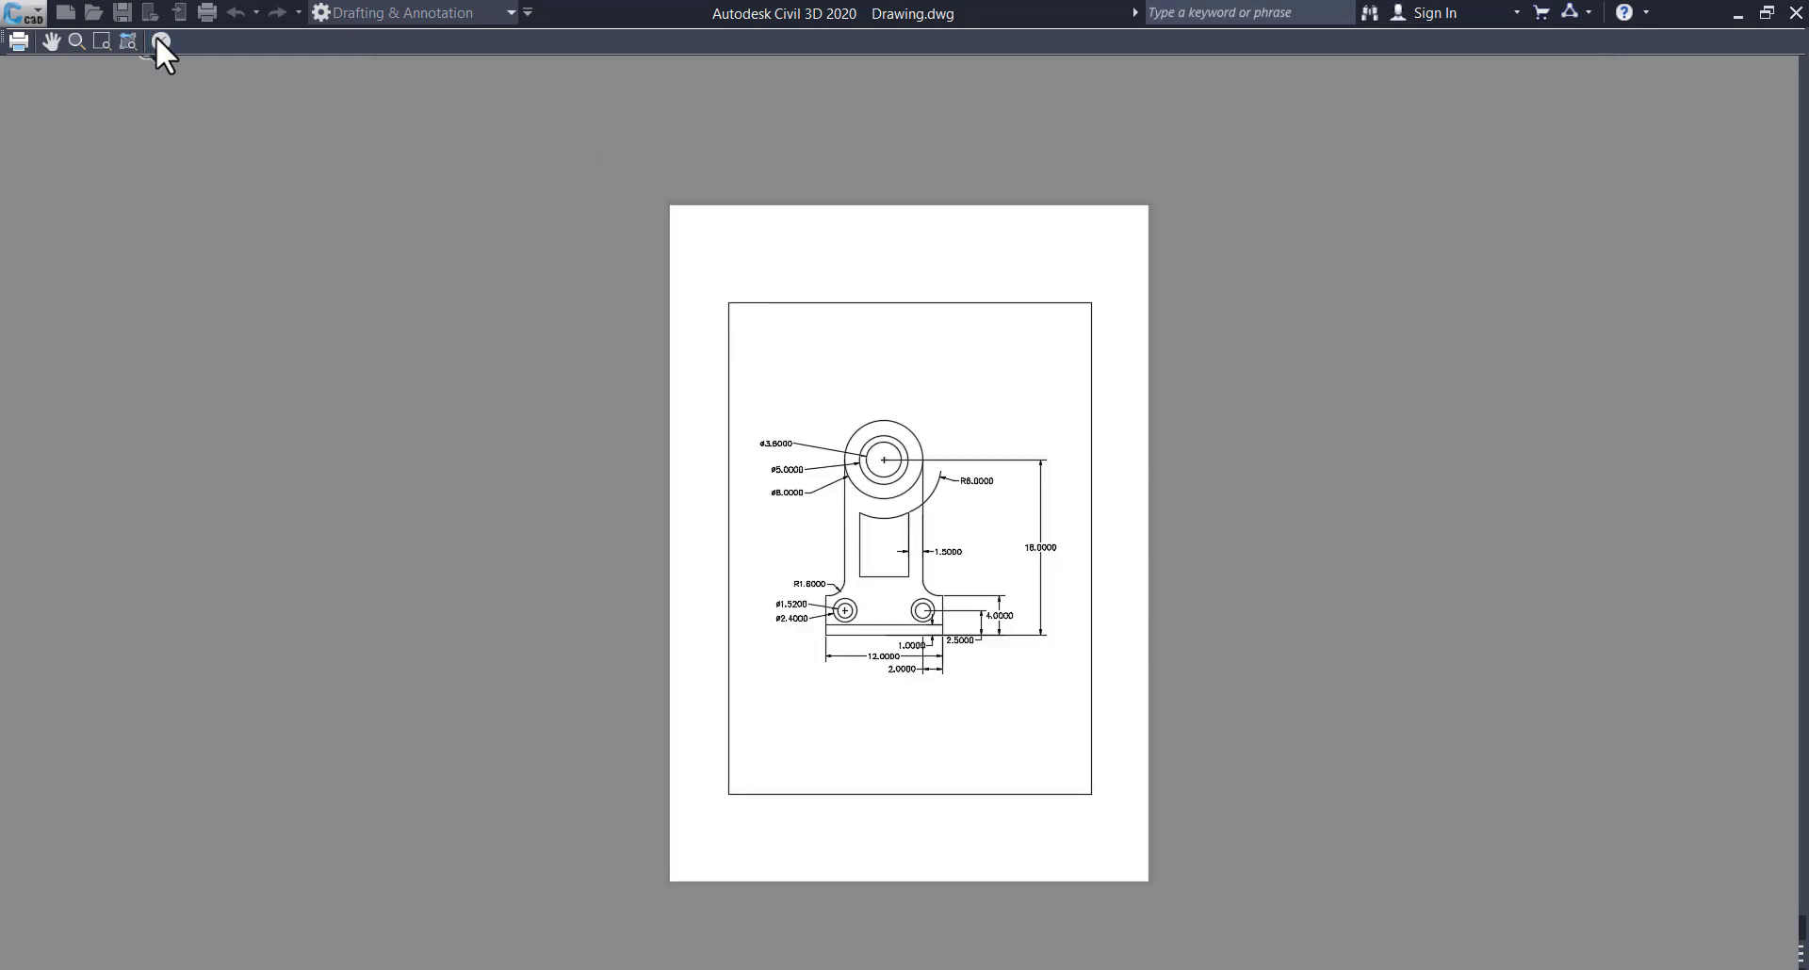
click(158, 40)
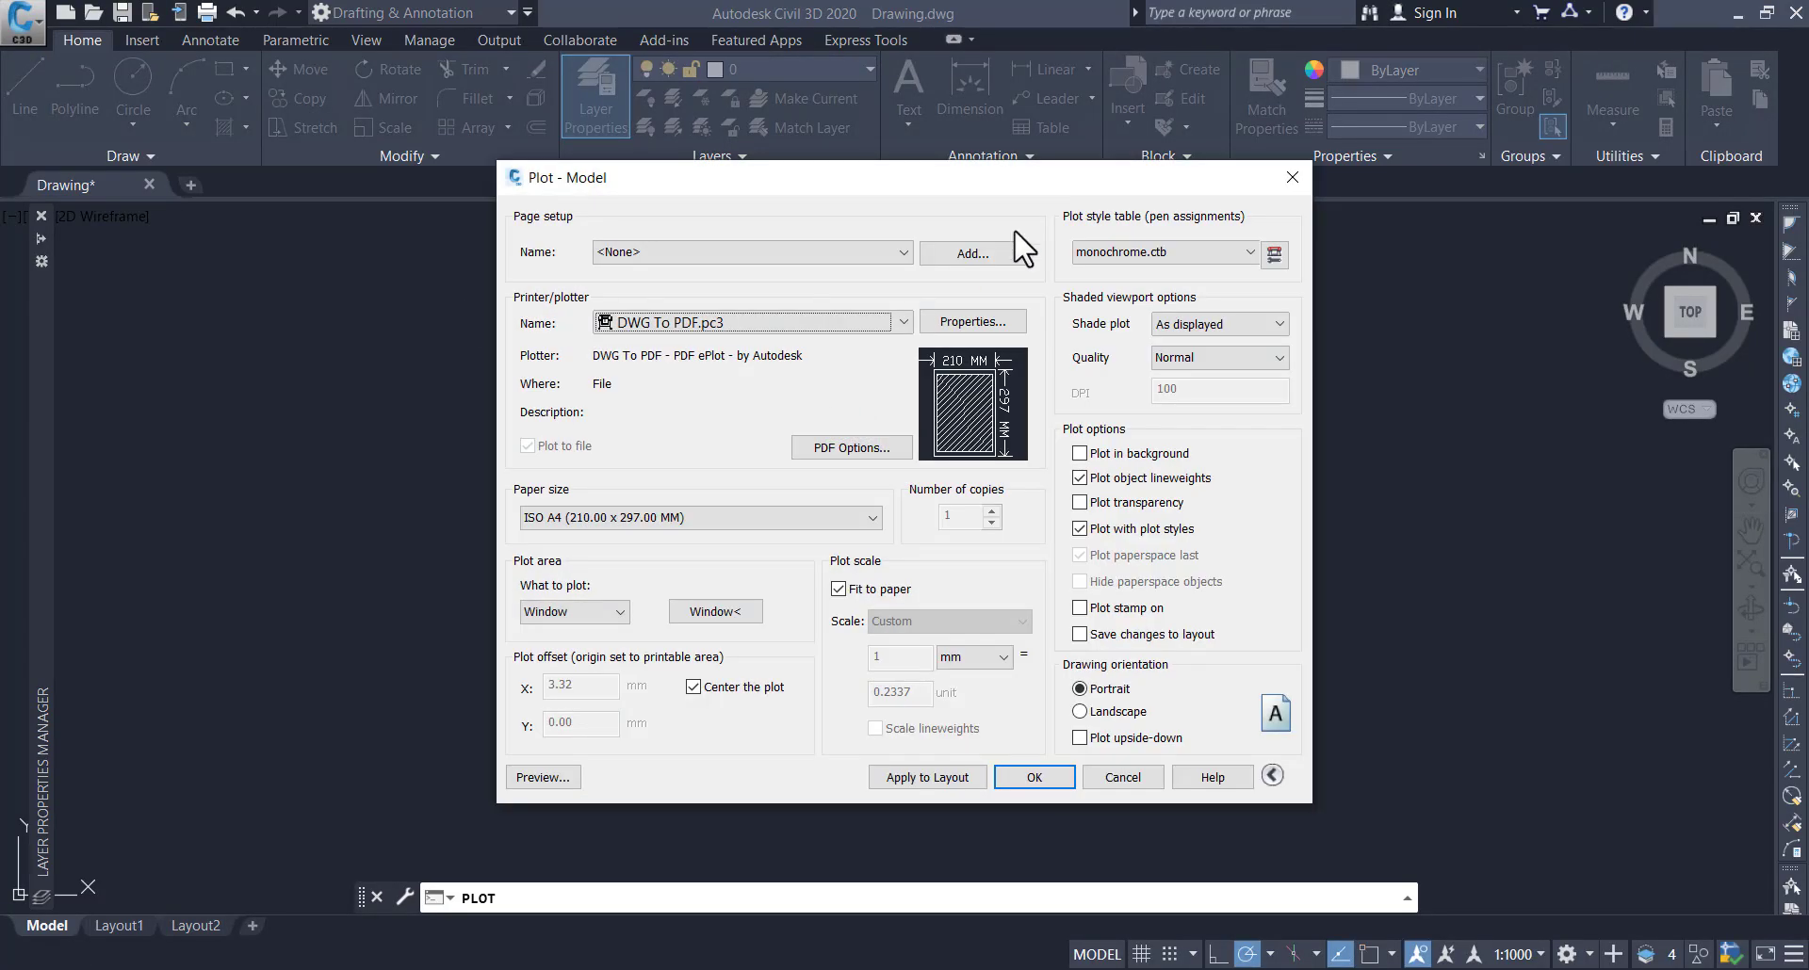
click(1293, 179)
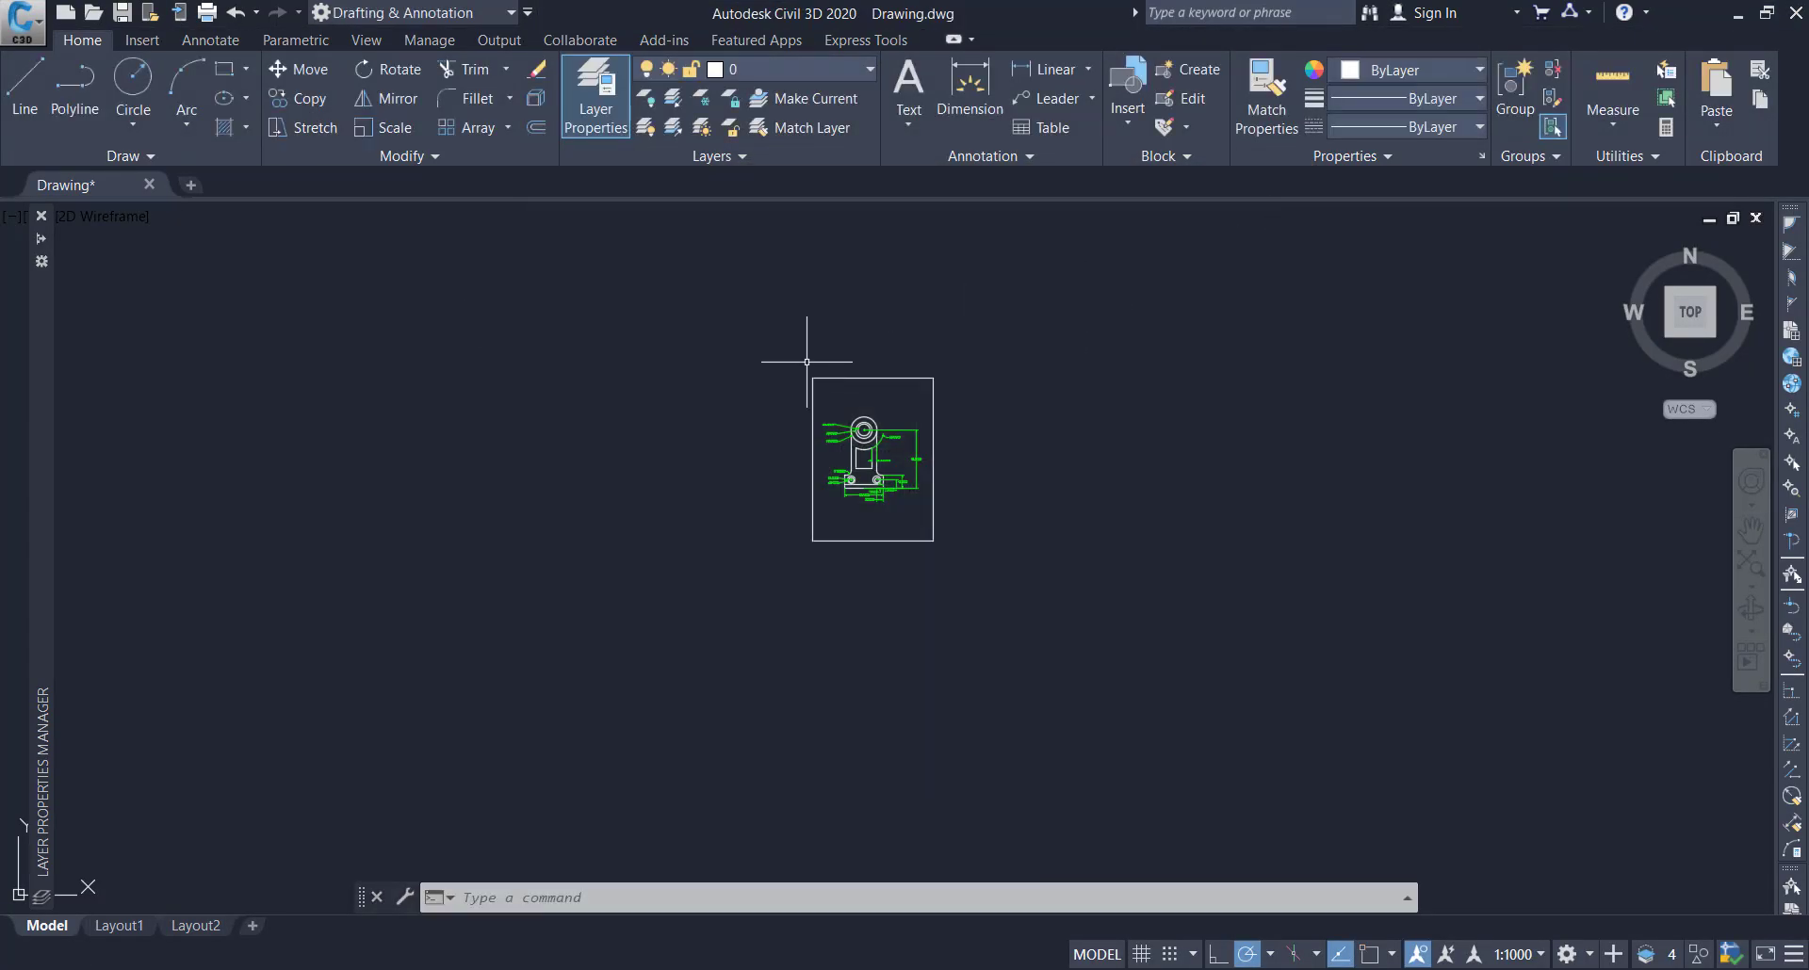
Reopen plot setup and choose DWG To PDF.pc3 with portrait ISO A4 (210.00 x 297.00 MM) paper
click(208, 15)
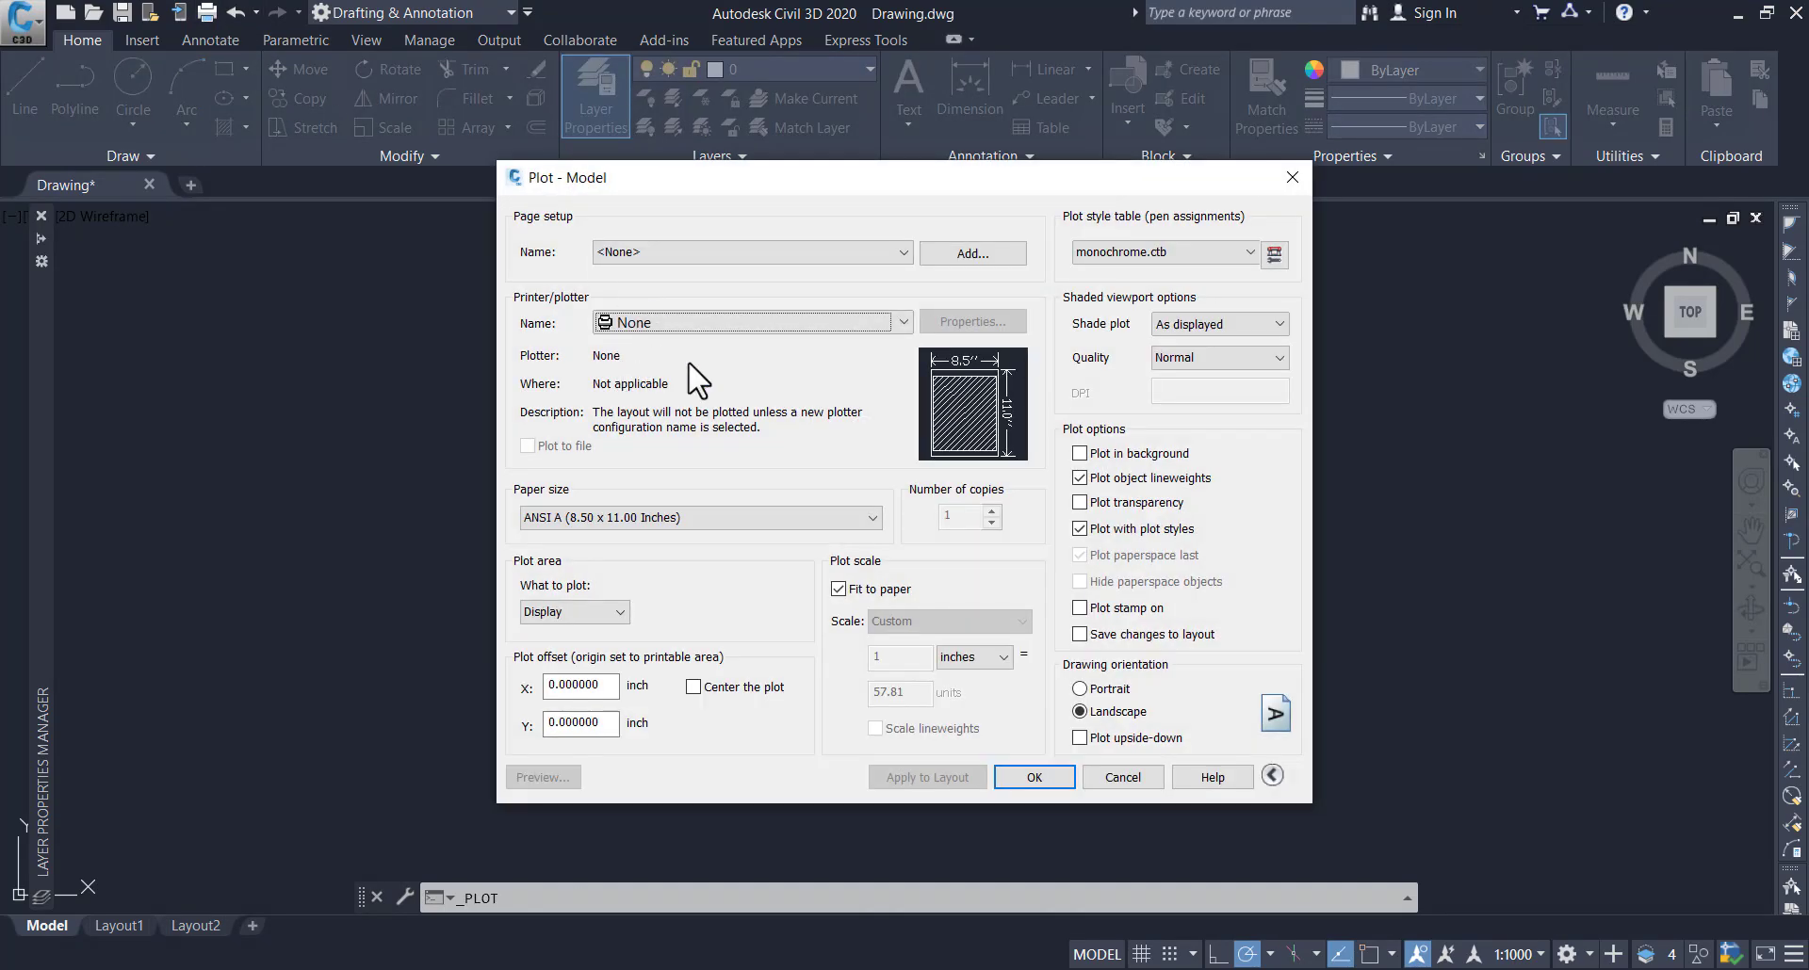
click(825, 325)
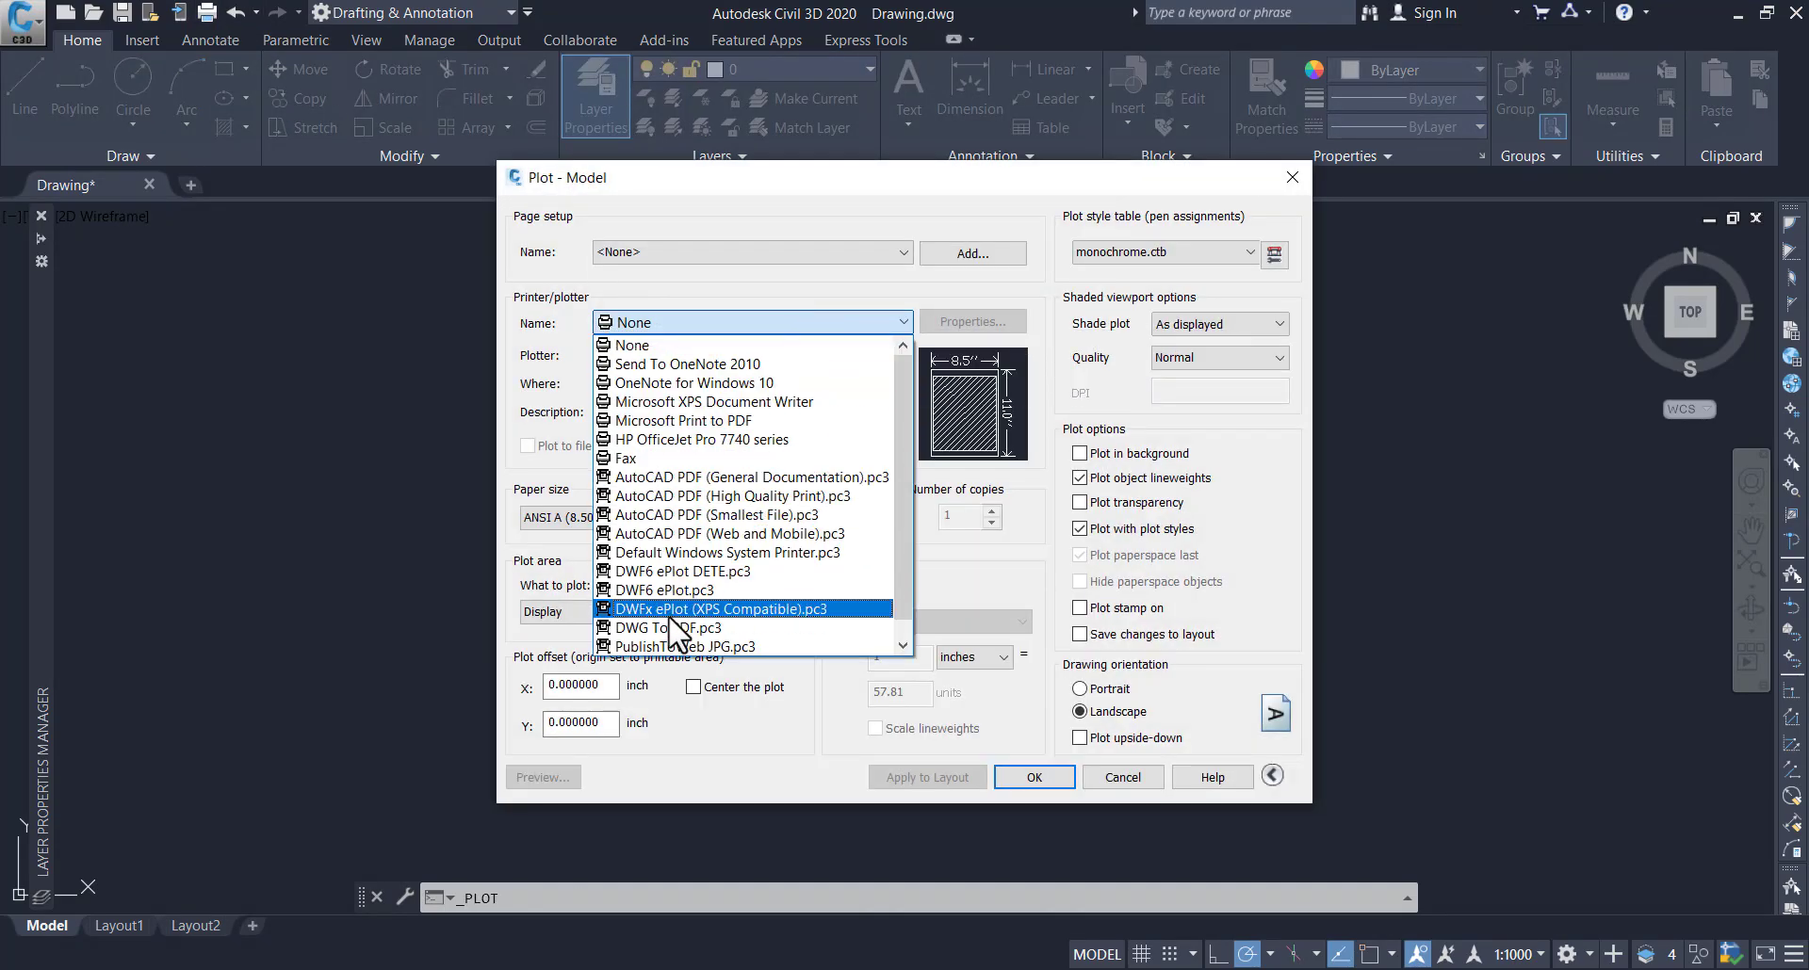
click(701, 629)
click(703, 518)
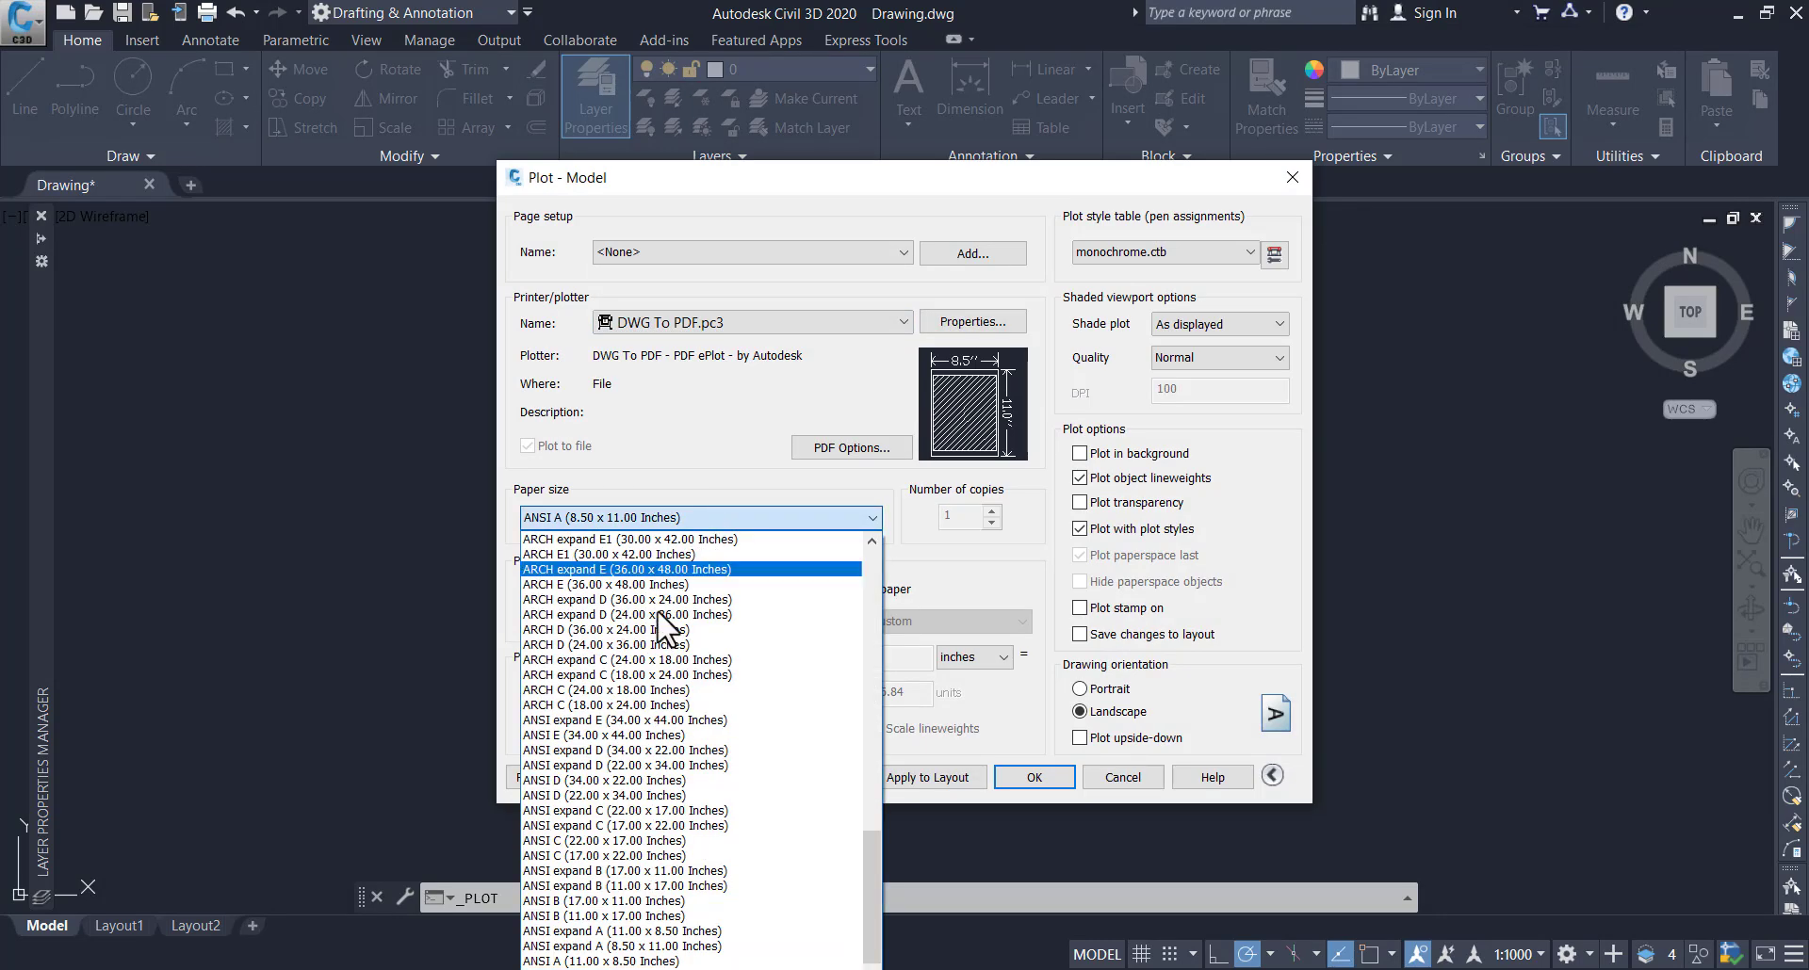
scroll(606, 641, up, 1)
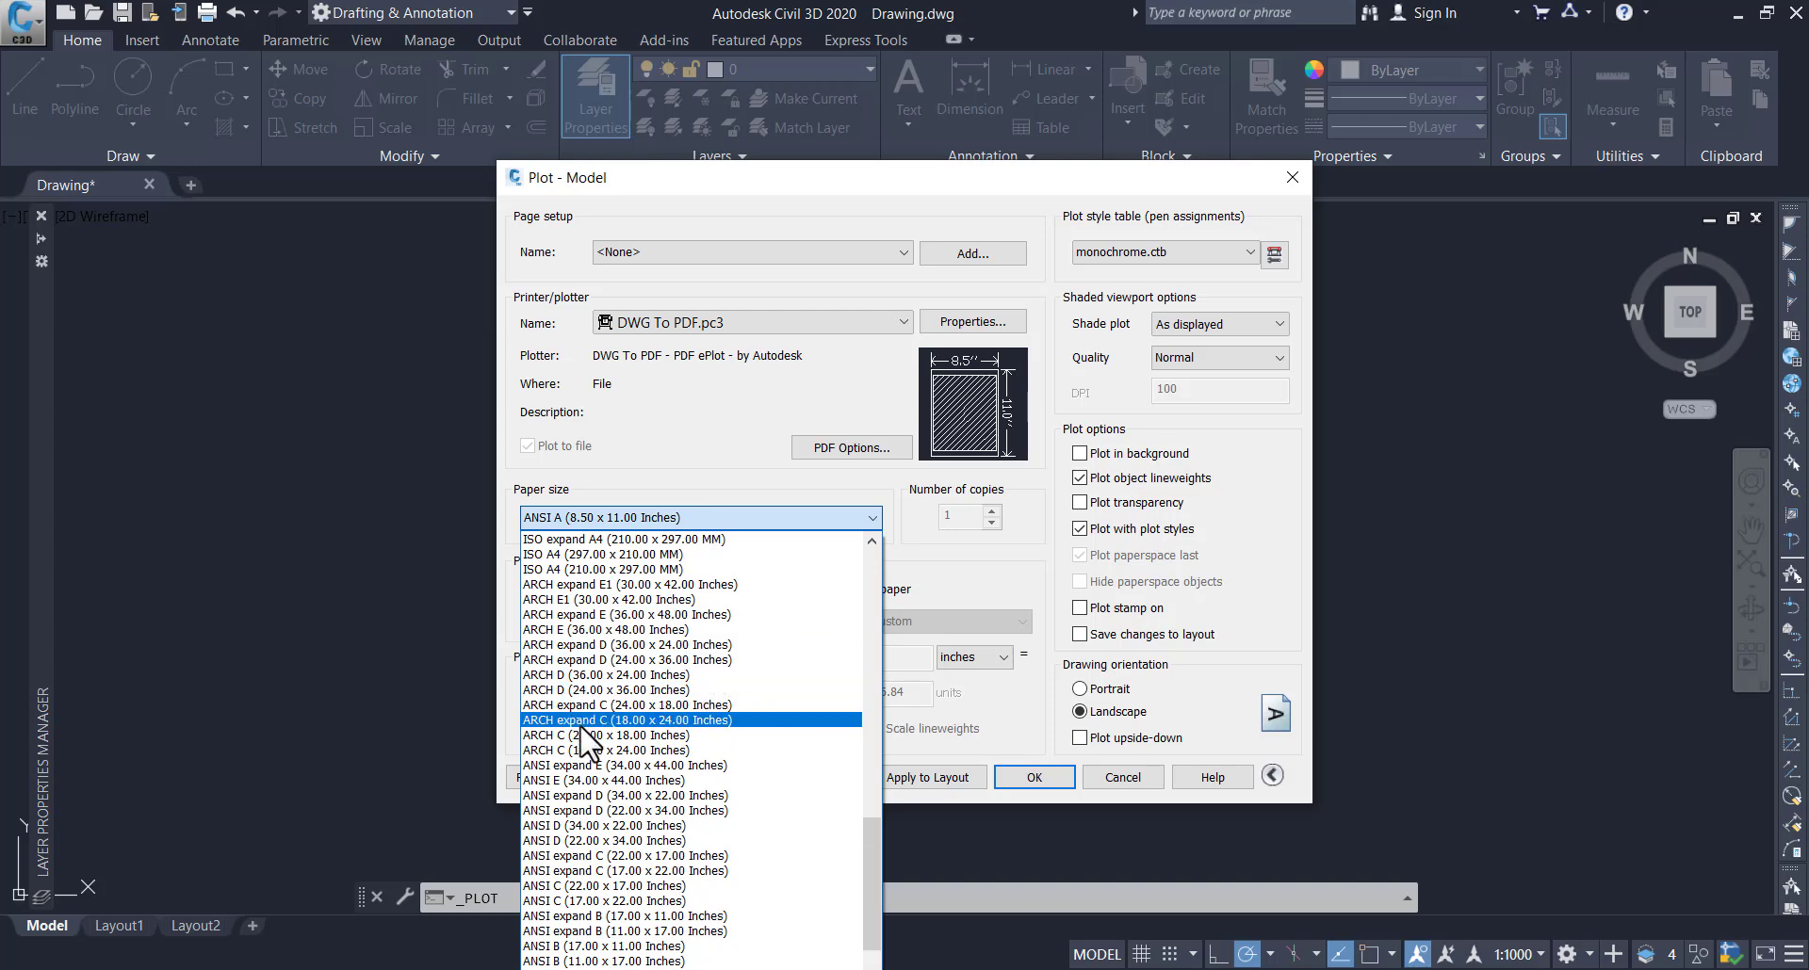
scroll(598, 745, up, 1)
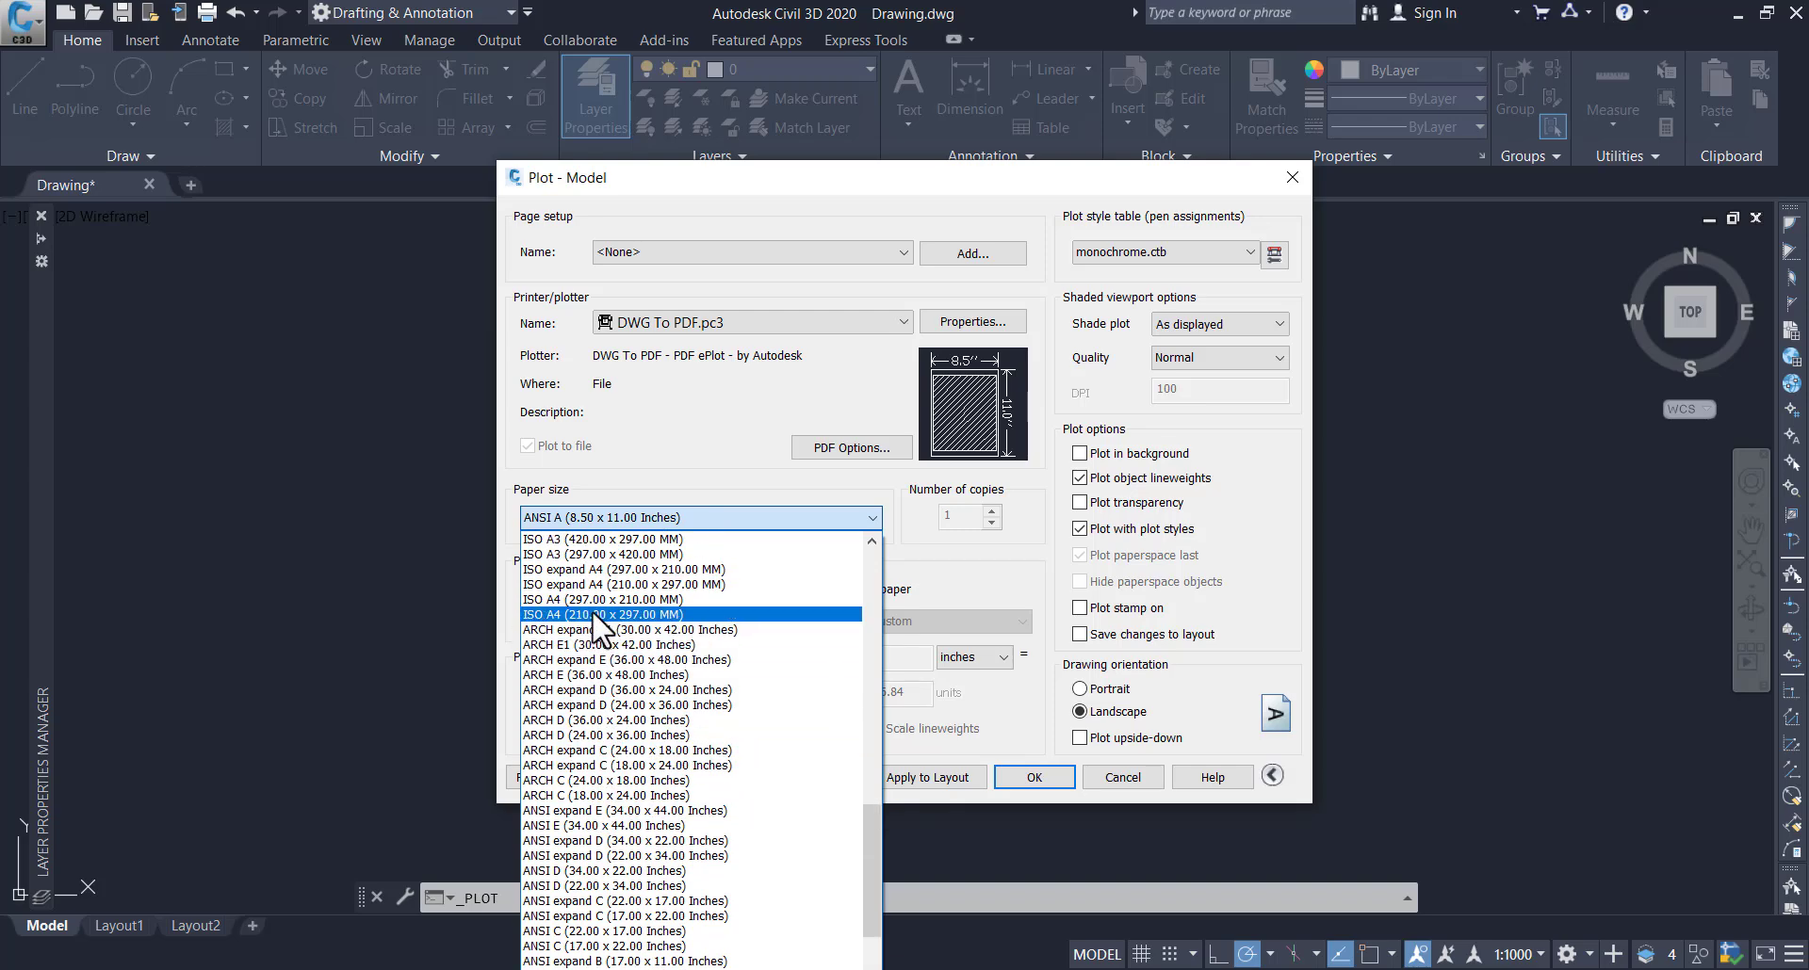
click(597, 614)
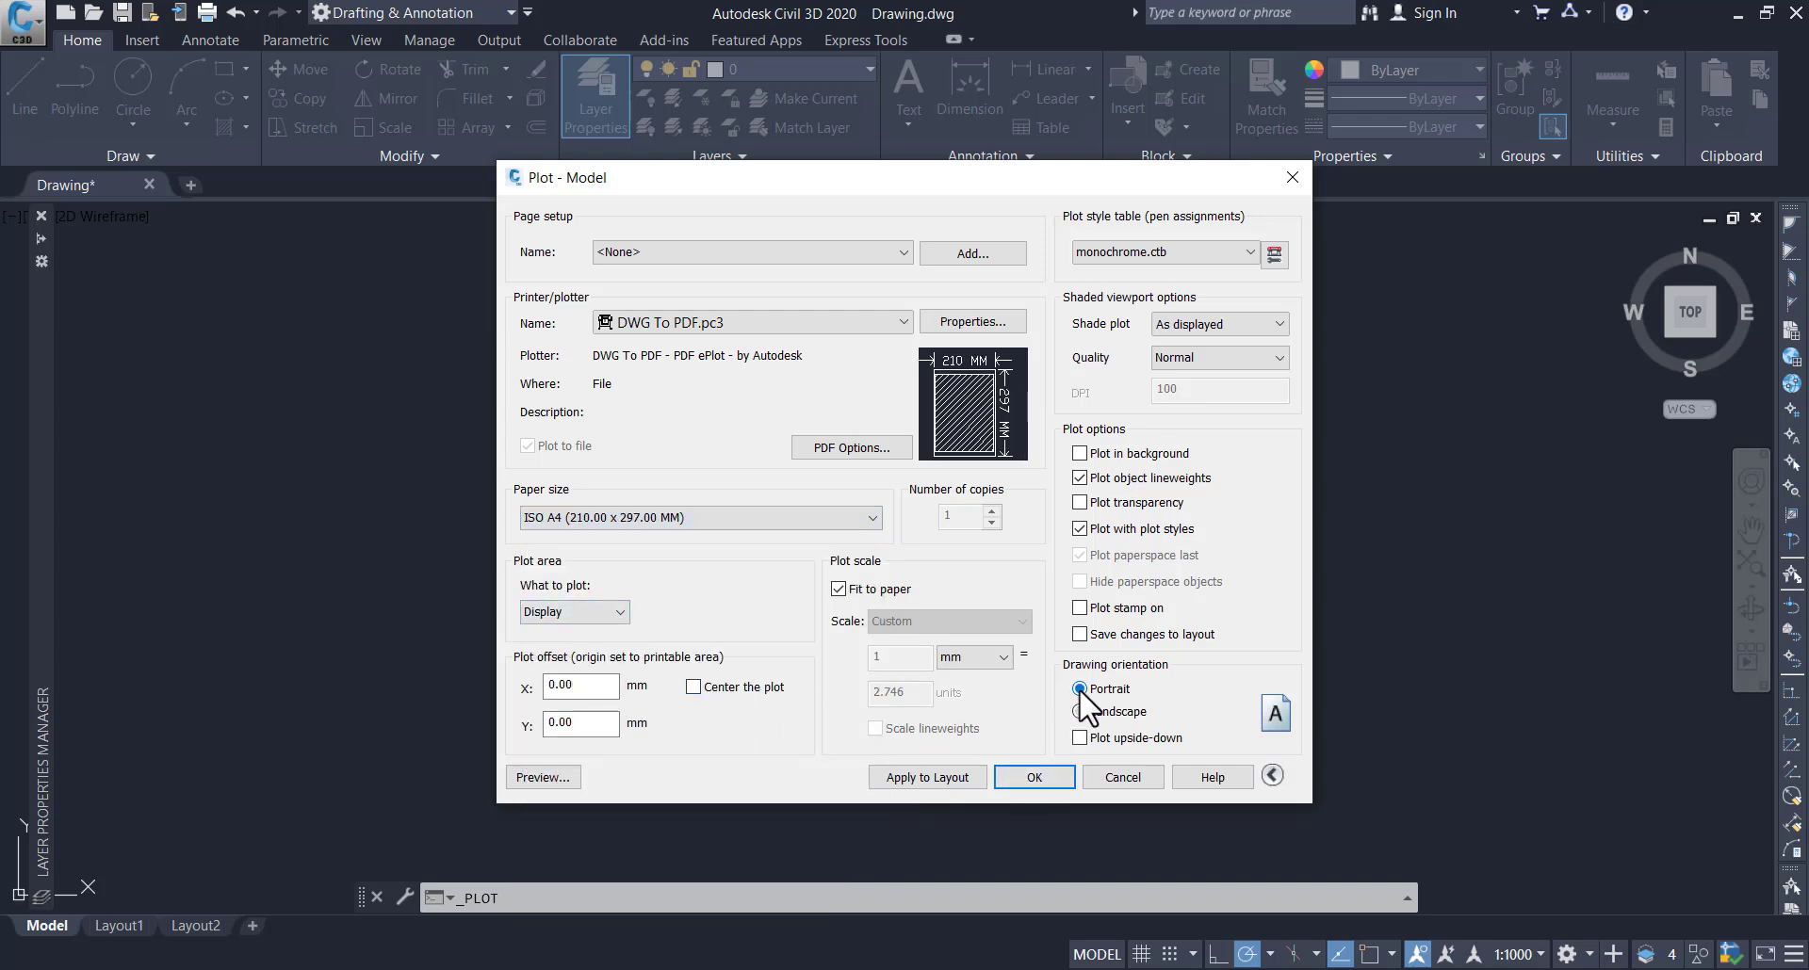
Define the plot area as a window with its corners just outside the rectangular frame around the bracket
click(614, 612)
click(564, 677)
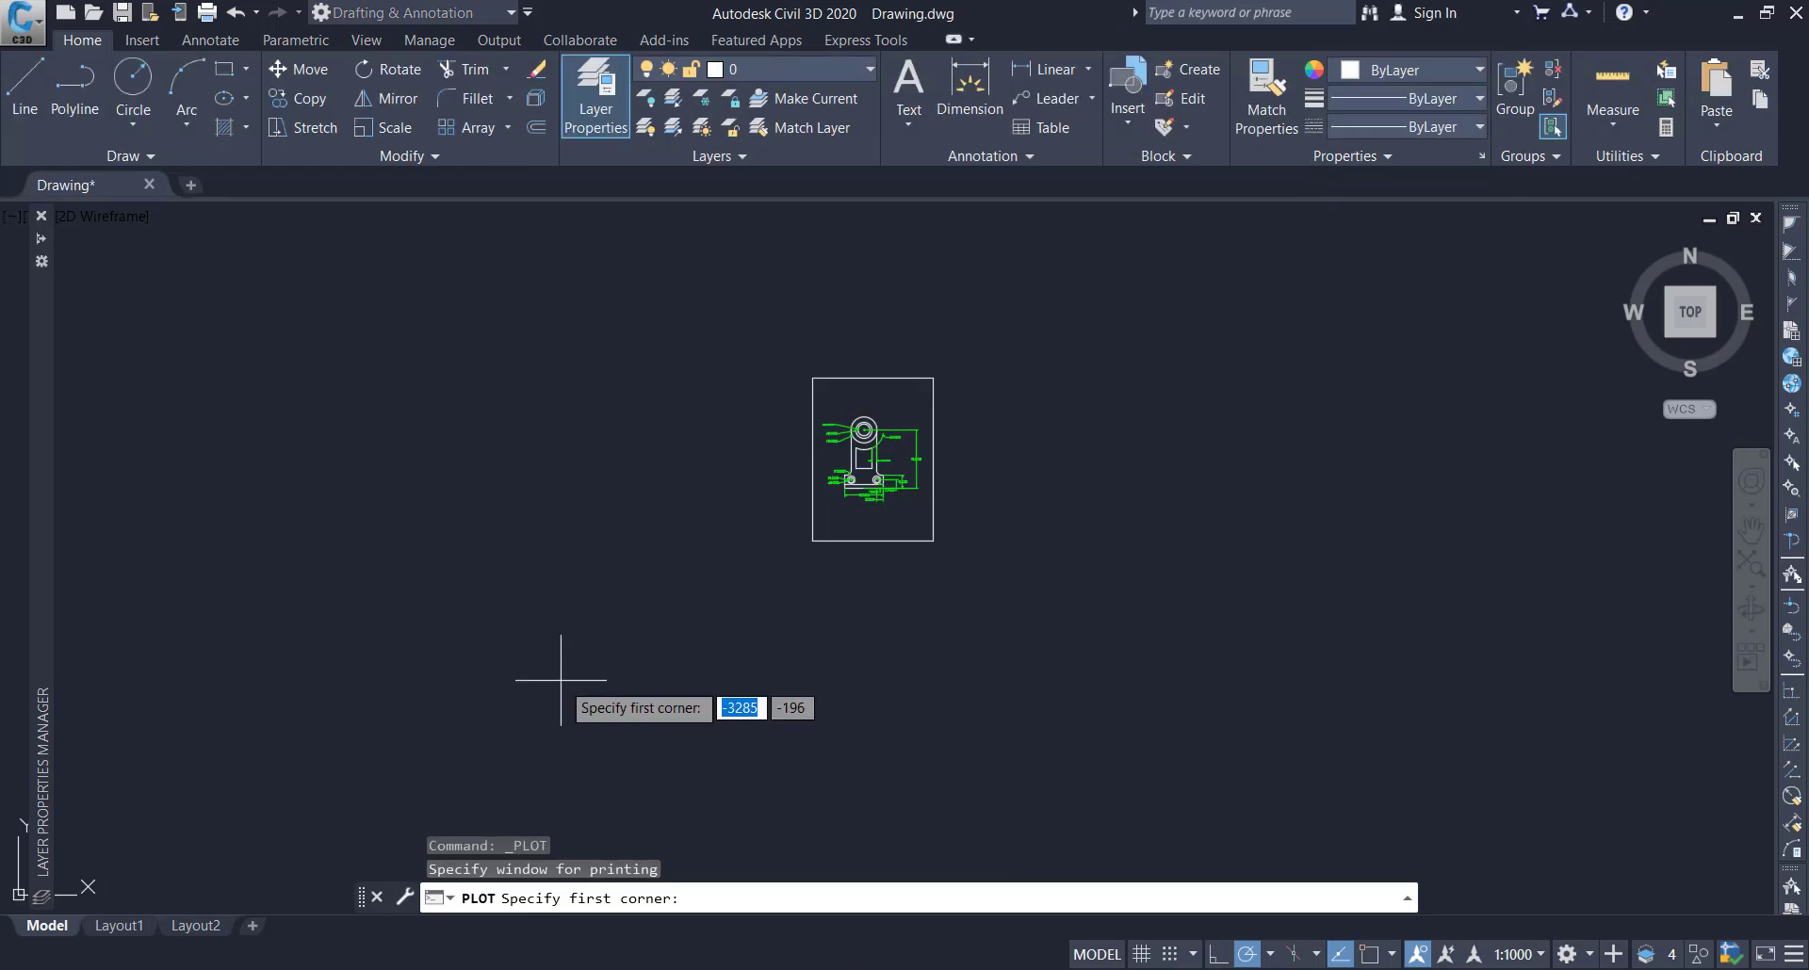
scroll(810, 382, up, 4)
scroll(745, 376, up, 2)
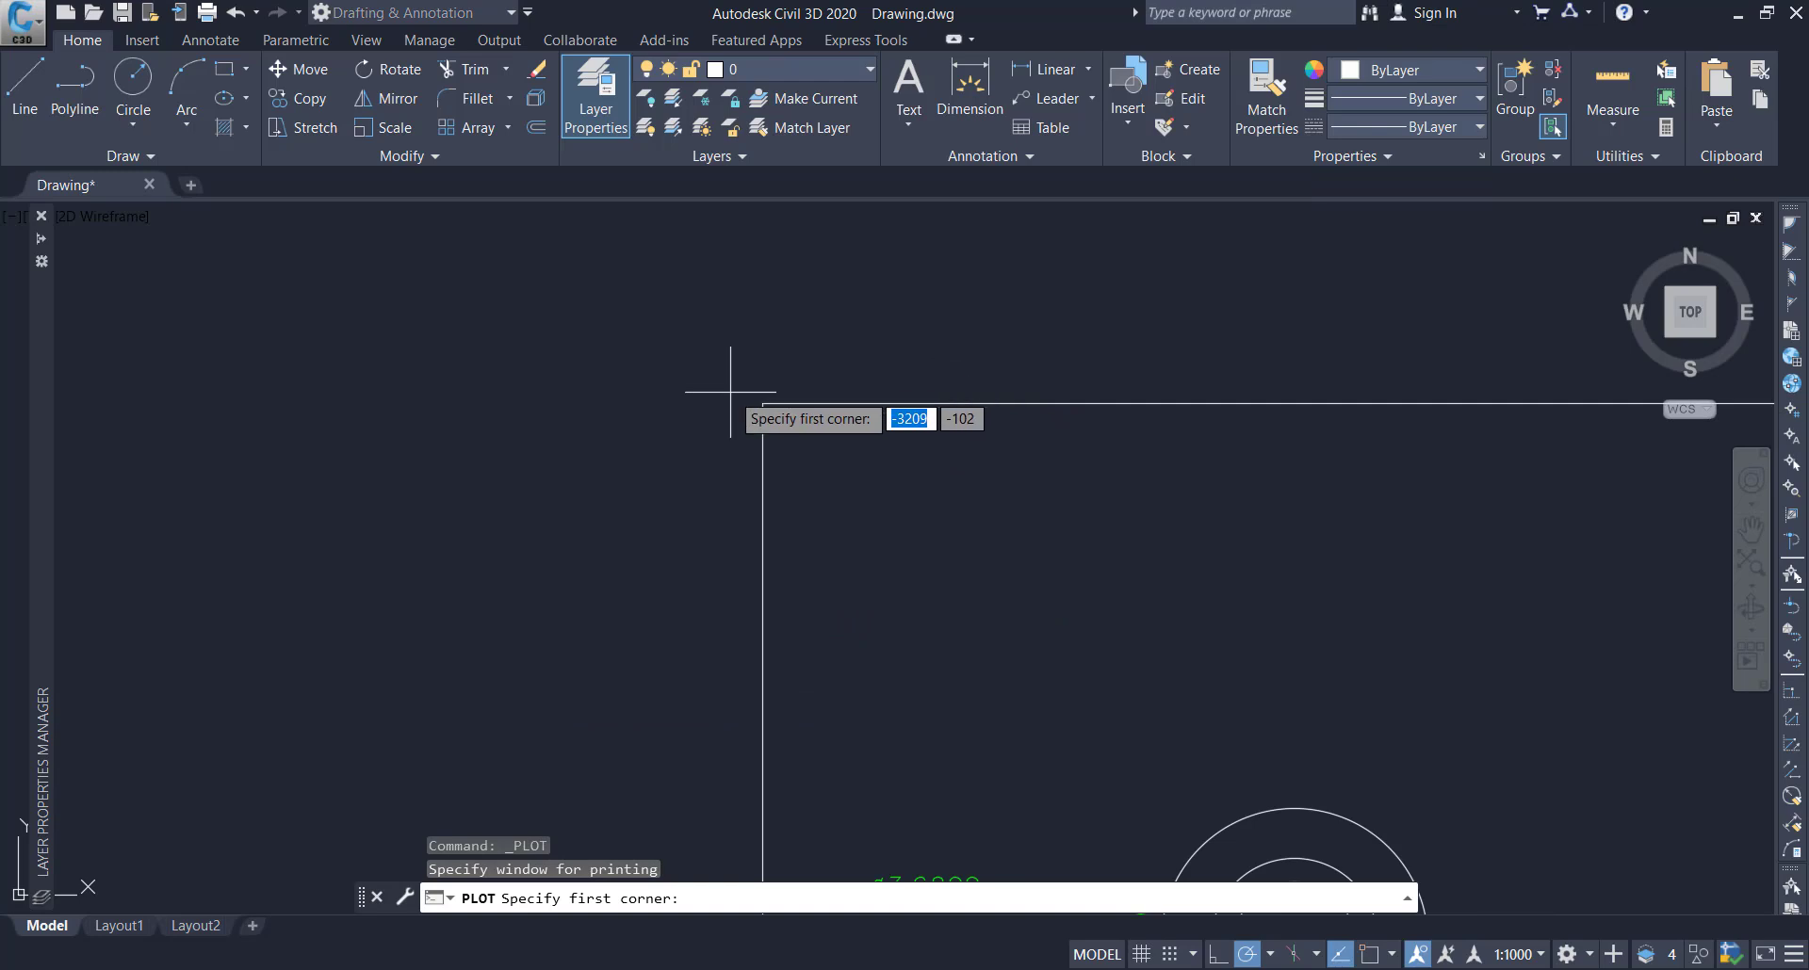
scroll(735, 387, up, 1)
scroll(744, 387, up, 2)
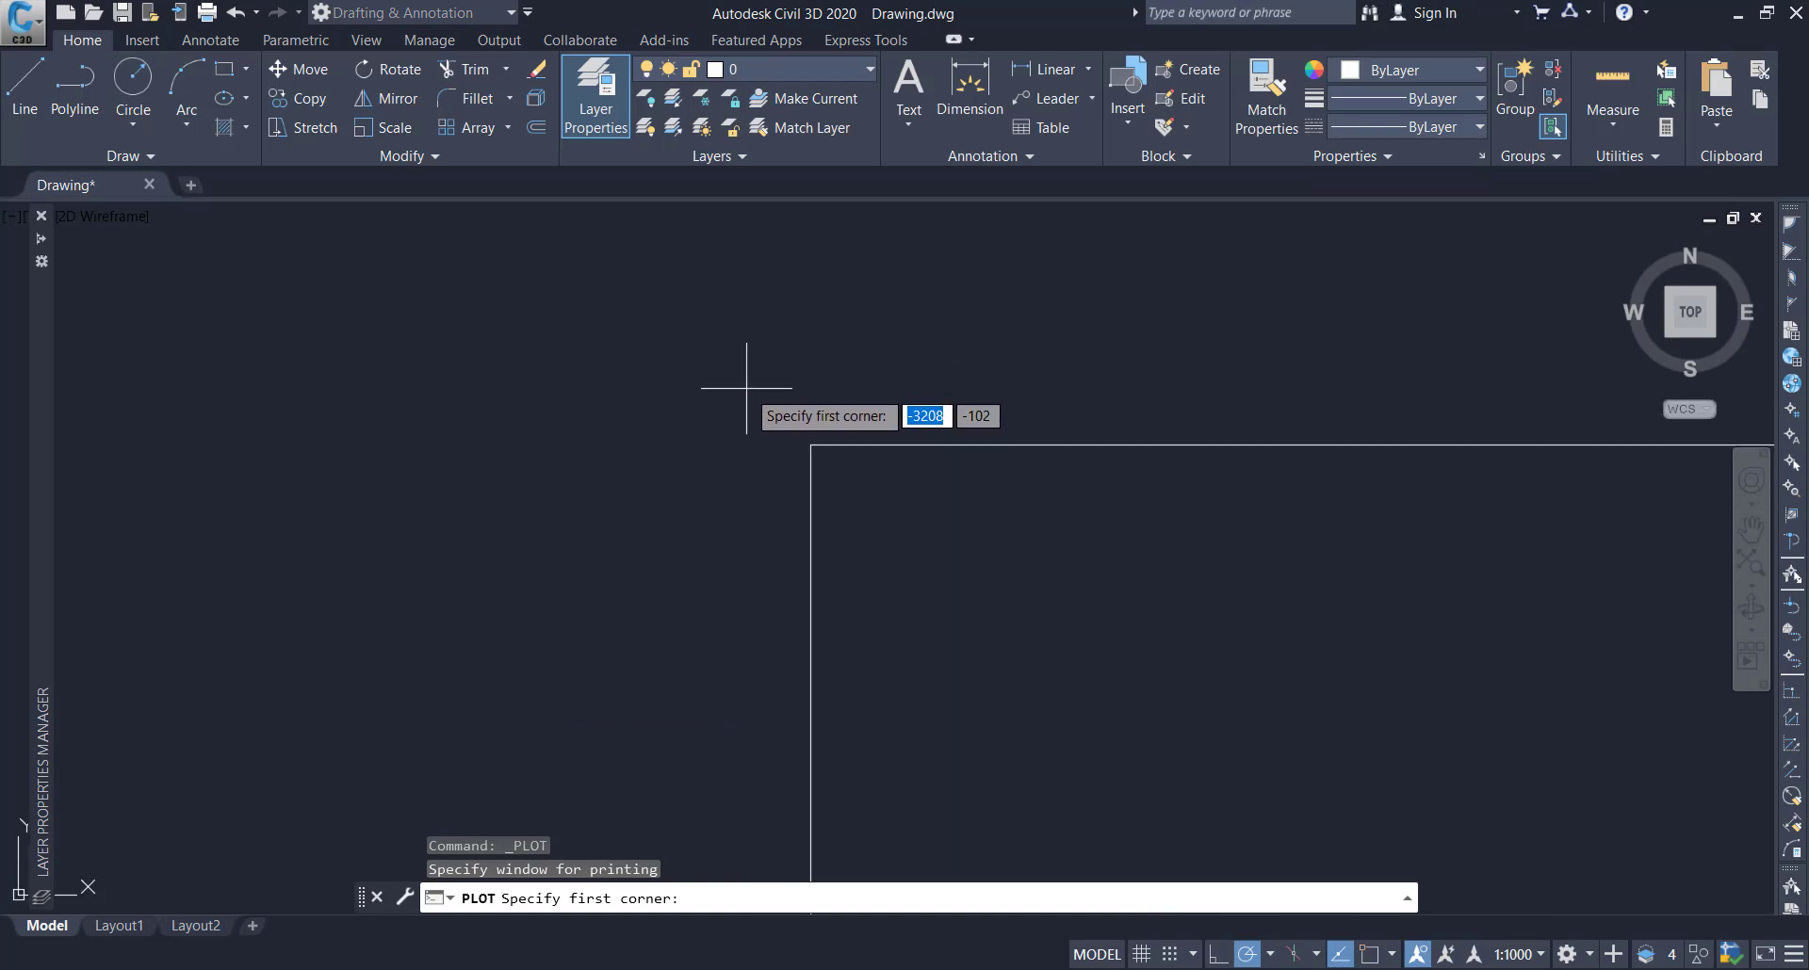
click(773, 413)
scroll(918, 566, down, 9)
middle_drag(1081, 736, 711, 356)
scroll(950, 620, down, 8)
scroll(1019, 728, up, 10)
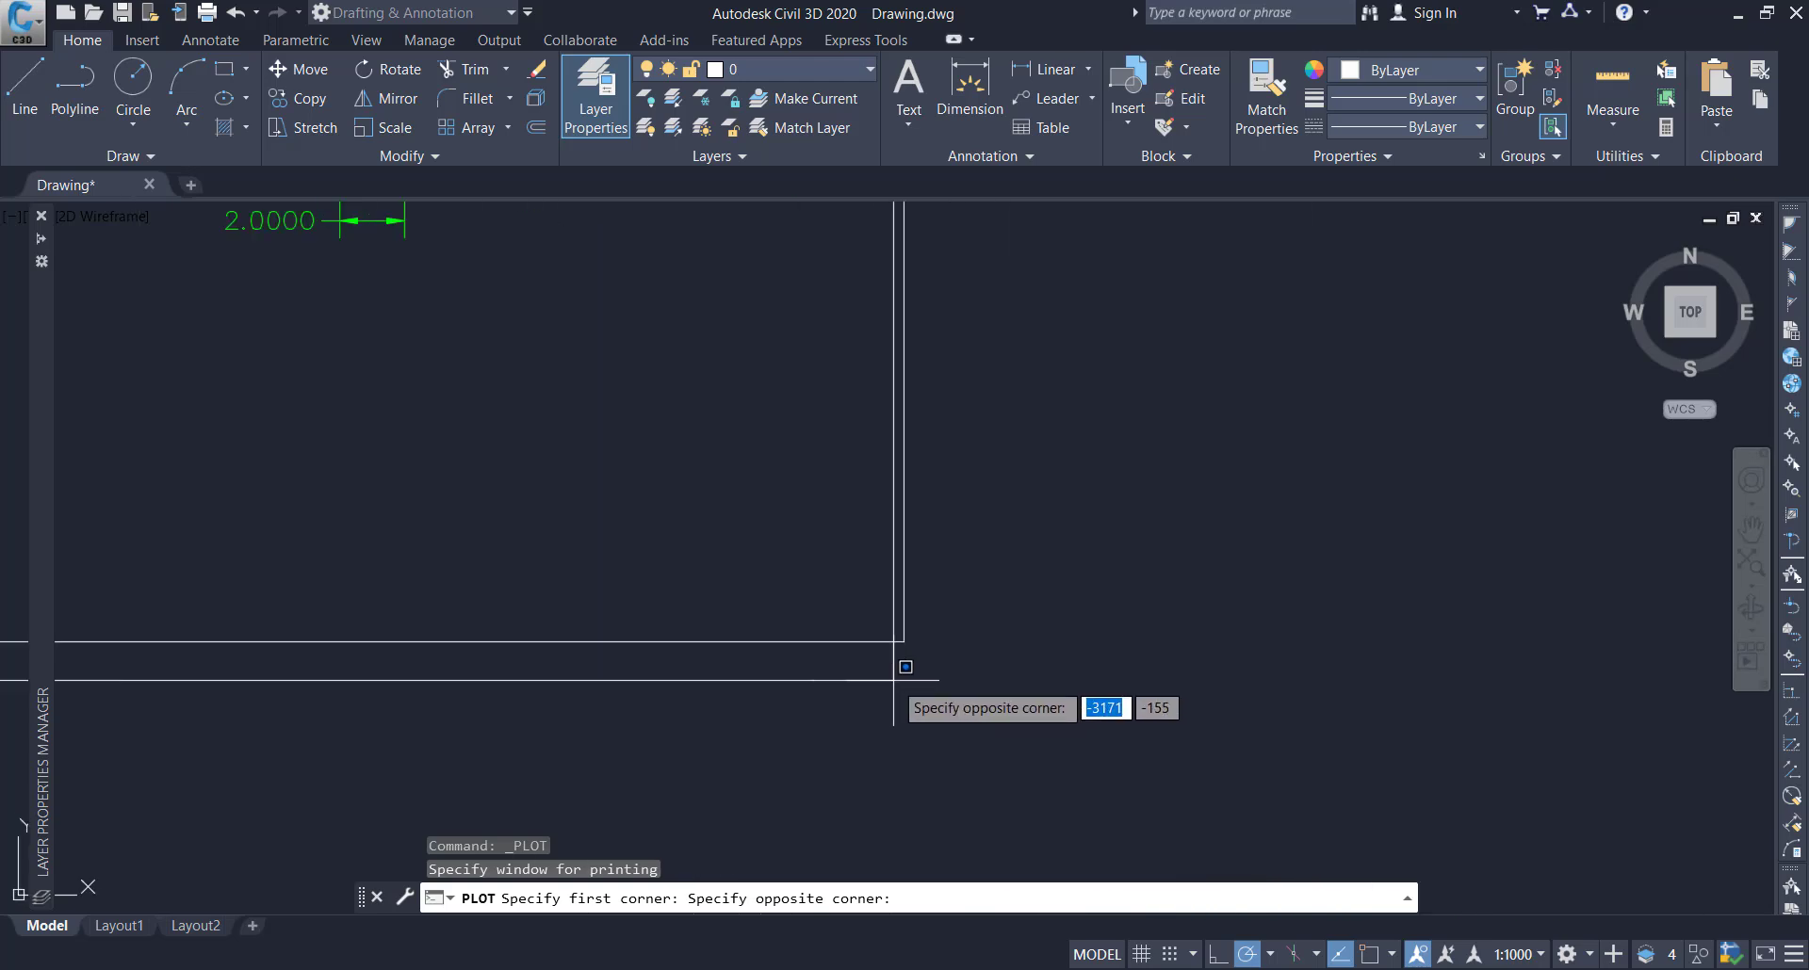
click(911, 623)
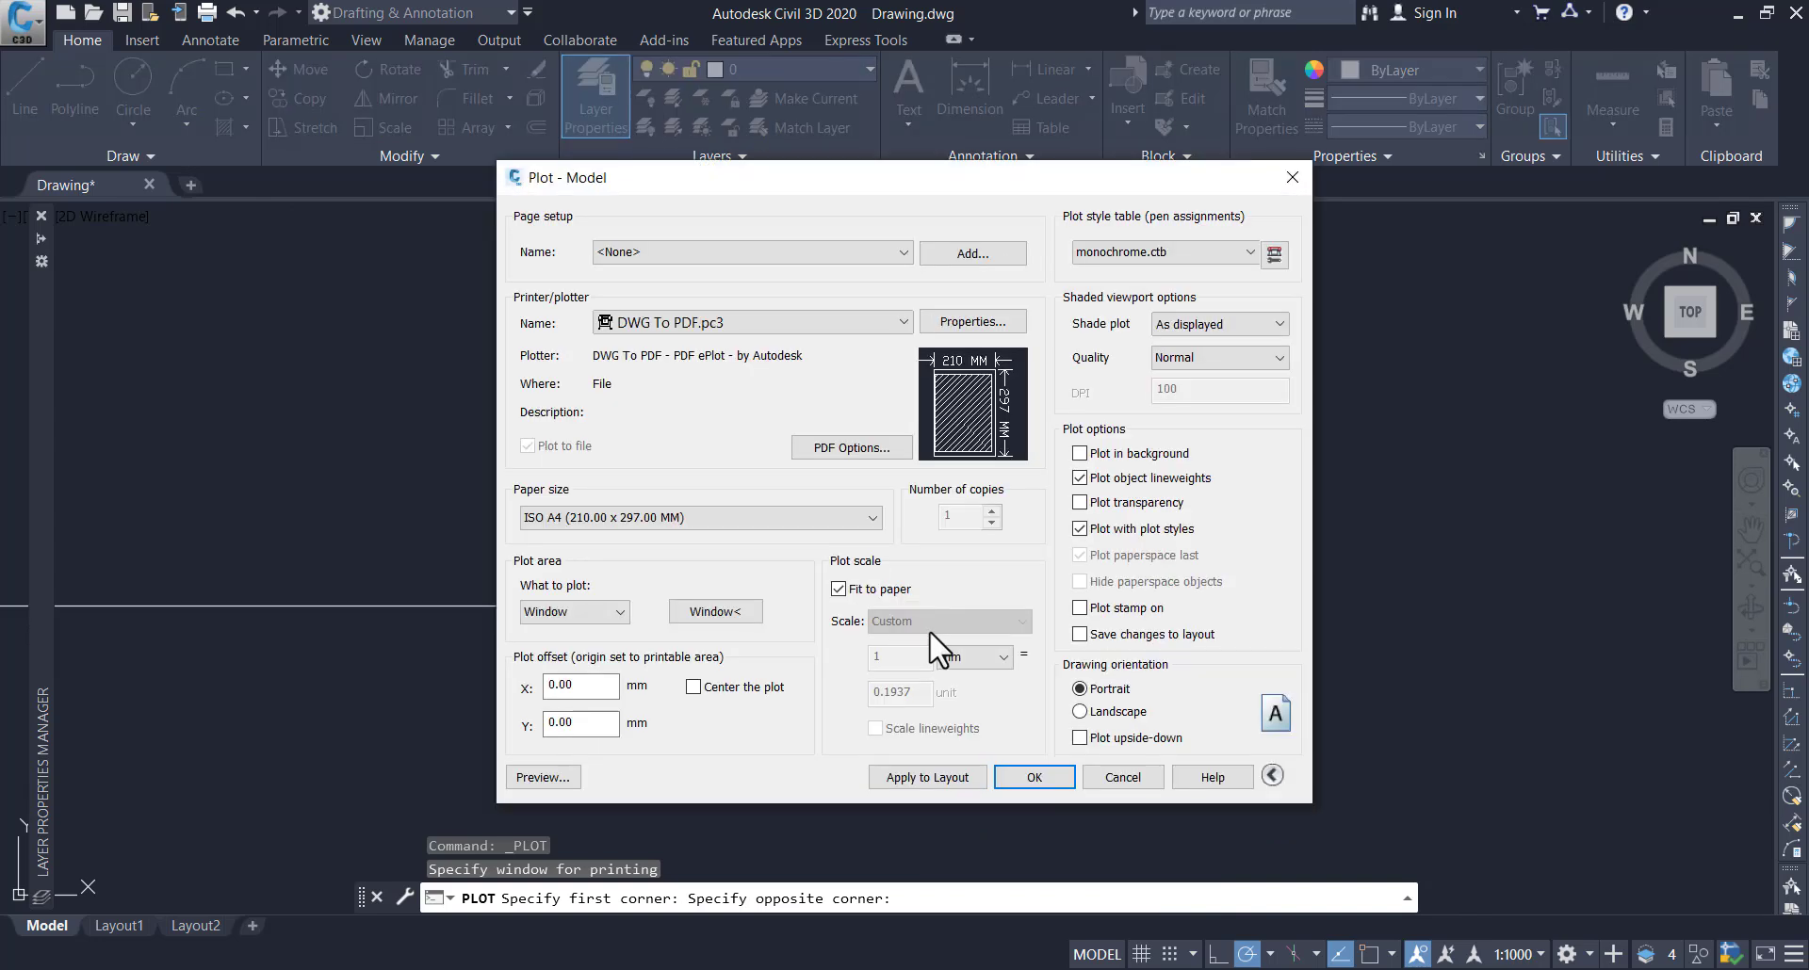
Centre the plot on the sheet, then preview it and return to plot setup
click(694, 687)
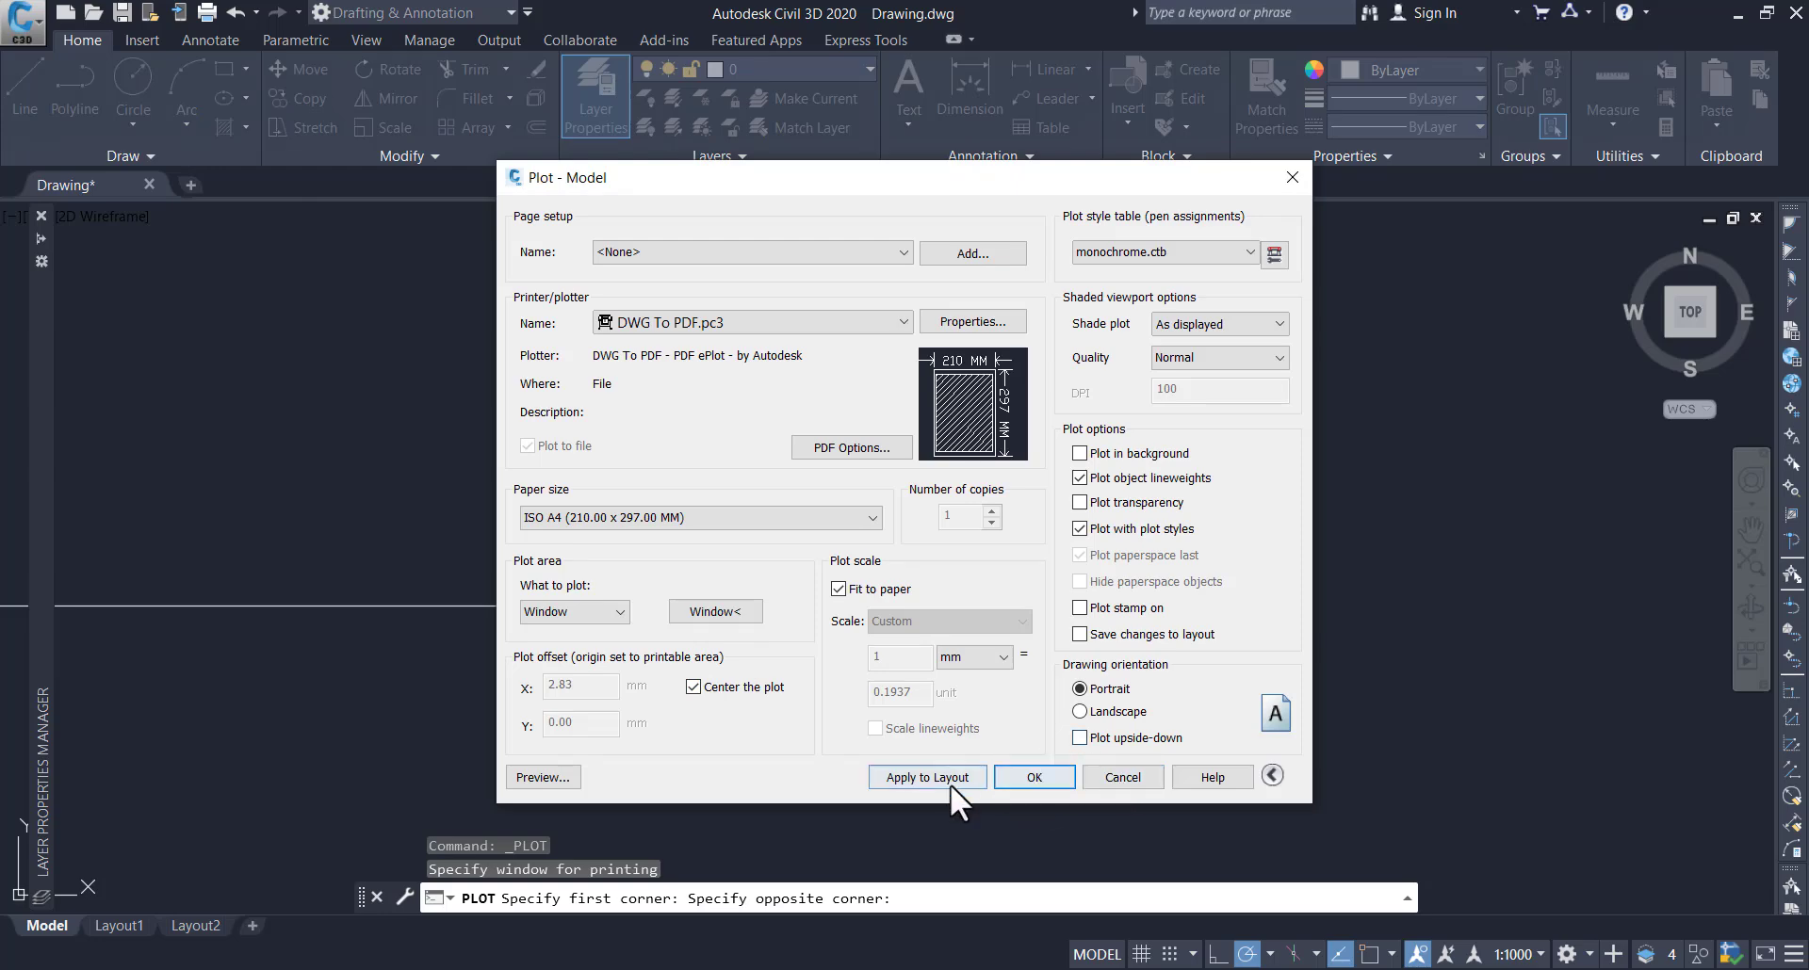
click(550, 778)
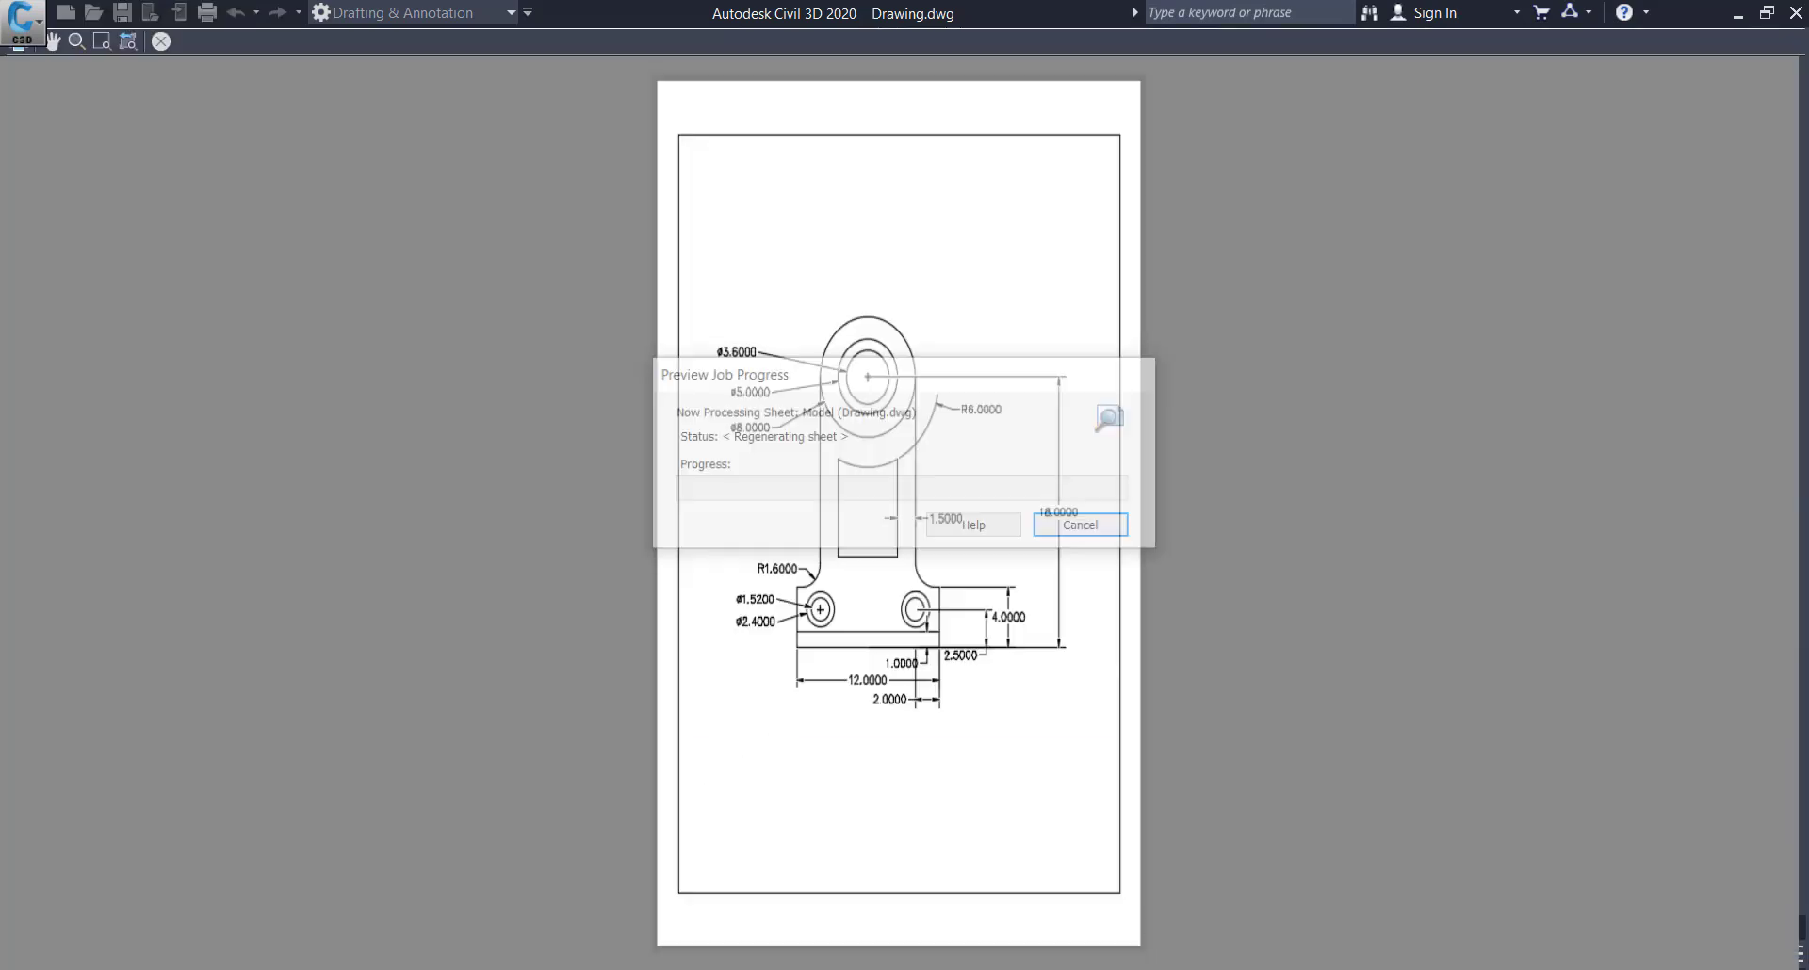
click(158, 41)
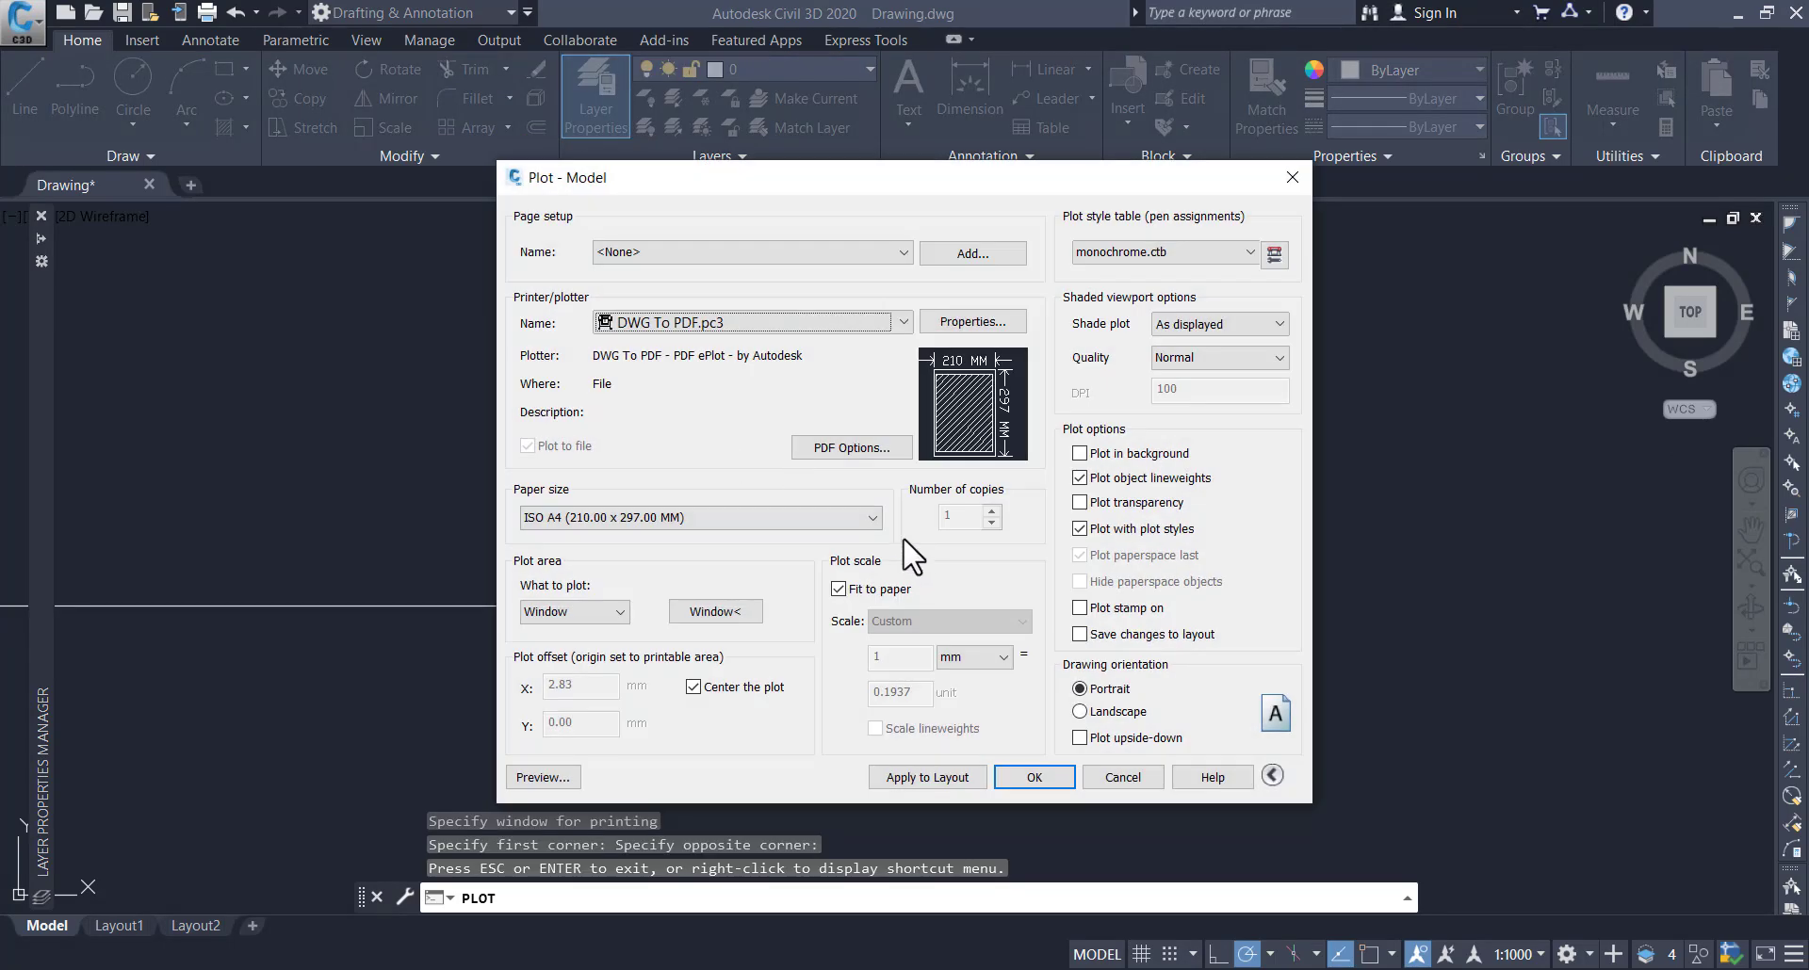
Plot the drawing as Drawing-Model.pdf into the youtube videos folder under Documents > Camtasia, and look over the resulting PDF
click(1034, 777)
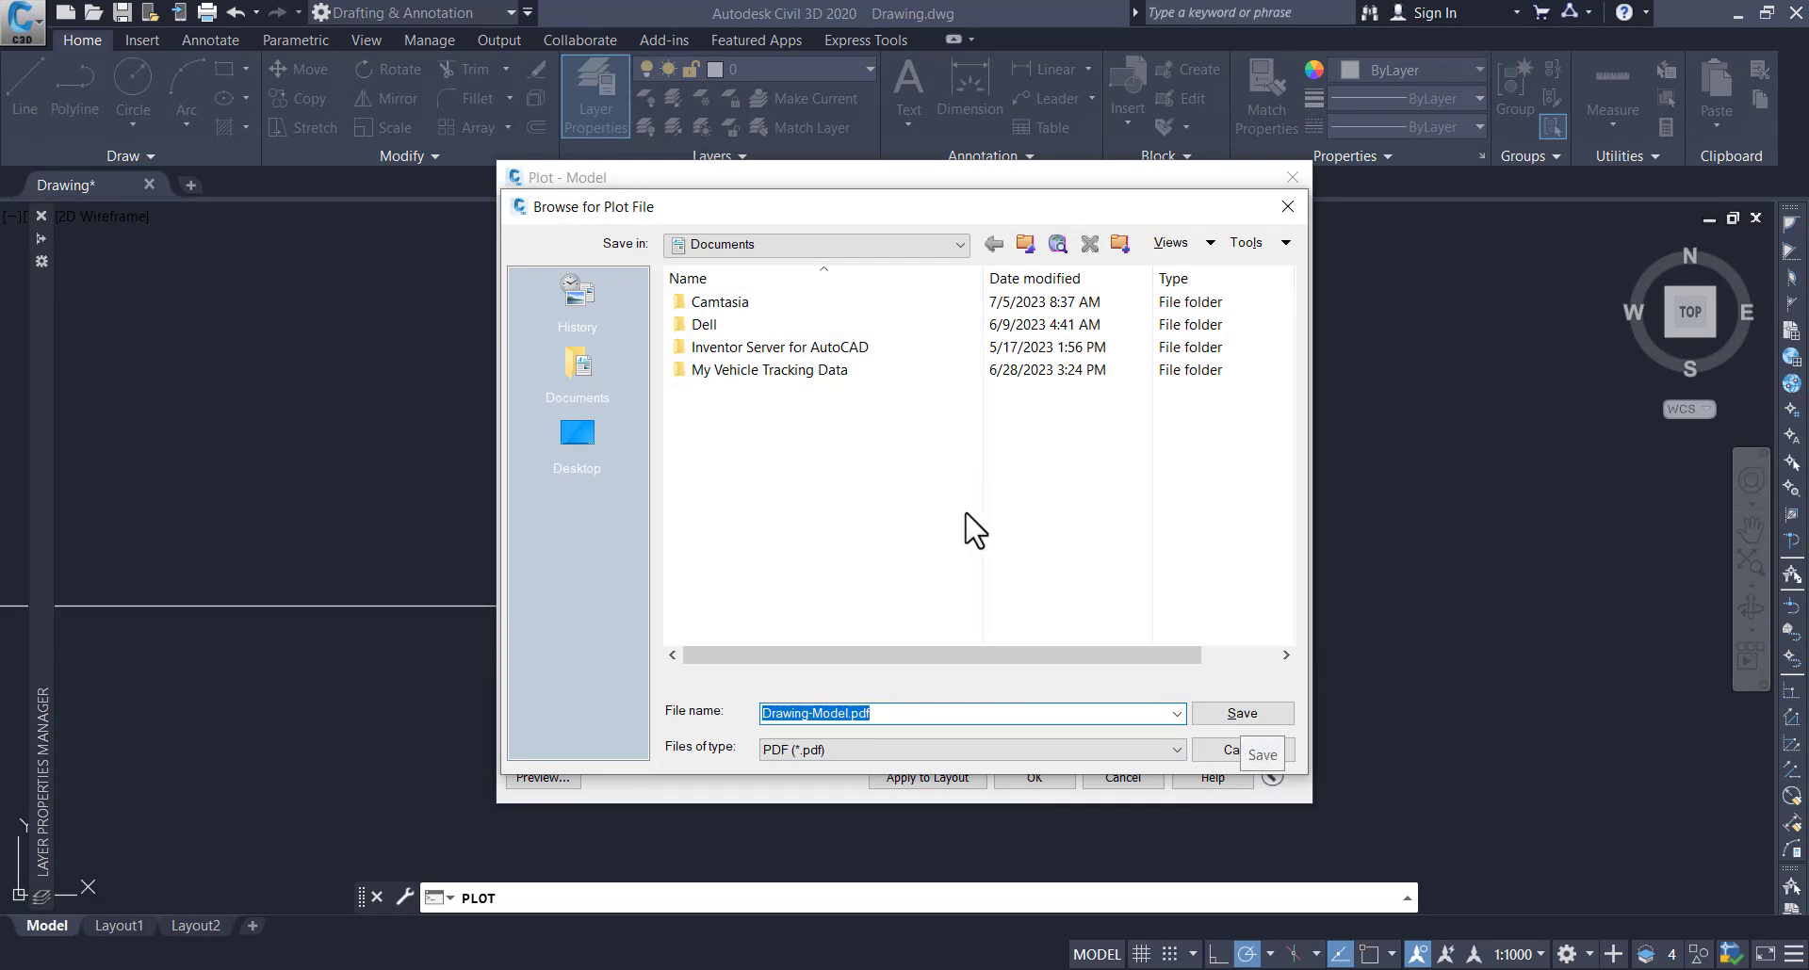
click(754, 244)
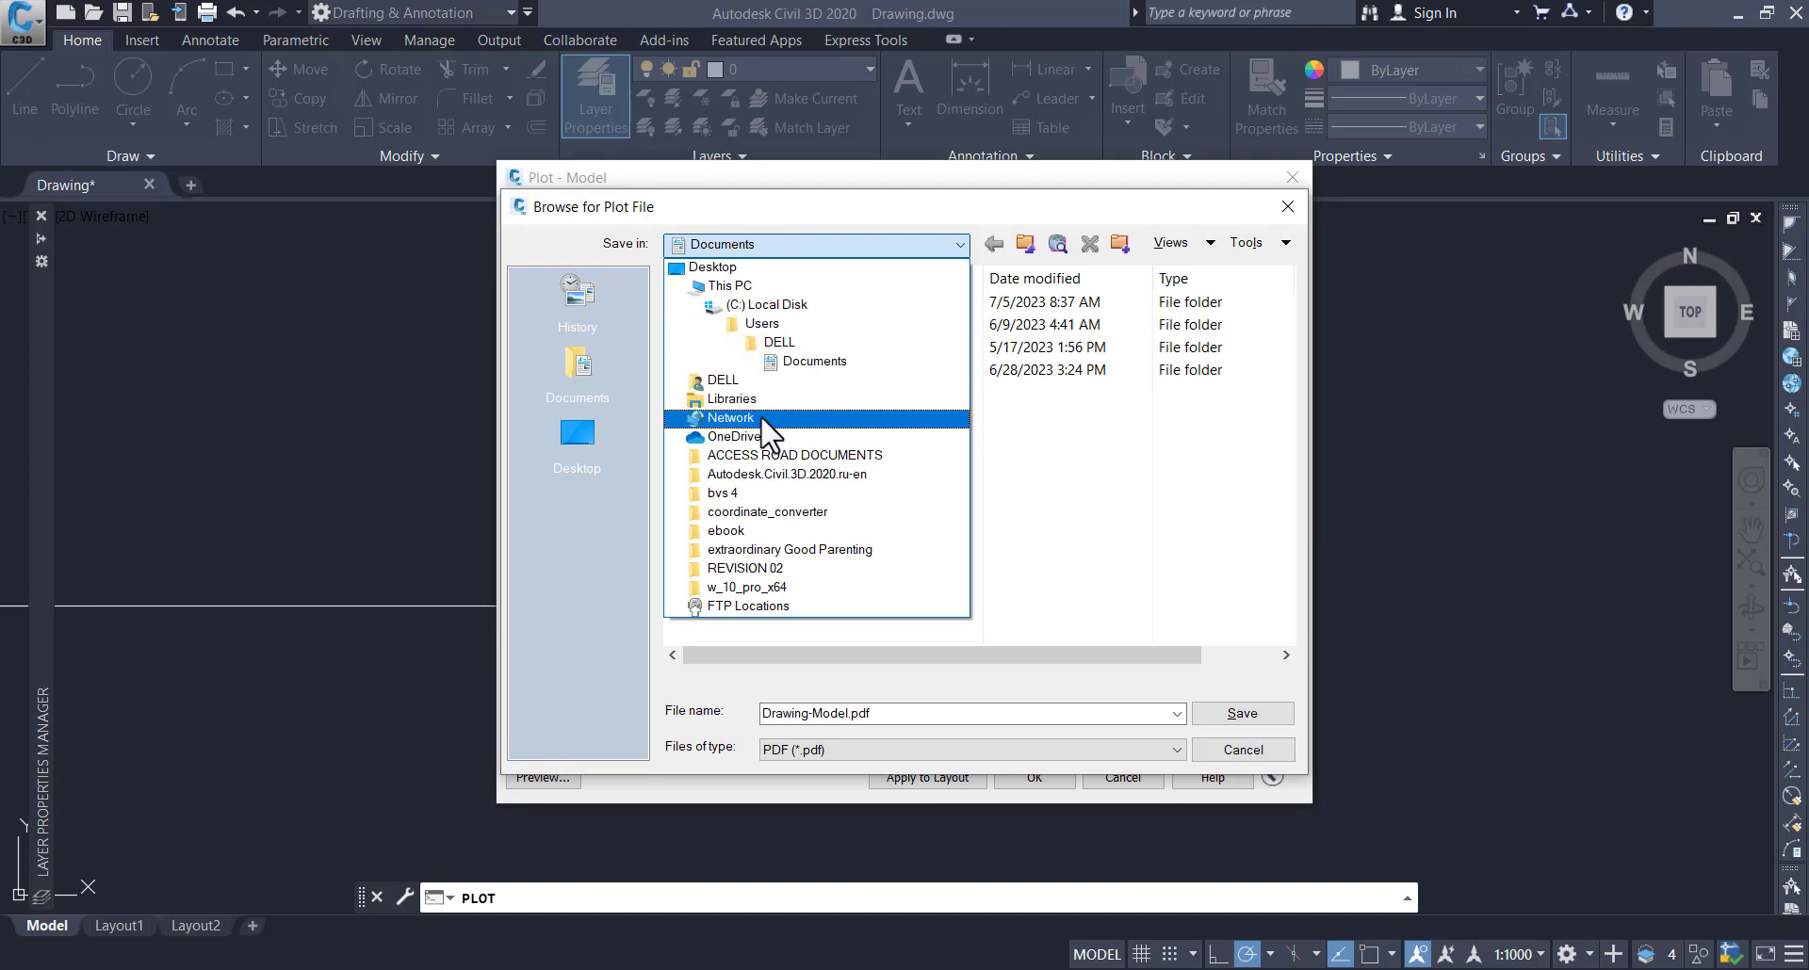
click(810, 362)
double_click(722, 303)
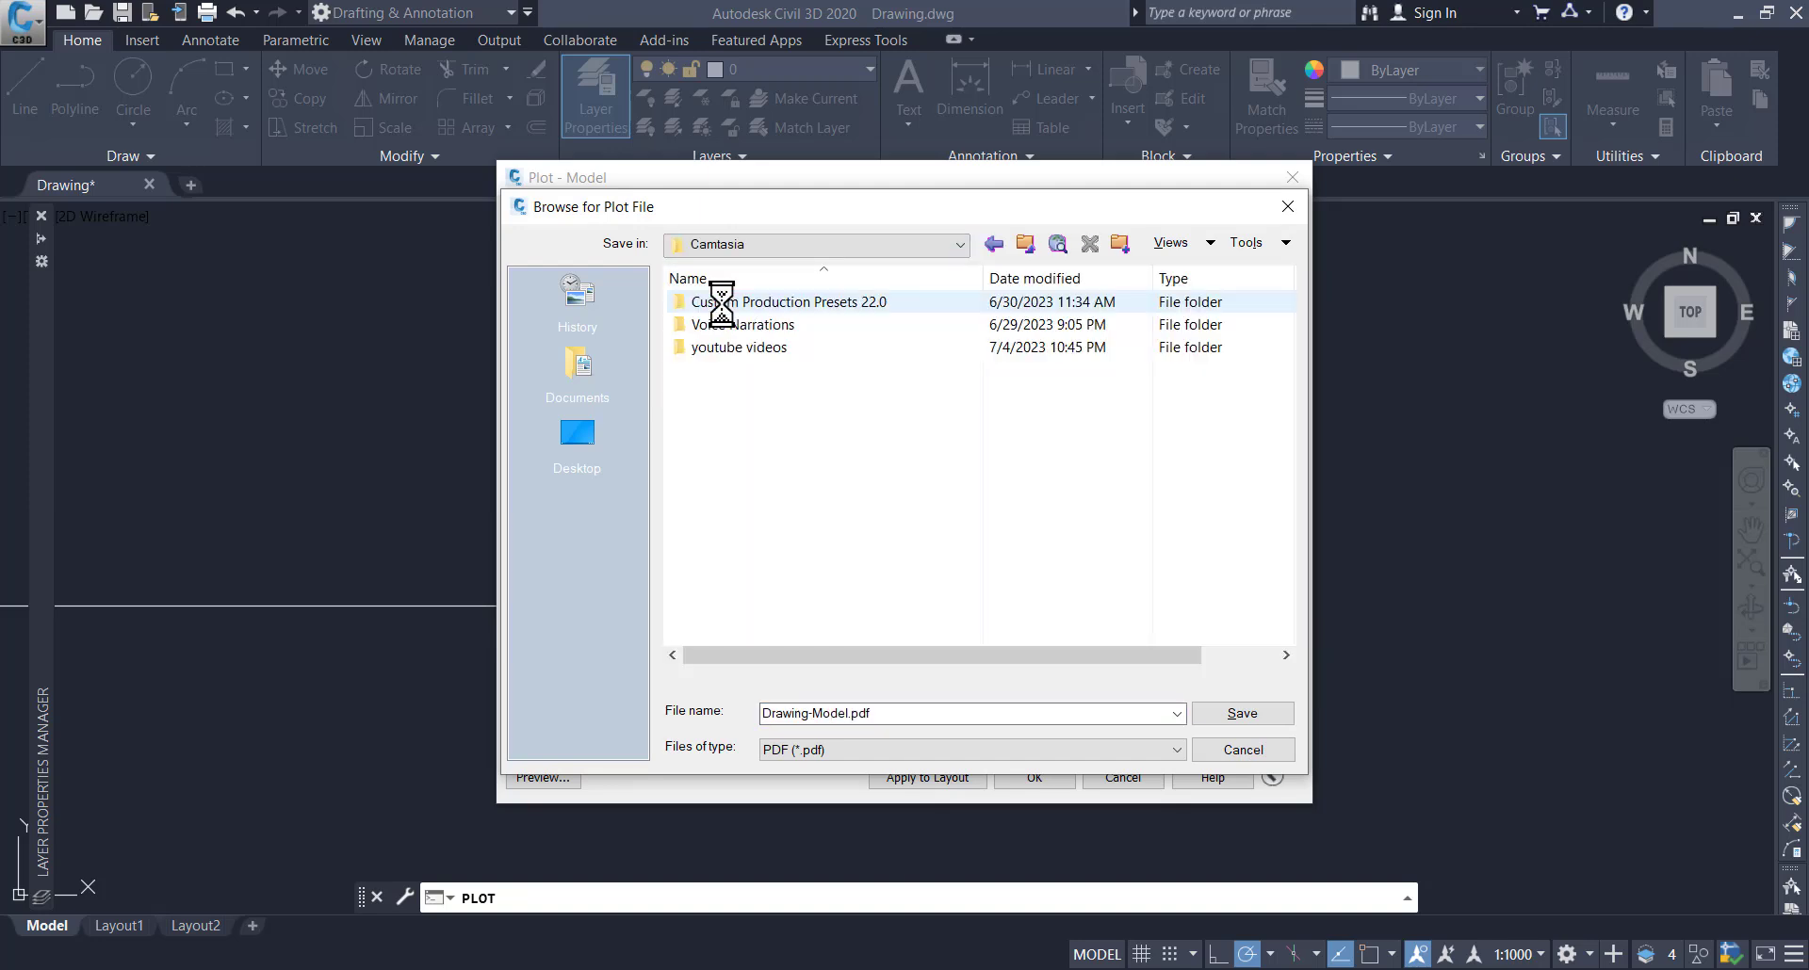
double_click(740, 347)
click(1259, 712)
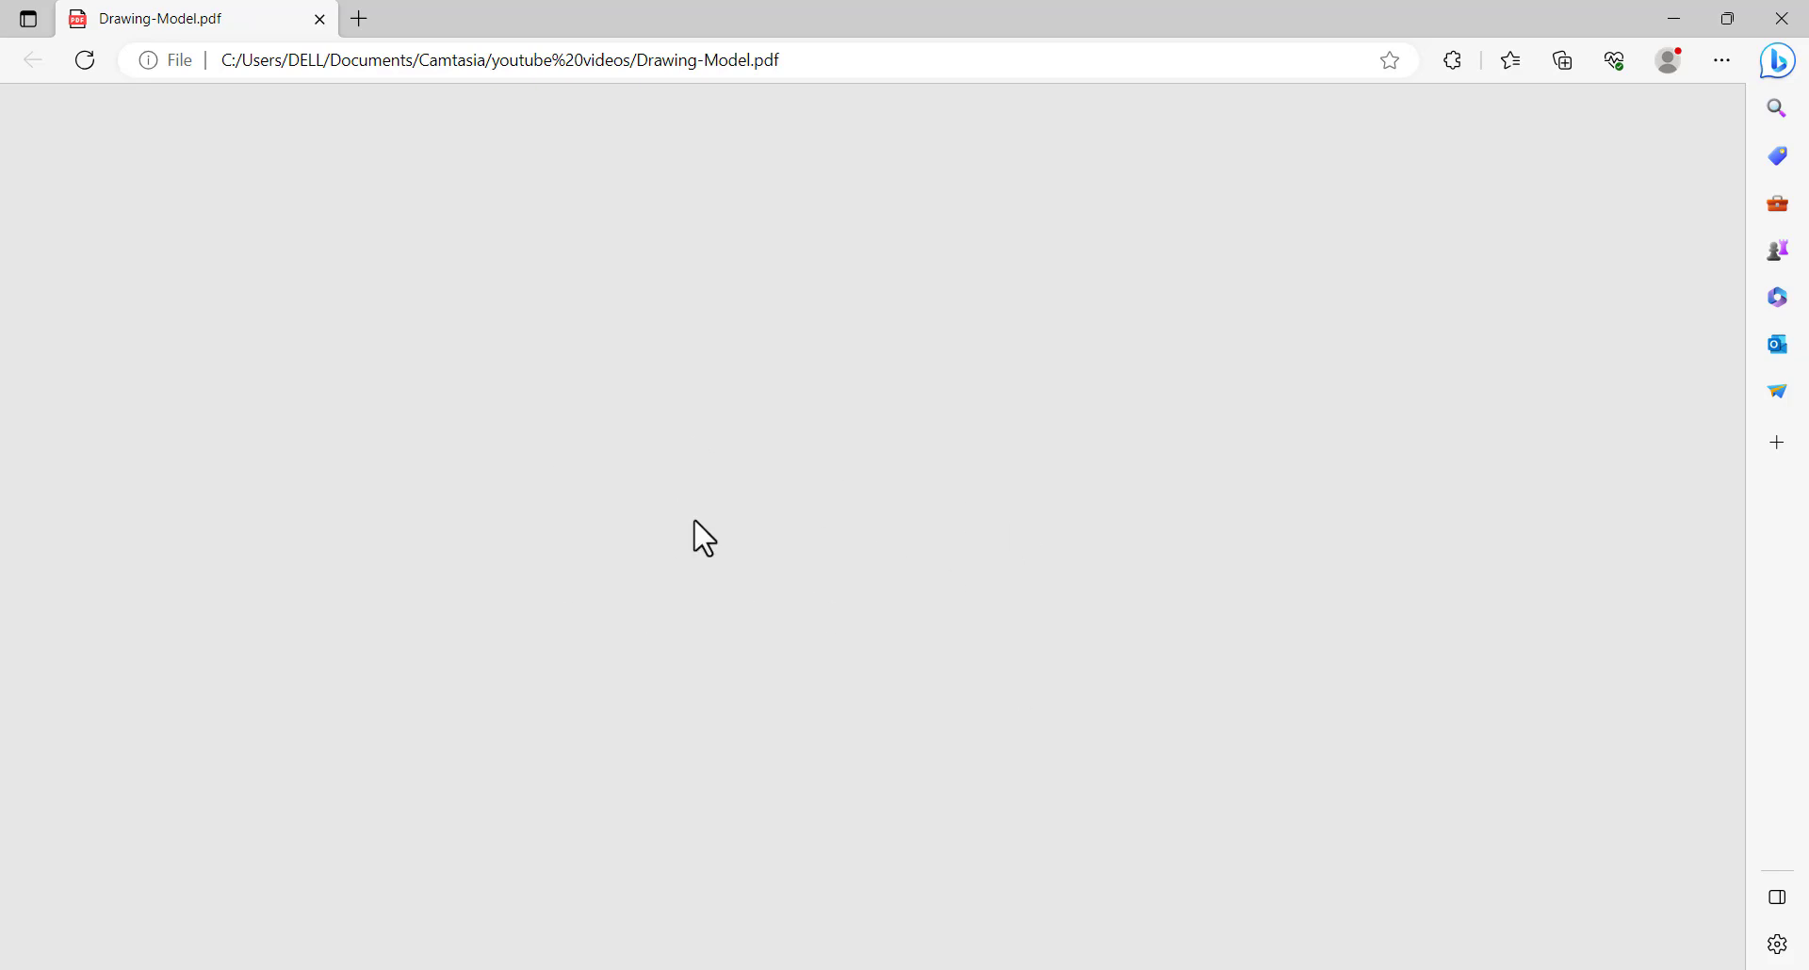
scroll(760, 521, down, 5)
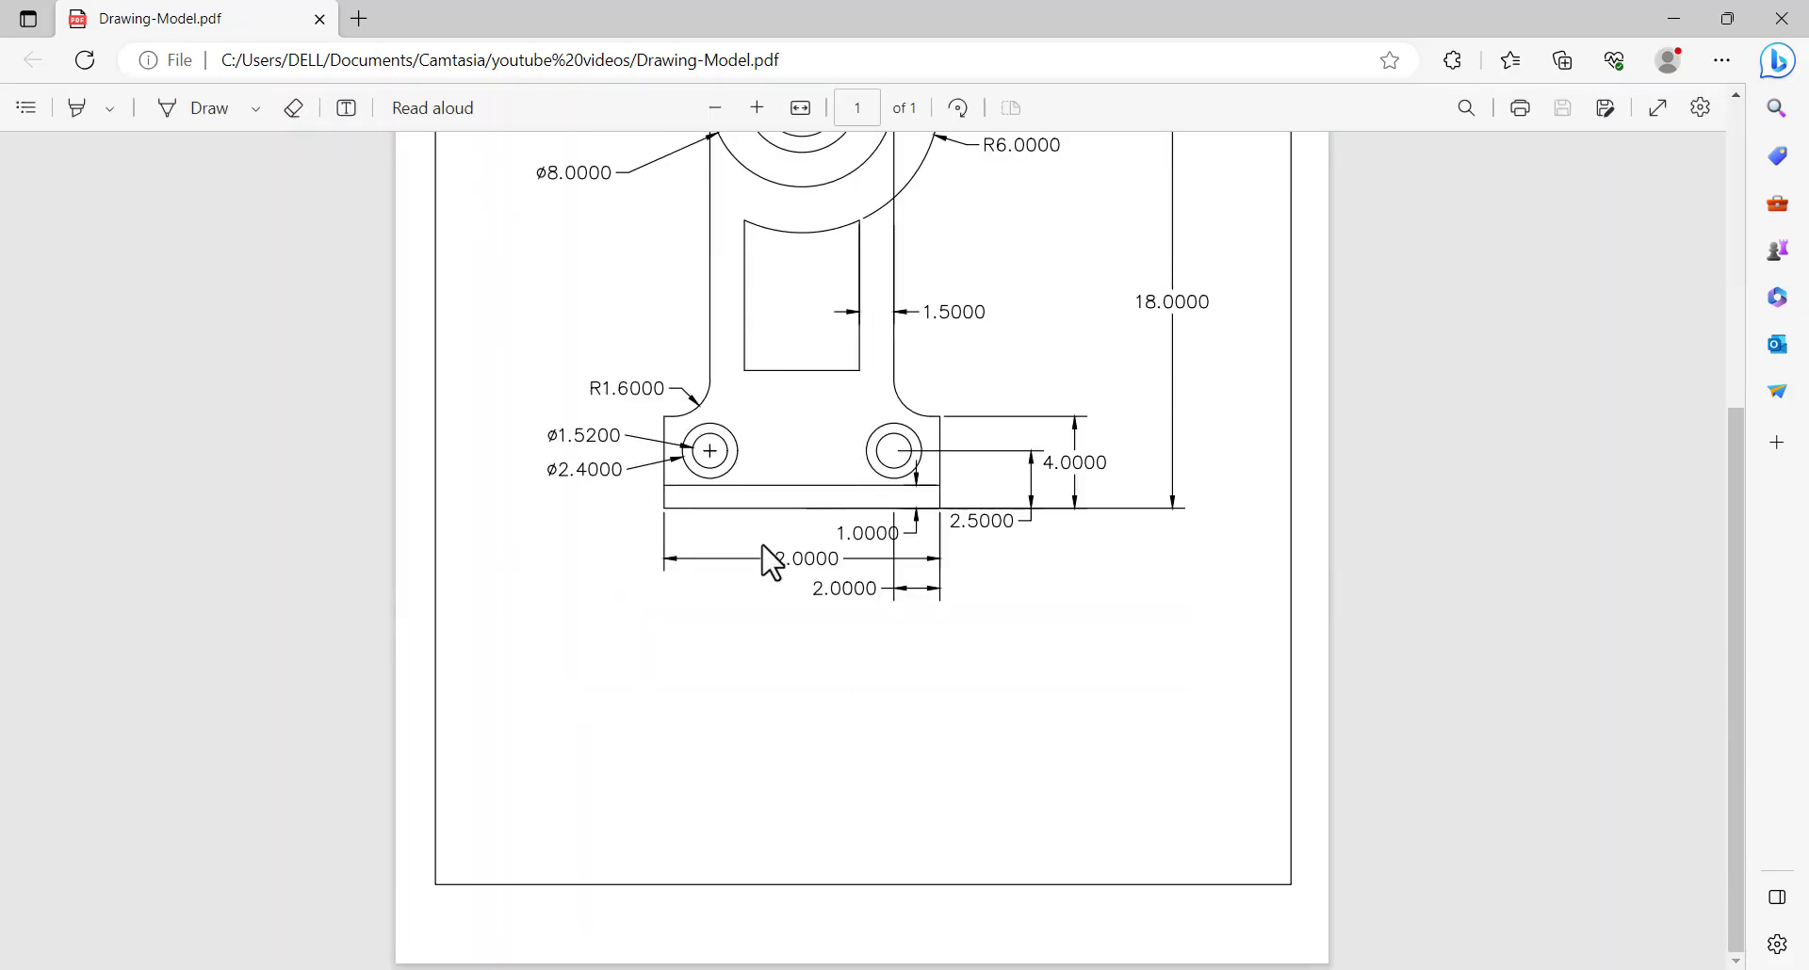
Look over the whole plotted bracket page in the PDF and open its print settings
scroll(800, 612, up, 5)
scroll(800, 614, down, 5)
scroll(800, 614, up, 5)
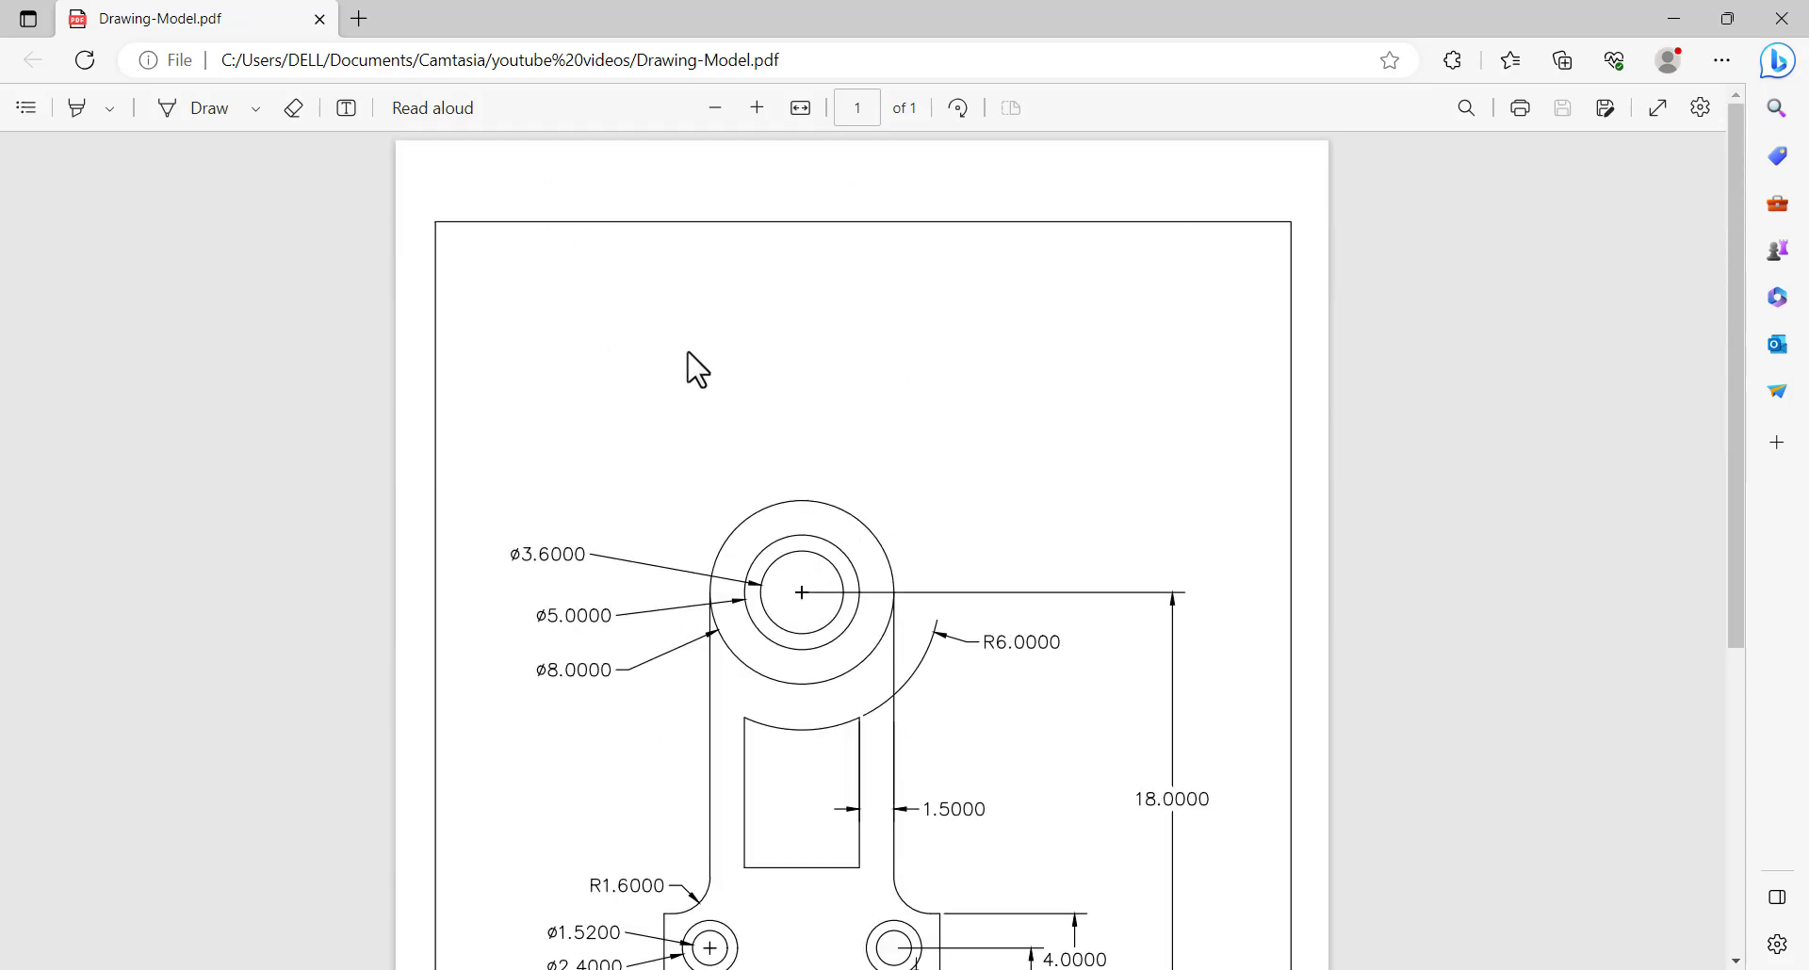
click(1520, 107)
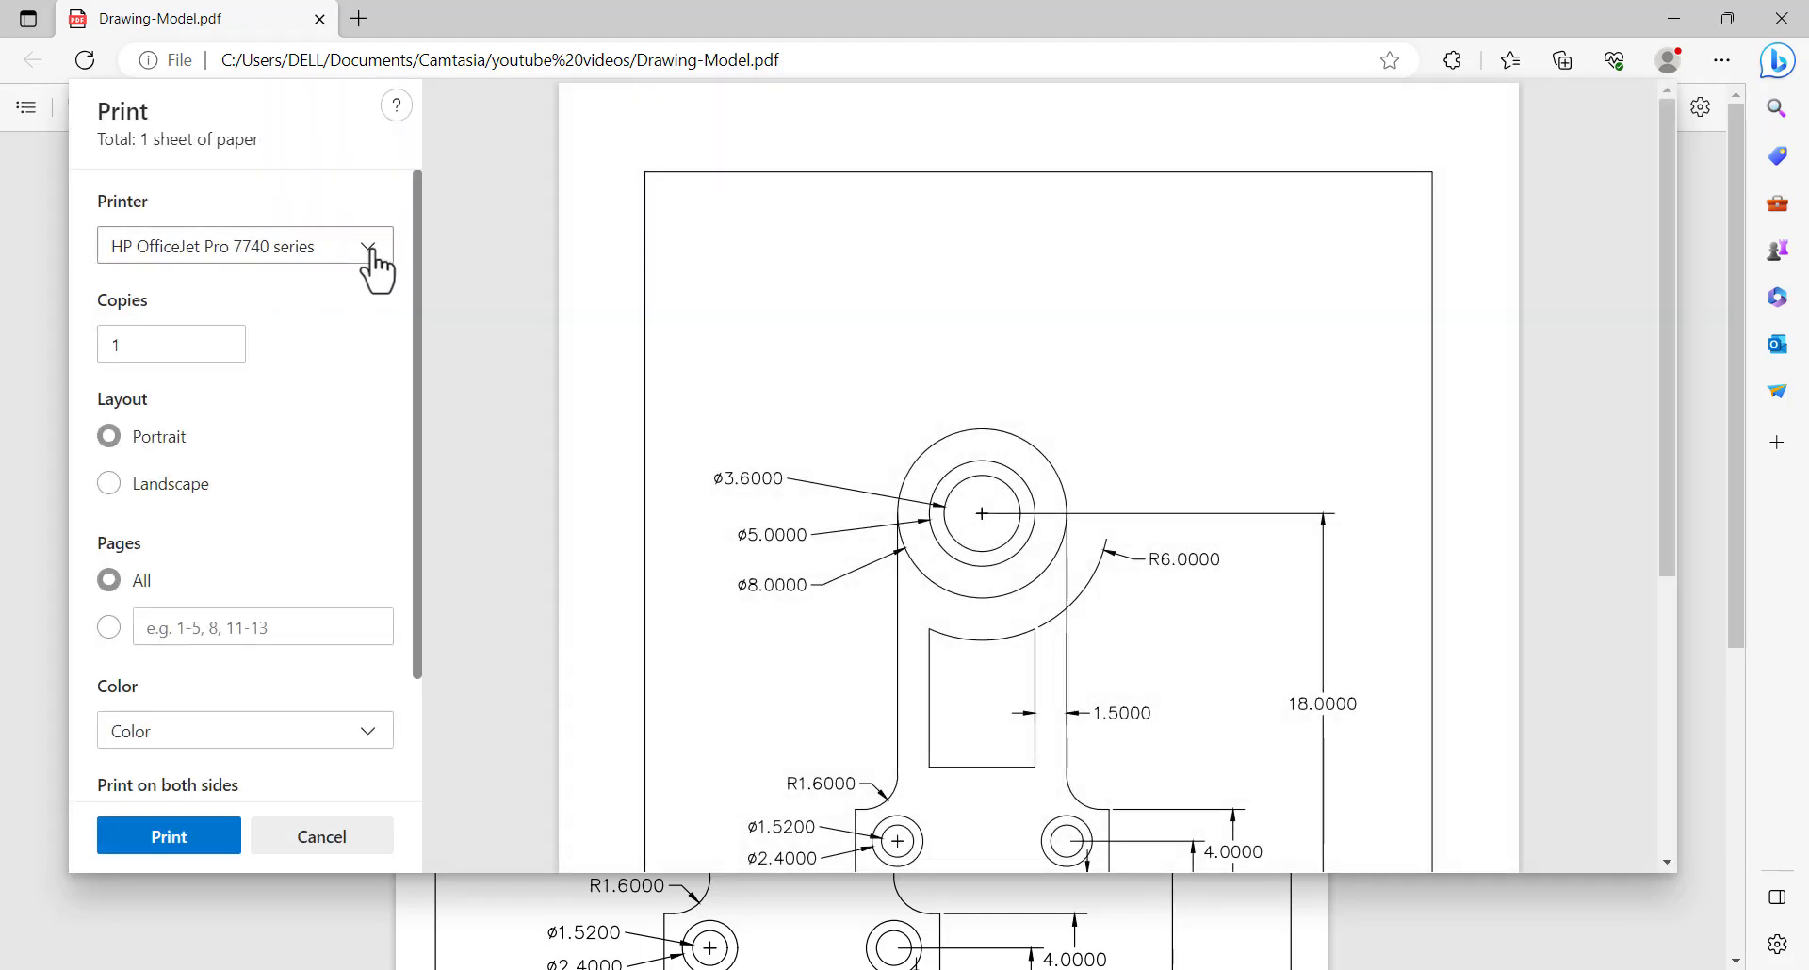
Review the printers available for the PDF, leaving the current printer selected
click(370, 247)
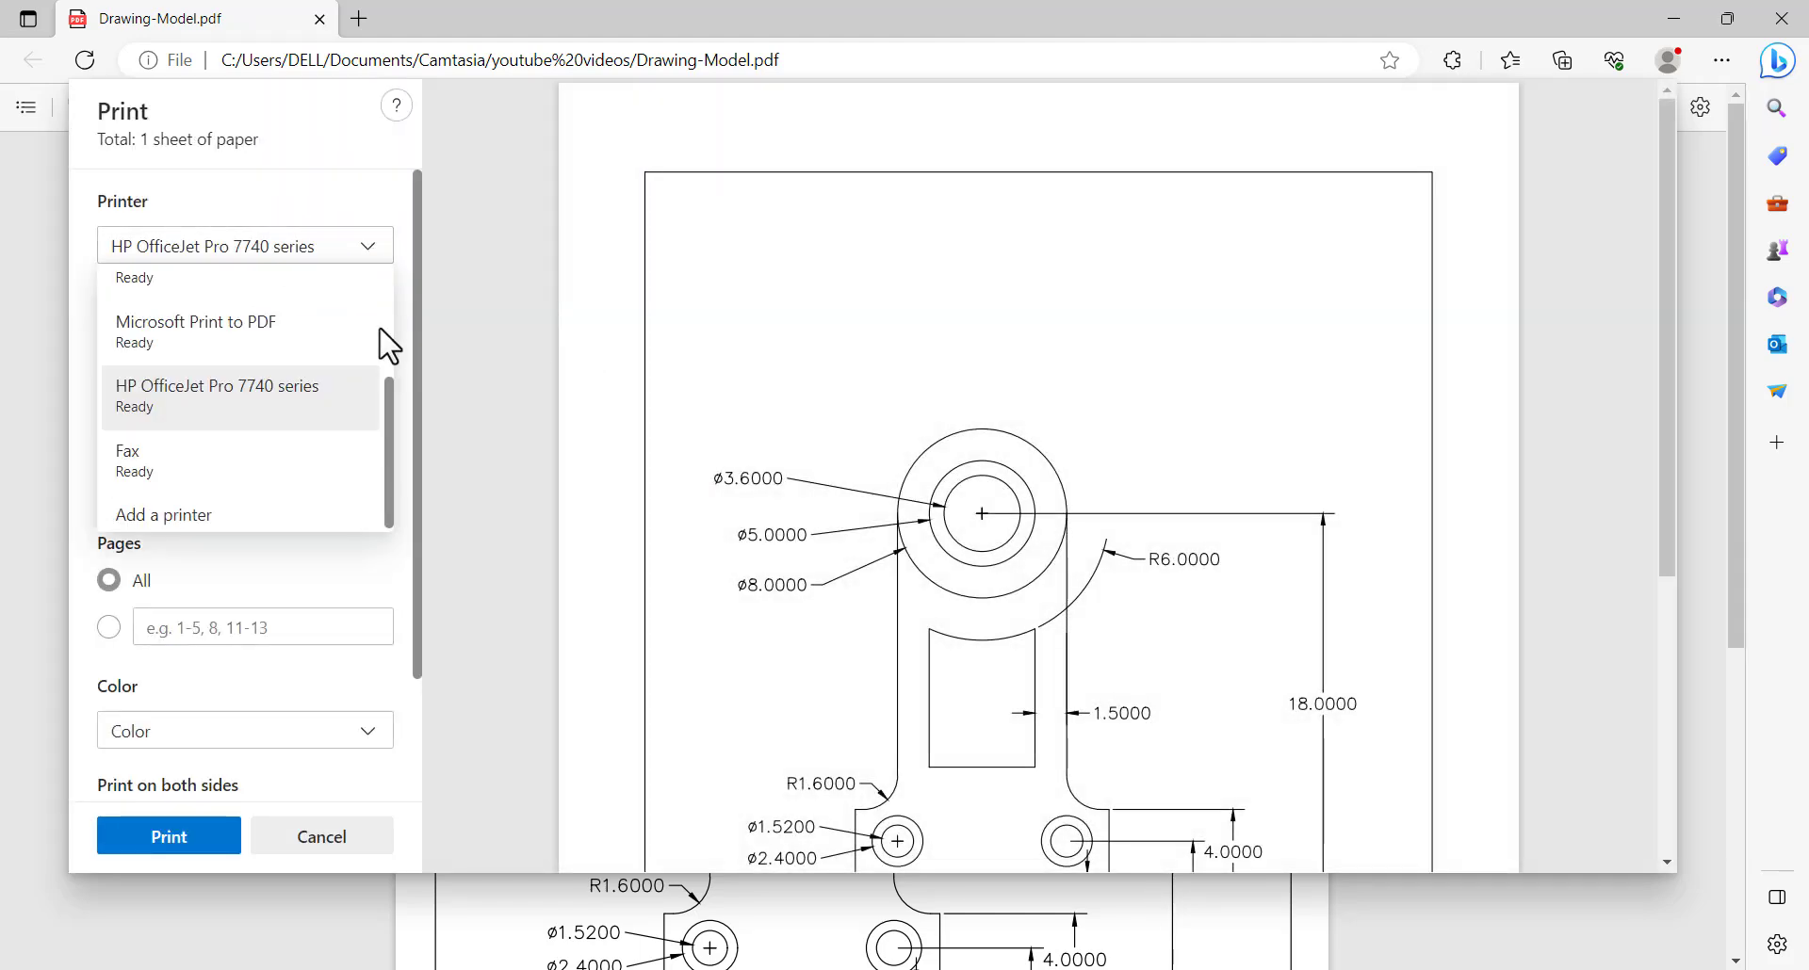
scroll(252, 405, up, 1)
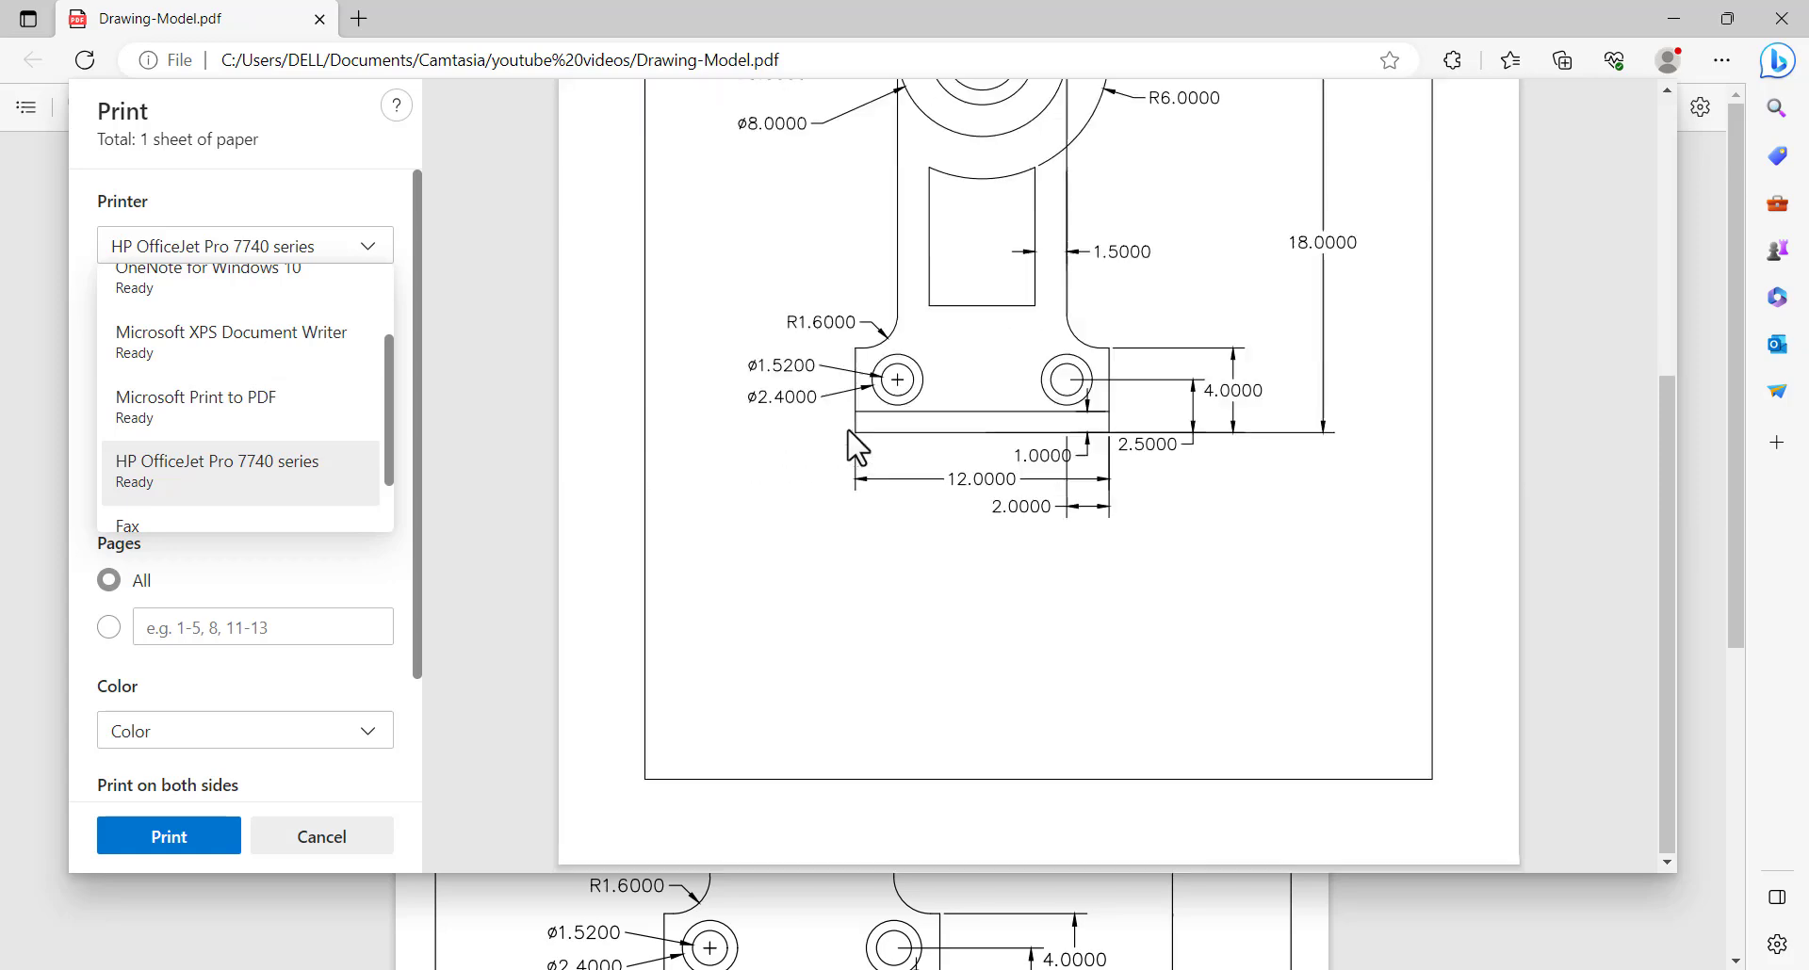
scroll(159, 443, up, 2)
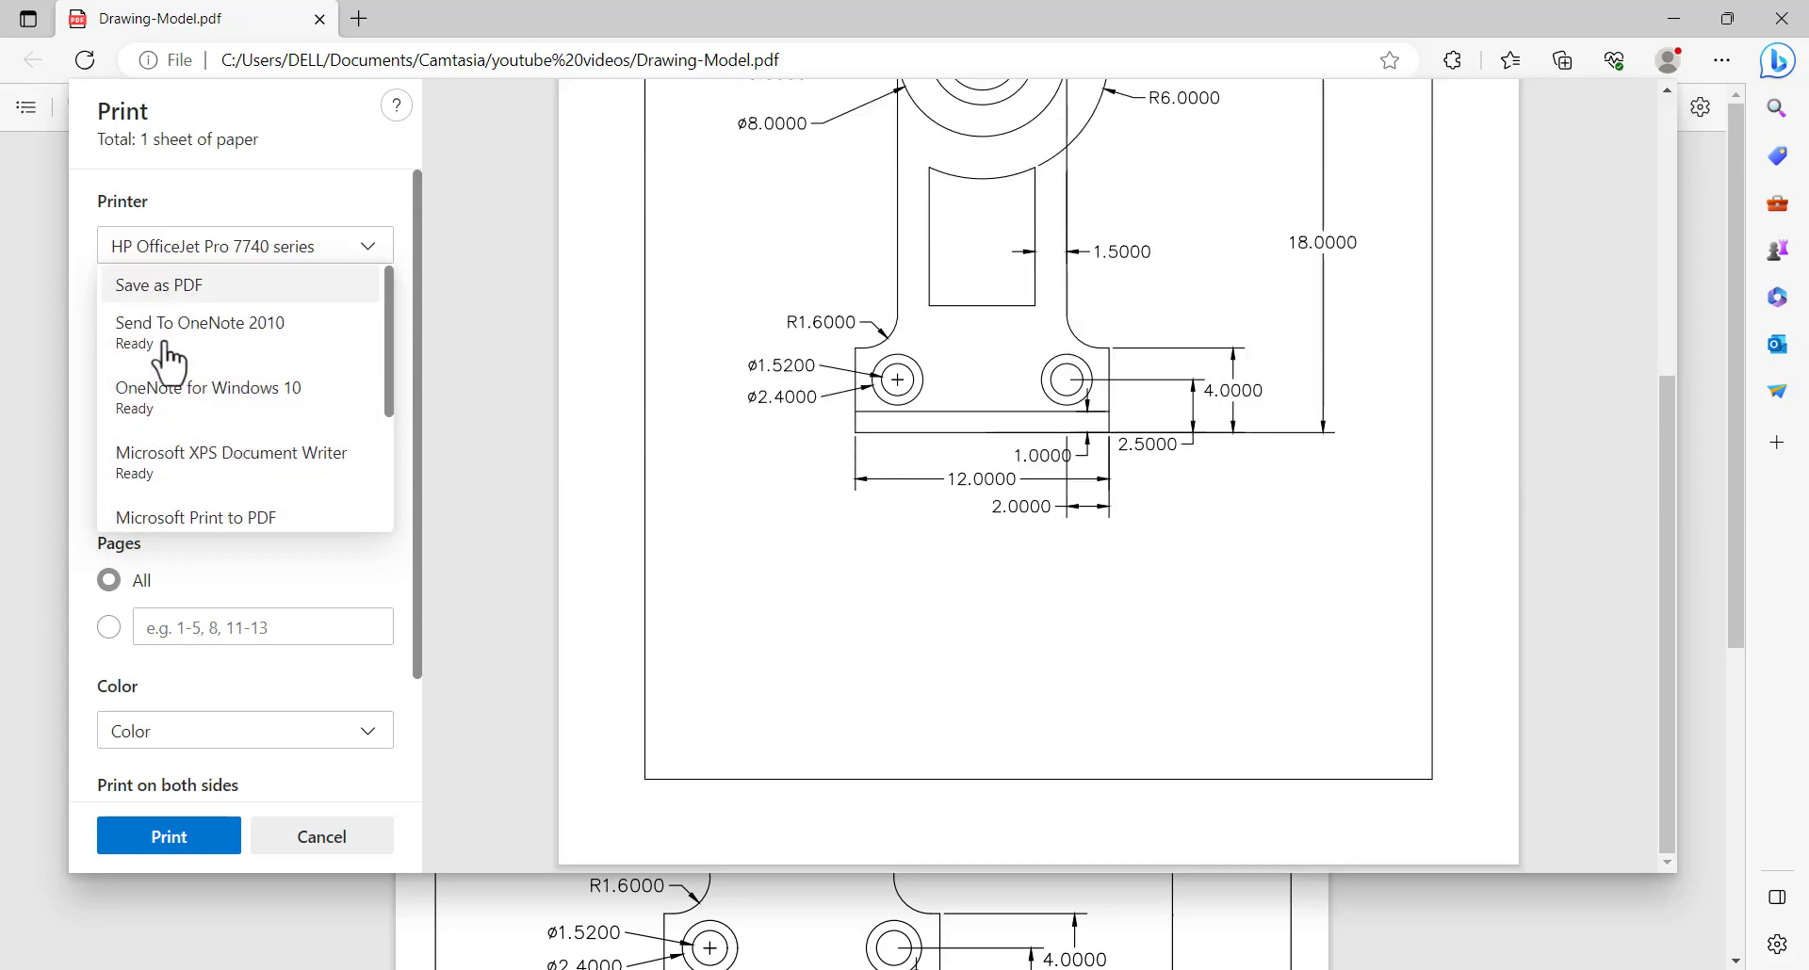
scroll(177, 424, down, 2)
click(344, 601)
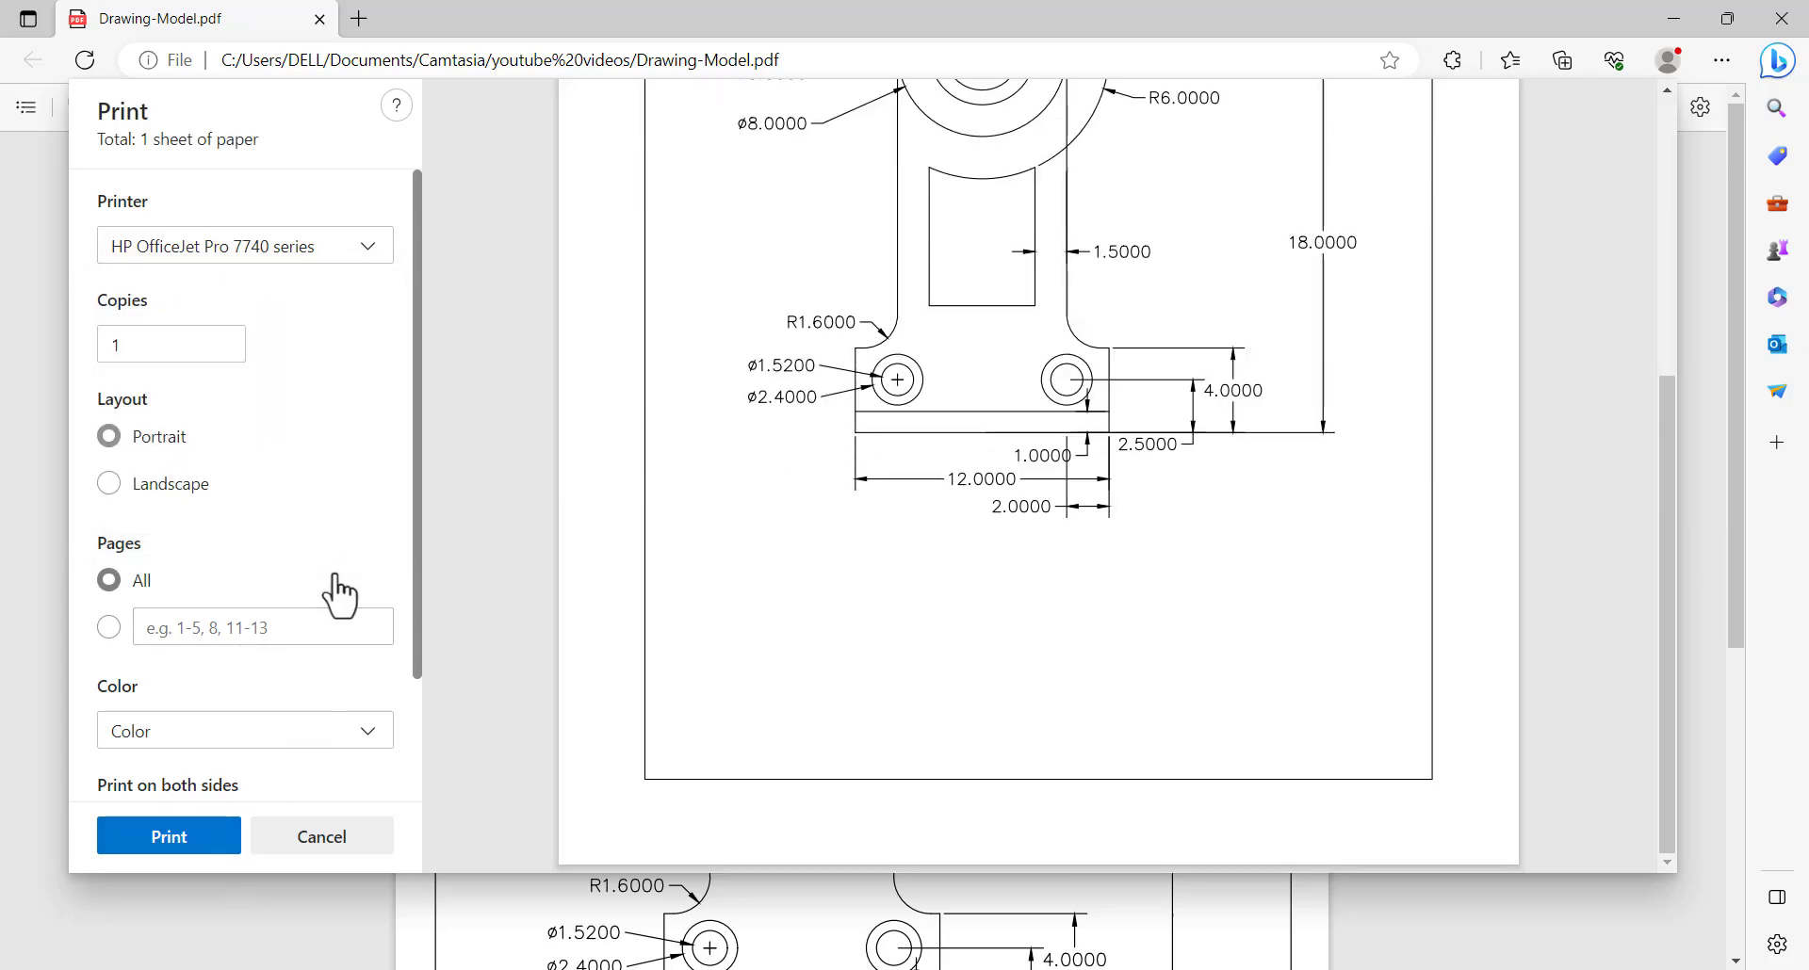
Keep the HP OfficeJet Pro 7740 series as printer and print one portrait copy of the drawing in colour mode
click(288, 273)
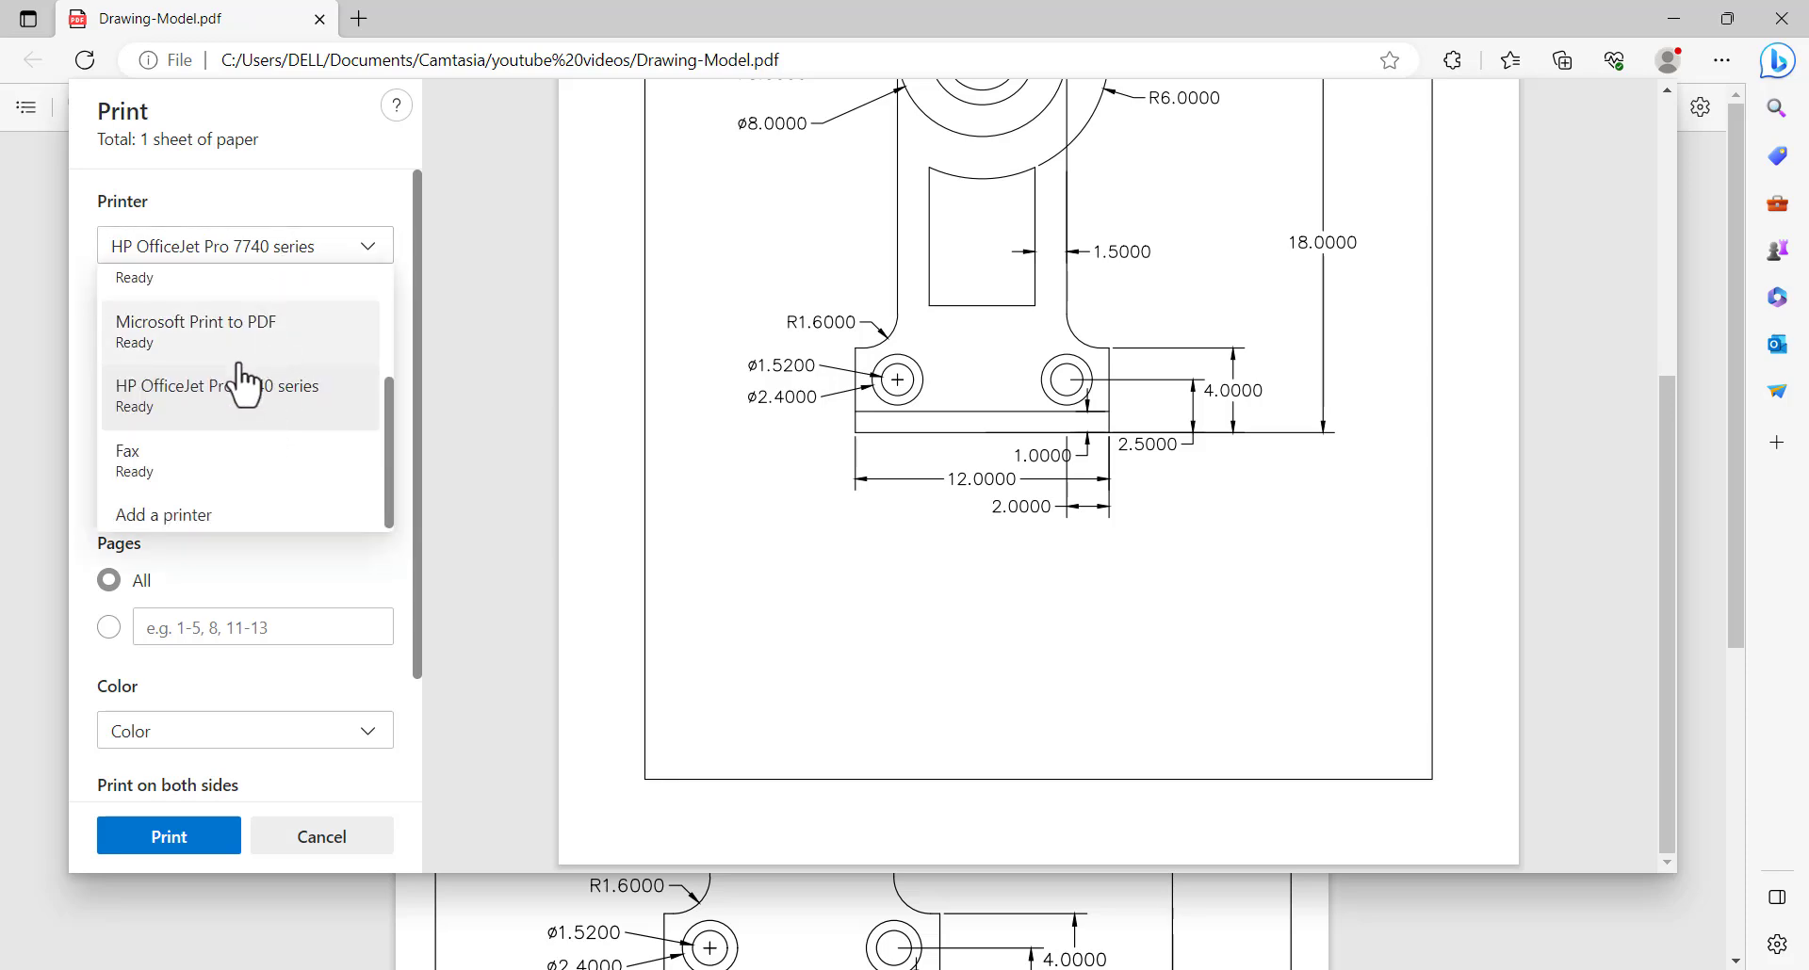
click(310, 603)
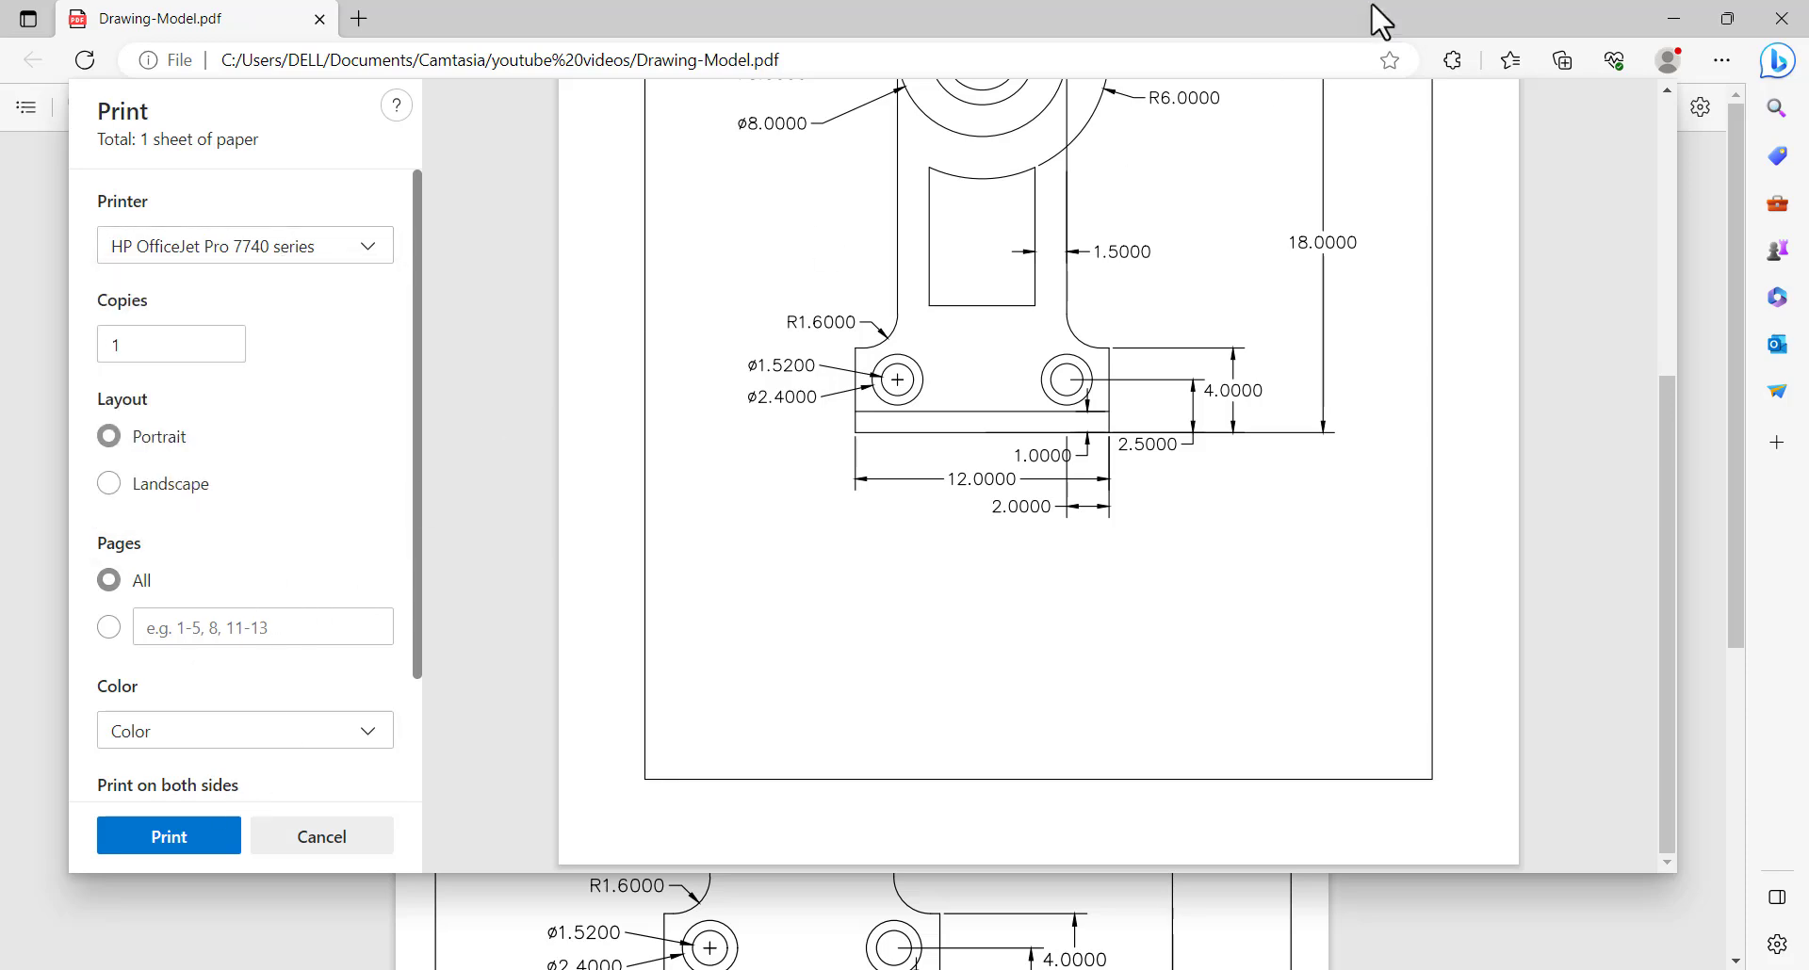
scroll(930, 411, up, 5)
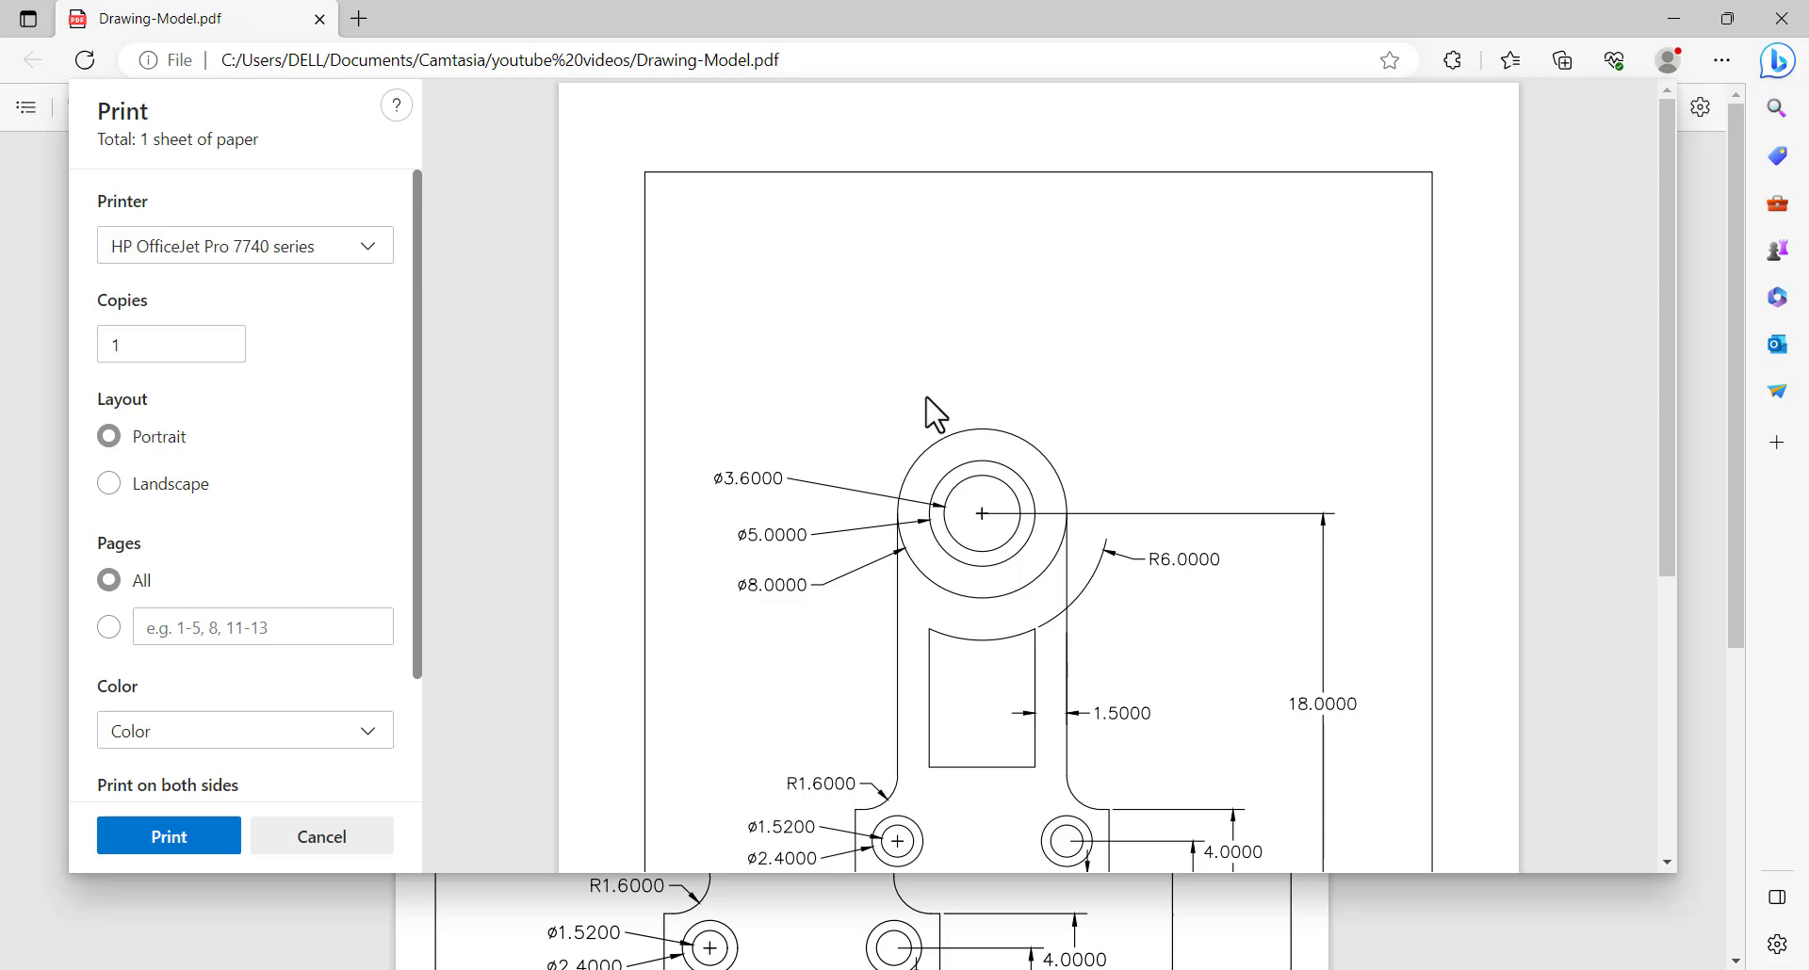
click(169, 837)
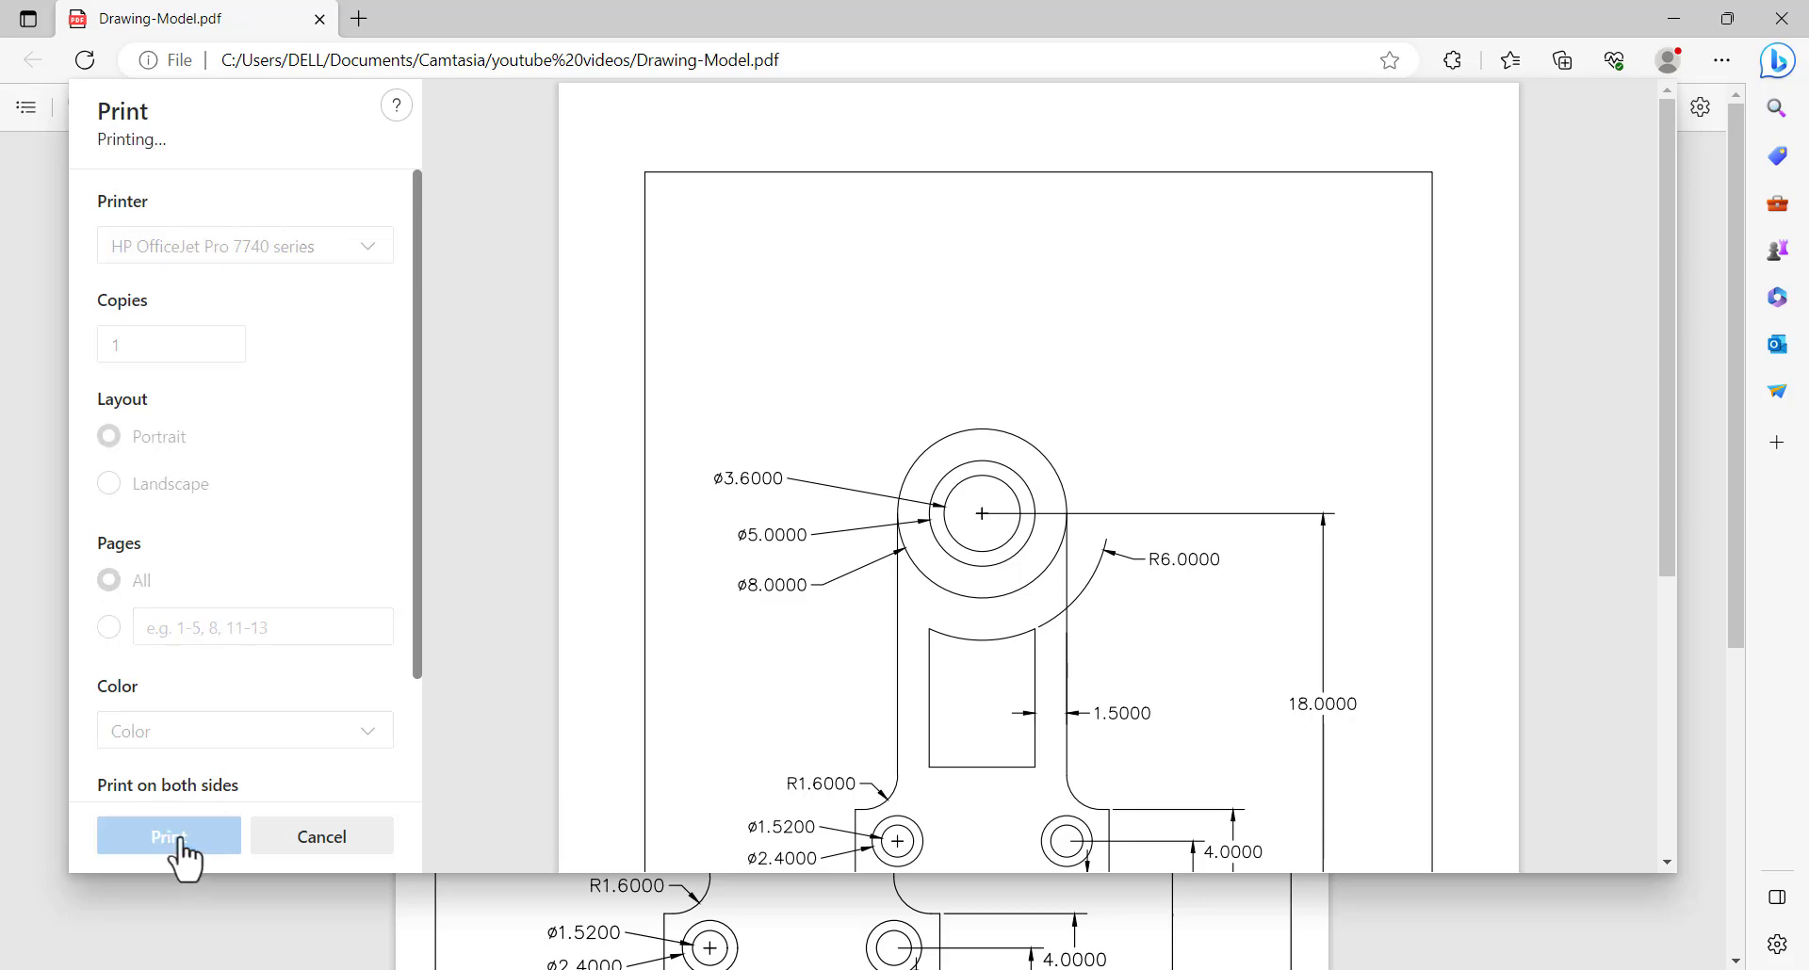